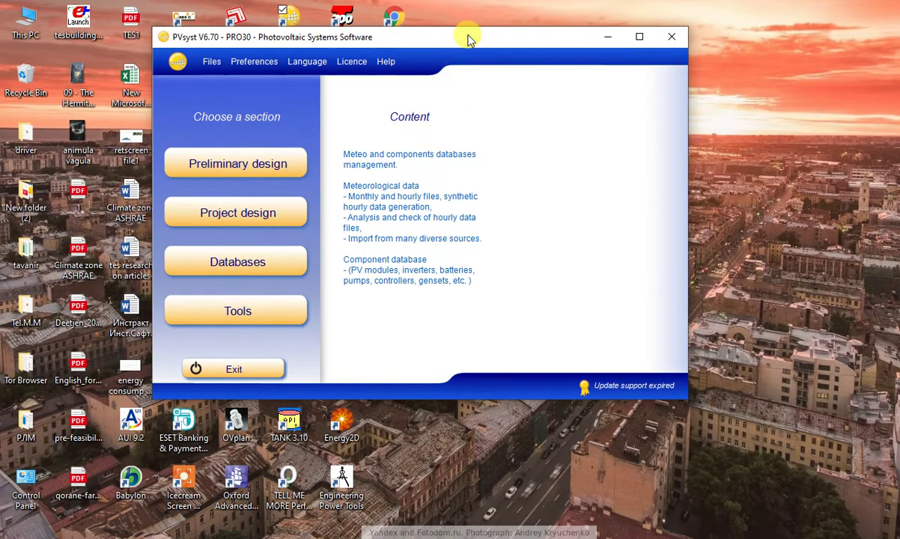
Start a new grid-connected project in the project design section.
left_click_drag(466, 36, 495, 55)
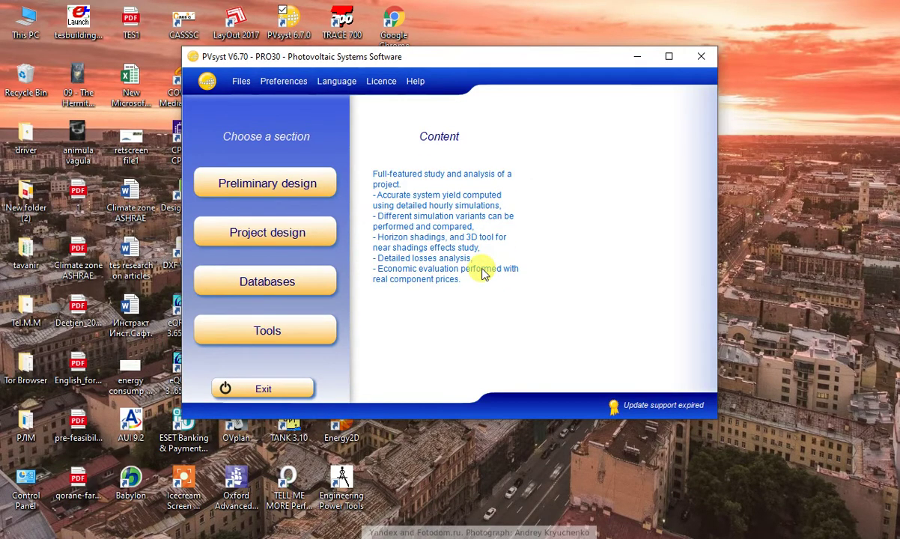
left_click(289, 238)
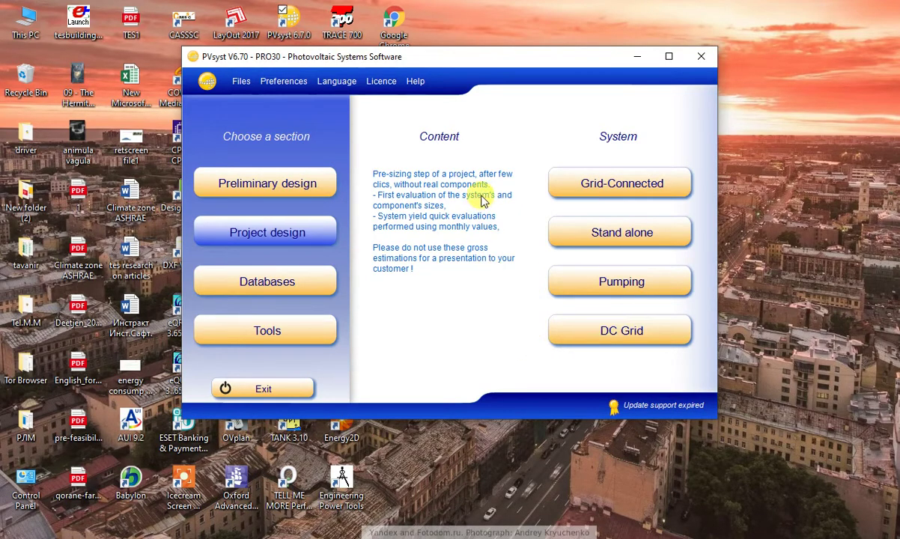
left_click(610, 185)
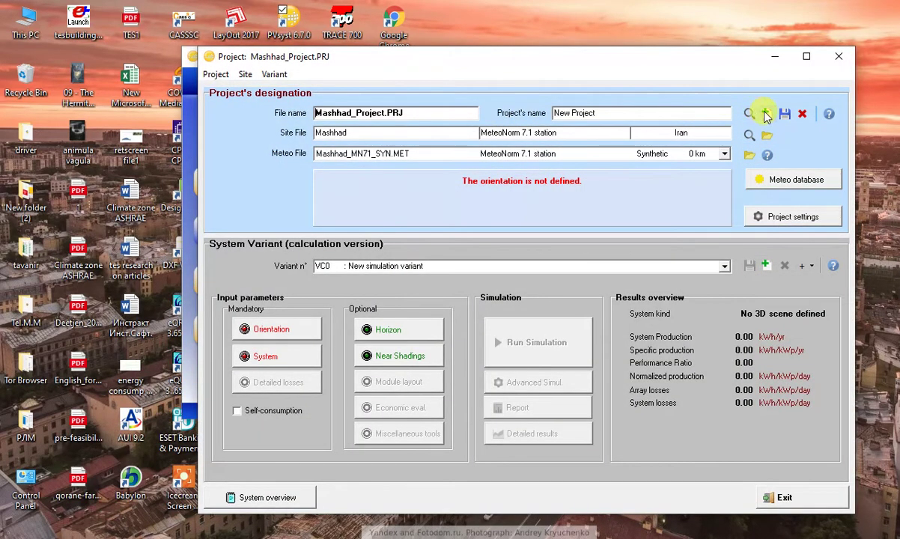
left_click(765, 114)
left_click_drag(616, 60, 532, 24)
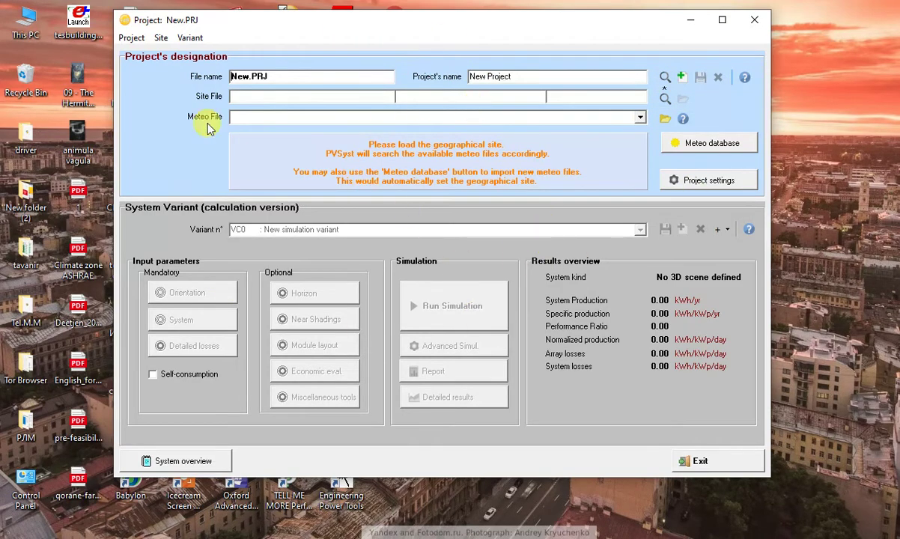
Set the new project's file name to "5 kw plant".
left_click_drag(280, 74, 223, 72)
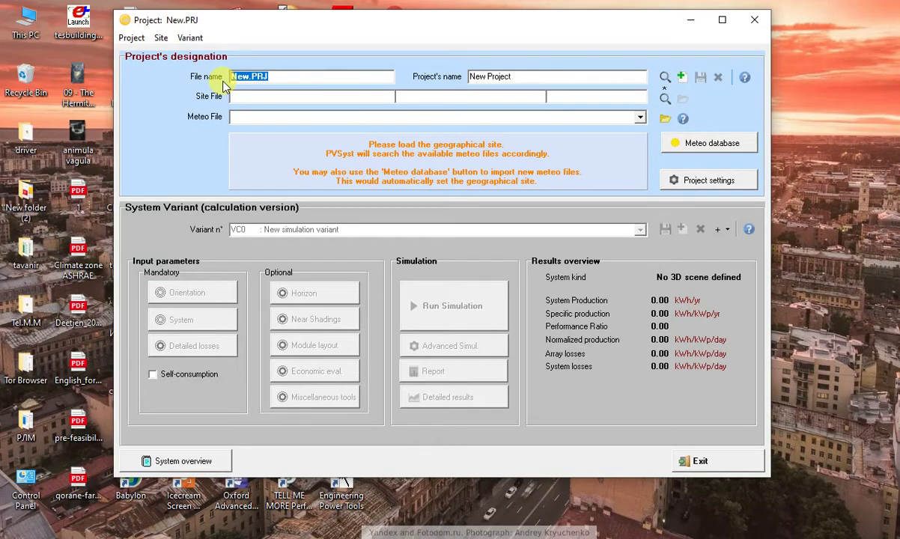
type("5 kw")
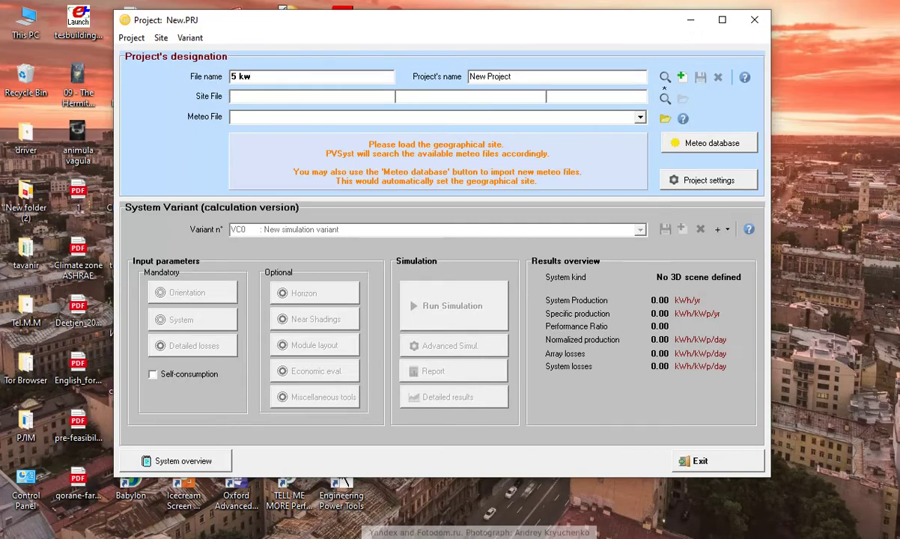
key("Return")
type("plant")
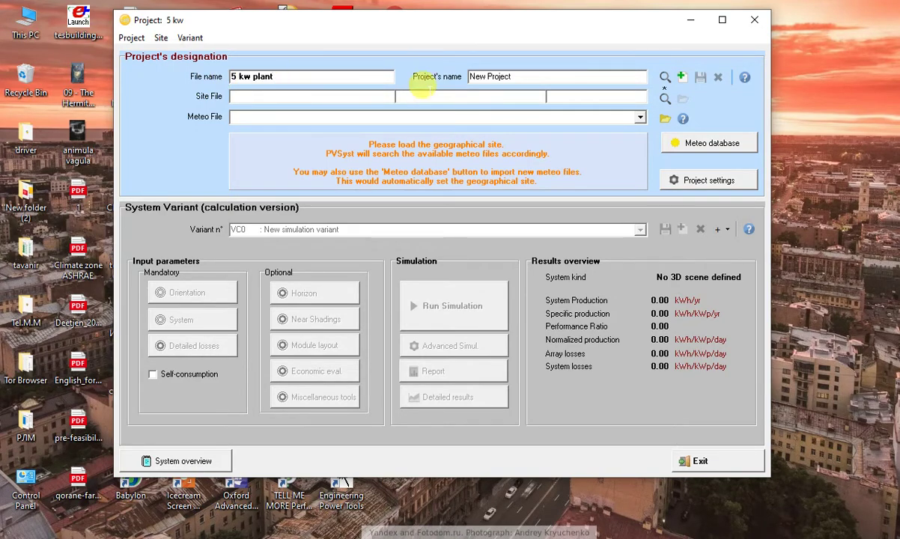
Set the project's name to "5 kw plant- Utube".
left_click(513, 75)
left_click_drag(512, 75, 454, 76)
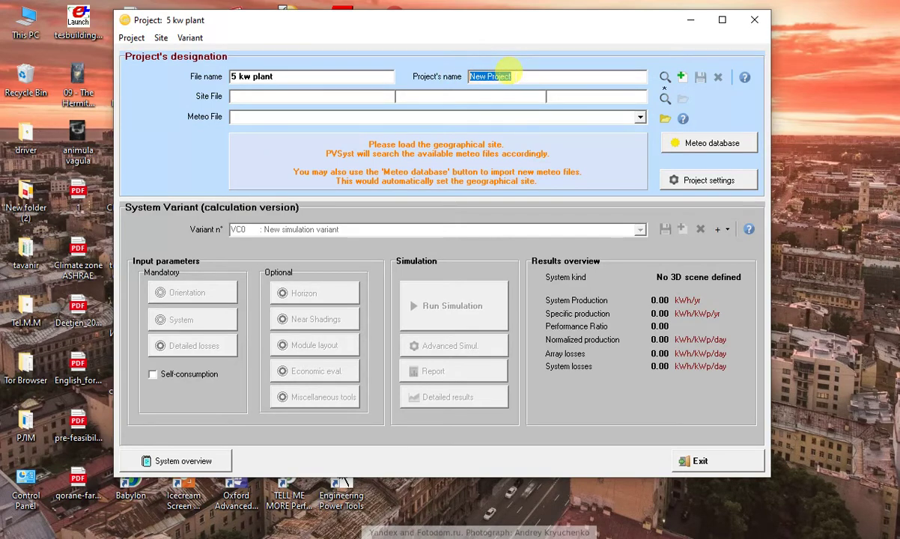
type("5 kw")
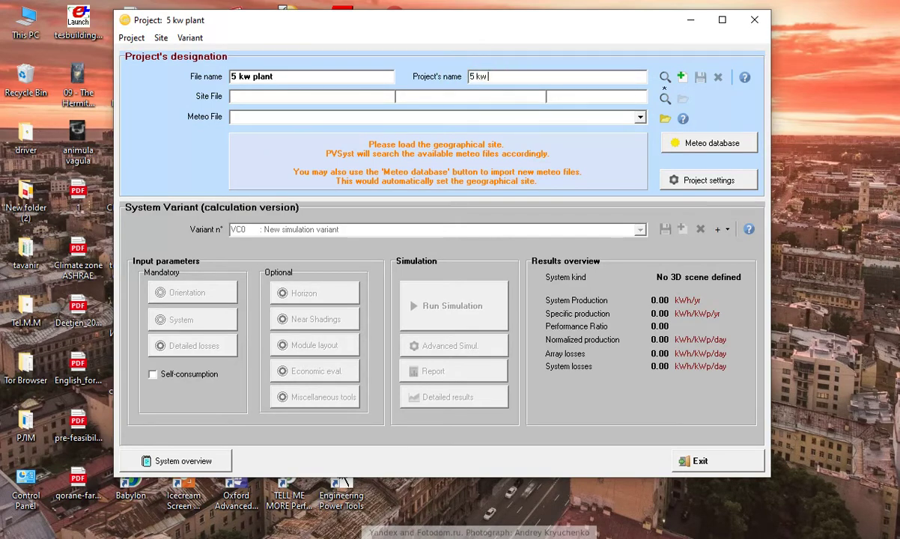
type(" plant- Utube")
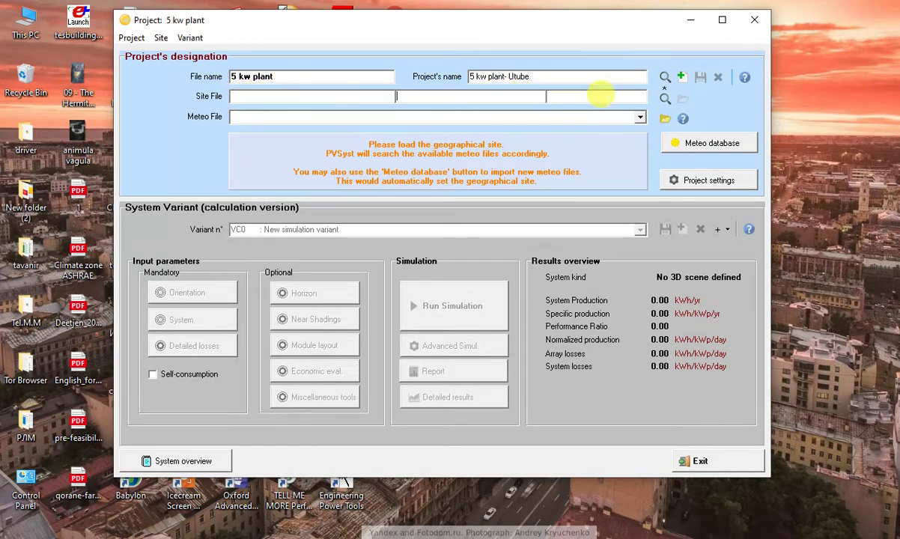
left_click(597, 96)
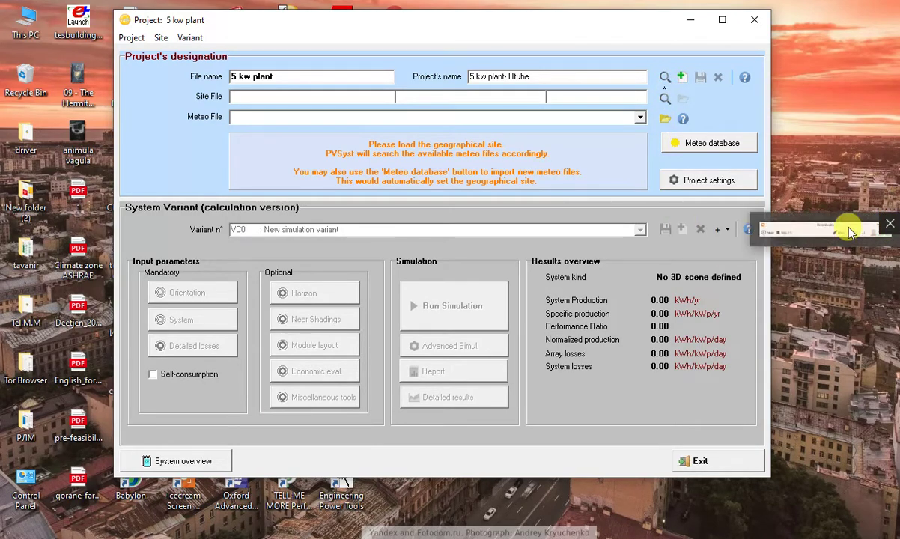
left_click(851, 232)
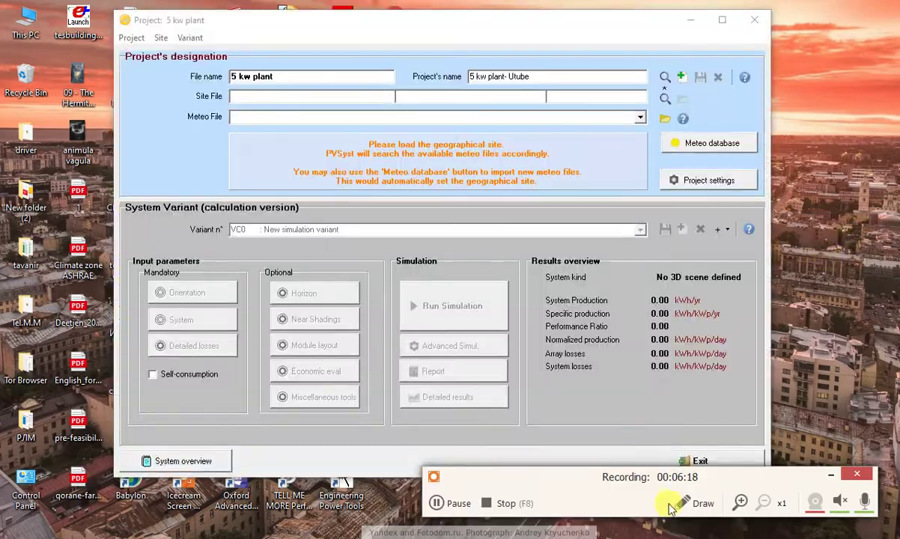
left_click(453, 503)
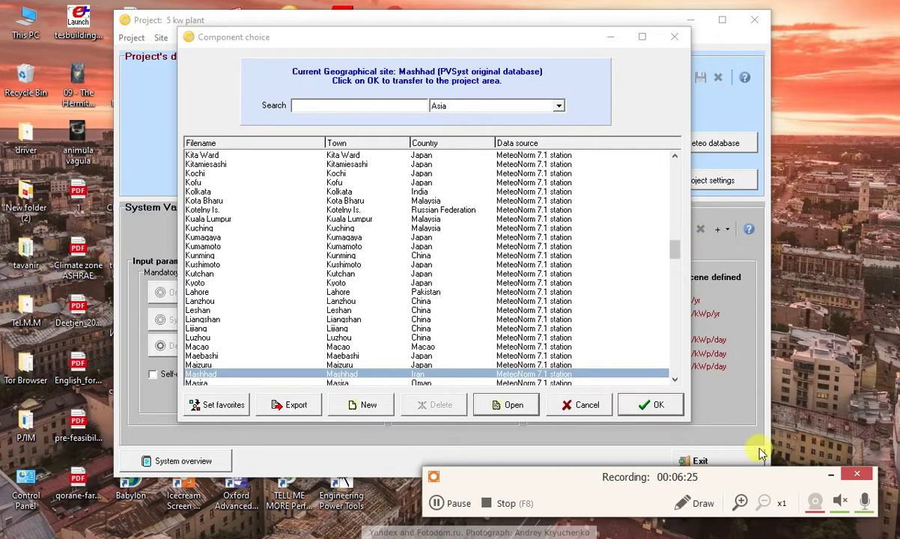
mouse_move(768, 477)
left_mouse_down()
mouse_move(775, 497)
mouse_move(783, 487)
left_mouse_up()
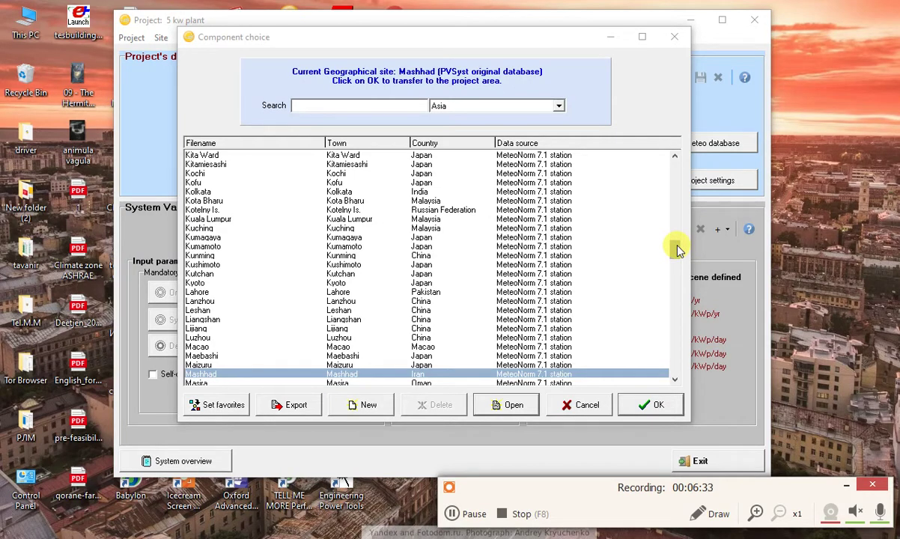
Browse the Asian stations in the geographical site list, checking several towns.
scroll(678, 249, "up", 3)
scroll(679, 249, "down", 8)
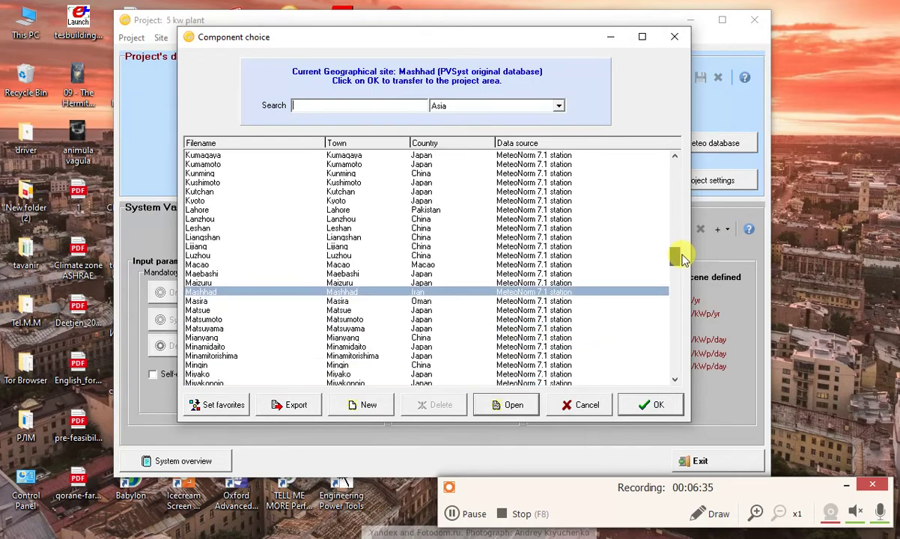
left_click(230, 265)
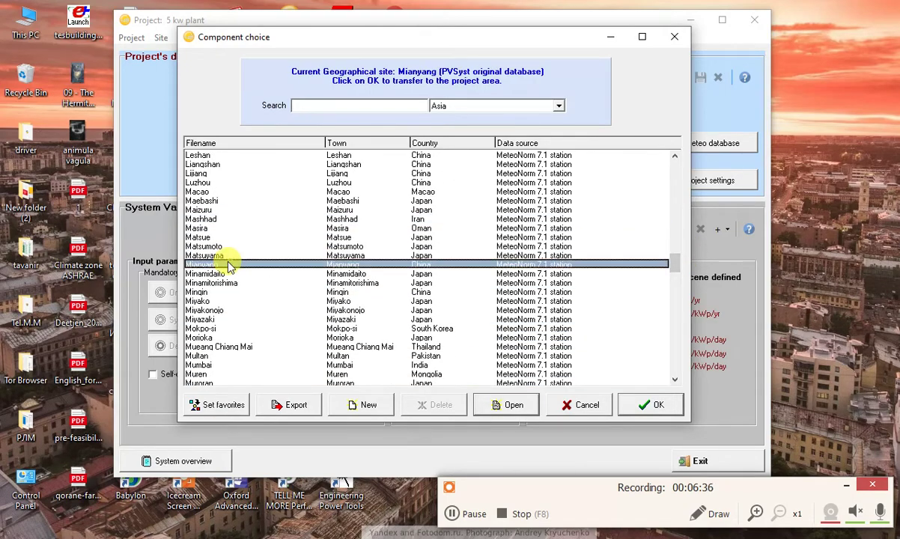
left_click(217, 309)
left_click_drag(676, 263, 675, 213)
left_click(379, 237)
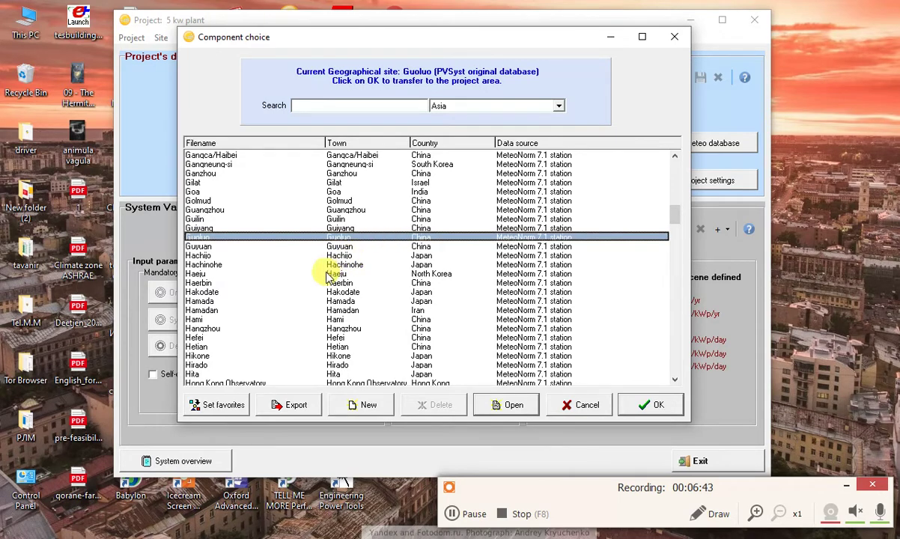
left_click(201, 283)
left_click(200, 301)
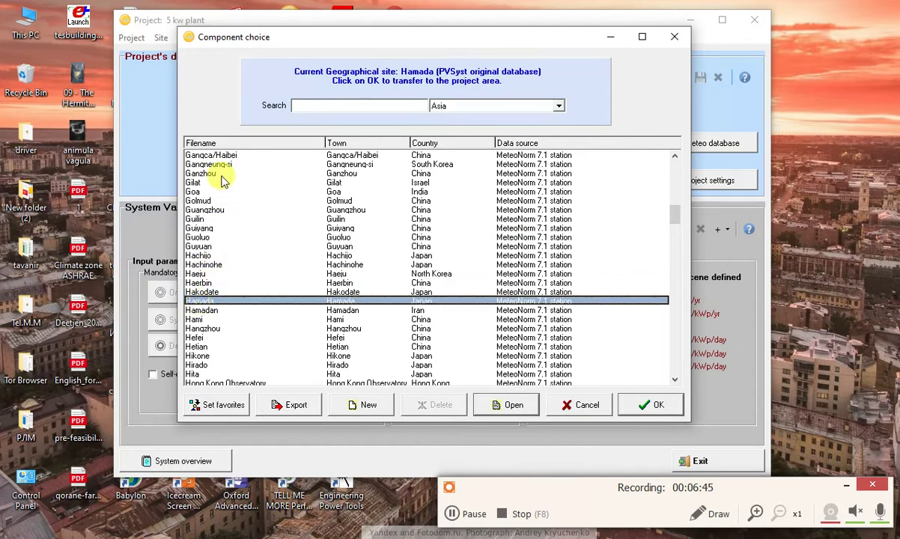
scroll(221, 177, "up", 7)
scroll(218, 183, "up", 3)
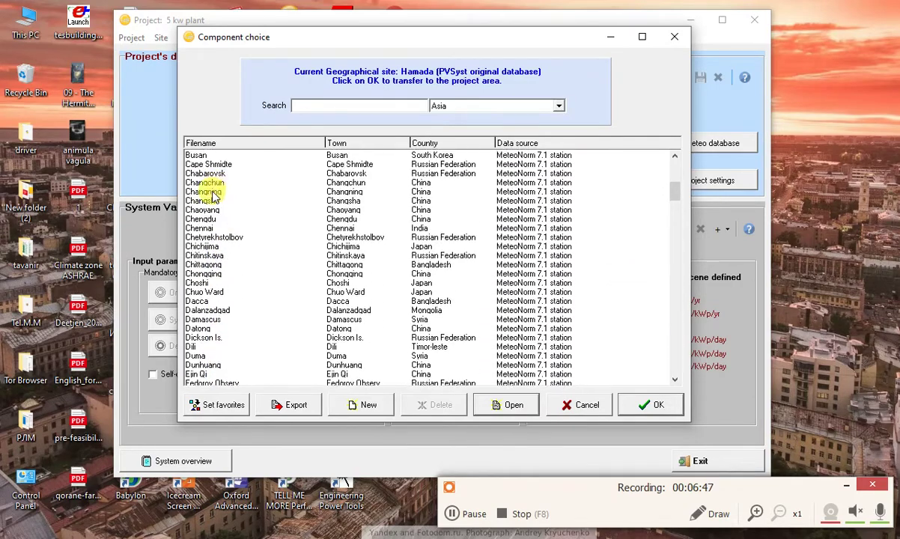
left_click(202, 199)
scroll(206, 201, "up", 1)
scroll(213, 201, "up", 1)
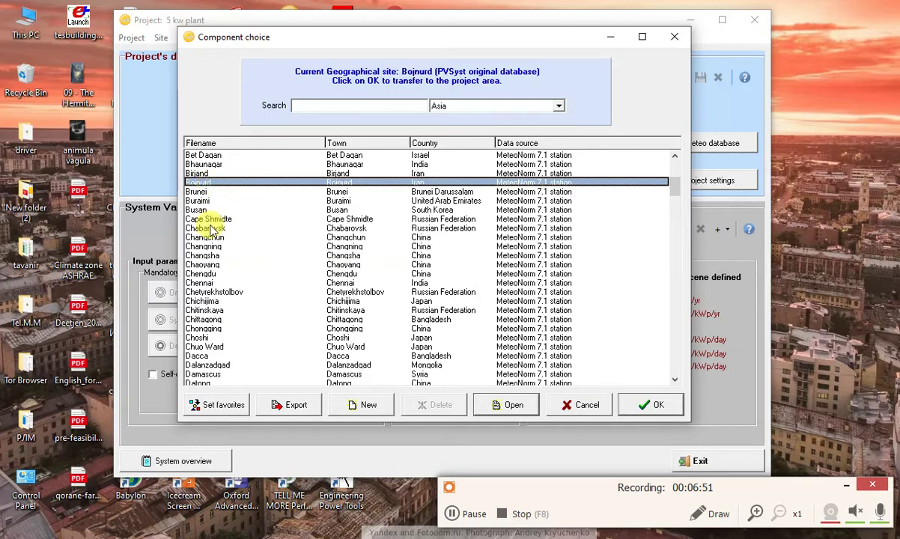
left_click(213, 228)
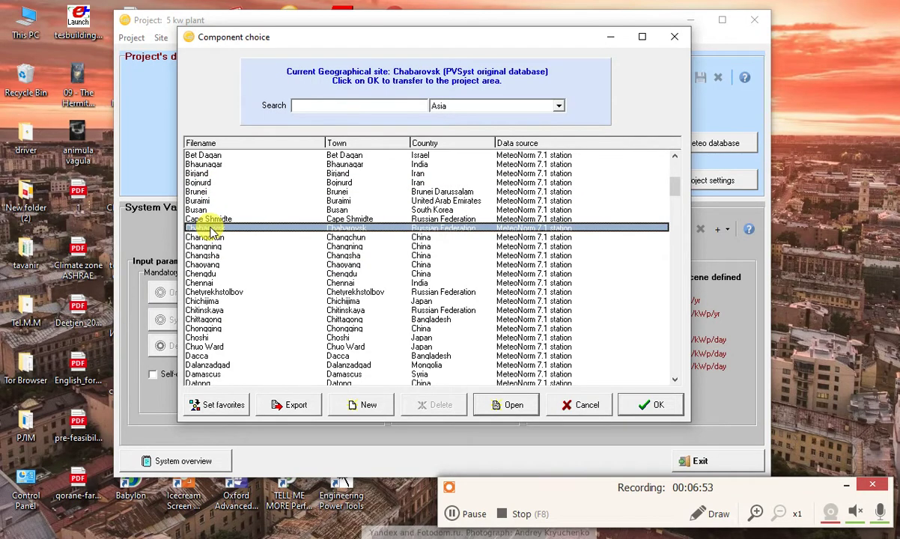
left_click(212, 283)
left_click(215, 319)
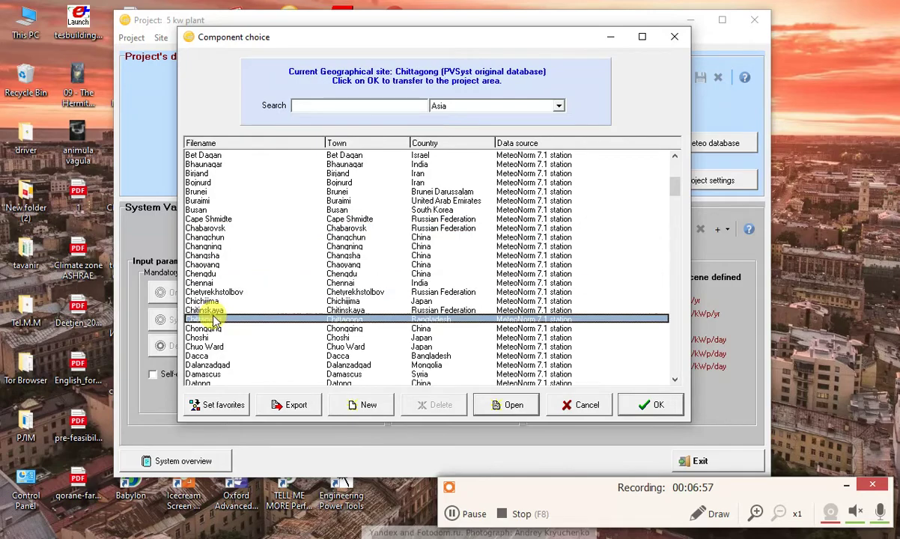
left_click_drag(676, 187, 689, 258)
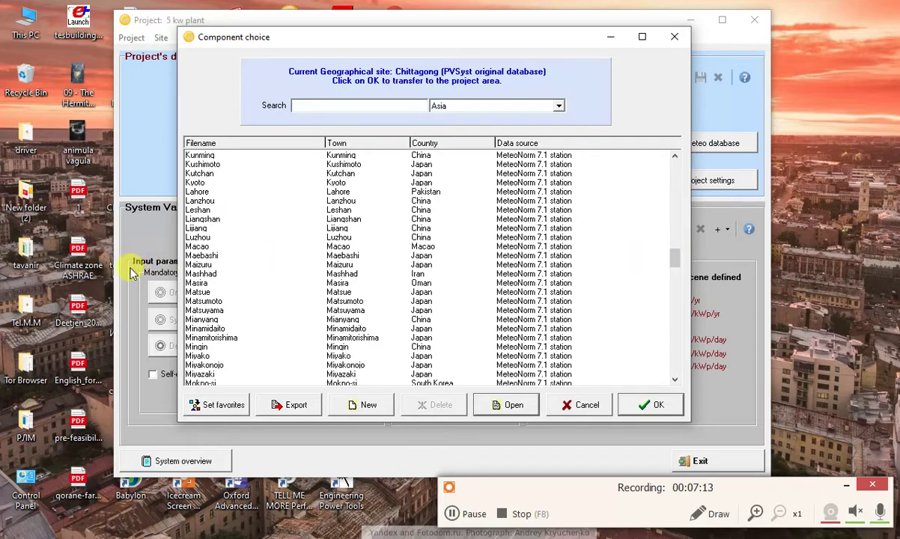
Choose the Mashhad, Iran station from the Asia region as the project's geographical site.
left_click(196, 273)
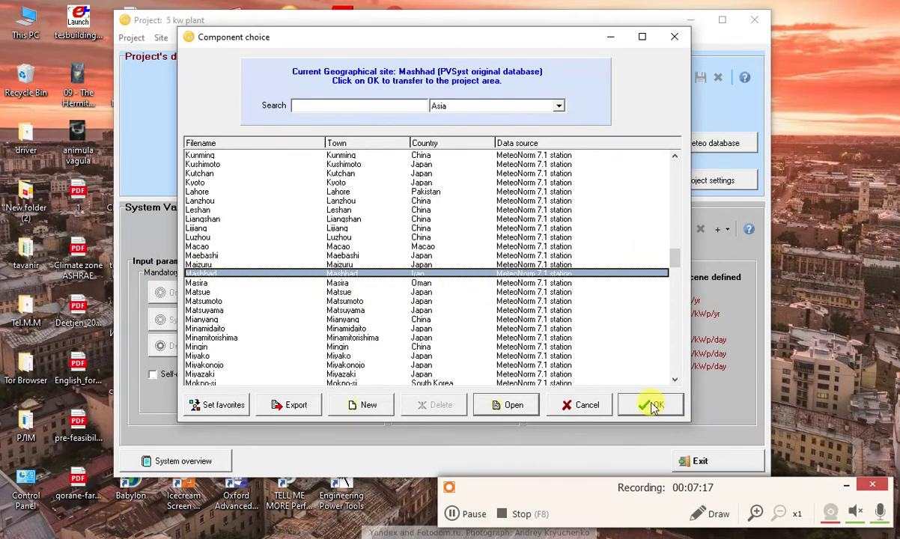
left_click(559, 106)
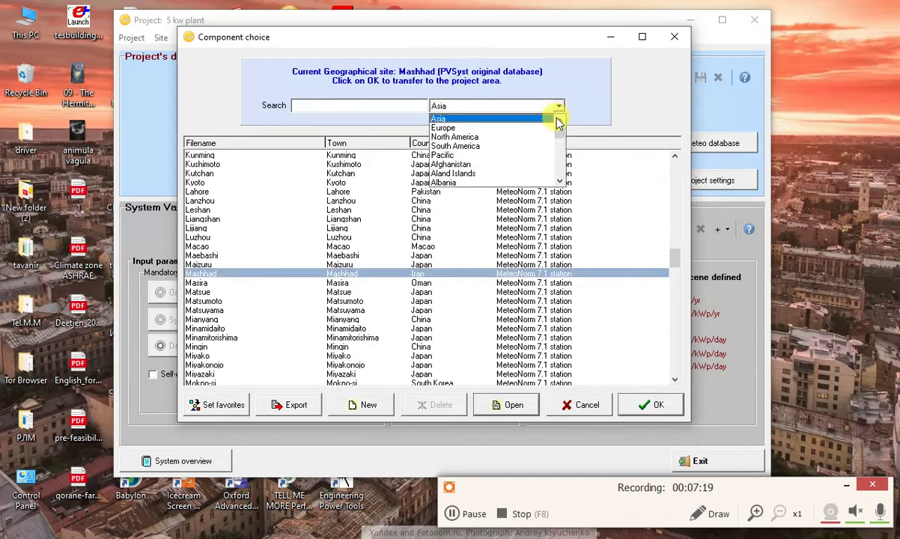
mouse_move(558, 124)
left_mouse_down()
mouse_move(563, 161)
mouse_move(559, 110)
left_mouse_up()
left_click(558, 107)
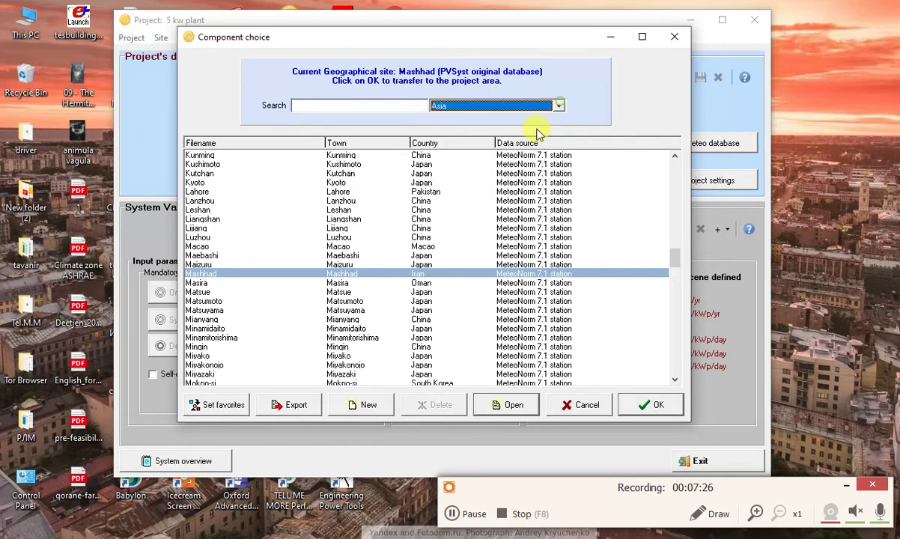
left_click(651, 405)
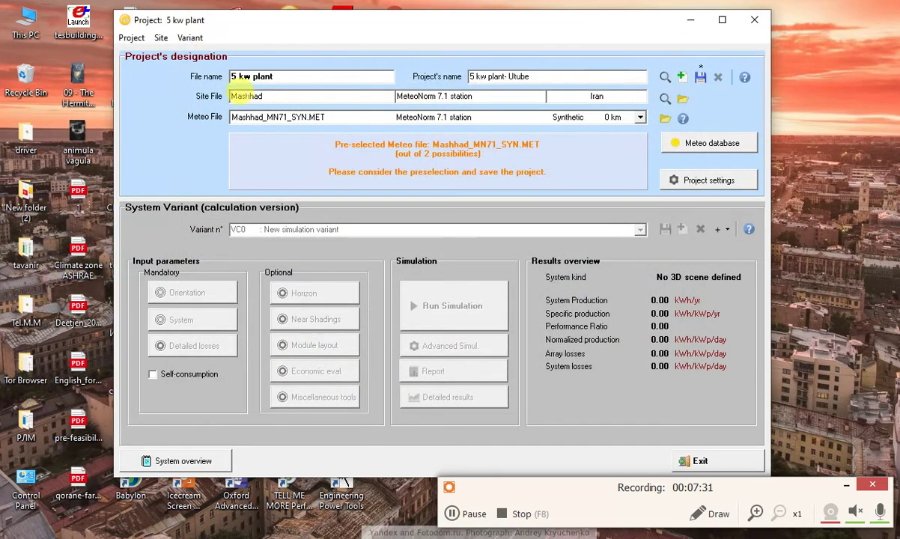
Review the meteo files available for the Mashhad site.
left_click(640, 117)
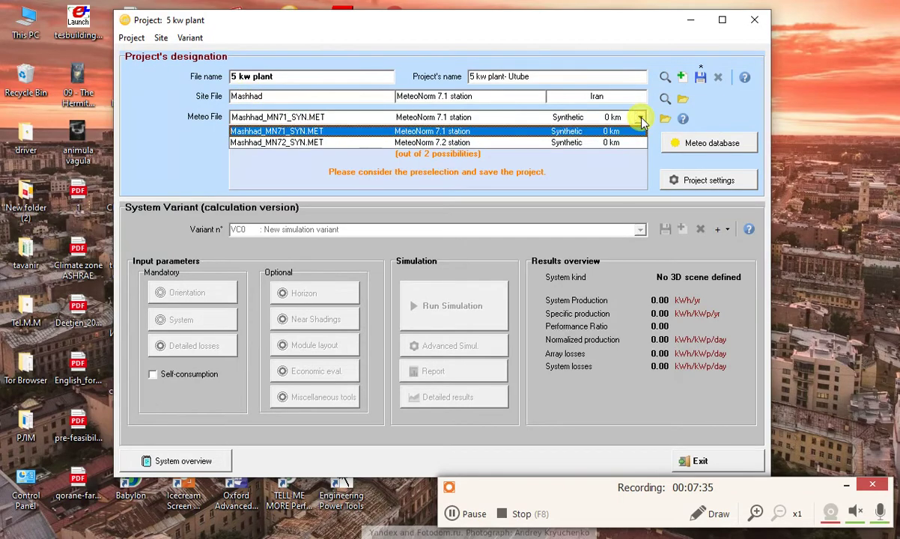
left_click(641, 119)
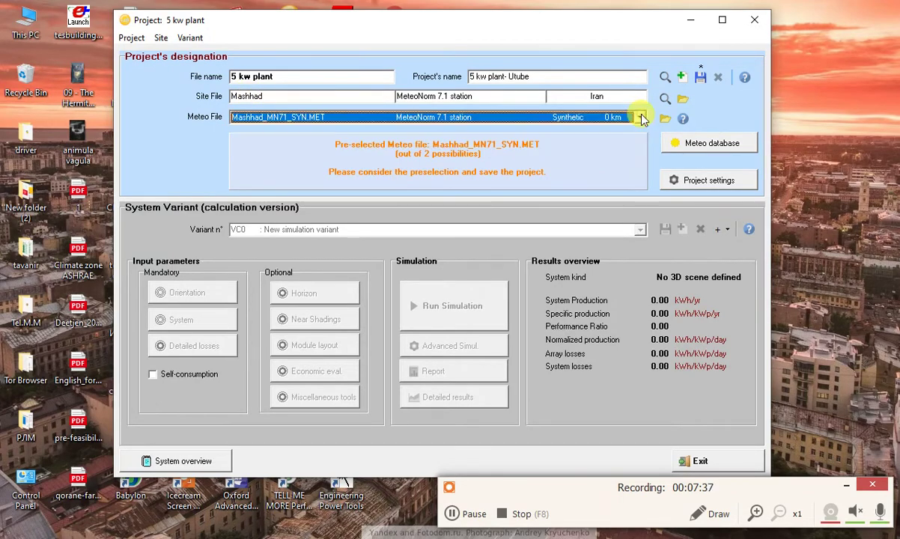
left_click(641, 118)
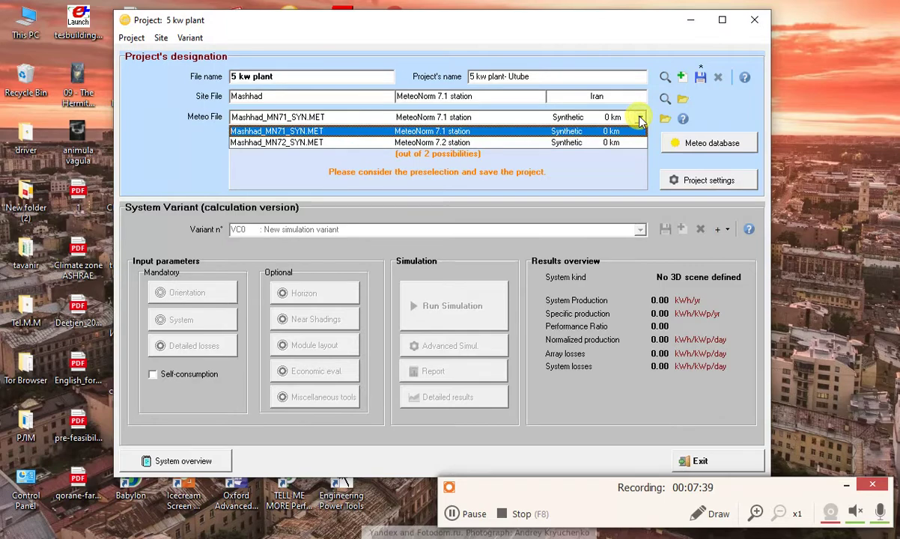
left_click(641, 120)
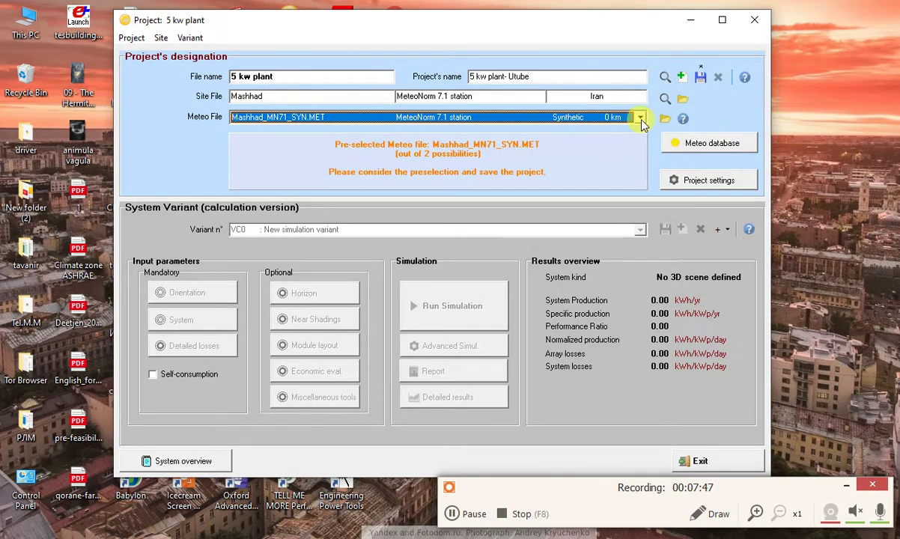
left_click(640, 118)
left_click(638, 117)
Save the project under the file name "5 kw plant" with the description "5 kw plant- Utube".
left_click(701, 78)
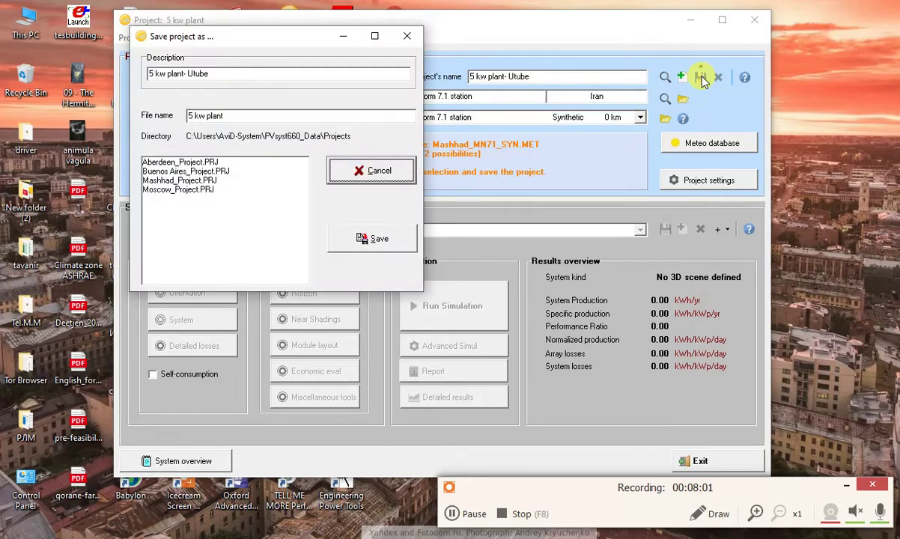
left_click(239, 73)
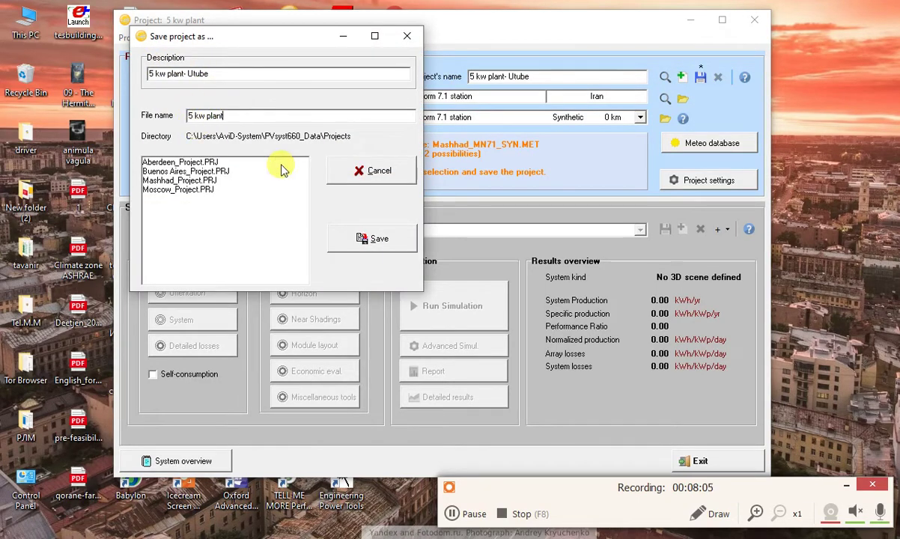
left_click(371, 240)
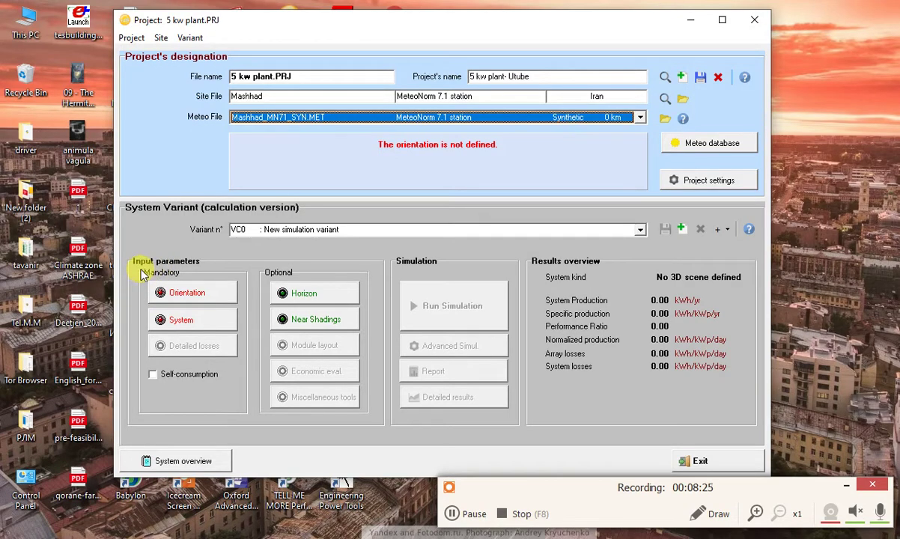
Open the variant's orientation settings and review the available field types, from fixed planes to one-axis and two-axis tracking.
left_click(191, 292)
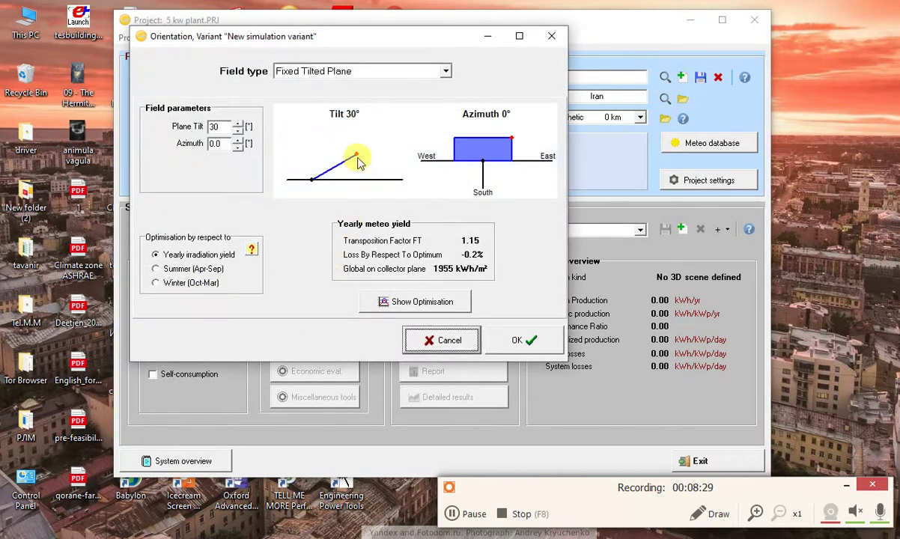
left_click_drag(347, 39, 402, 28)
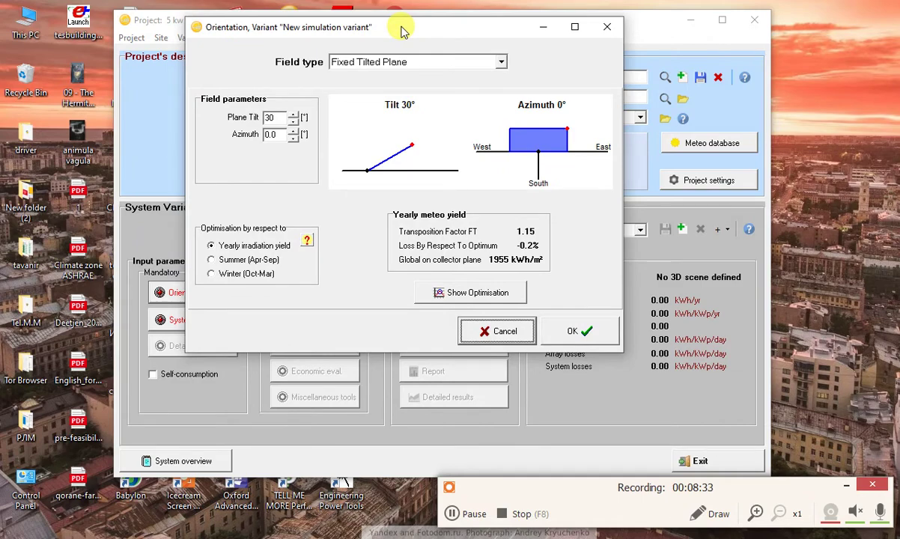
left_click(501, 61)
left_click(502, 62)
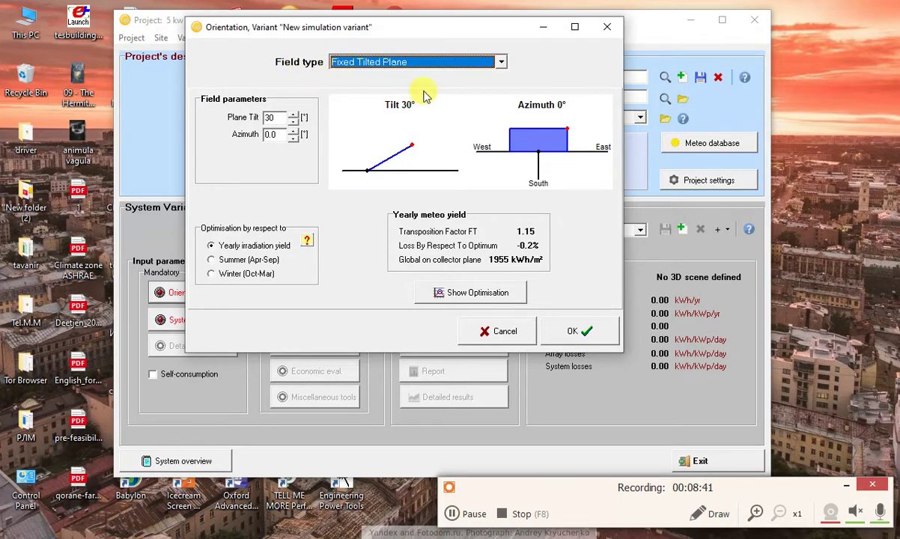
left_click(501, 63)
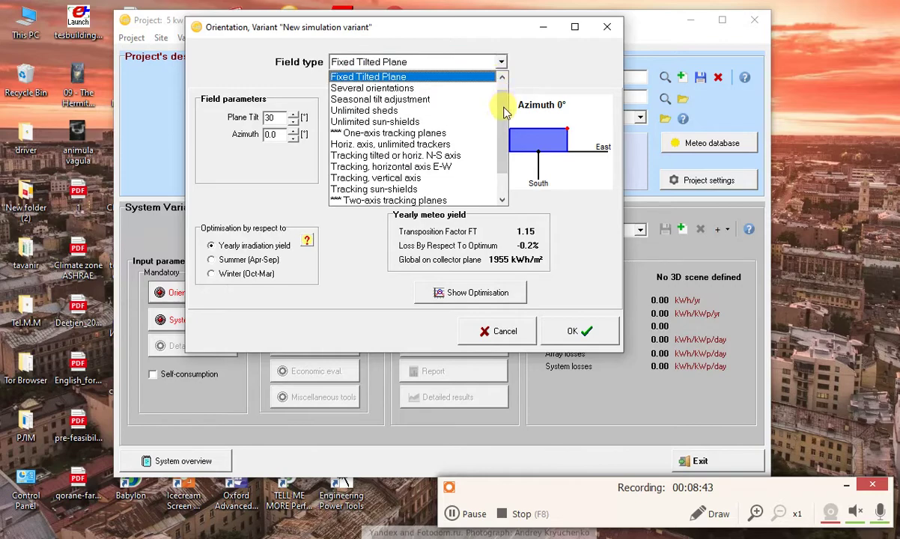
scroll(503, 93, "up", 1)
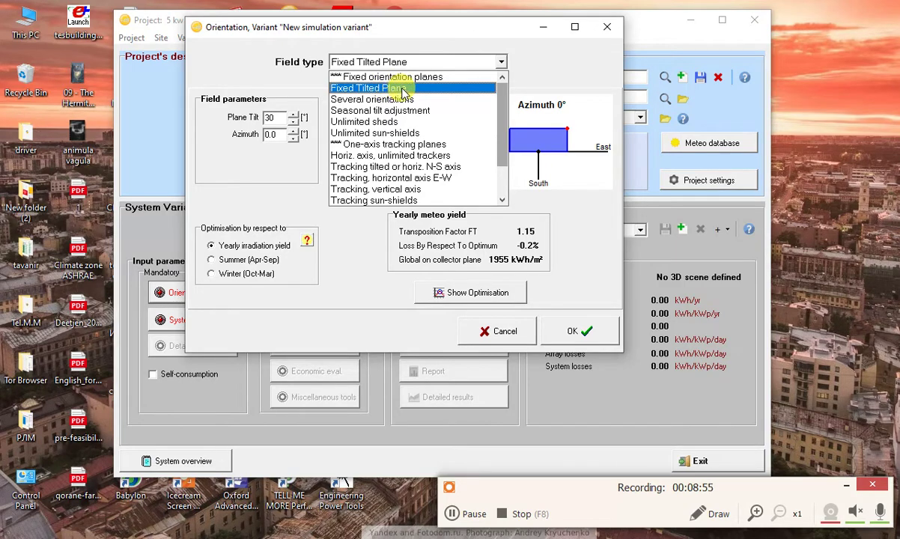
left_click(501, 63)
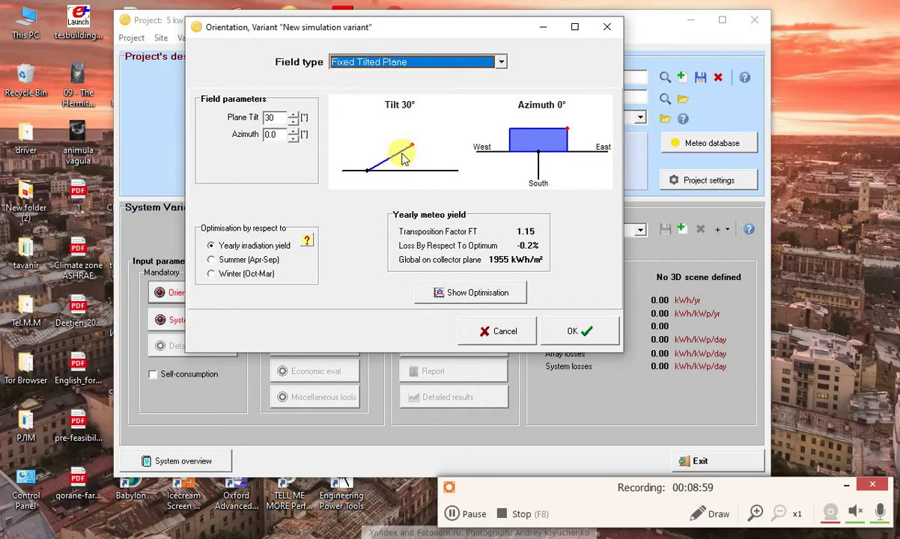
left_click(501, 62)
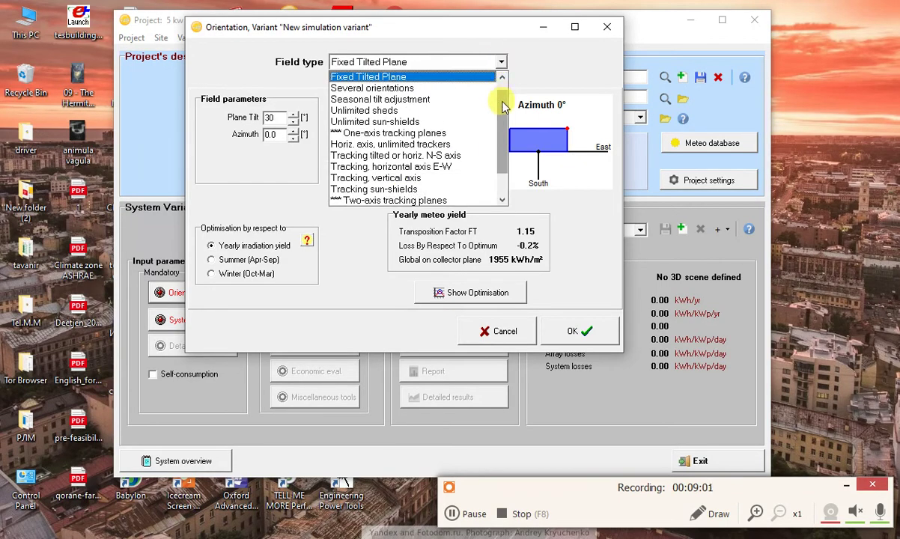
left_click_drag(503, 106, 503, 124)
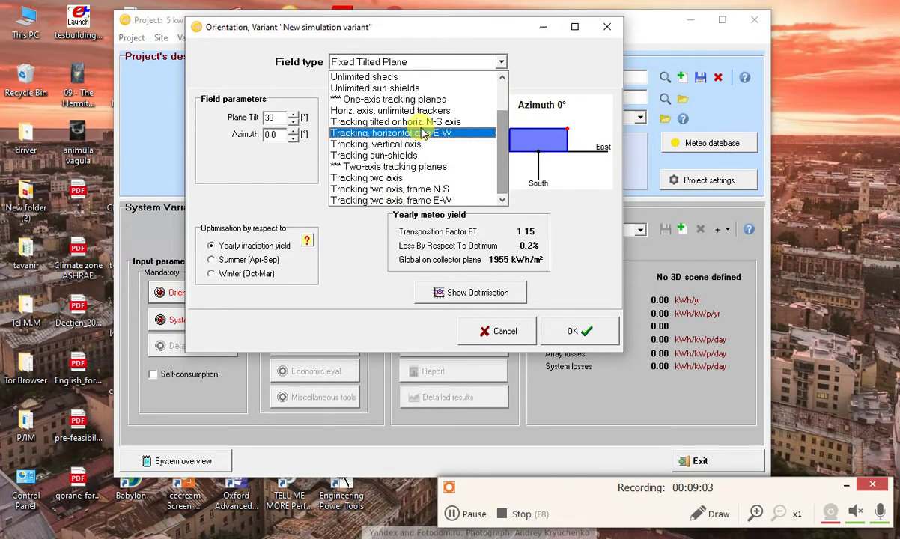
scroll(410, 123, "up", 2)
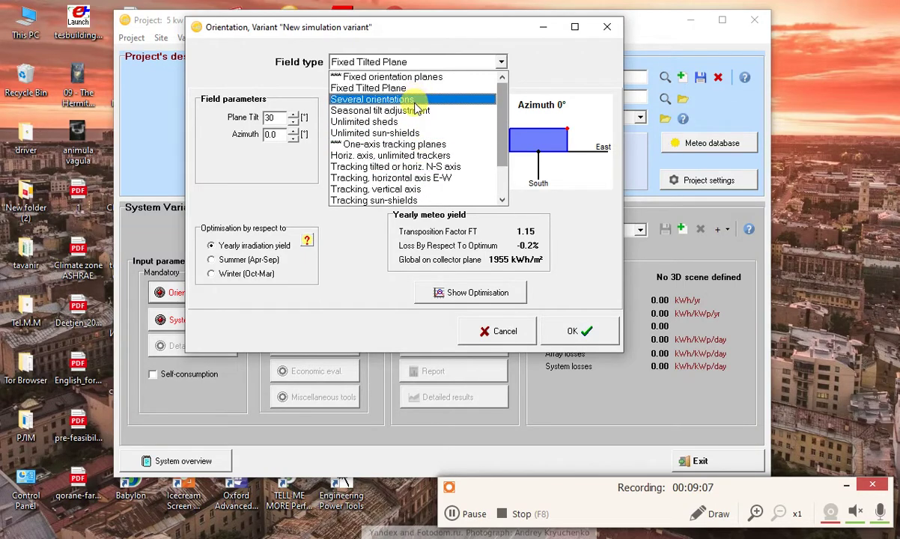
scroll(412, 119, "down", 2)
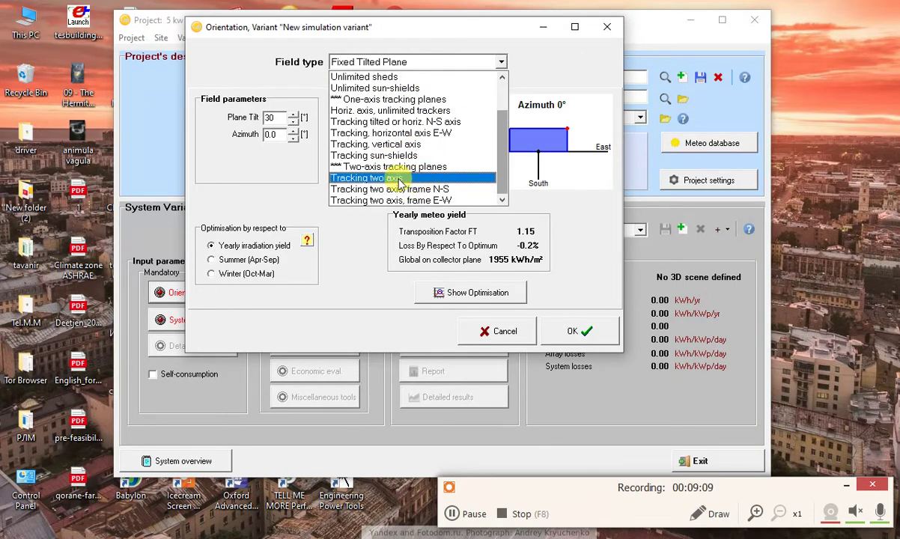
Preview the Tracking two axis and Tracking two axis, frame E-W field types before restoring Fixed Tilted Plane.
left_click(389, 183)
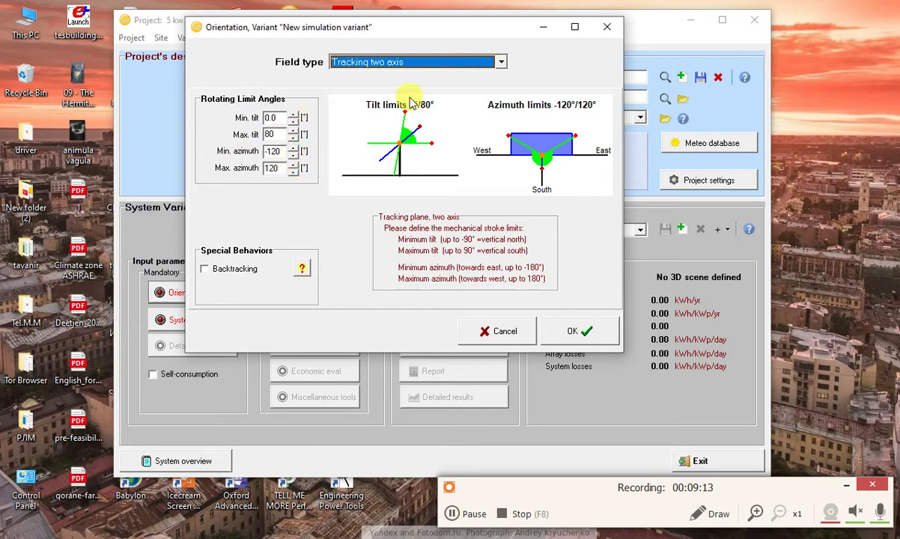
left_click(501, 63)
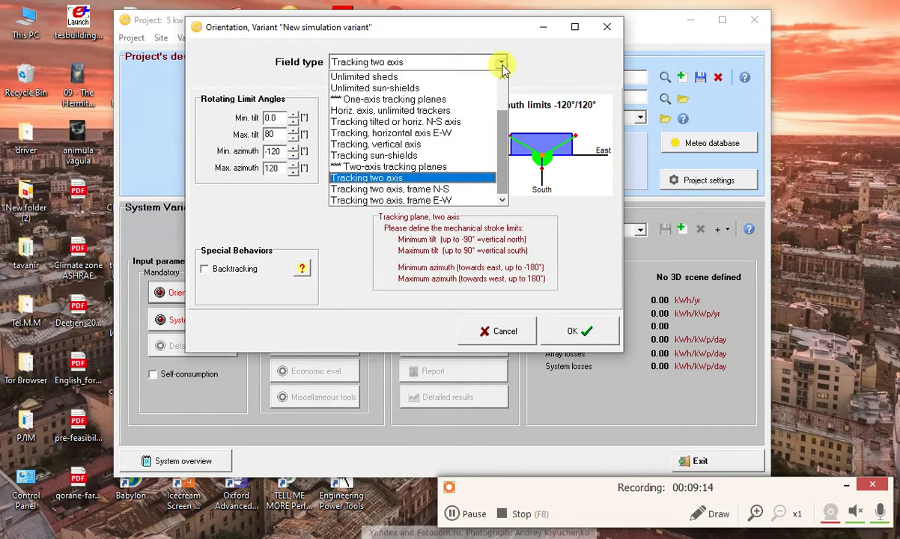
left_click(446, 199)
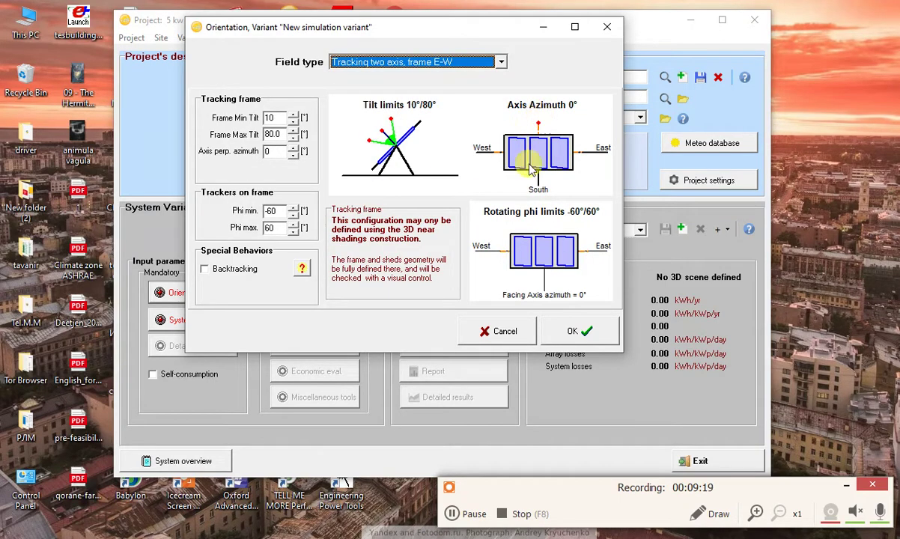
left_click(501, 62)
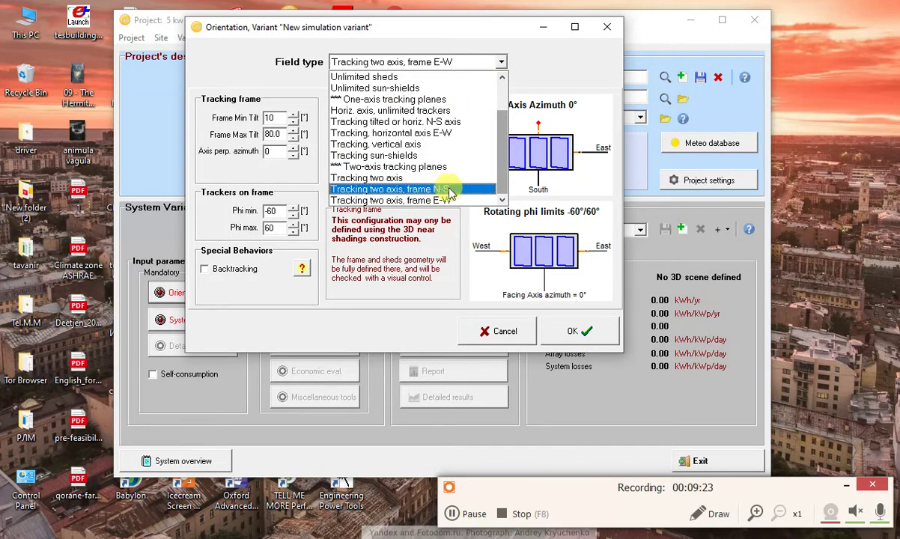
scroll(432, 156, "up", 2)
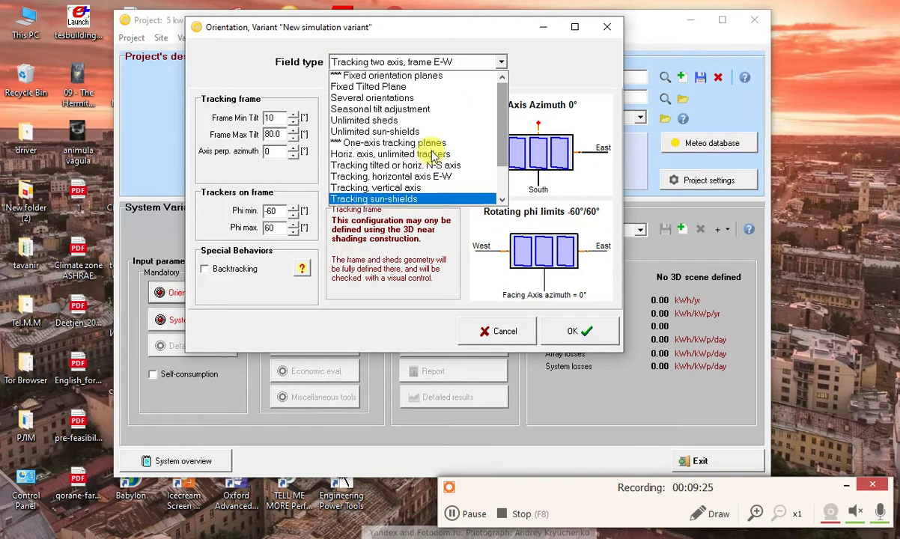
left_click(378, 87)
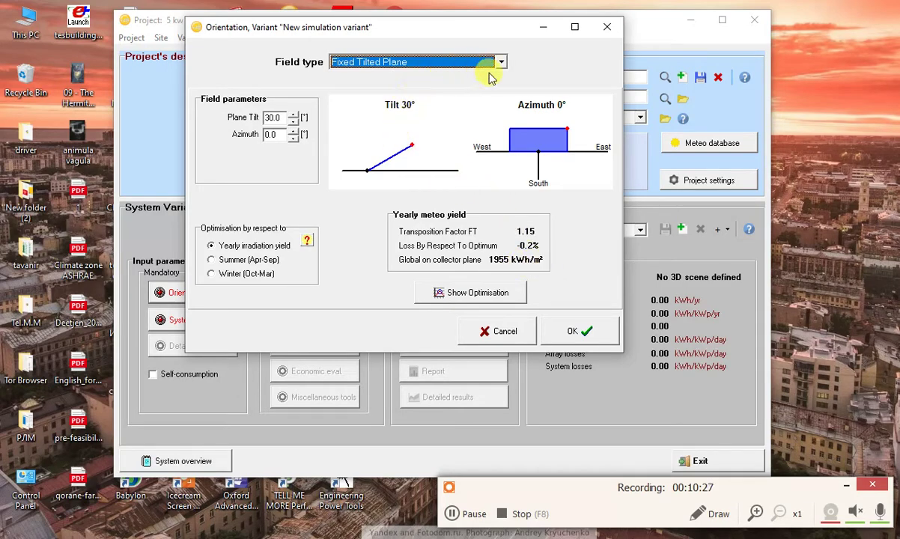
Try a plane tilt of 35° for the fixed tilted plane.
left_click(295, 116)
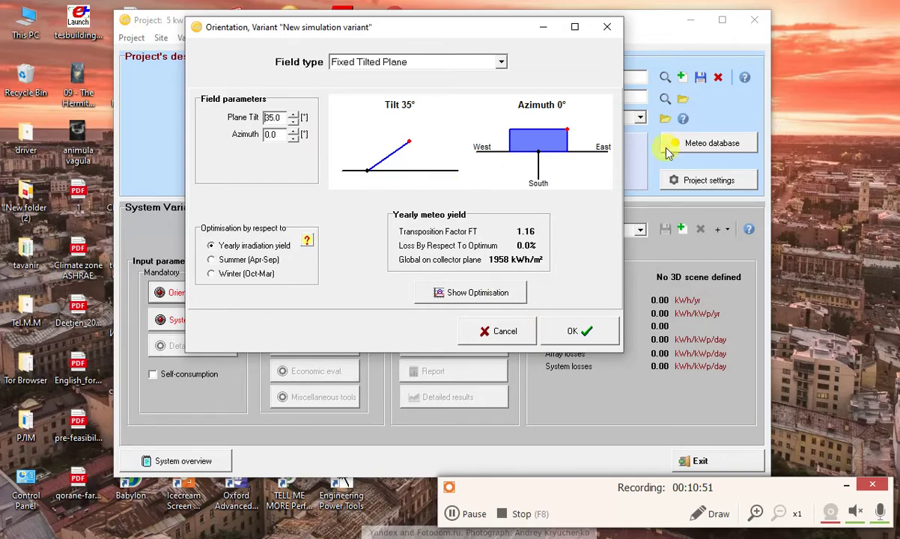
left_click(463, 515)
left_click(464, 515)
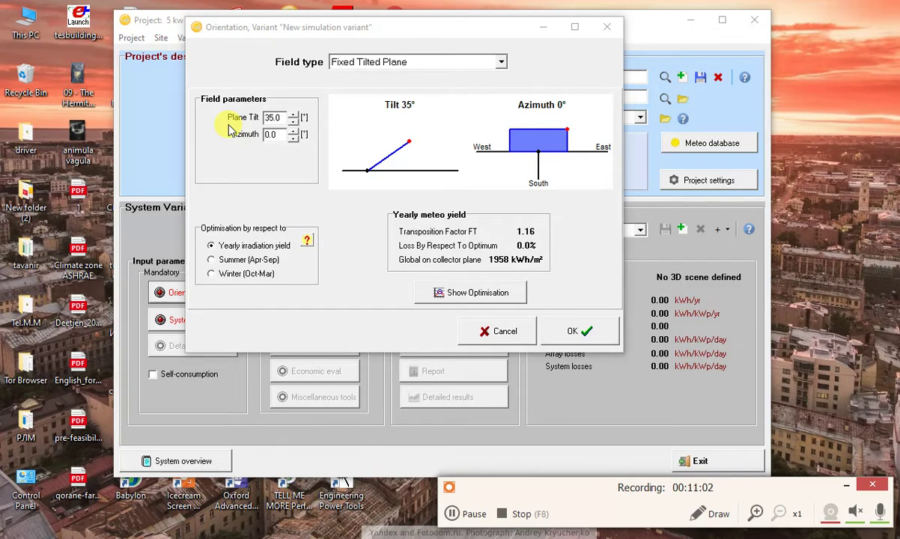
Try steeper plane tilts of 42° and 43° to compare their yearly meteo yield.
double_click(272, 116)
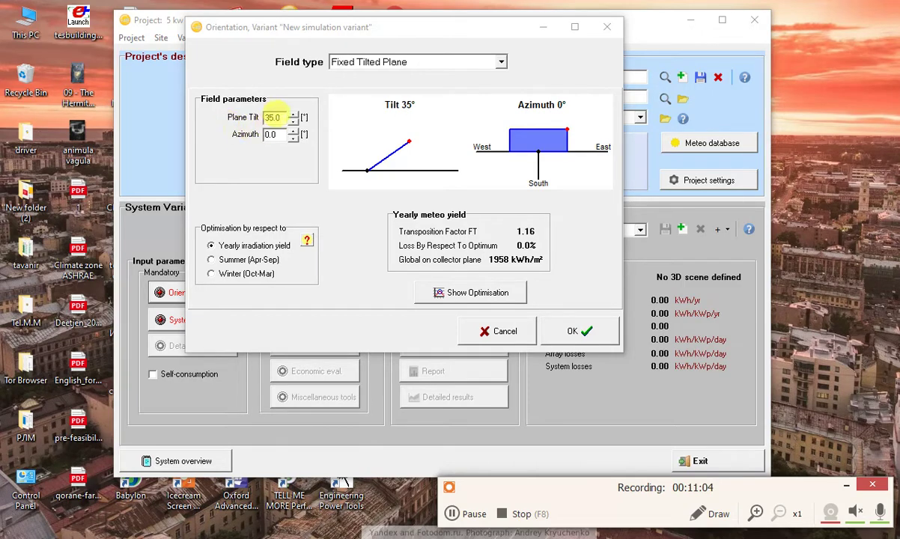
left_click(400, 159)
left_click_drag(271, 118, 256, 117)
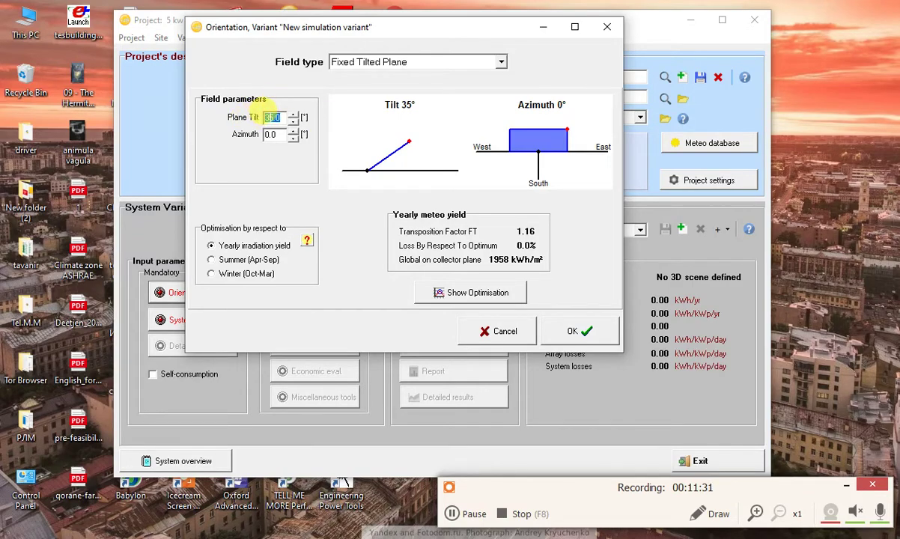
left_click(272, 113)
left_click_drag(273, 114, 298, 120)
left_click(294, 116)
double_click(270, 117)
key("Return")
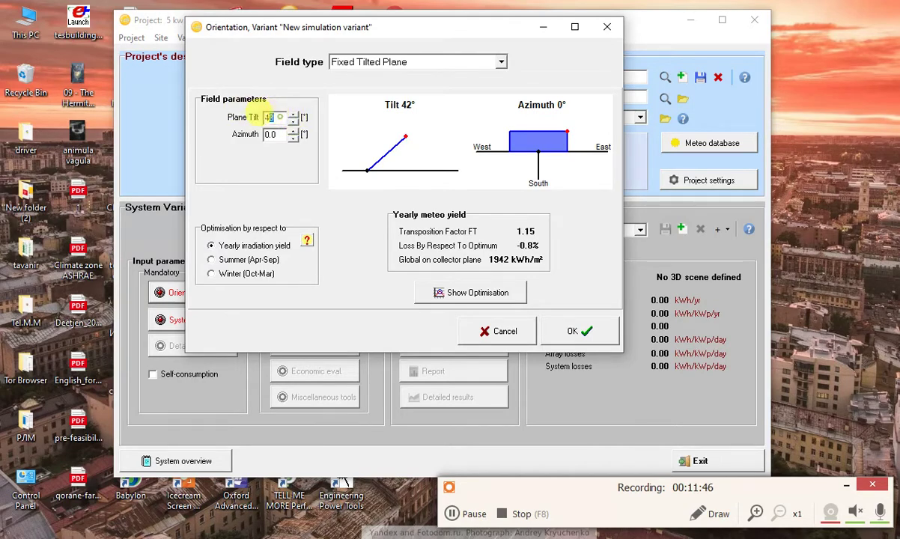
key("Return")
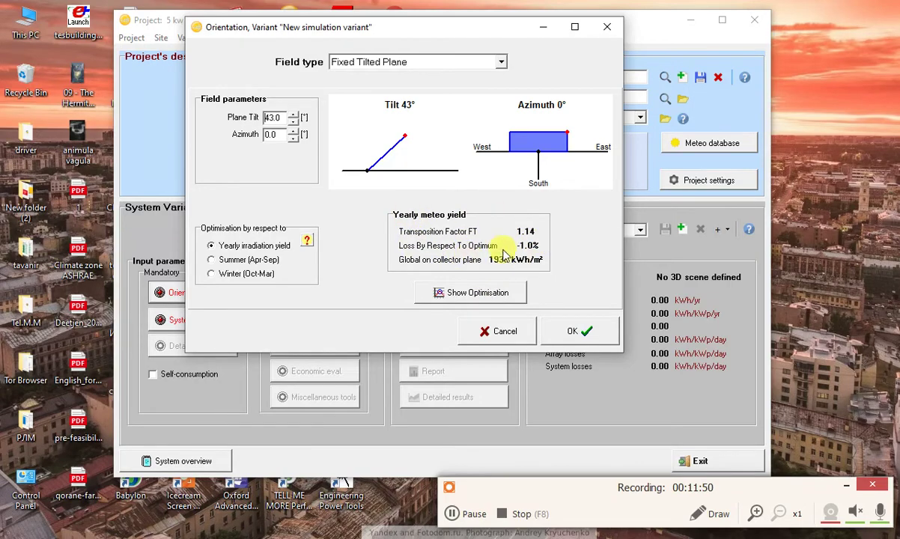
Set the plane tilt of the fixed array to 38°.
left_click(292, 122)
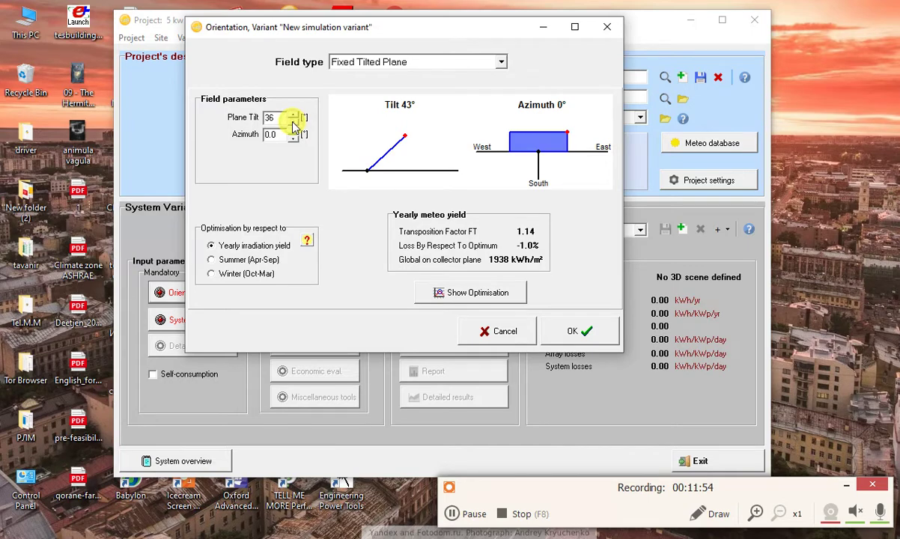
left_click(294, 116)
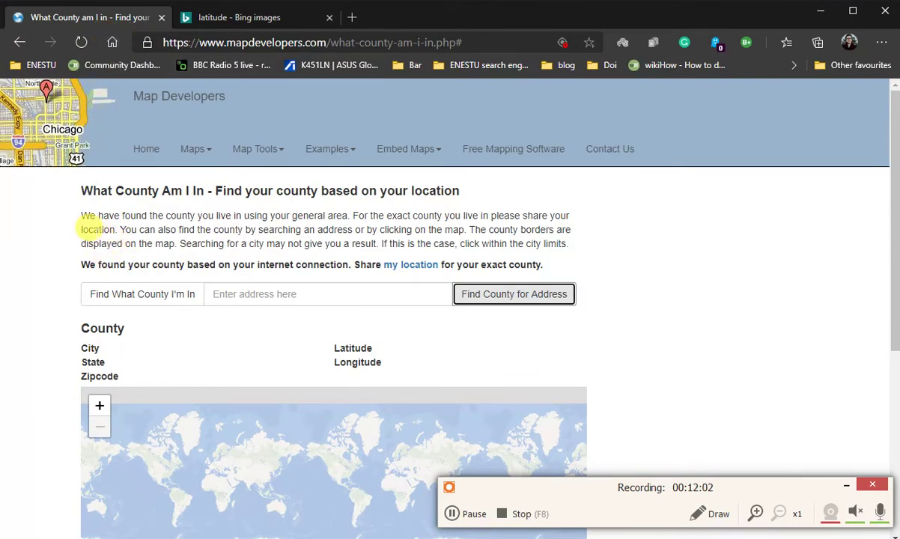
scroll(90, 235, "down", 1)
scroll(57, 245, "up", 1)
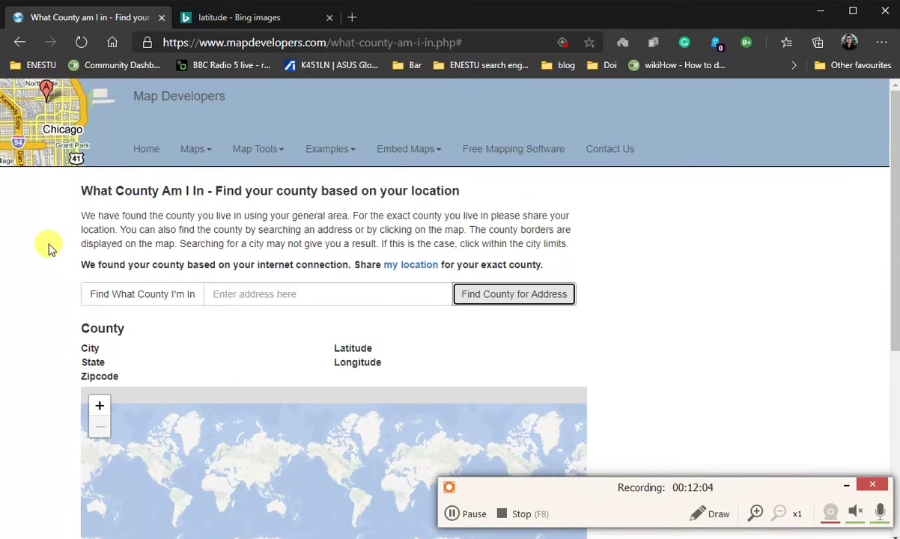
scroll(48, 249, "down", 1)
scroll(48, 250, "up", 1)
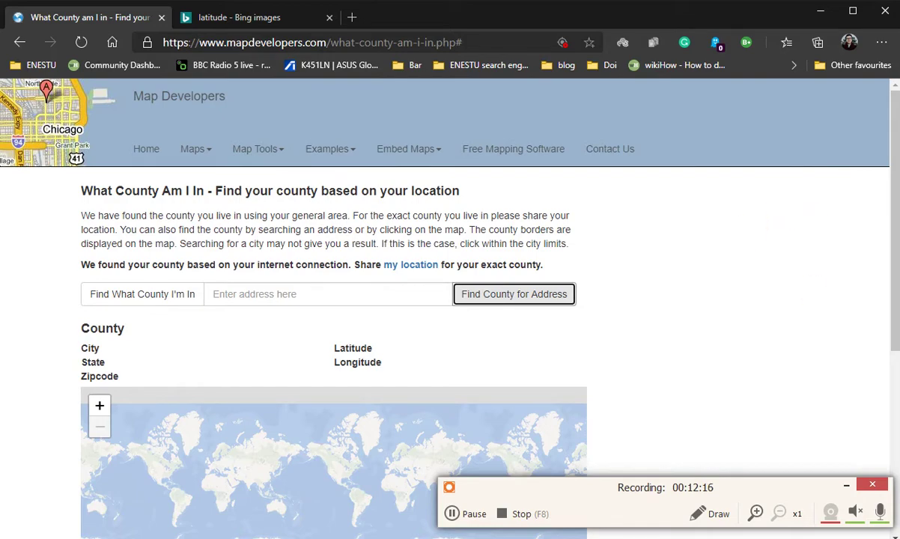
key("alt+Tab")
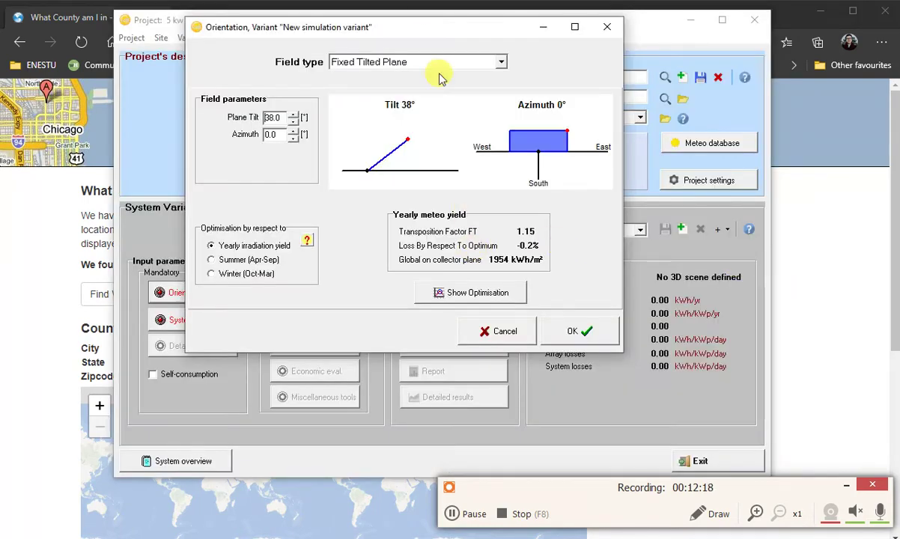
left_click_drag(427, 33, 323, 196)
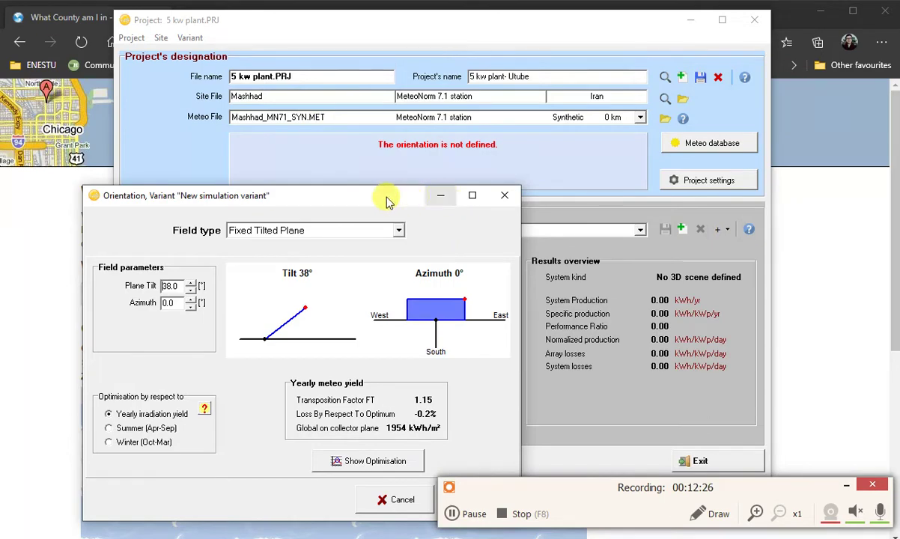
left_click_drag(388, 199, 482, 116)
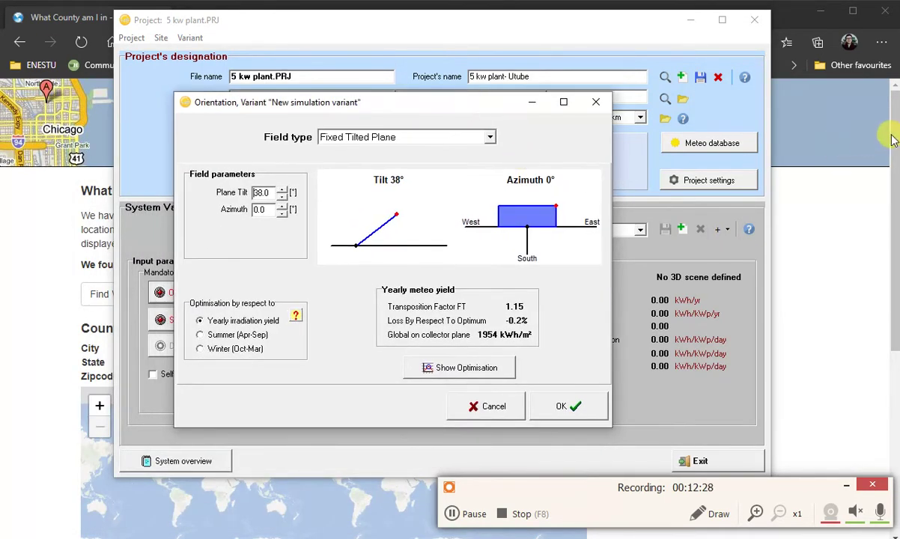
Switch to the Map Developers page in the browser and look up the latitude and longitude of Mashhad.
left_click(786, 146)
left_click(244, 294)
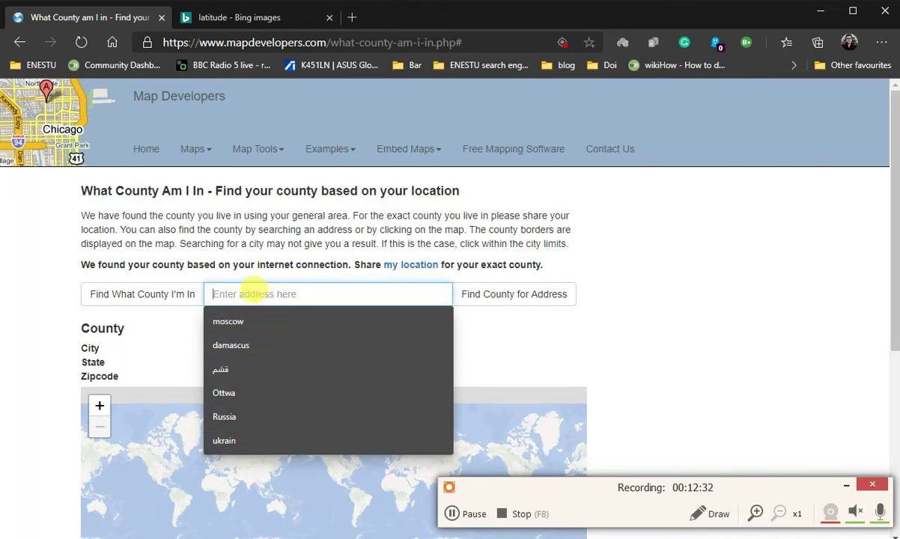
type("Mashhad")
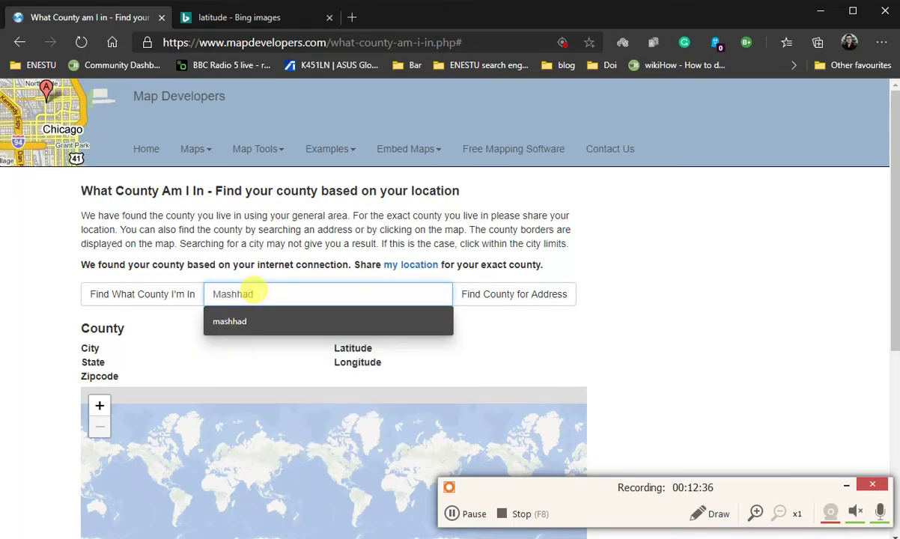
left_click(257, 322)
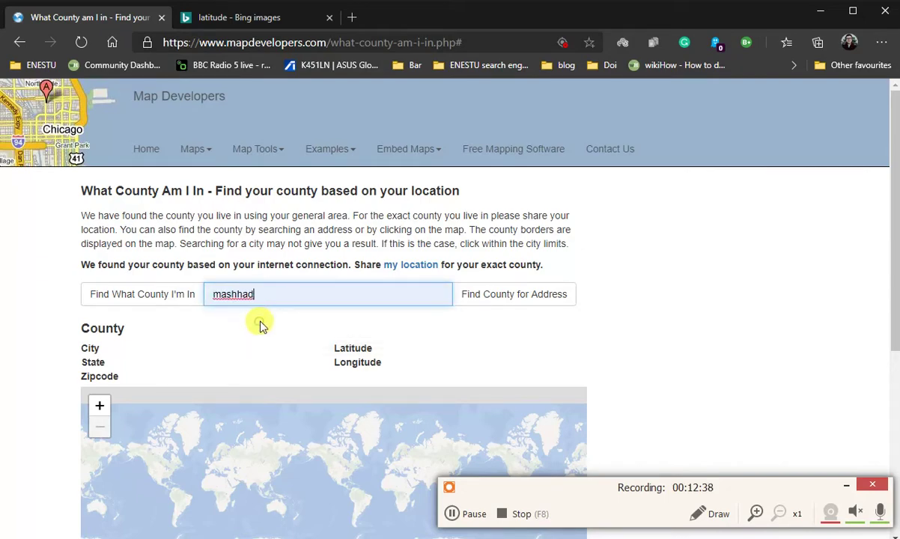
left_click(509, 296)
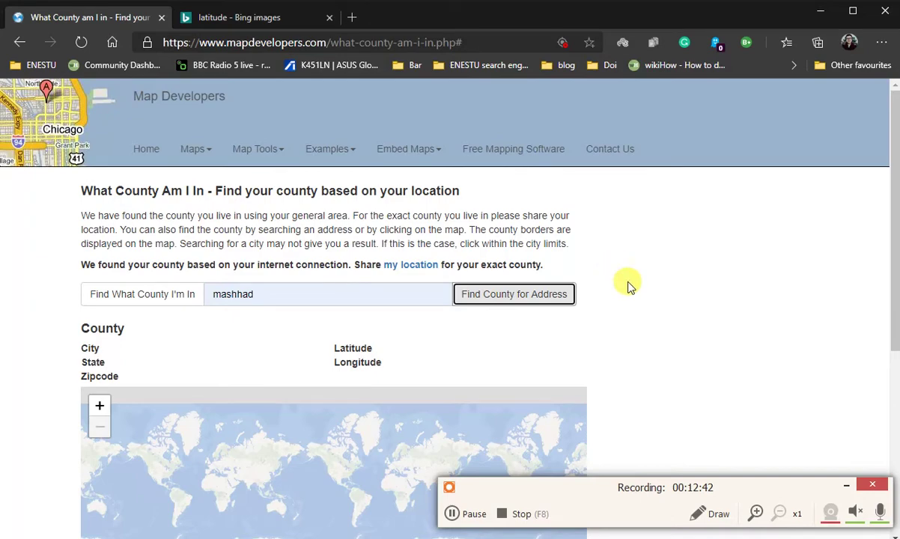
scroll(629, 278, "down", 3)
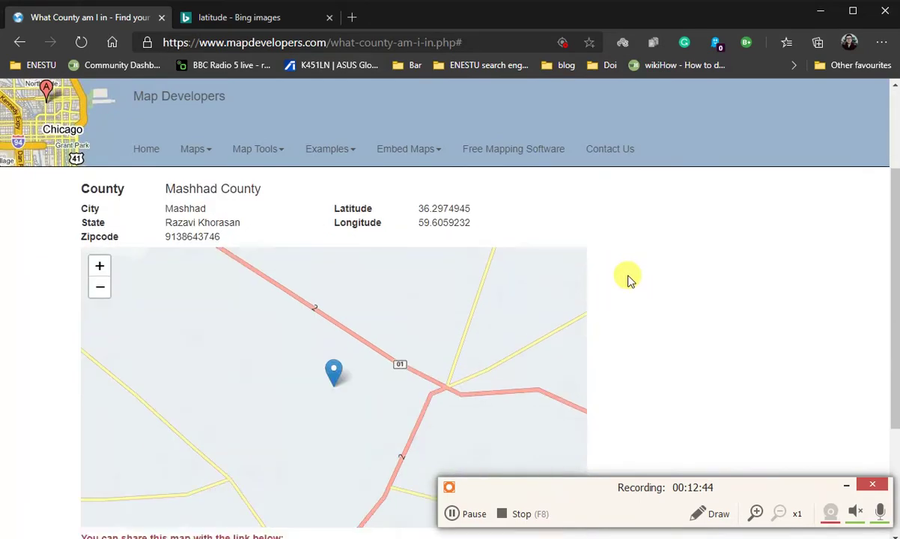
scroll(362, 299, "down", 3)
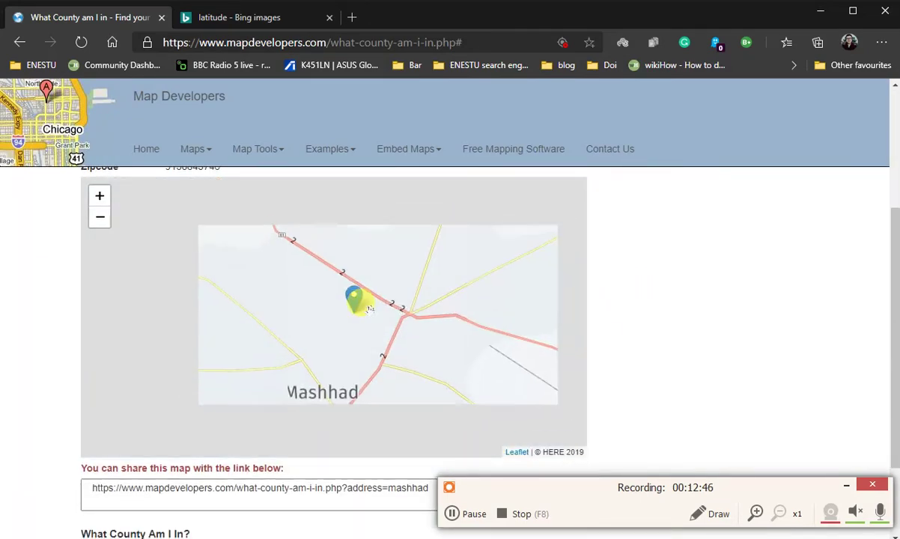
Examine Mashhad's position on the Map Developers map at regional and city scale.
scroll(364, 313, "down", 2)
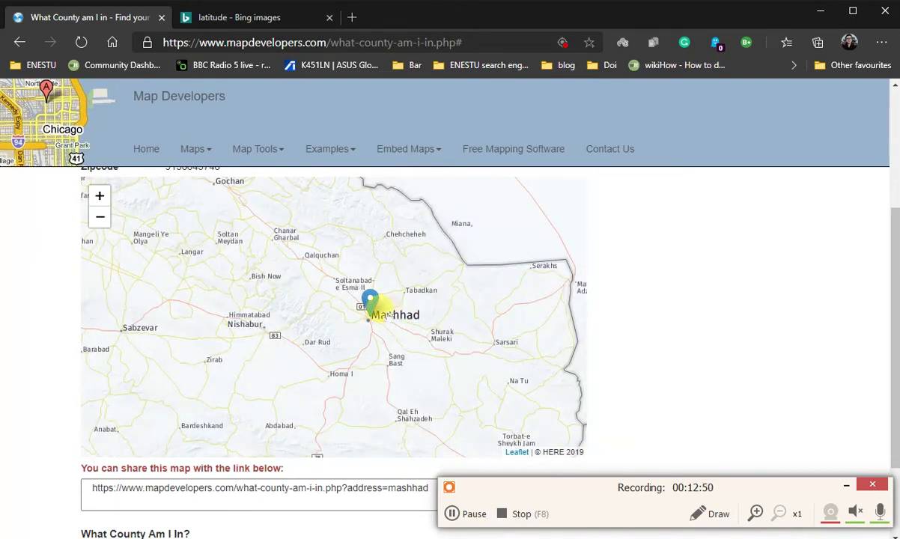
left_click_drag(383, 318, 364, 331)
scroll(365, 332, "up", 4)
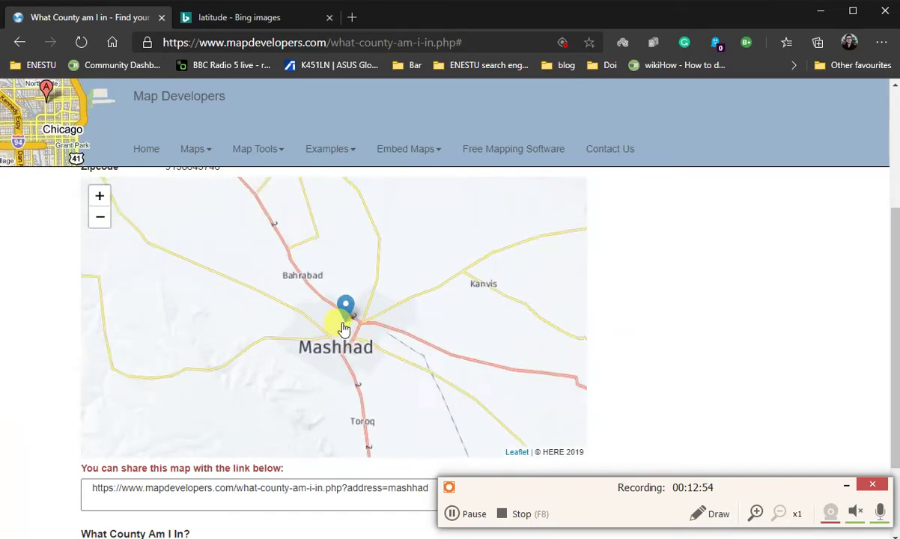
scroll(343, 325, "up", 2)
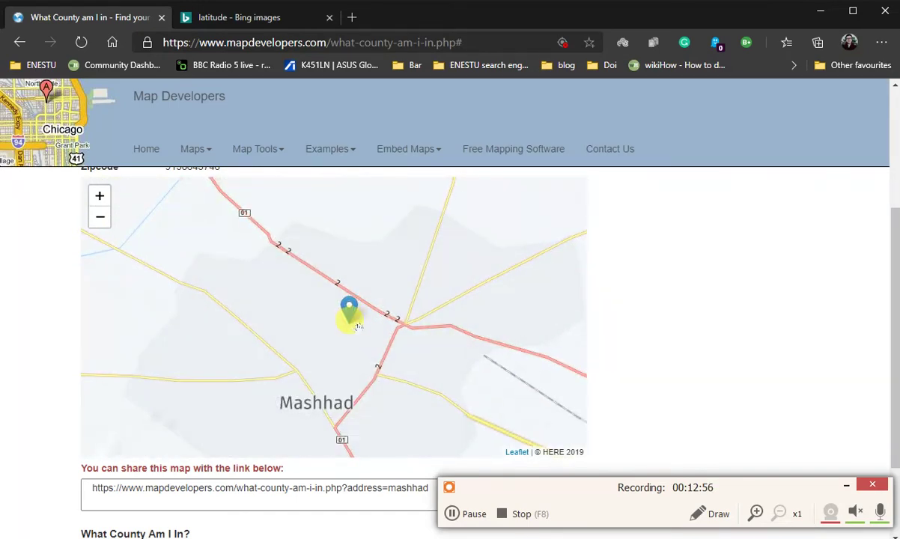
left_click_drag(348, 320, 362, 299)
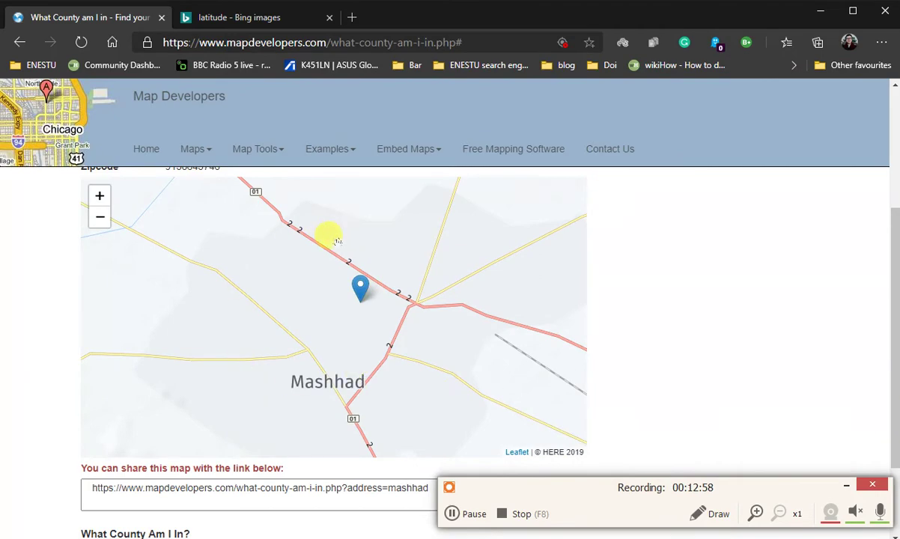
scroll(354, 287, "down", 2)
left_click_drag(374, 274, 352, 292)
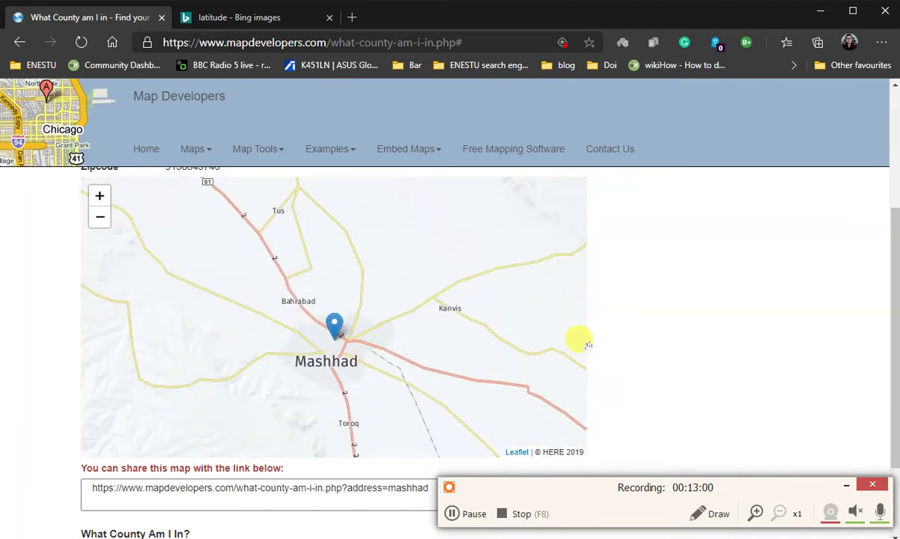
Examine the latitude listed for Mashhad in the county information.
scroll(587, 344, "up", 3)
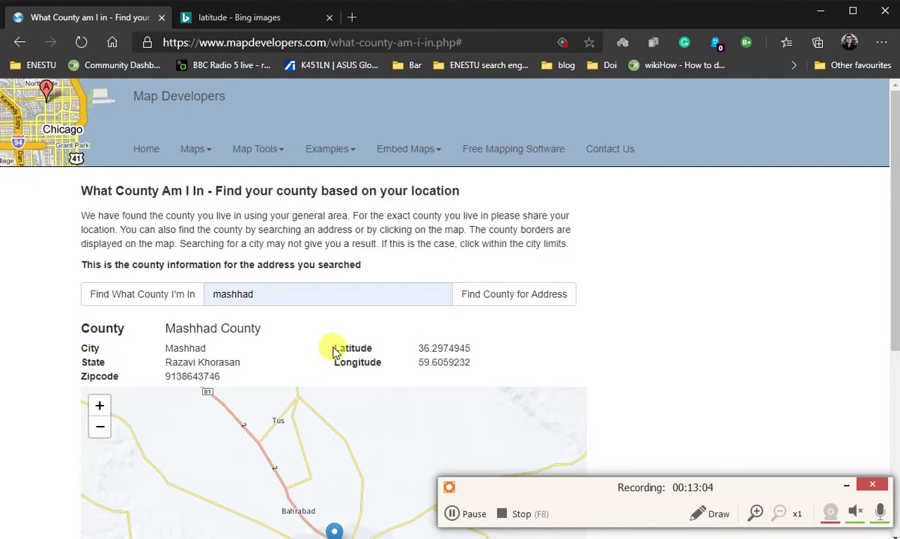
triple_click(341, 347)
left_click(344, 335)
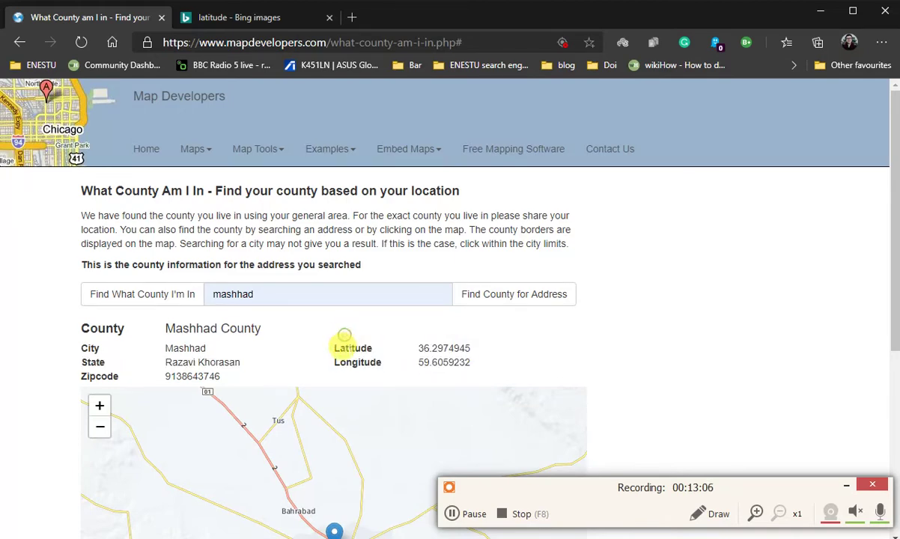
left_click_drag(327, 346, 476, 354)
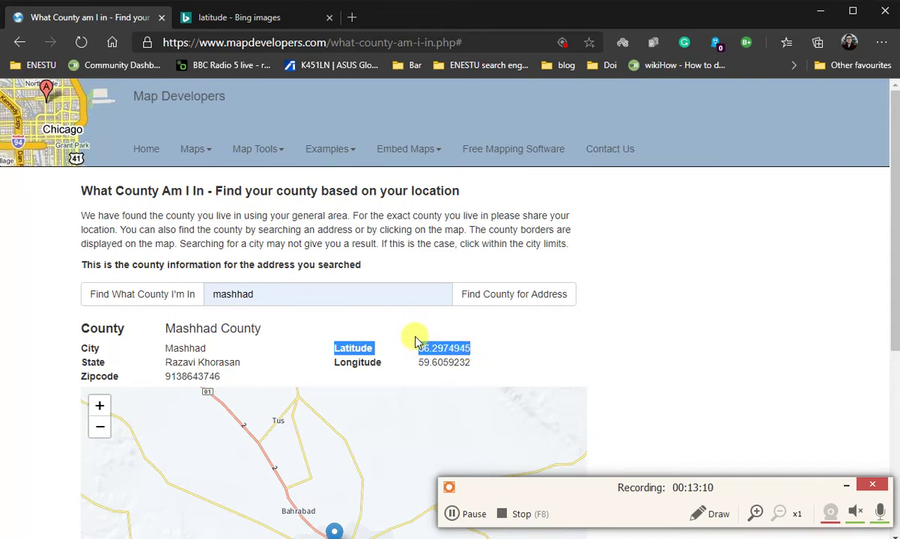
left_click(332, 342)
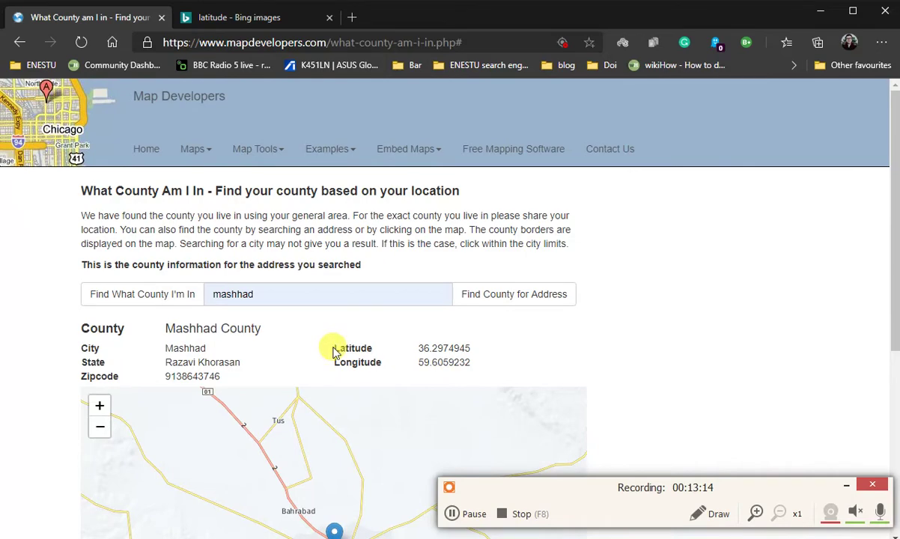
left_click_drag(329, 343, 473, 353)
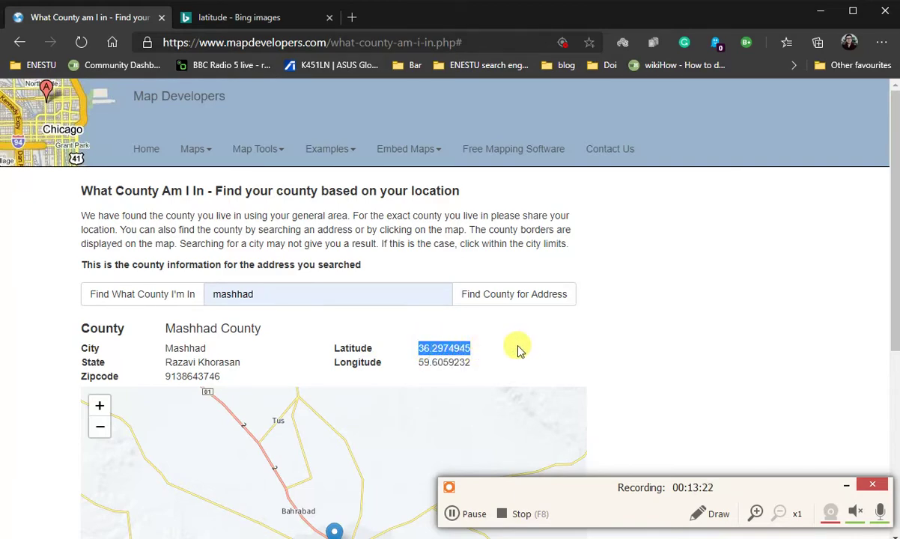
left_click(506, 348)
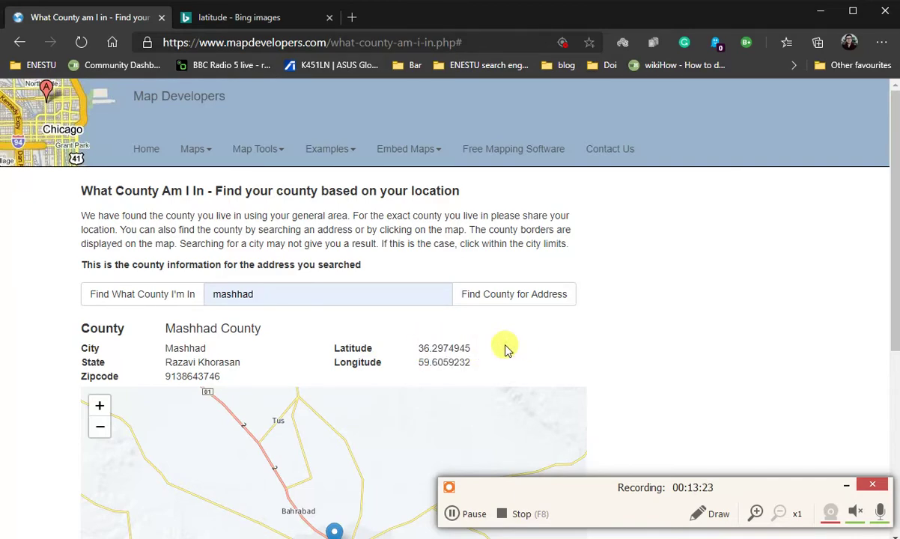
Consult the Bing globe diagram of meridians and the equator, and return to the longitude entry for Mashhad.
left_click(242, 16)
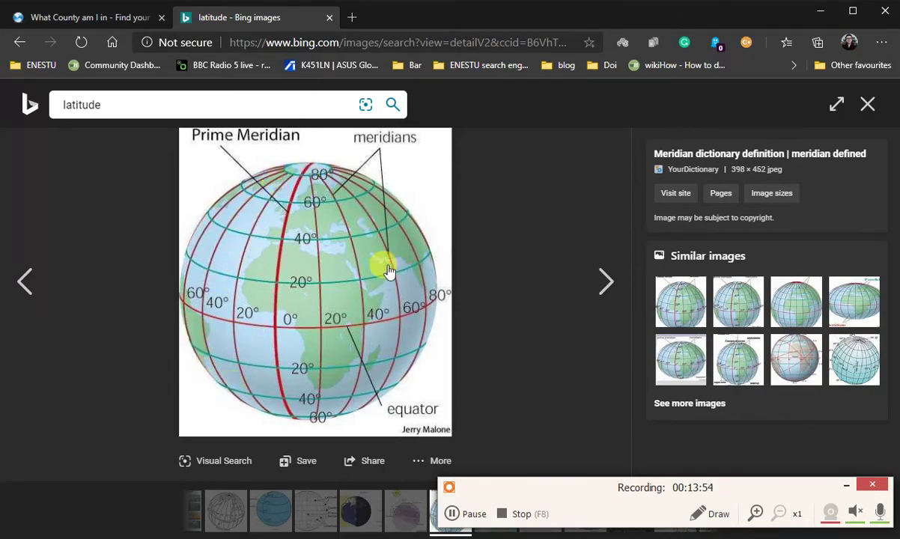
left_click(90, 17)
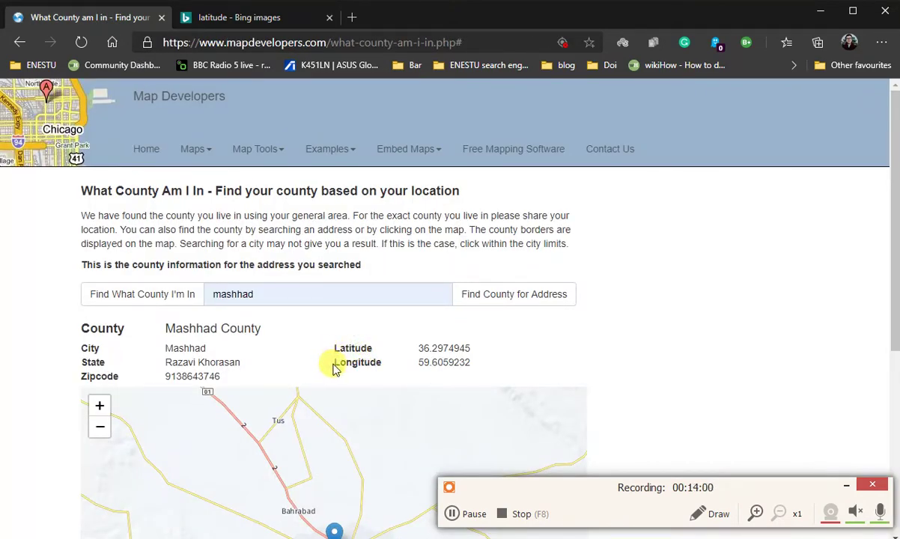
left_click_drag(336, 363, 388, 365)
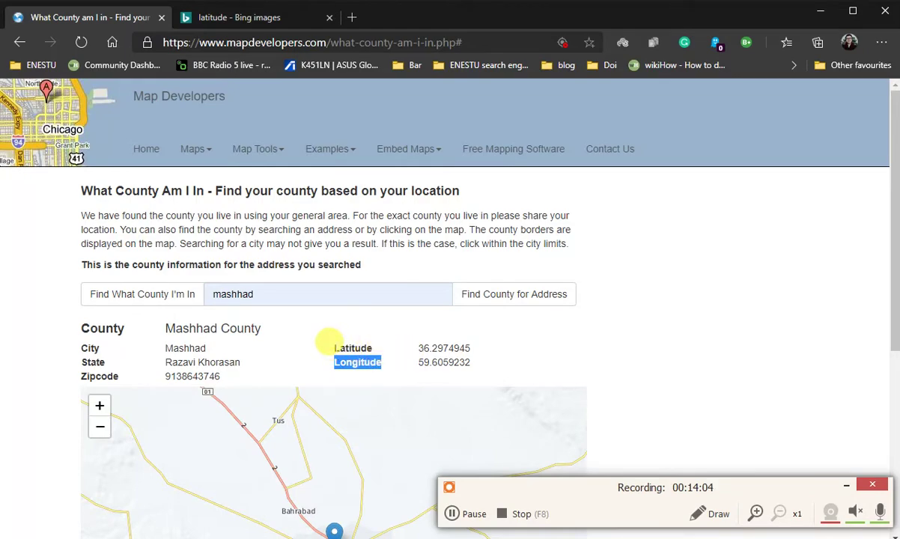
Check the Mashhad marker on the map and examine the city's latitude value again.
scroll(332, 419, "down", 1)
scroll(642, 413, "down", 3)
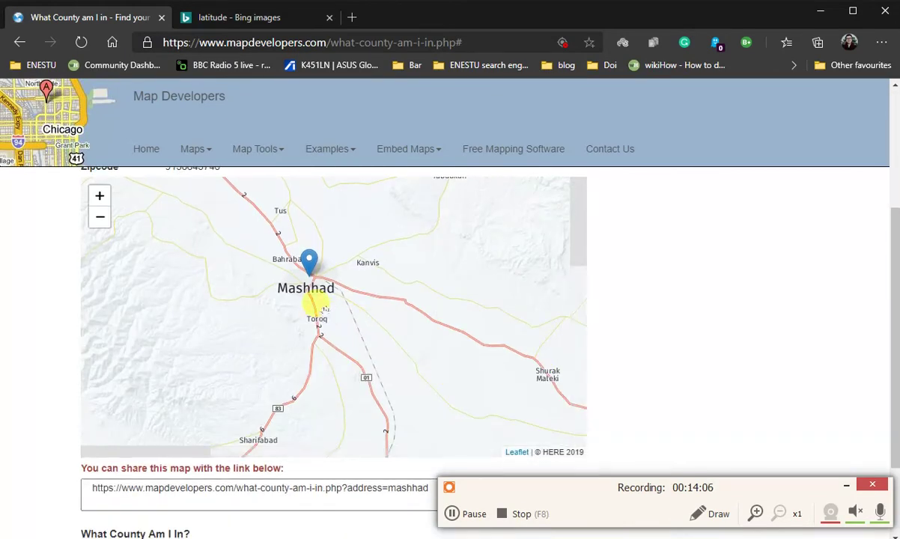
left_click_drag(318, 306, 318, 352)
scroll(592, 333, "up", 3)
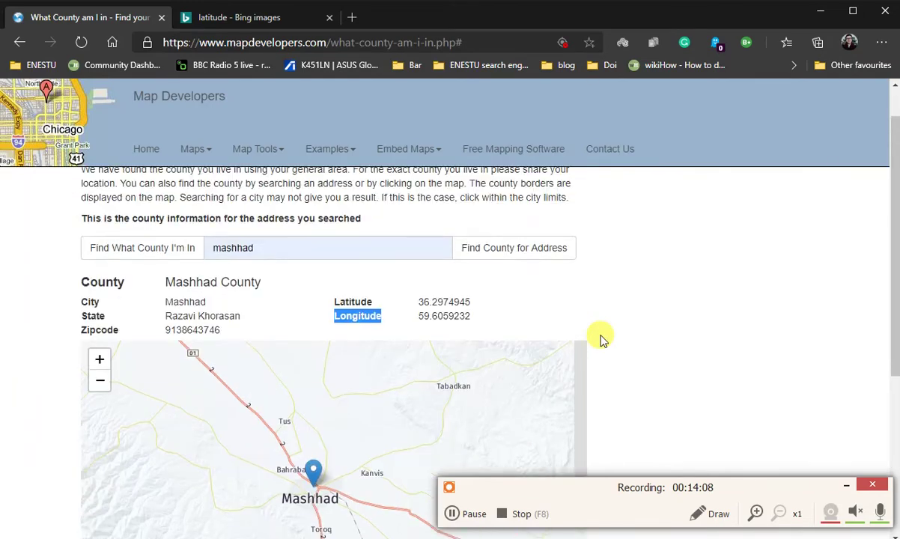
scroll(364, 343, "up", 1)
left_click_drag(332, 346, 444, 340)
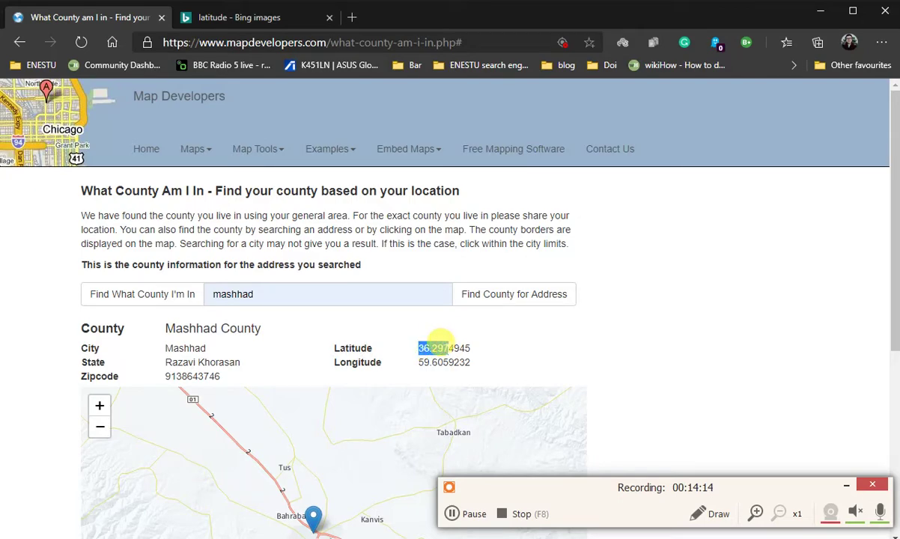
Review the globe latitude diagram once more and switch back to the plane tilt in PVsyst's orientation settings.
left_click(212, 18)
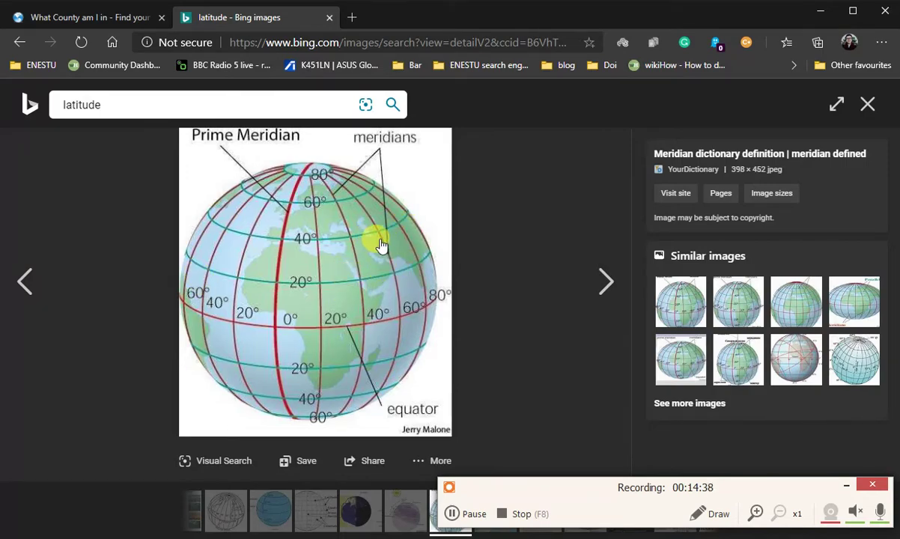
left_click(80, 17)
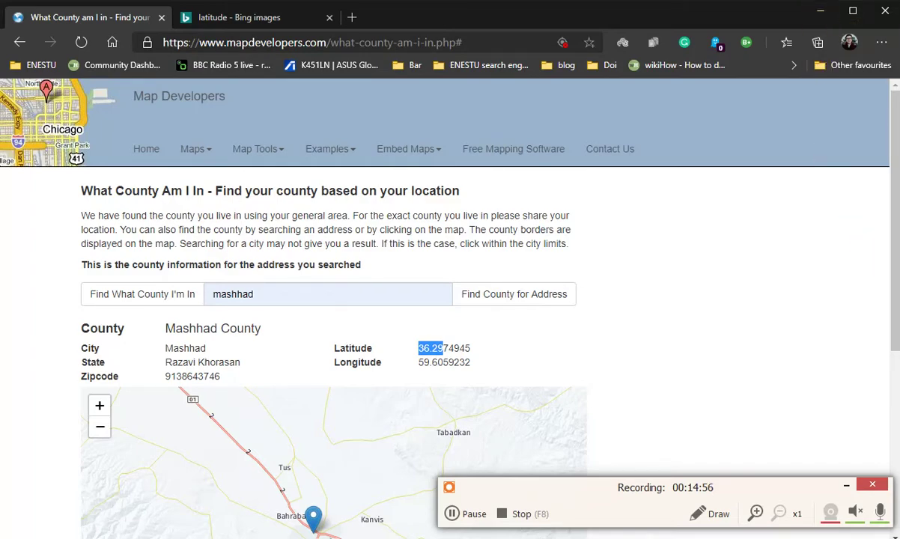
left_click(820, 10)
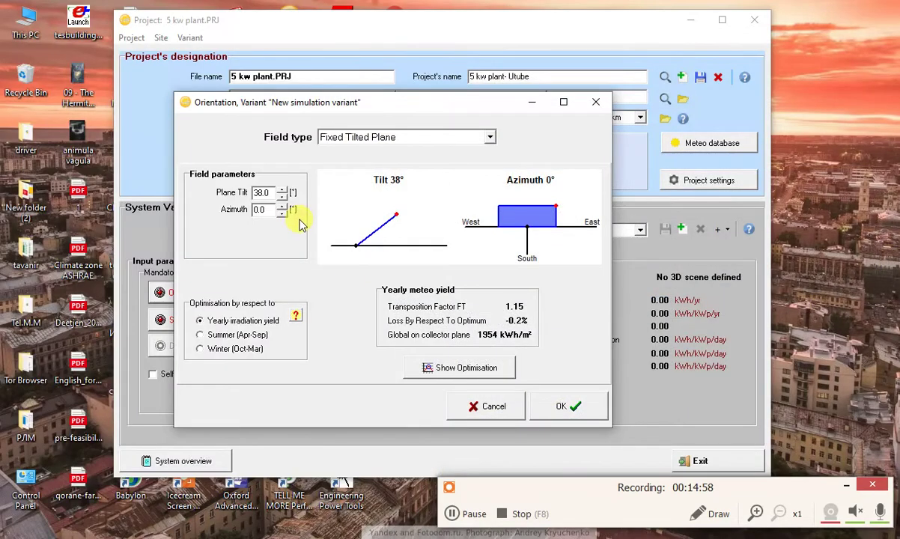
left_click_drag(333, 102, 368, 68)
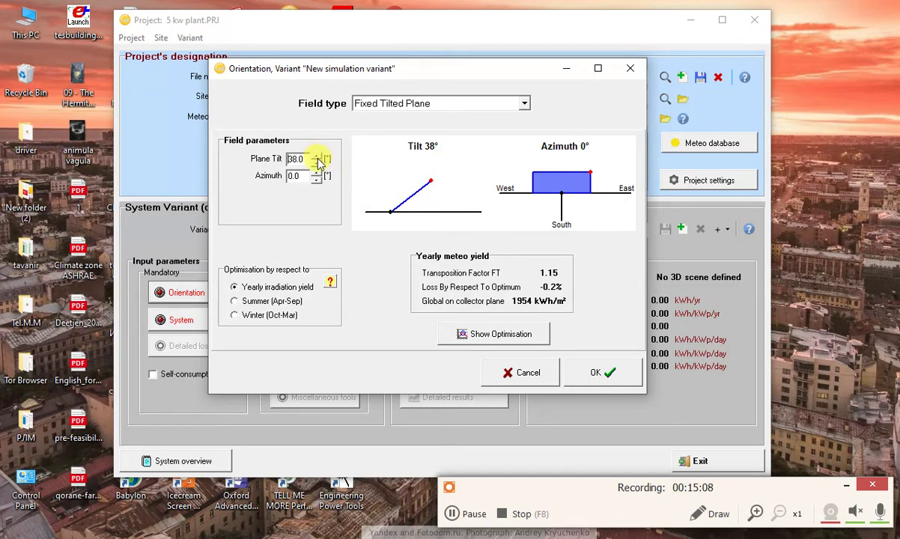
left_click_drag(296, 158, 279, 156)
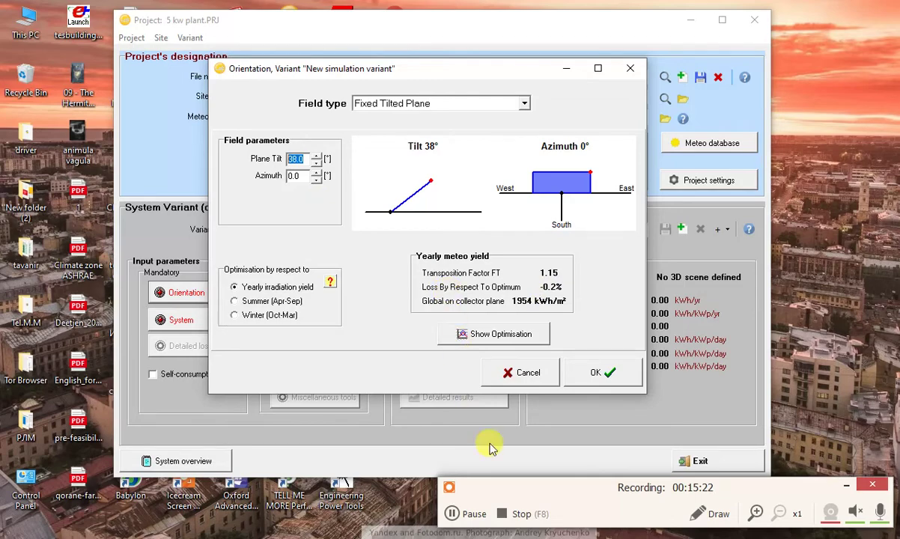
Draw a green rectangle annotation around the yearly meteo yield values.
left_click(704, 514)
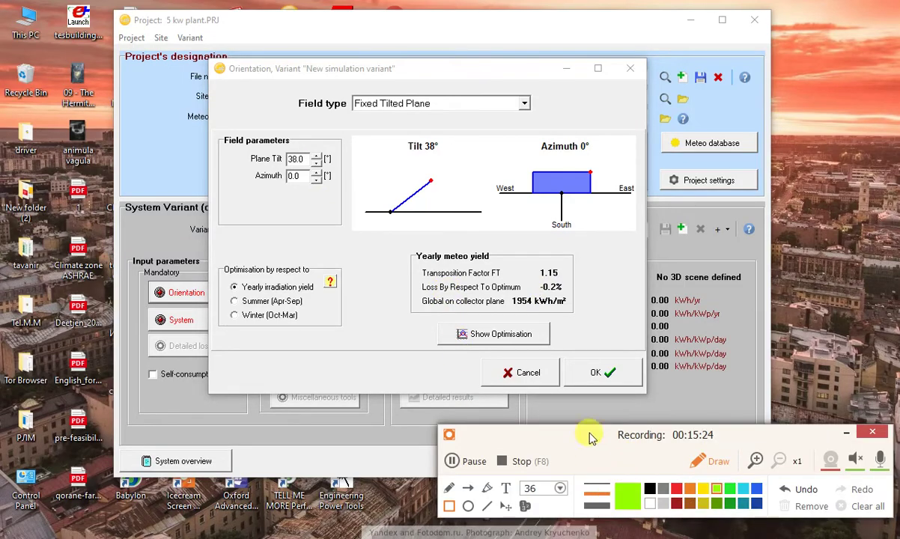
left_click_drag(588, 432, 597, 446)
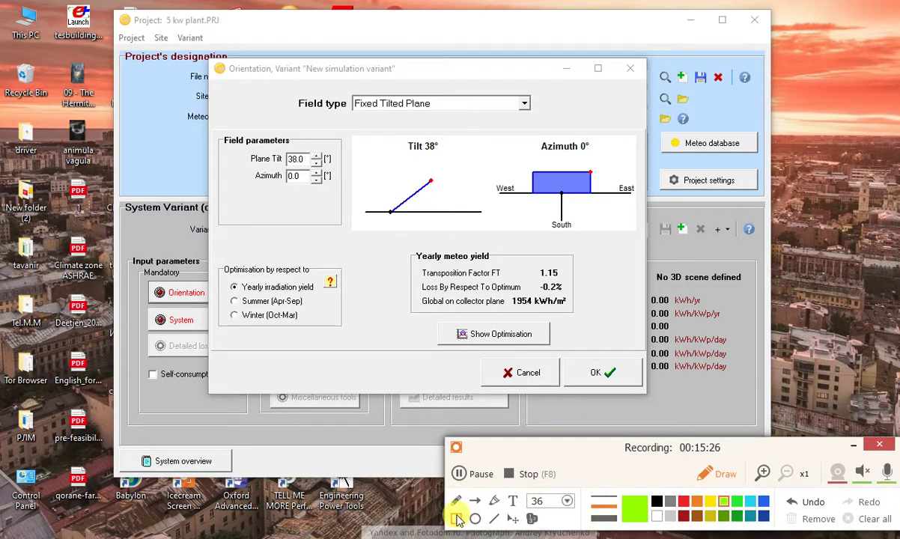
left_click_drag(405, 248, 587, 317)
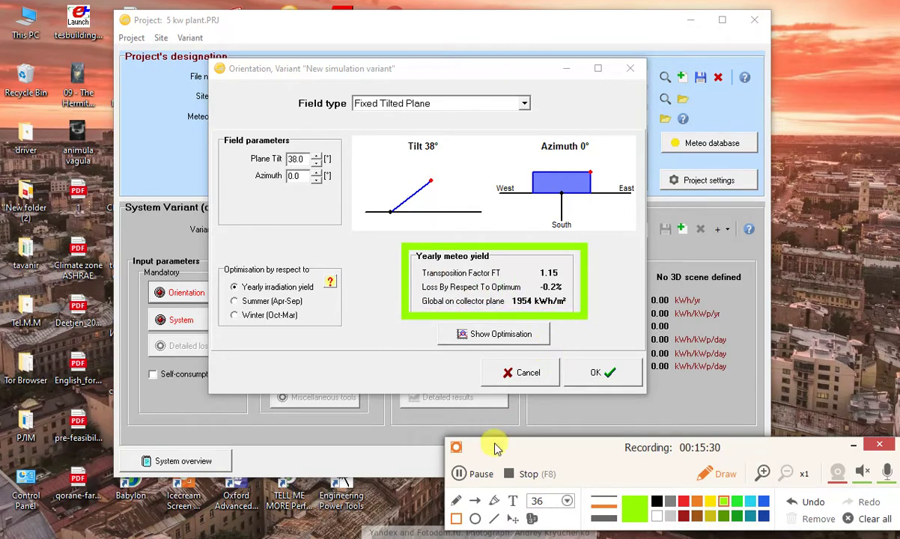
left_click(704, 472)
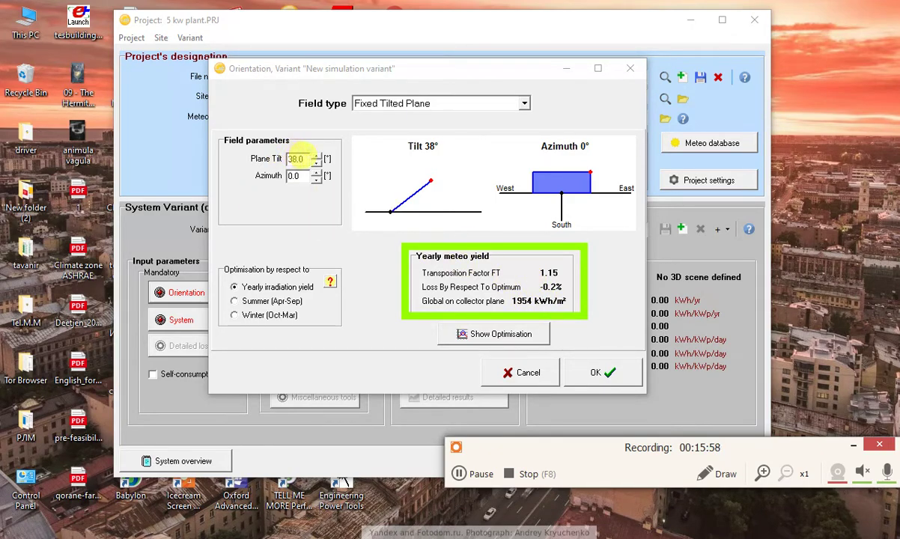
Try plane tilts of 40°, 44° and 30° to compare the yearly meteo yield.
left_click(316, 156)
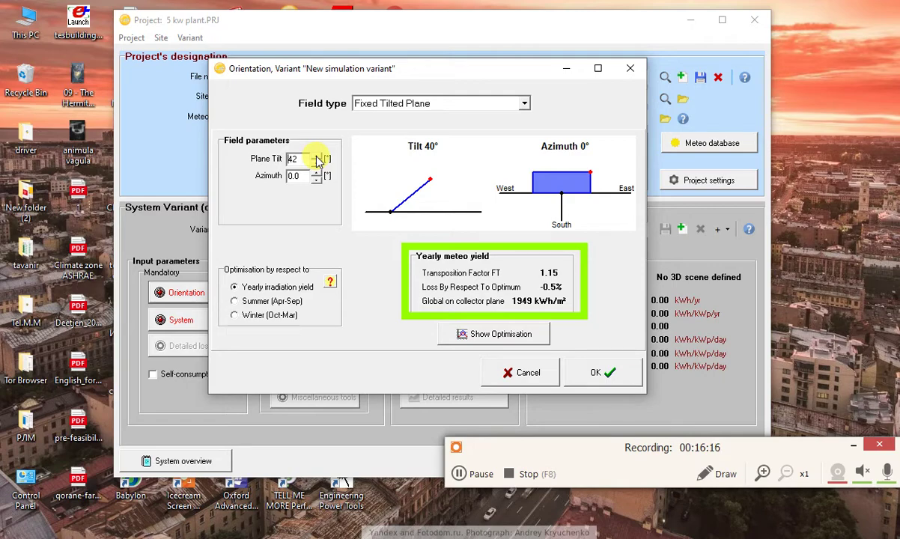
key("Return")
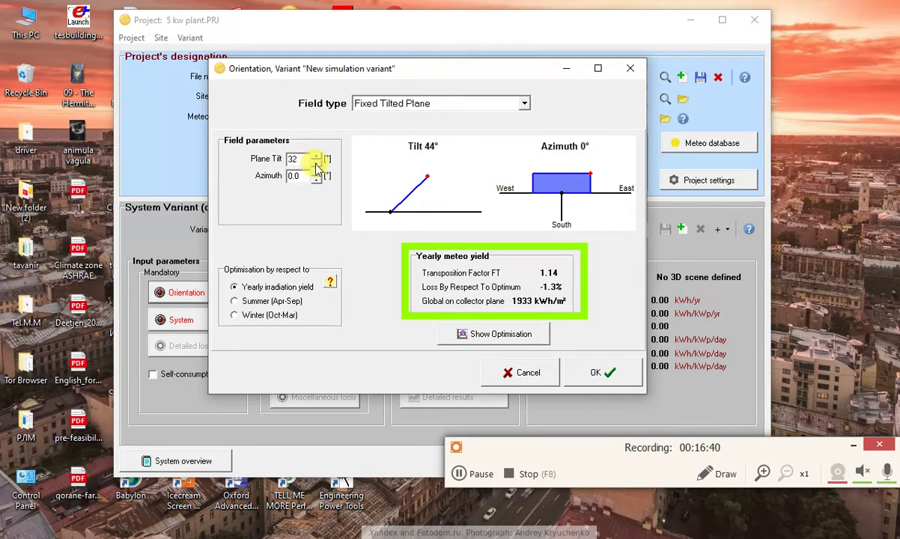
left_click(368, 161)
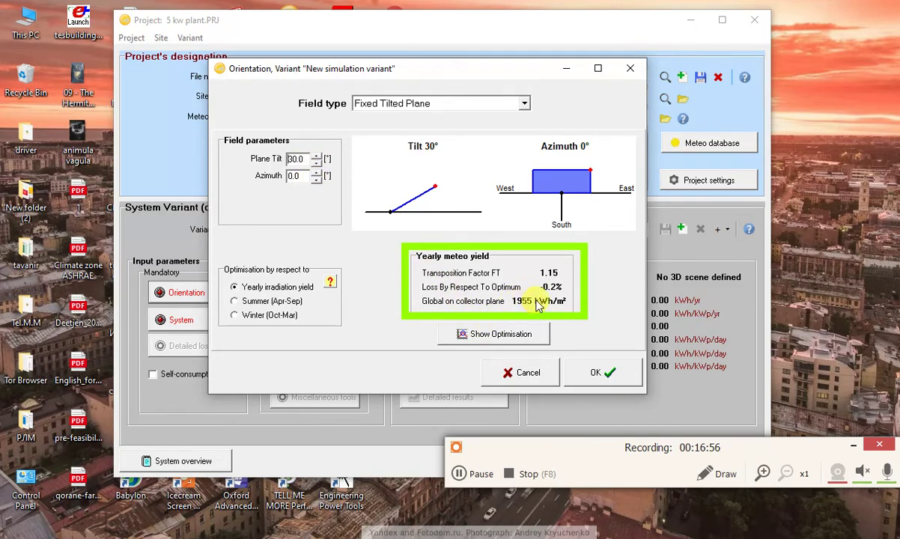
Set the plane tilt of the fixed tilted plane to 36°.
left_click(316, 159)
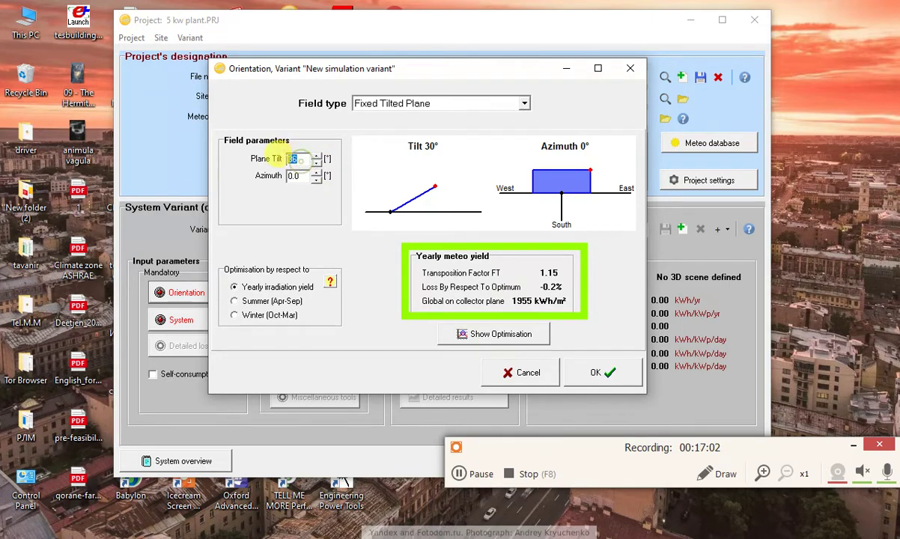
key("Tab")
Check the tilt against Mashhad's latitude in the browser, clear the green rectangle annotation, and return to the plane tilt in PVsyst.
key("alt+Tab")
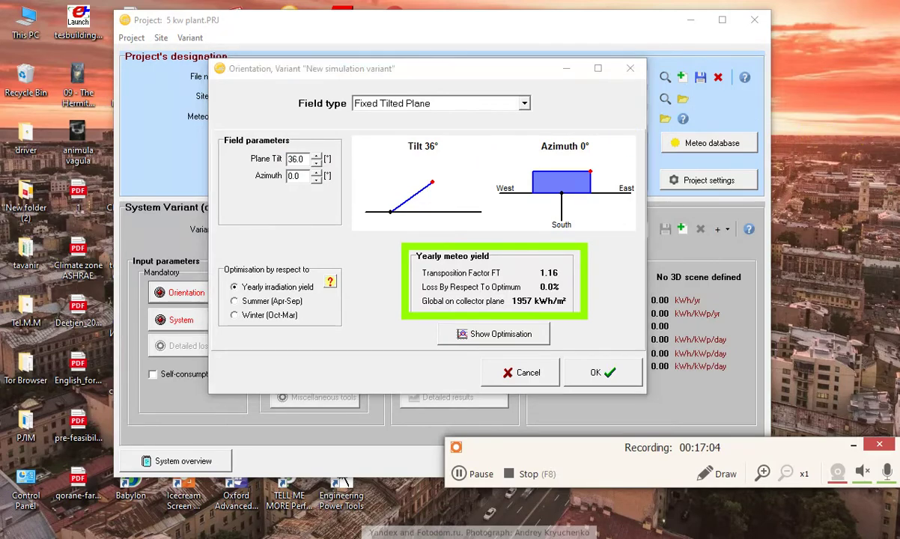
left_click(712, 474)
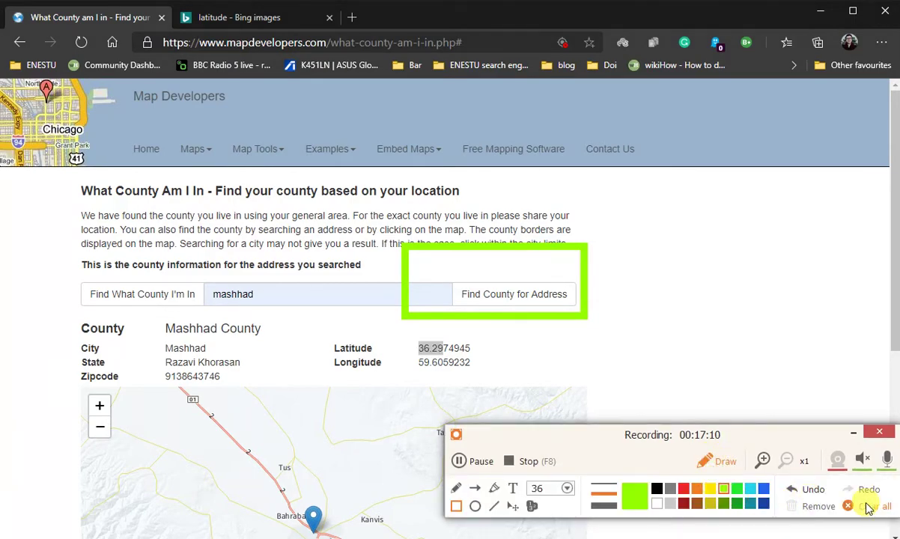
left_click(809, 501)
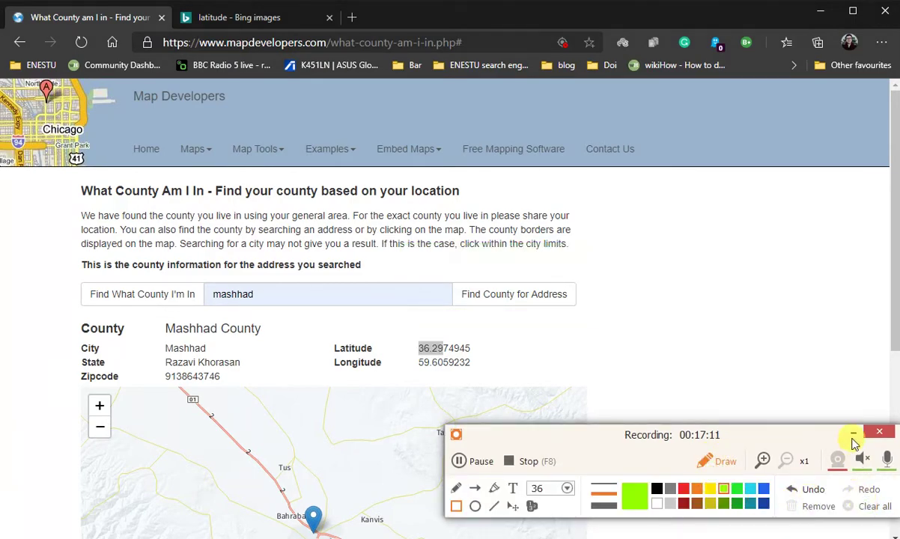
left_click(717, 461)
left_click(821, 12)
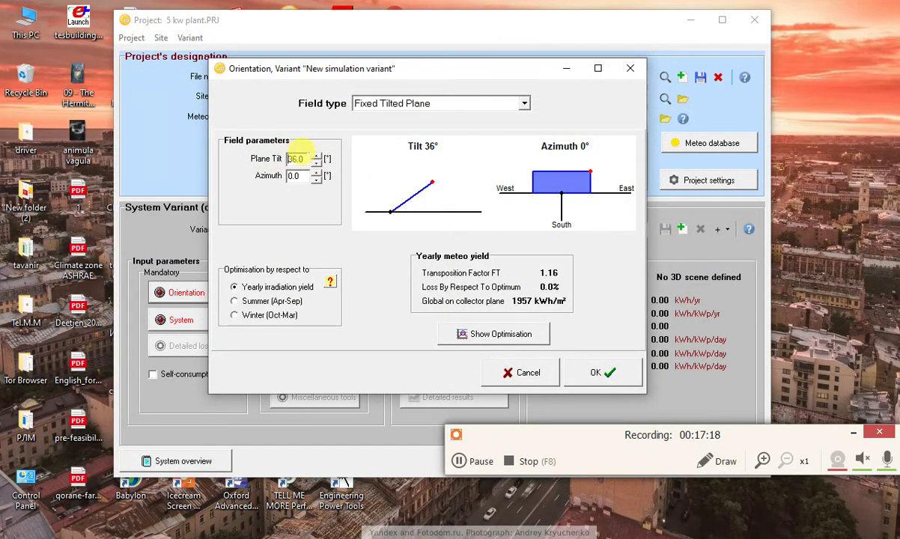
double_click(299, 158)
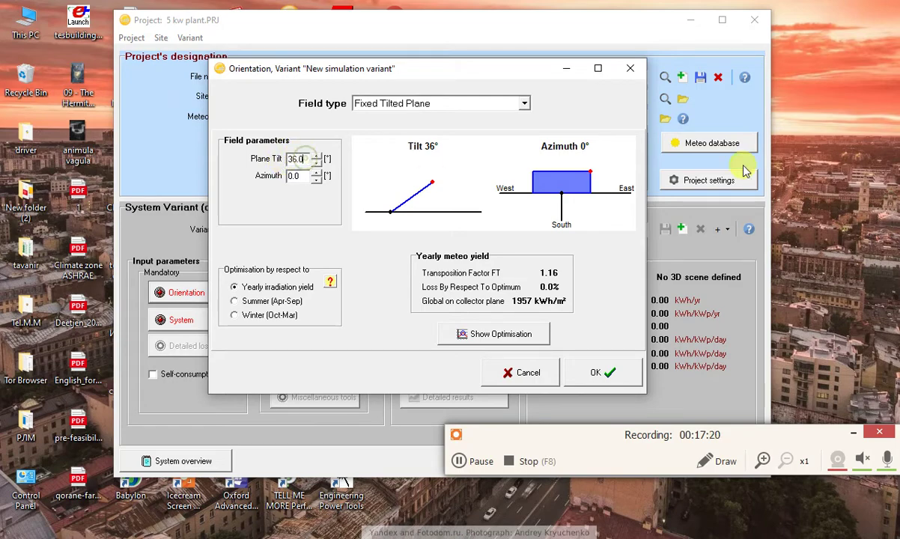
Examine Mashhad's location on the county map and the latitude globe image in the browser, and return to PVsyst.
key("alt+Tab")
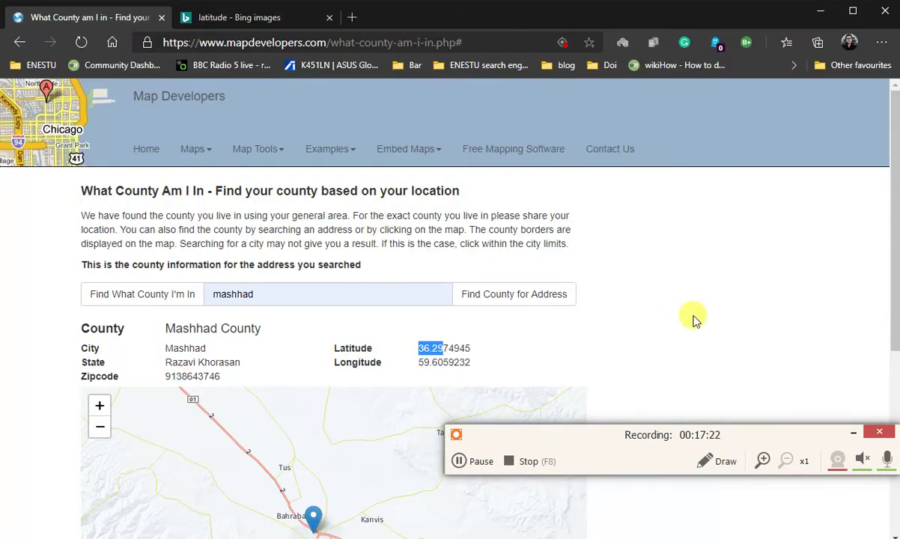
scroll(692, 315, "down", 3)
left_click_drag(322, 382, 356, 370)
scroll(359, 348, "down", 1)
scroll(355, 373, "down", 4)
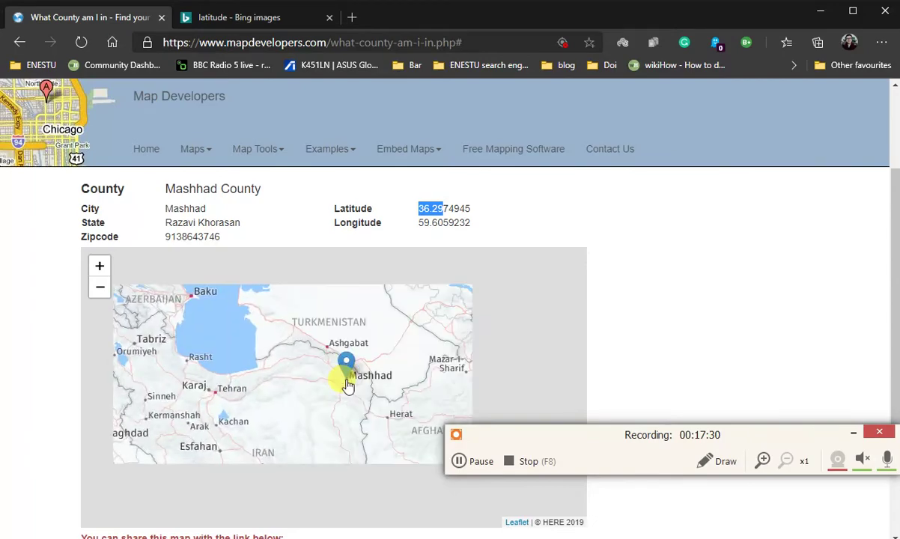
scroll(341, 382, "up", 3)
mouse_move(351, 366)
left_mouse_down()
mouse_move(355, 408)
mouse_move(381, 412)
left_mouse_up()
scroll(379, 411, "down", 1)
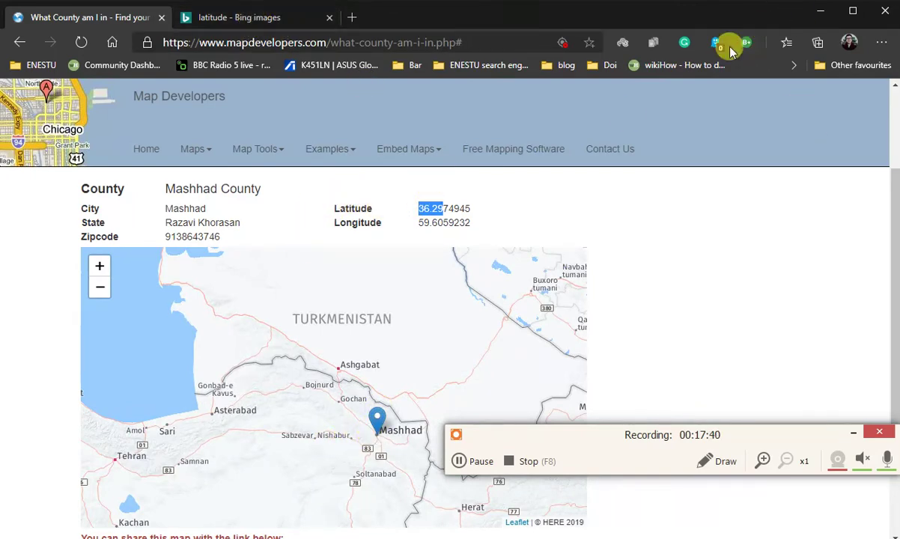
left_click(251, 17)
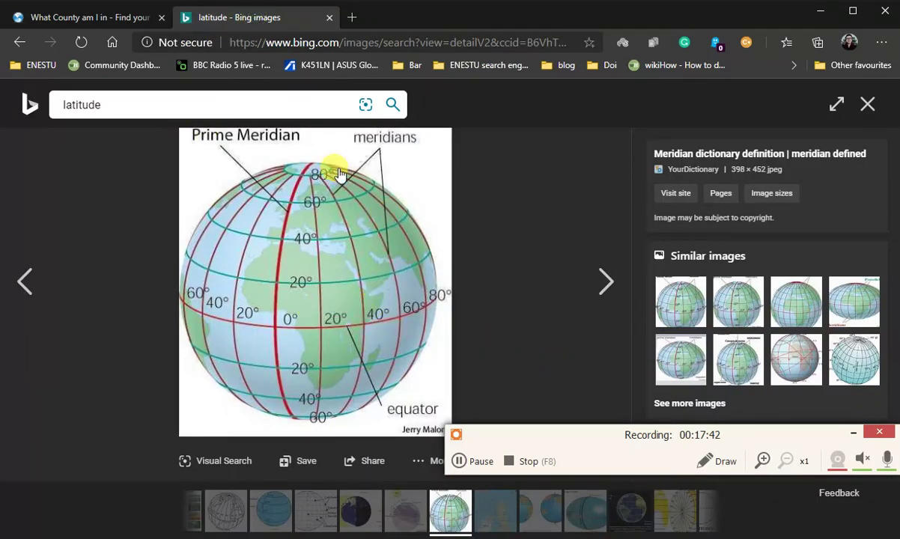
left_click(819, 10)
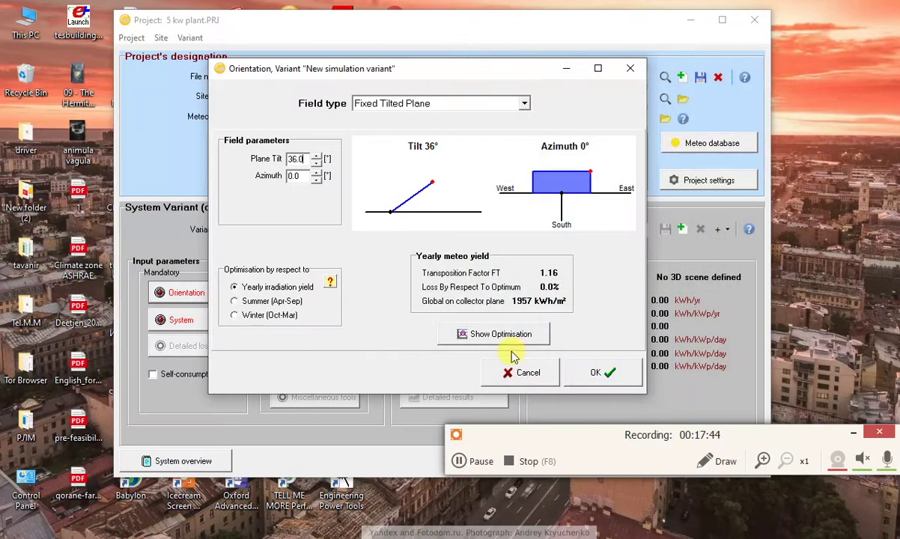
Try plane tilts of 35° and 31° to compare the yearly meteo yield.
double_click(299, 175)
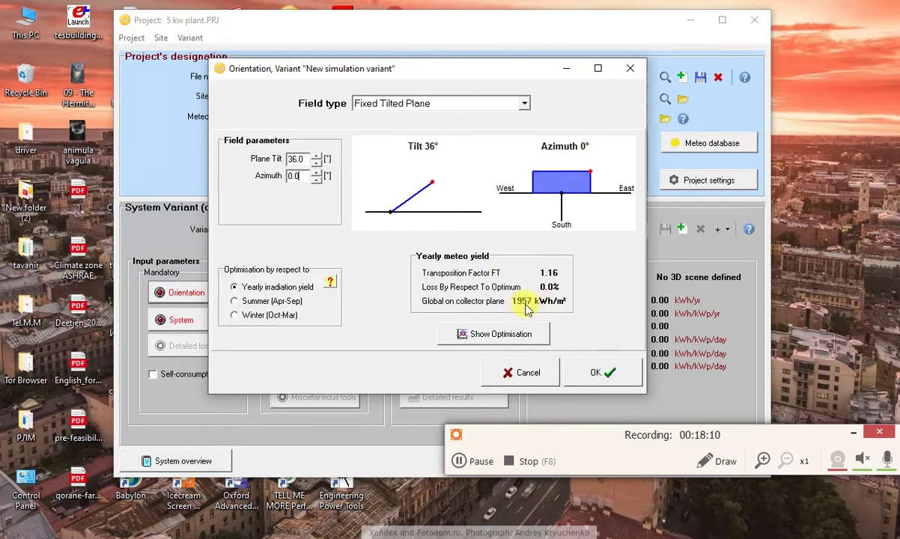
left_click(315, 163)
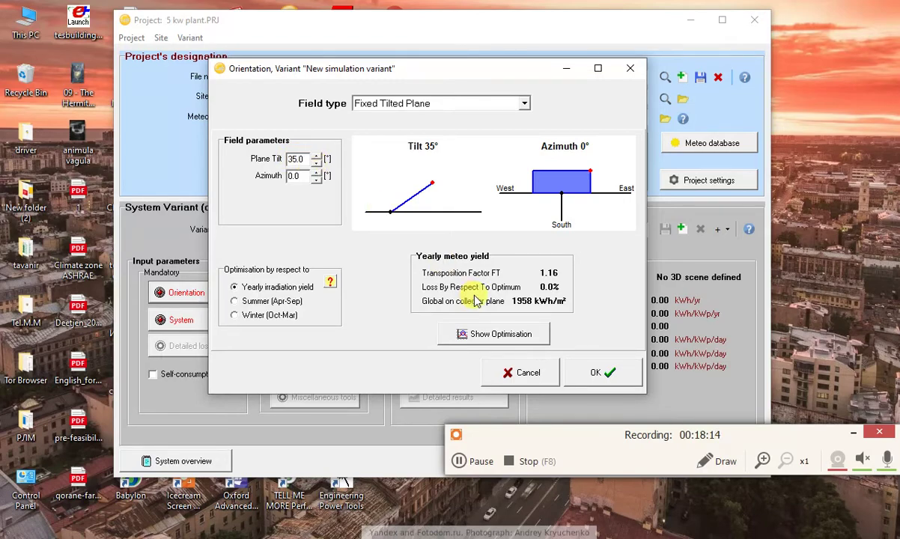
left_click(316, 164)
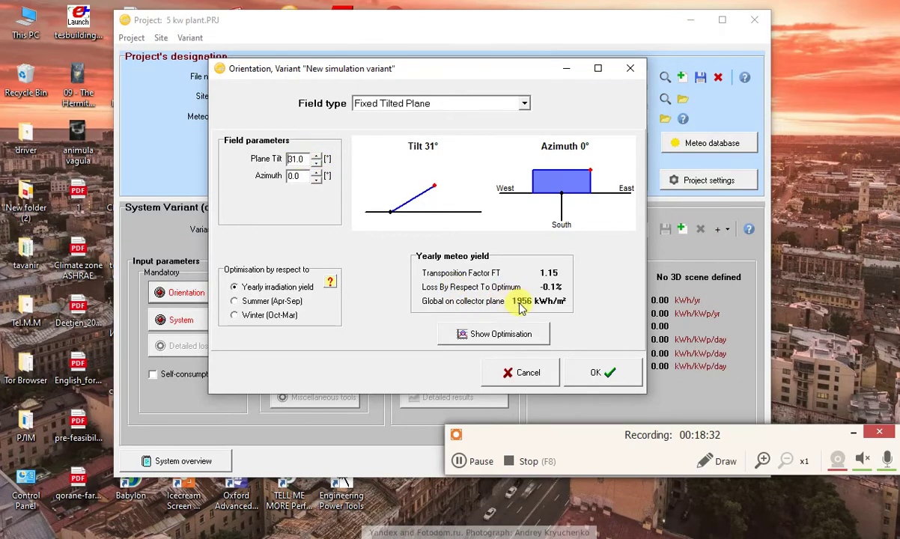
left_click(315, 167)
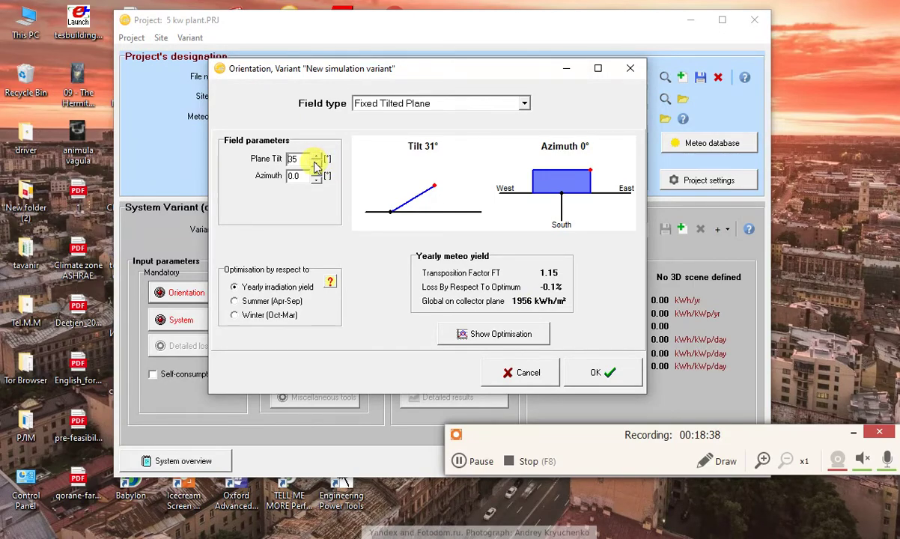
Set the plane tilt of the fixed tilted plane to 34° and accept the orientation.
left_click(318, 162)
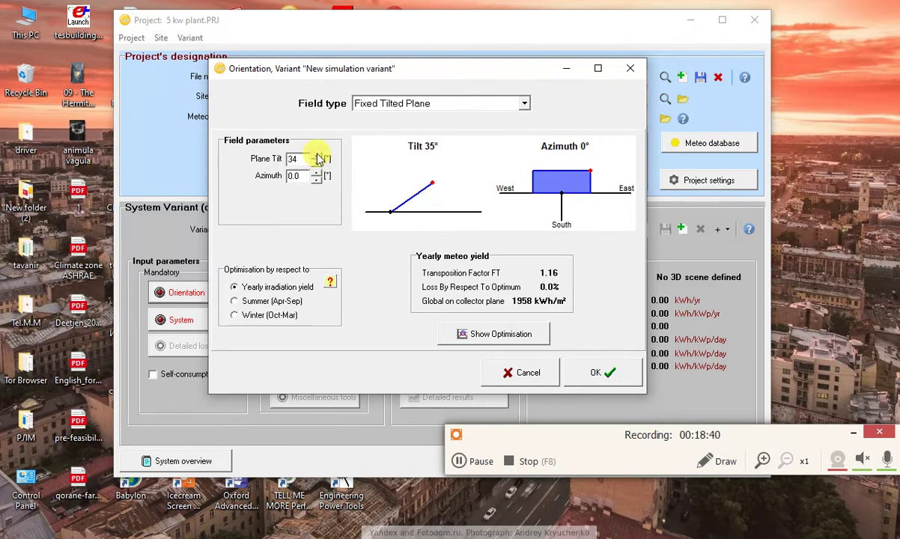
left_click(317, 157)
left_click(317, 161)
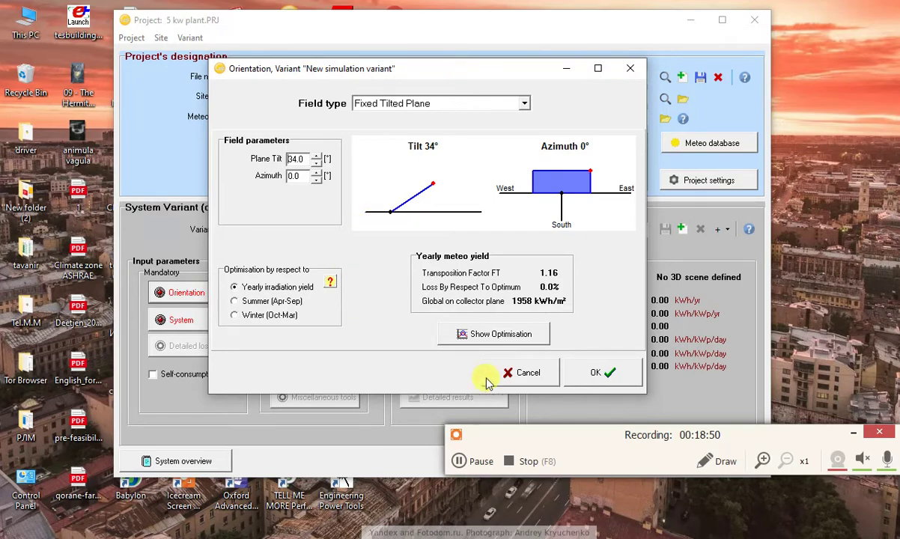
left_click(601, 373)
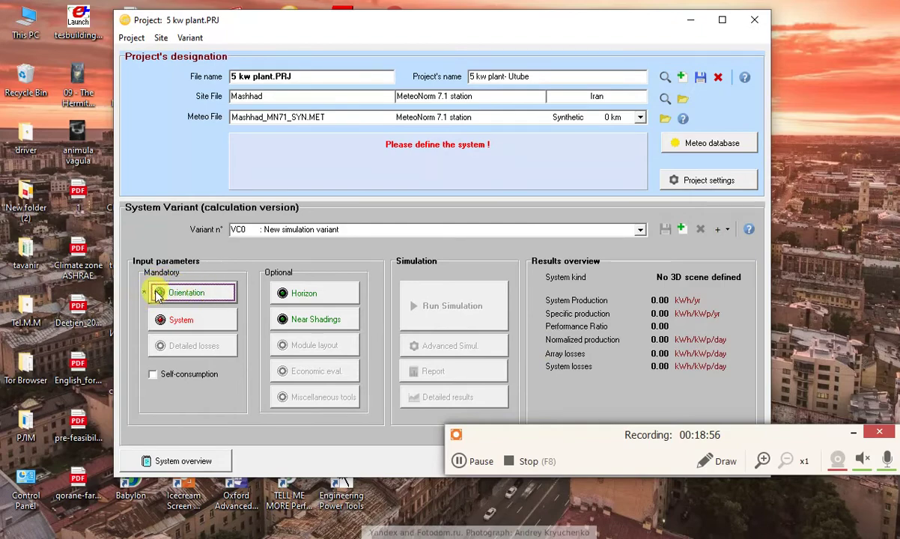
Open the grid system definition of the variant and reposition its window so the whole form can be seen.
left_click(180, 320)
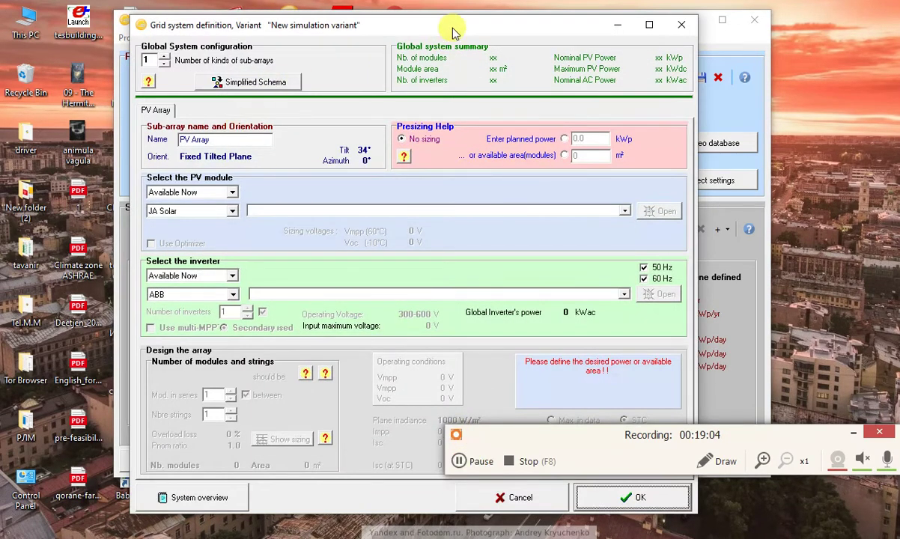
left_click_drag(452, 31, 445, 22)
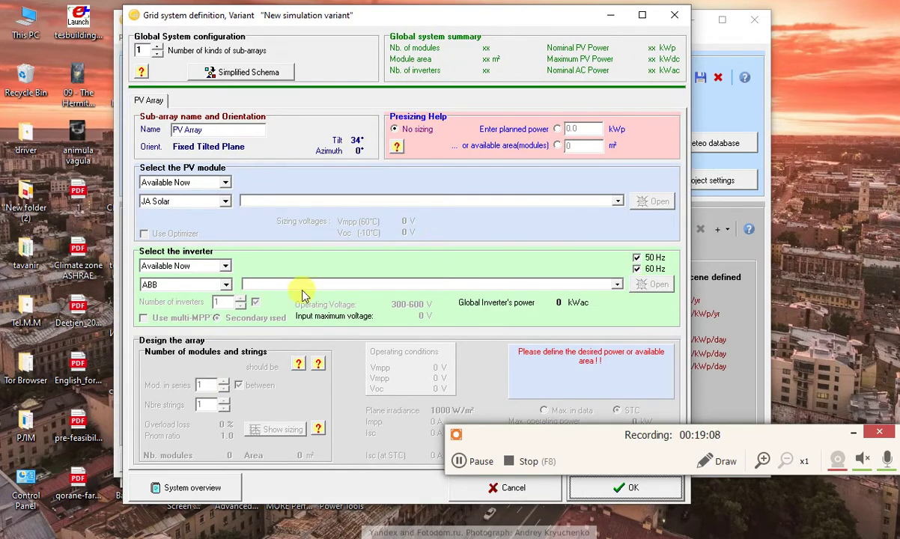
left_click_drag(623, 430, 622, 494)
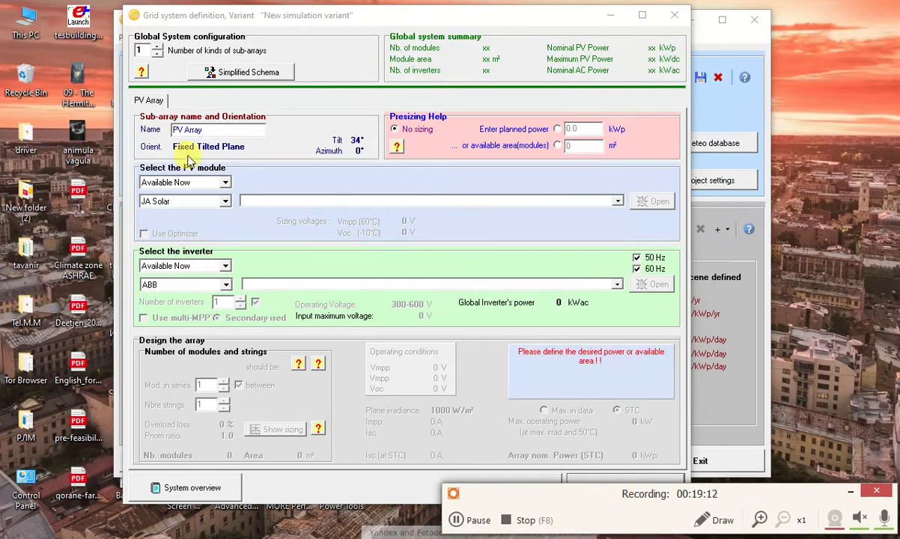
Set the number of kinds of sub-arrays to 2 and compare the settings of Sub-array #1 and Sub-array #2.
left_click(158, 47)
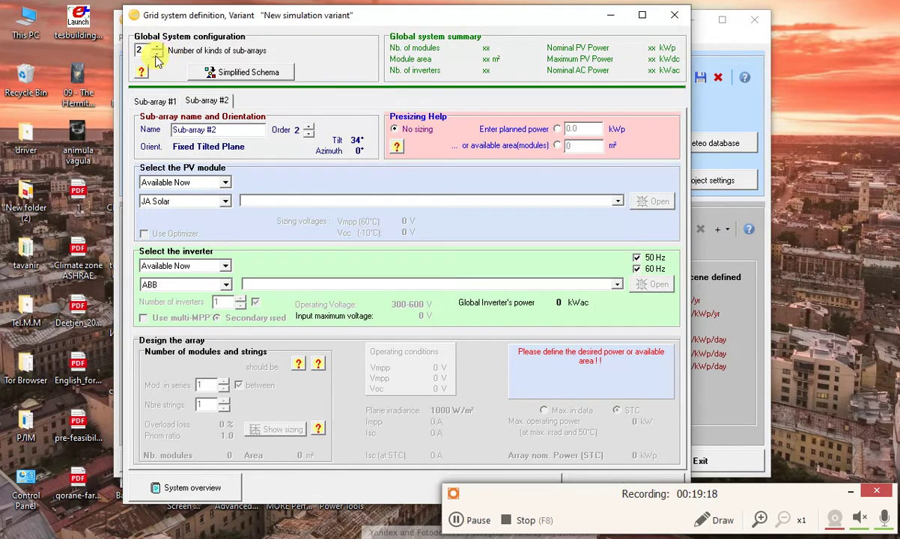
left_click(159, 97)
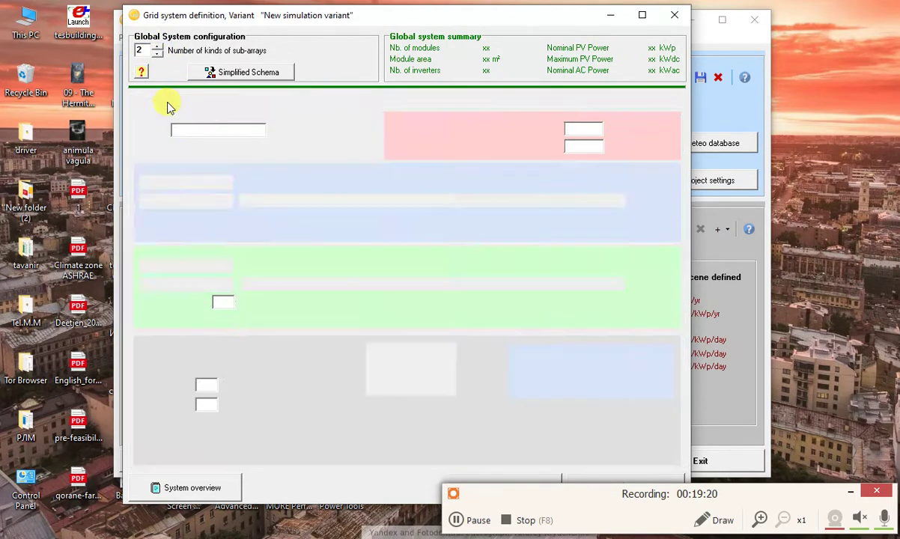
left_click(186, 99)
left_click(165, 100)
left_click(198, 102)
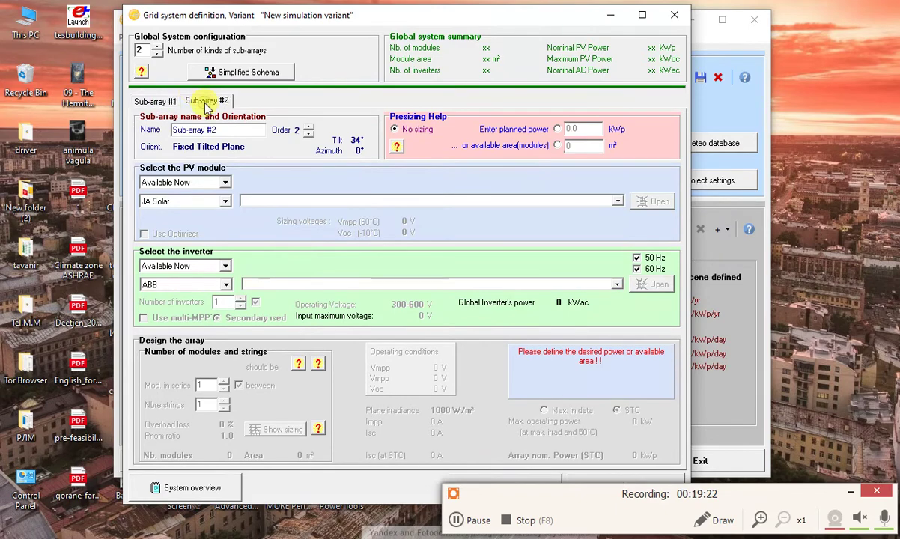
left_click(159, 101)
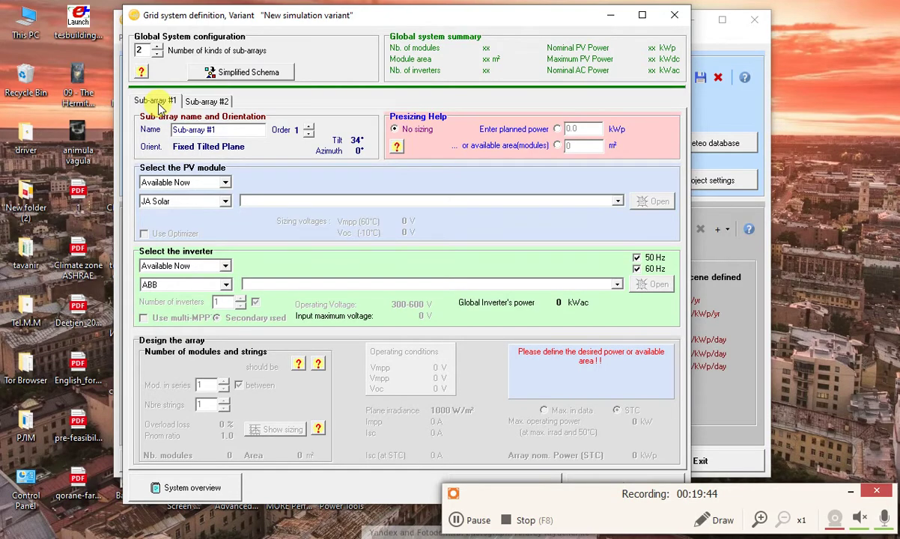
left_click(196, 101)
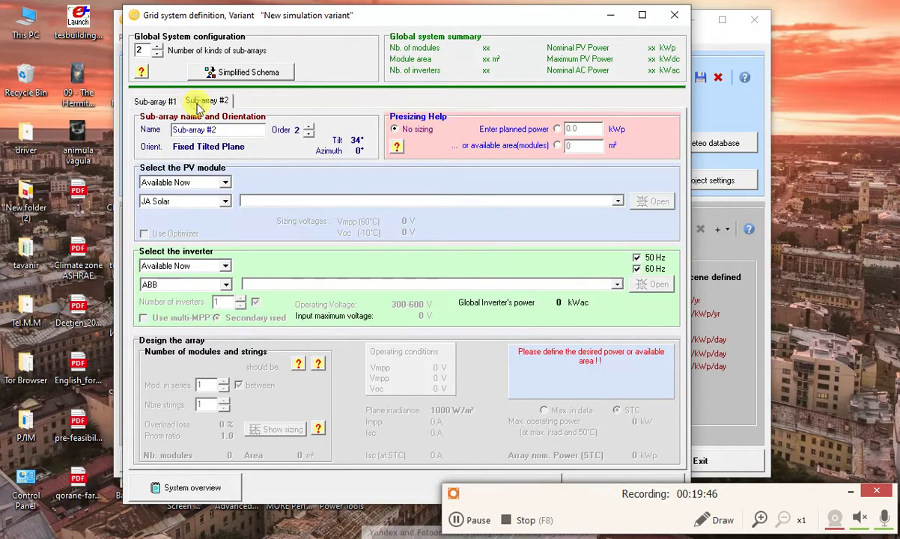
left_click(156, 101)
left_click(197, 103)
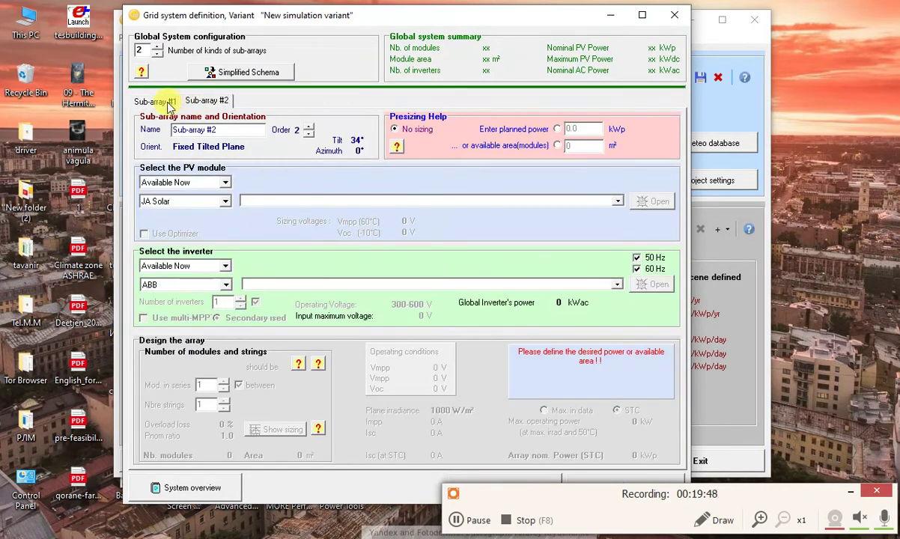
left_click(155, 103)
left_click(173, 102)
left_click(171, 104)
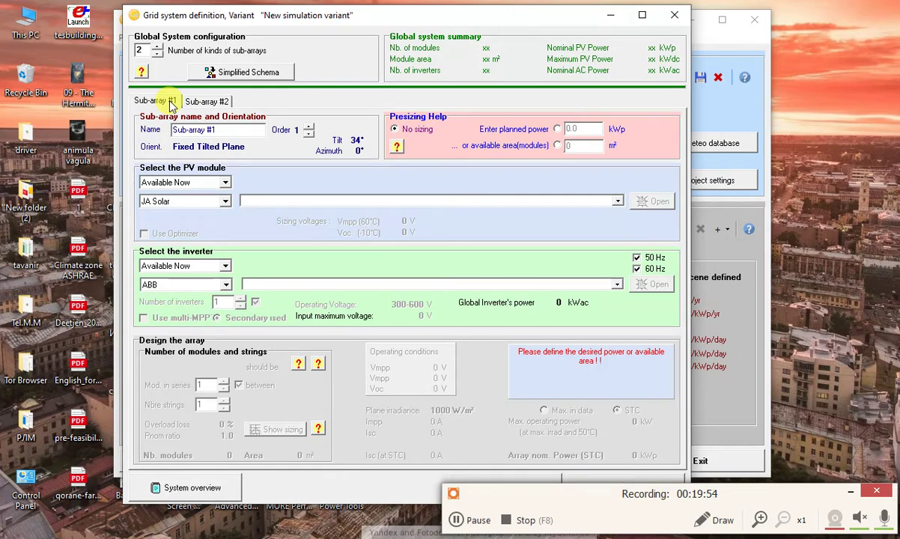
left_click(194, 101)
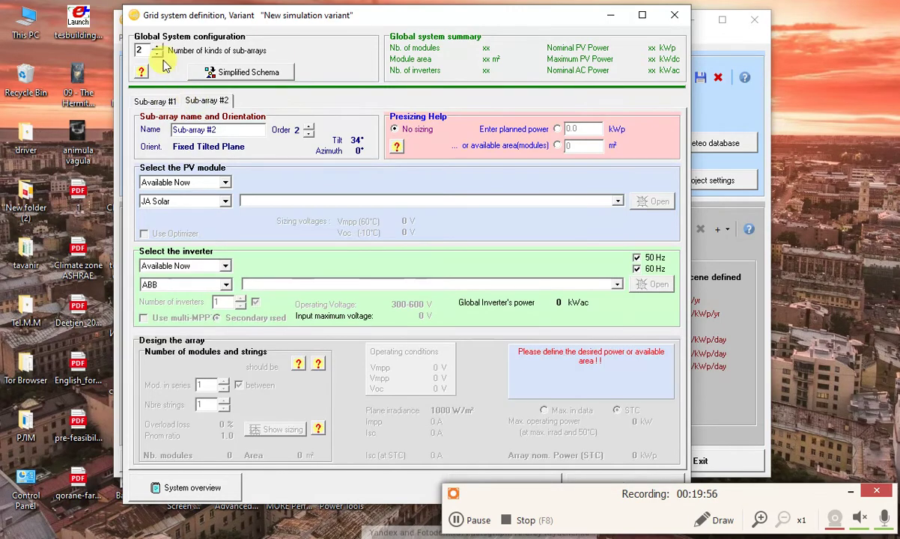
Reduce the number of kinds of sub-arrays to 1, removing Sub-array #2, and check the remaining sub-array's name.
left_click(157, 54)
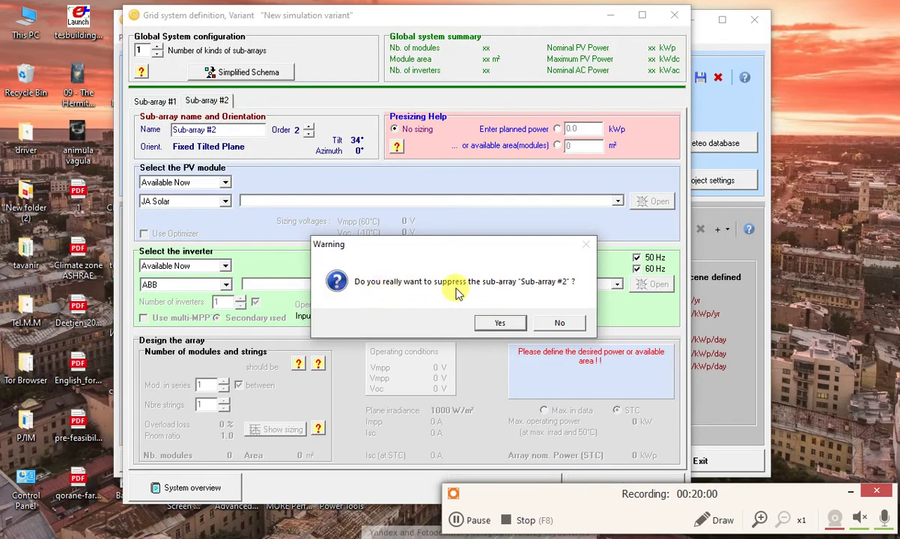
left_click(496, 327)
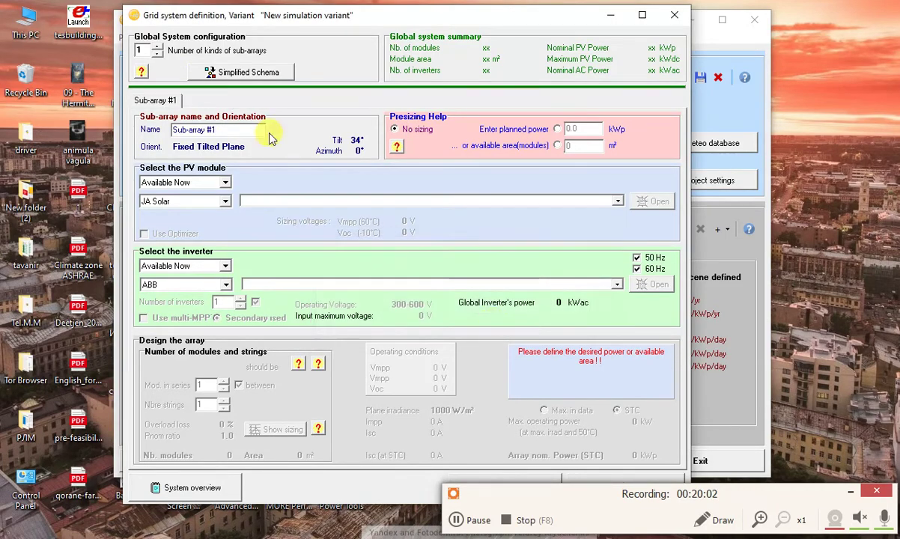
left_click(160, 106)
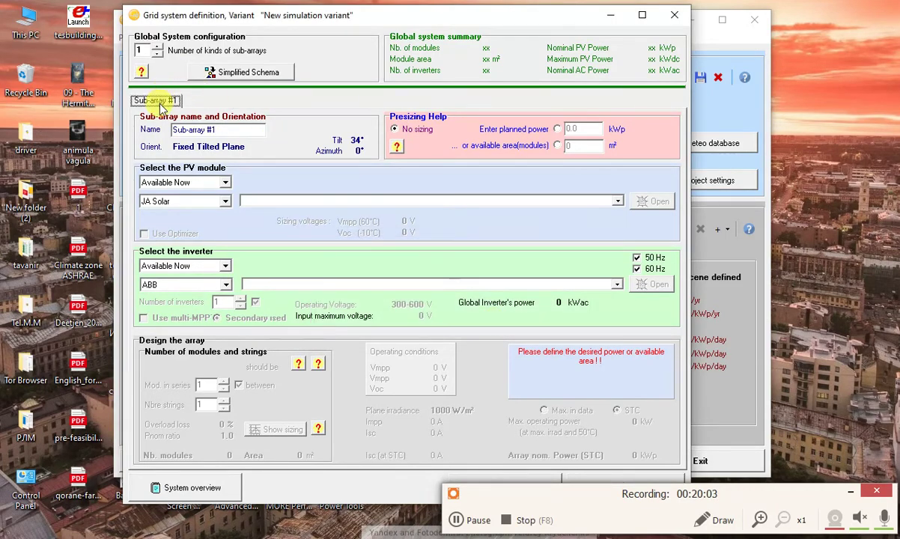
left_click(224, 129)
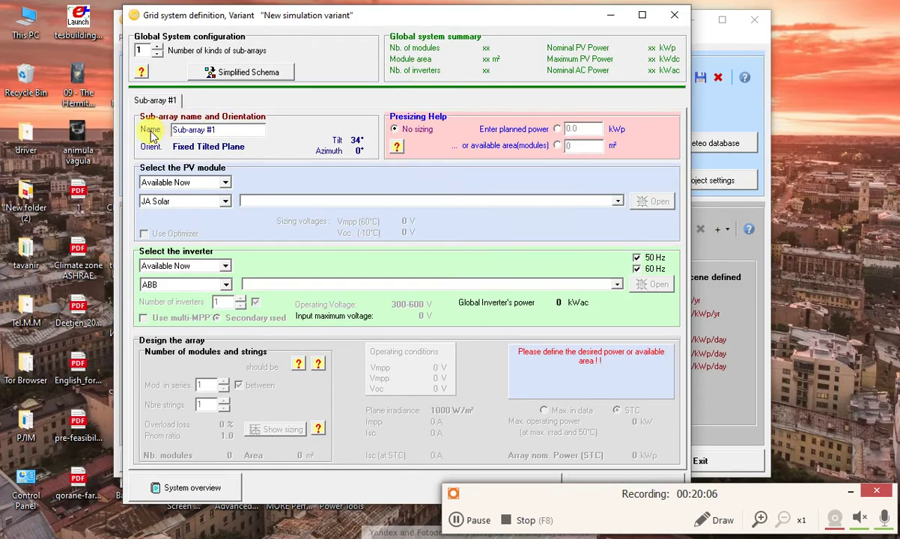
left_click_drag(216, 129, 153, 129)
left_click(215, 127)
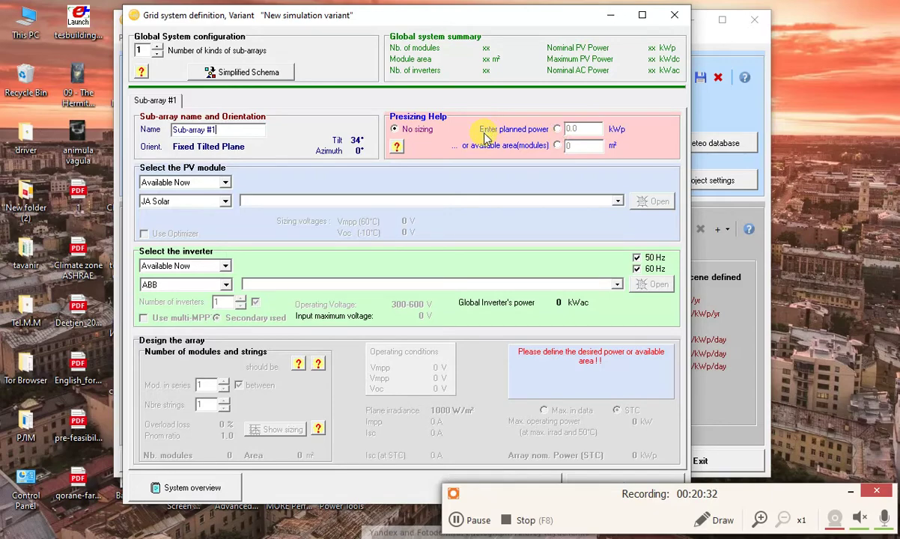
Presize the sub-array by its planned power and set it to 2.5 kWp.
left_click(557, 128)
double_click(569, 129)
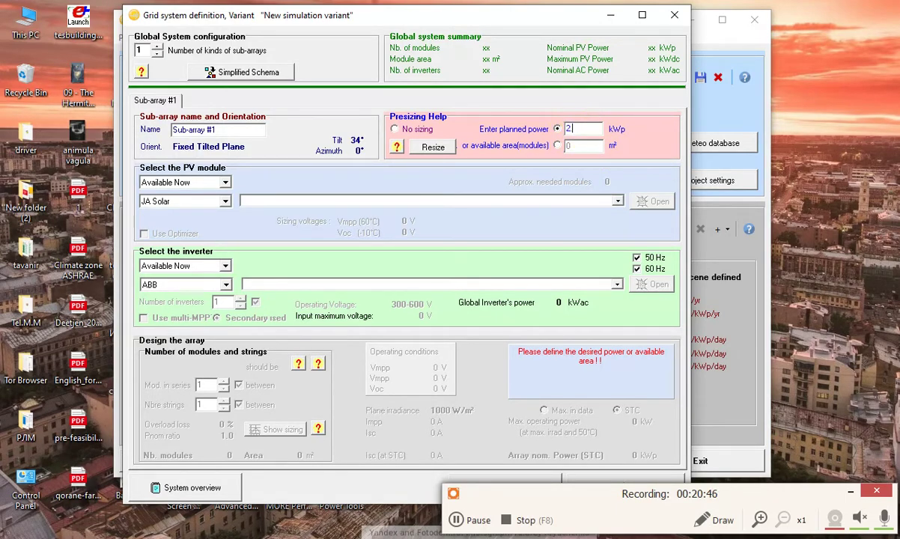
left_click(188, 130)
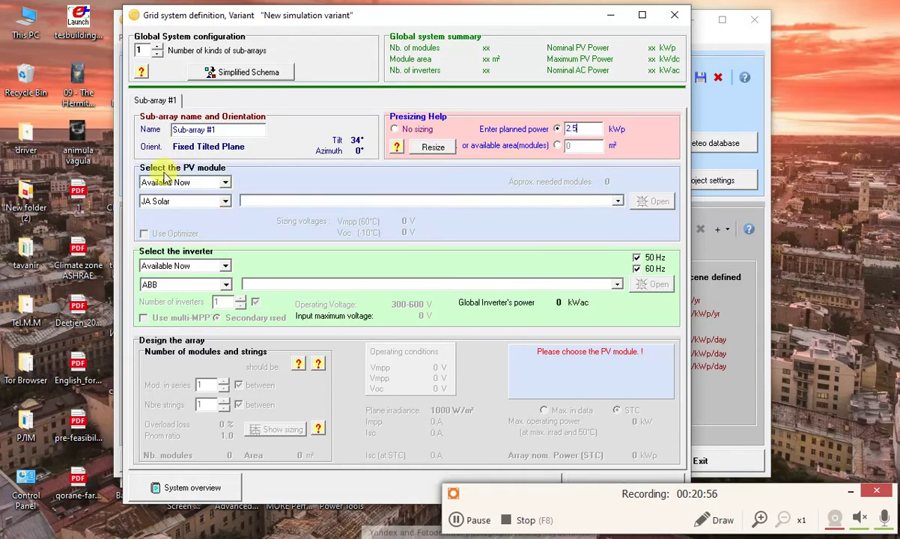
Choose Sharp as the PV module manufacturer, keeping the module filter on Available Now.
left_click(225, 202)
left_click(225, 183)
left_click(225, 183)
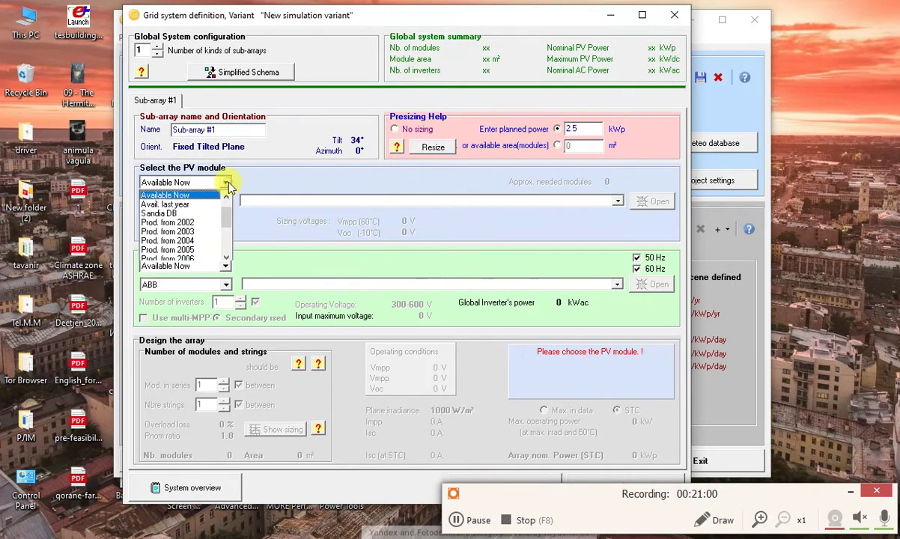
left_click(226, 183)
left_click(225, 182)
left_click(225, 182)
left_click(226, 201)
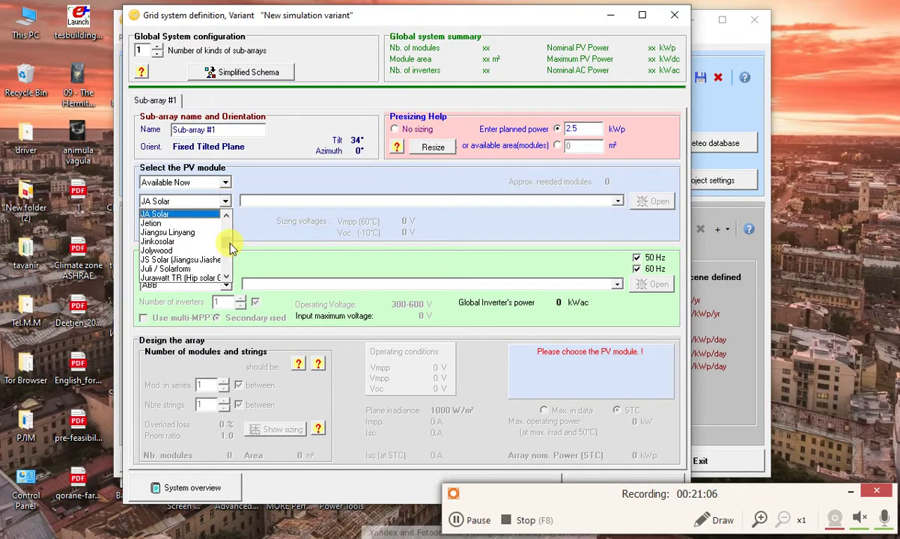
scroll(229, 249, "down", 15)
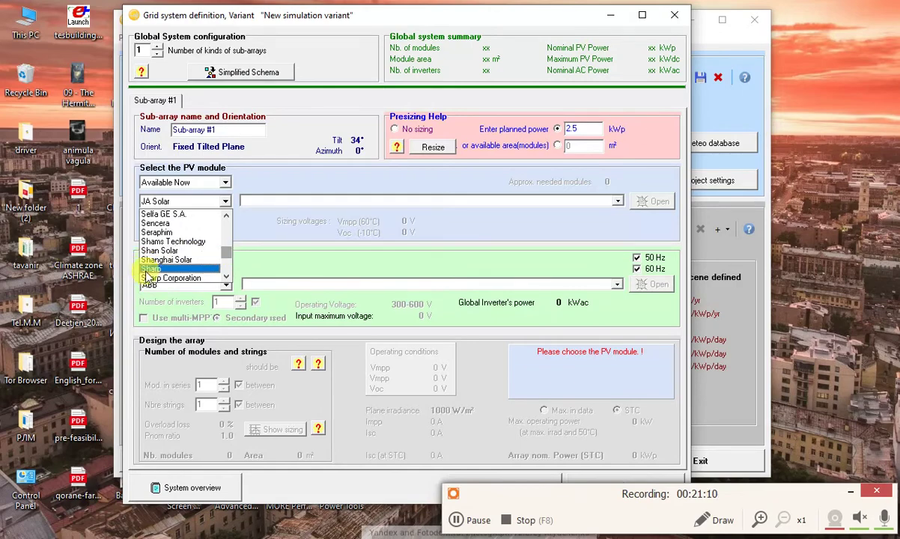
left_click(184, 269)
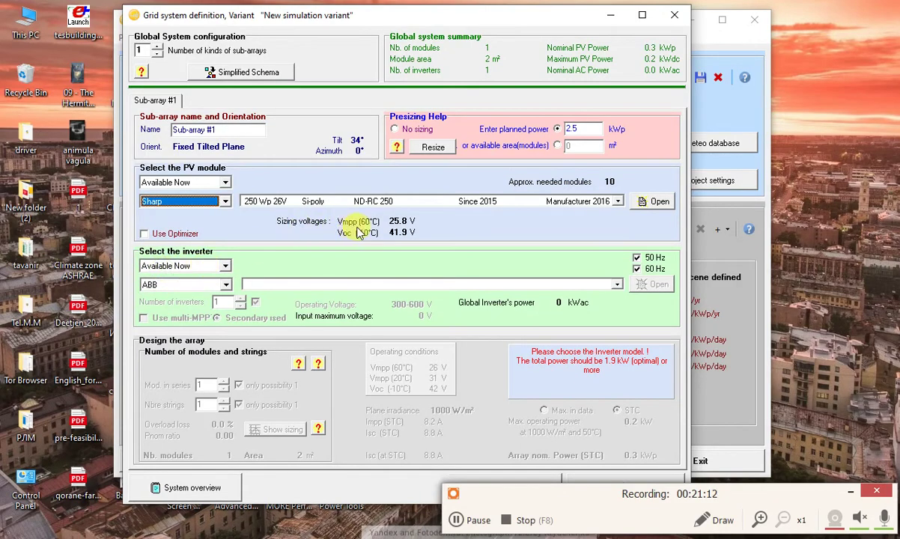
Select the Sharp 280 Wp 27V Si-mono NU-RJ280 as the sub-array's PV module.
left_click(618, 202)
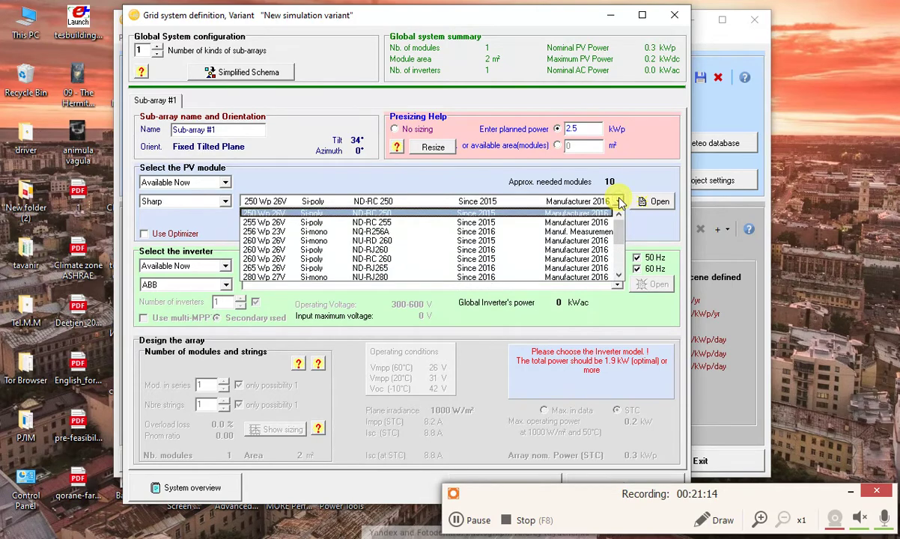
scroll(389, 239, "down", 2)
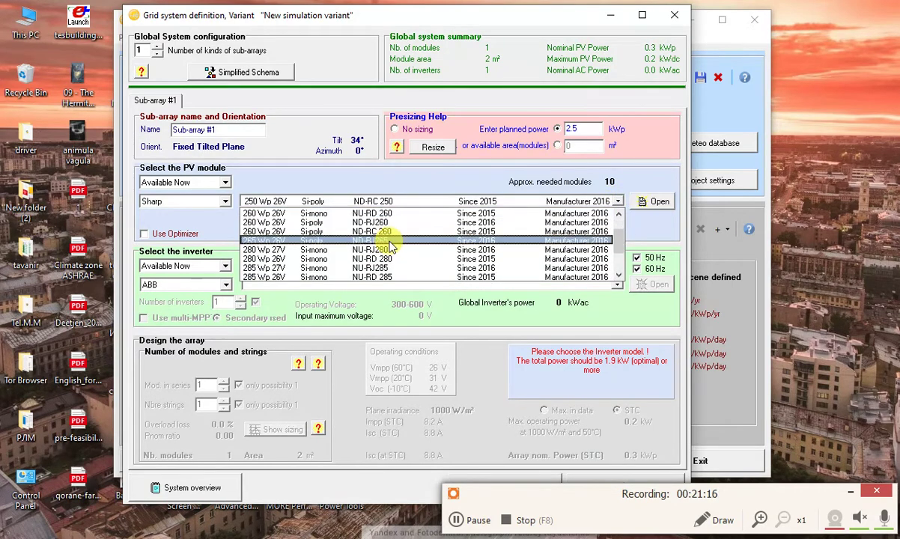
scroll(378, 246, "down", 2)
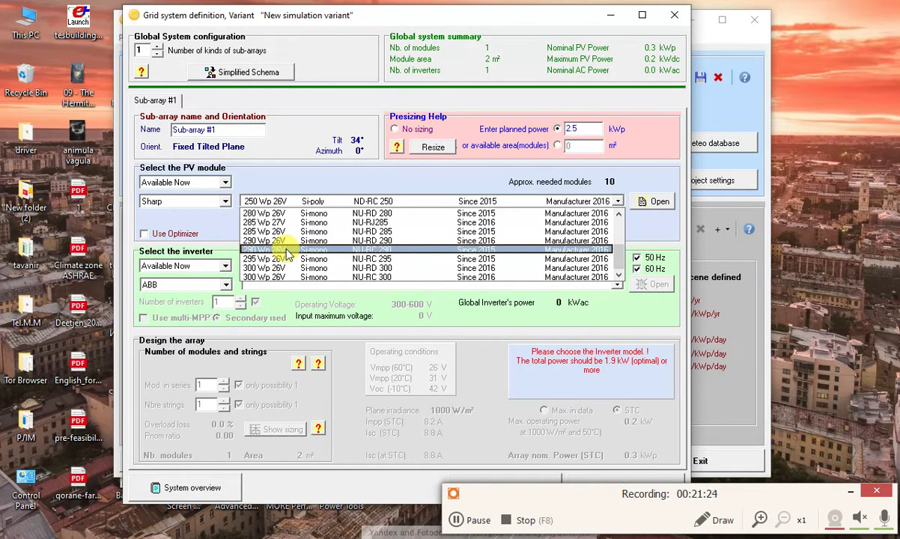
scroll(291, 235, "up", 1)
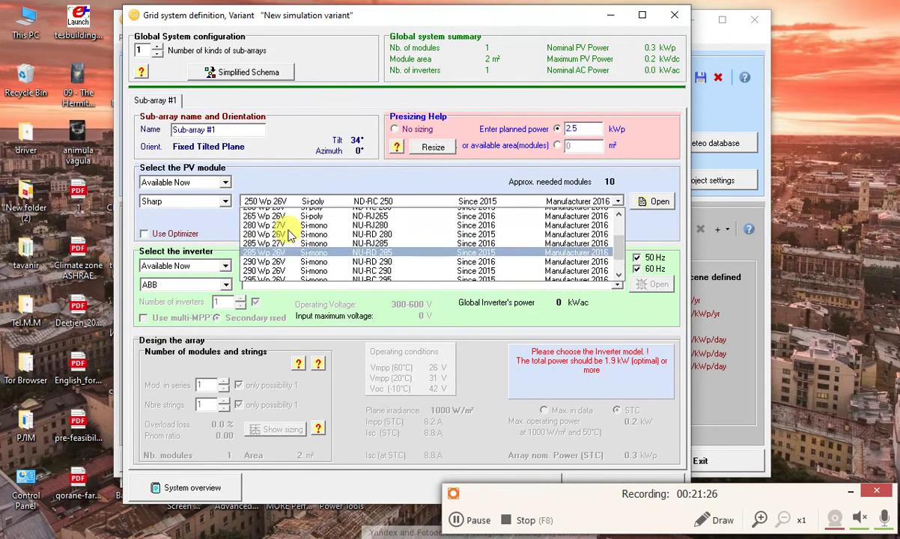
scroll(291, 235, "up", 3)
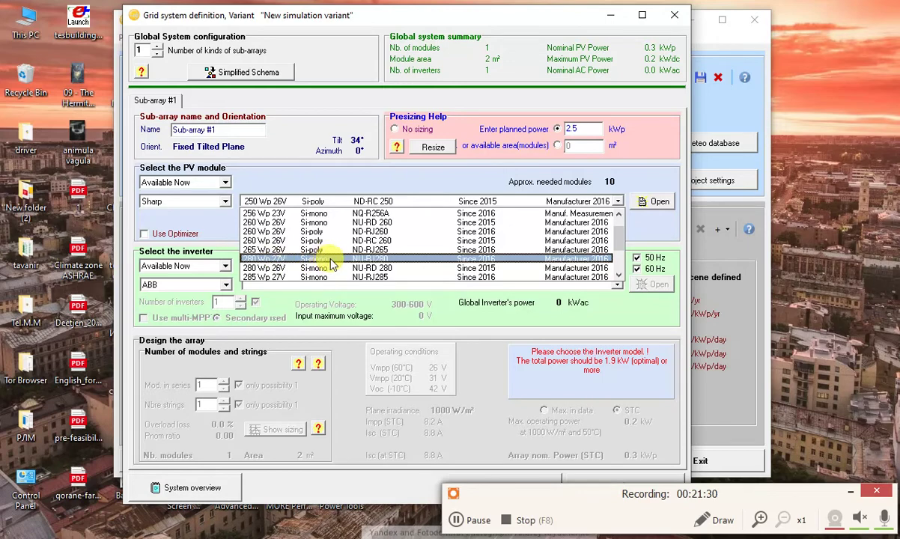
left_click(254, 259)
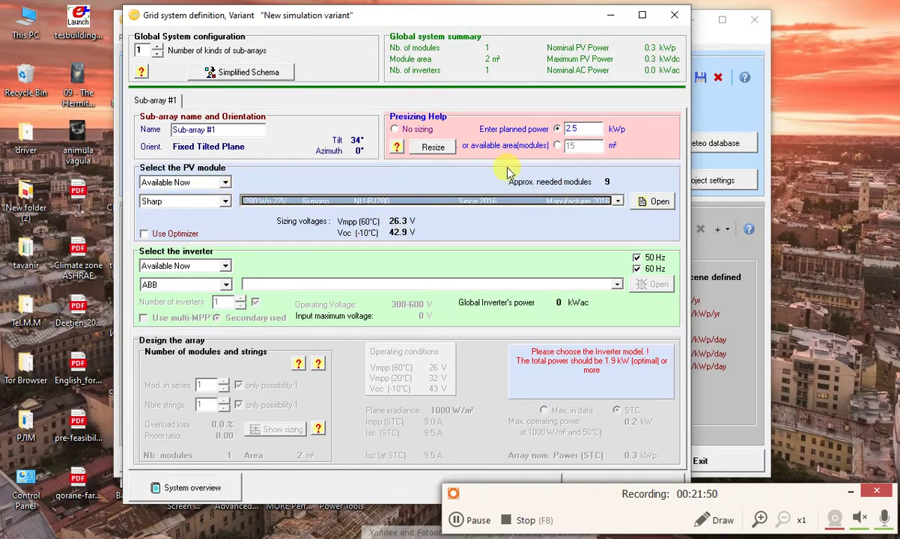
left_click(573, 125)
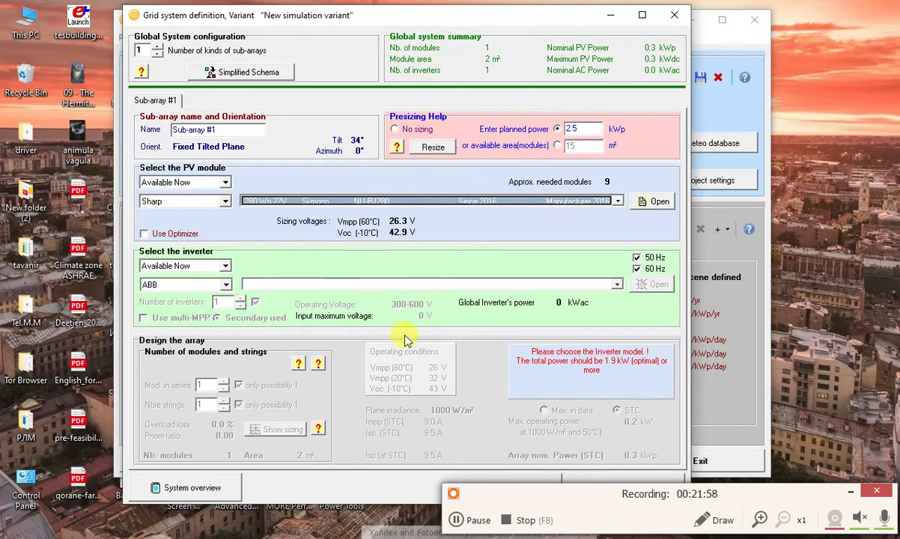
left_click(711, 519)
left_click(680, 488)
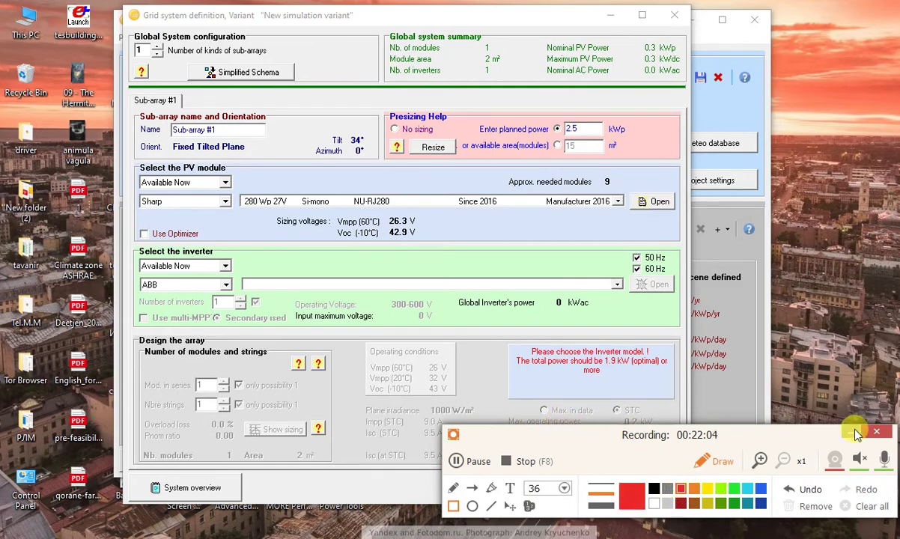
left_click_drag(756, 439, 763, 459)
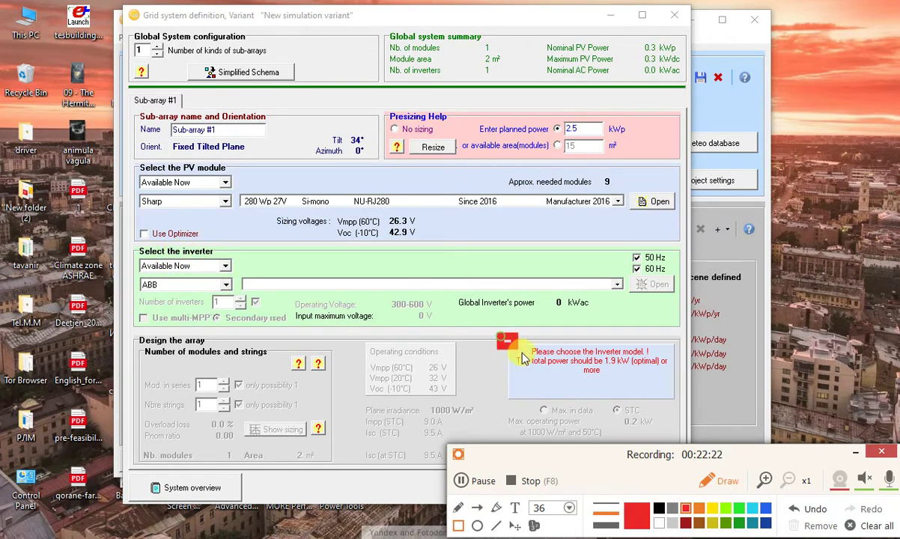
left_click_drag(522, 359, 684, 409)
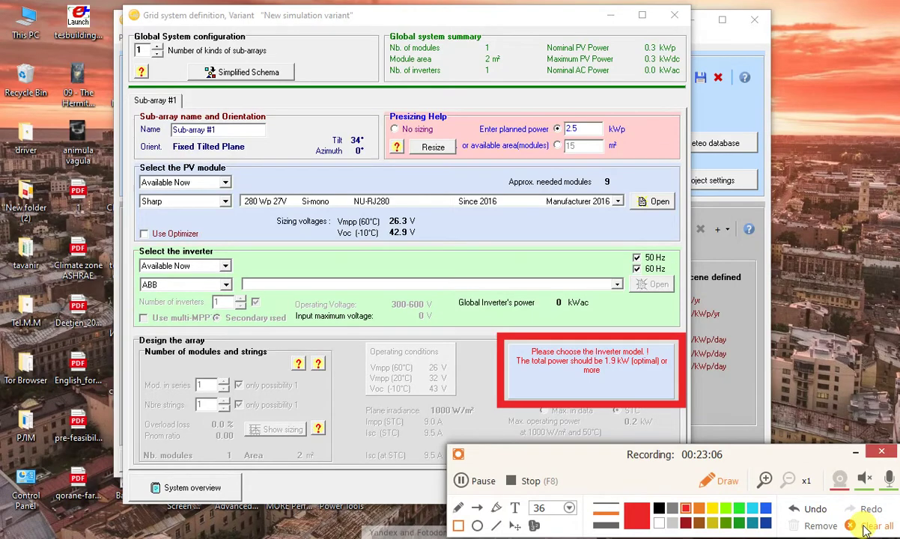
left_click(725, 481)
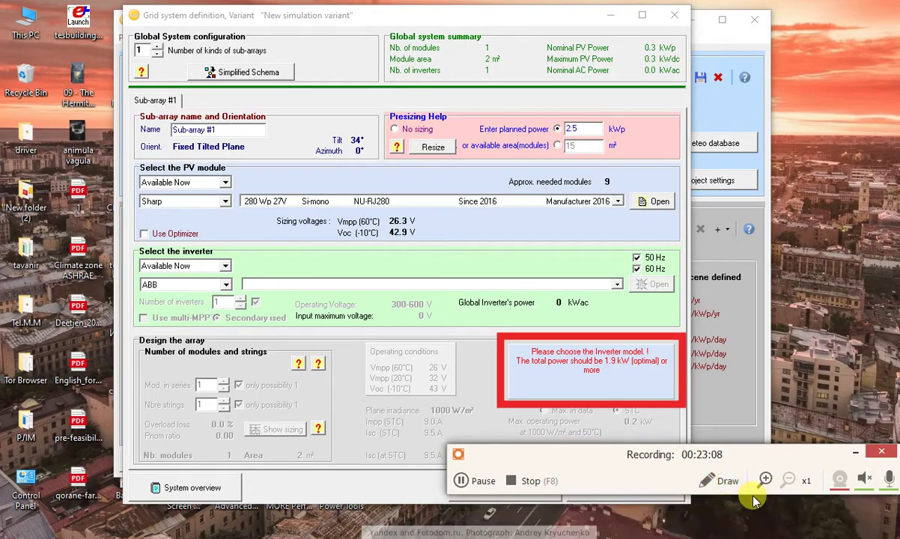
left_click(713, 480)
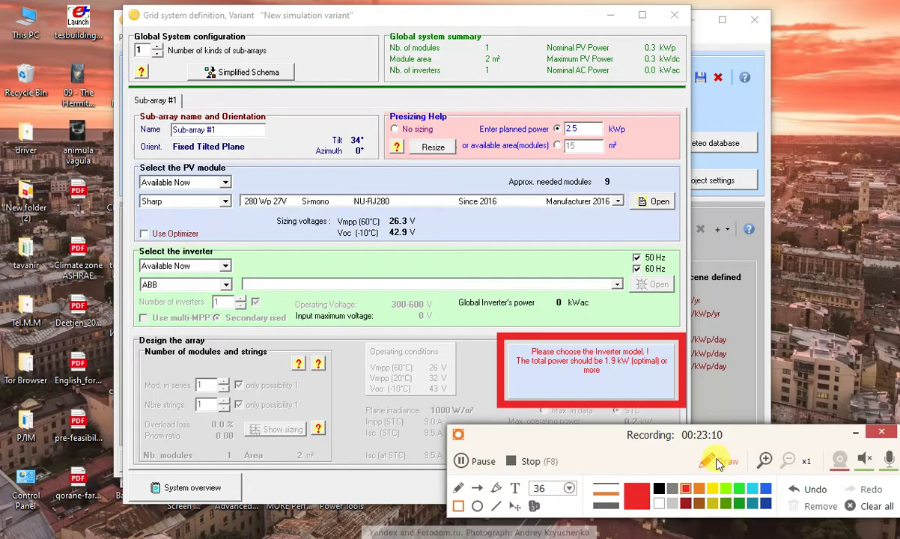
left_click(871, 507)
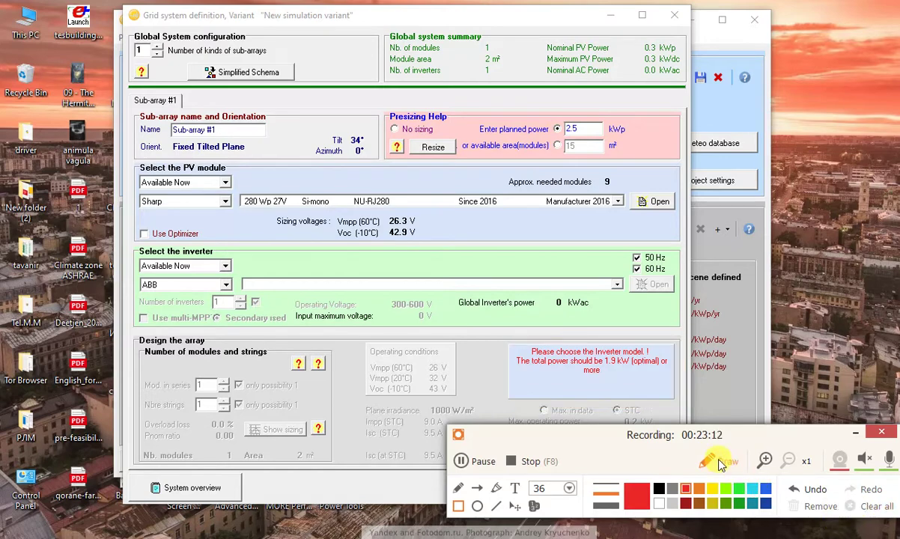
left_click(719, 464)
left_click_drag(629, 485, 648, 503)
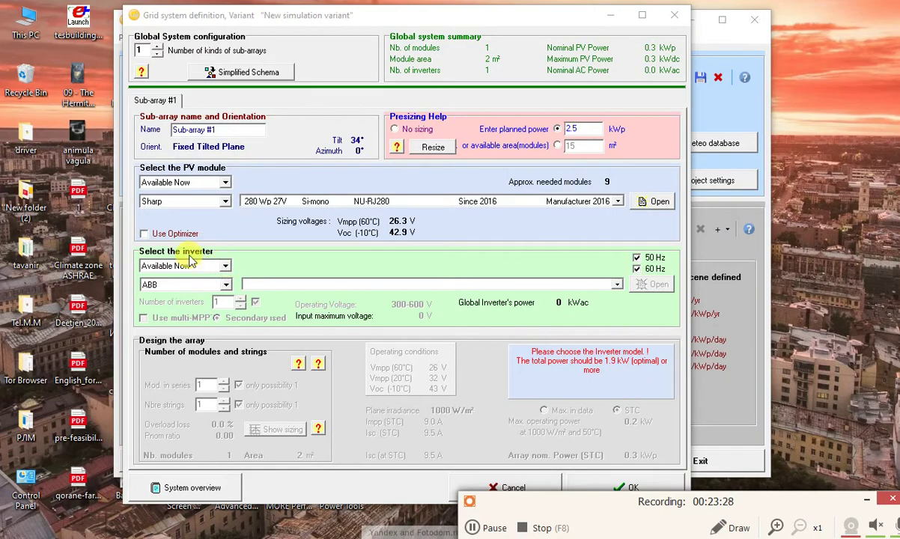
Choose GESolar as the inverter manufacturer and select its 2.0 kW, 150-450 V GES2-2K2TL model.
left_click(223, 285)
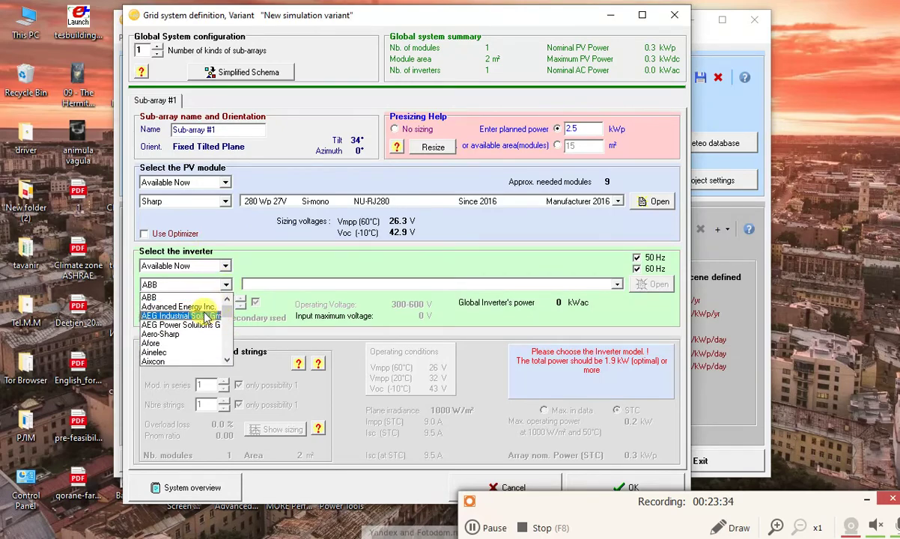
scroll(203, 324, "down", 5)
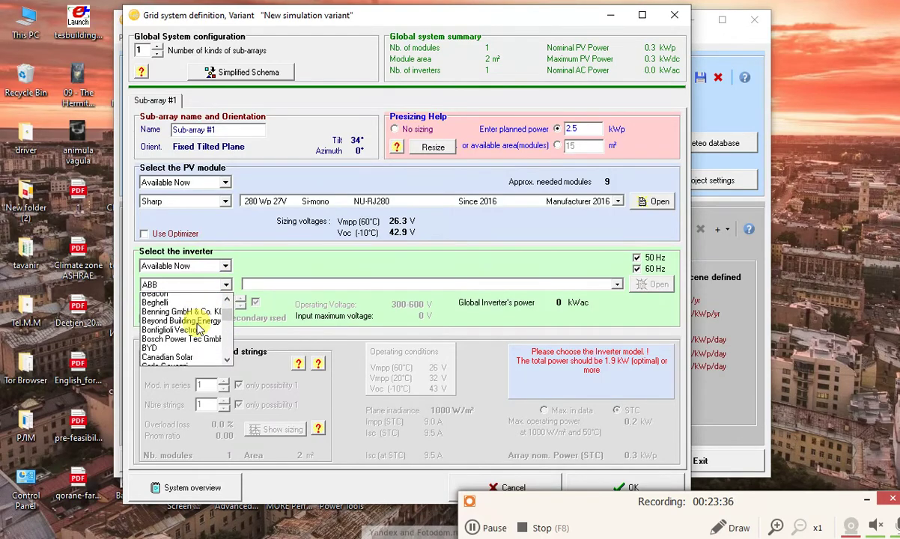
scroll(199, 329, "down", 7)
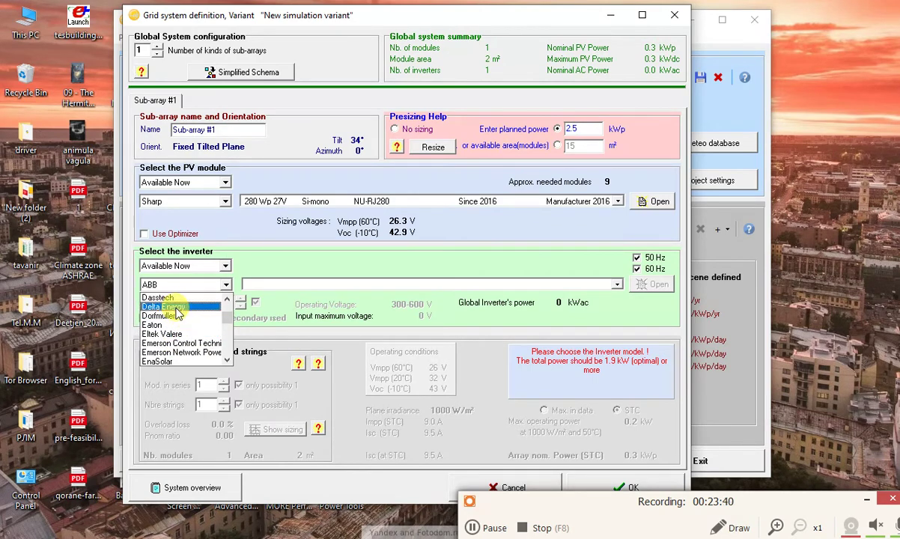
scroll(178, 318, "down", 3)
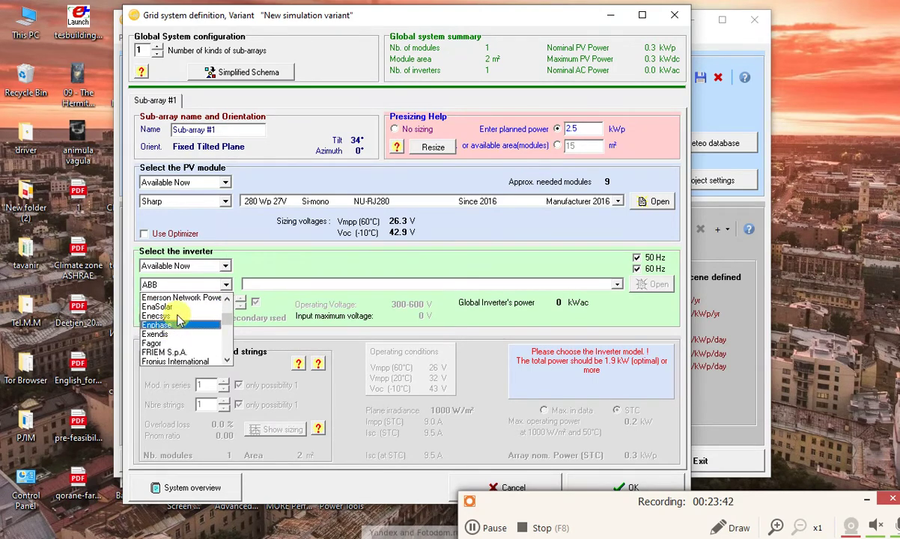
scroll(178, 319, "down", 3)
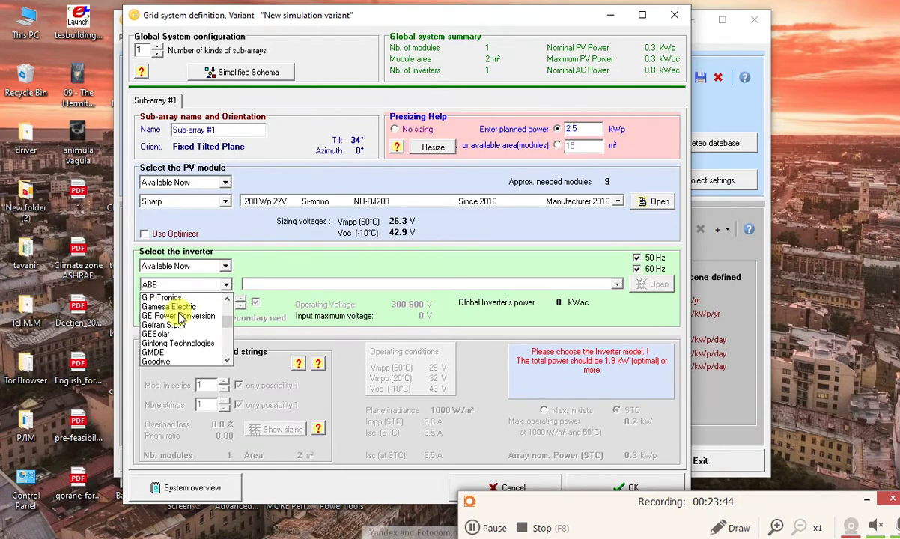
scroll(180, 318, "down", 1)
scroll(180, 318, "up", 1)
scroll(179, 318, "down", 1)
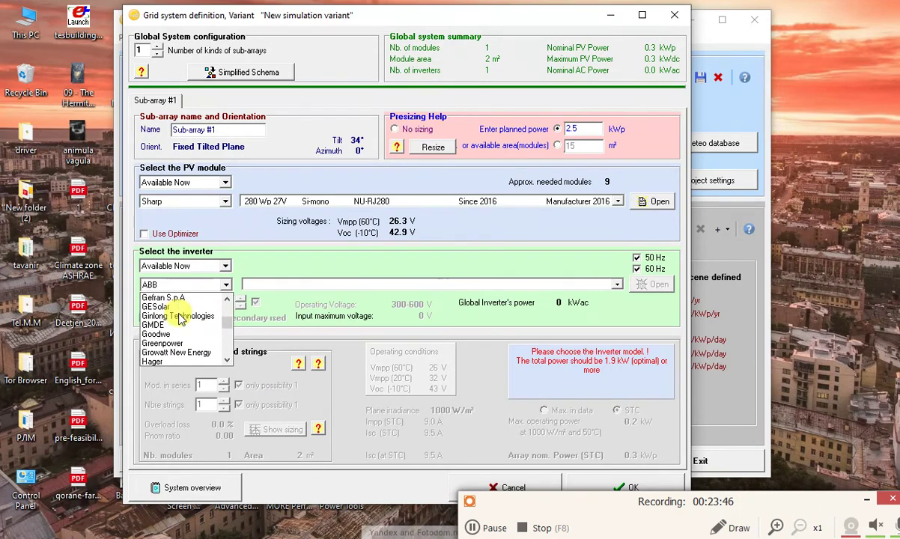
left_click(173, 307)
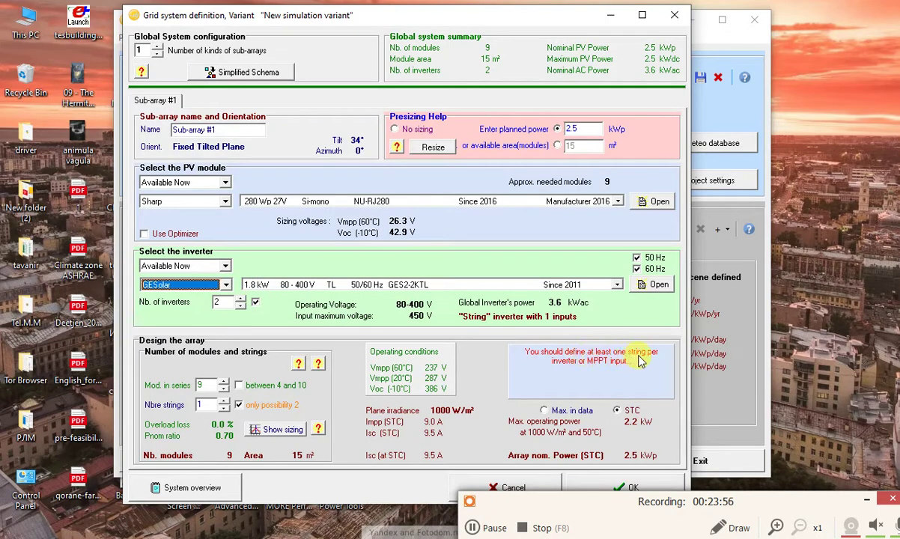
left_click(617, 285)
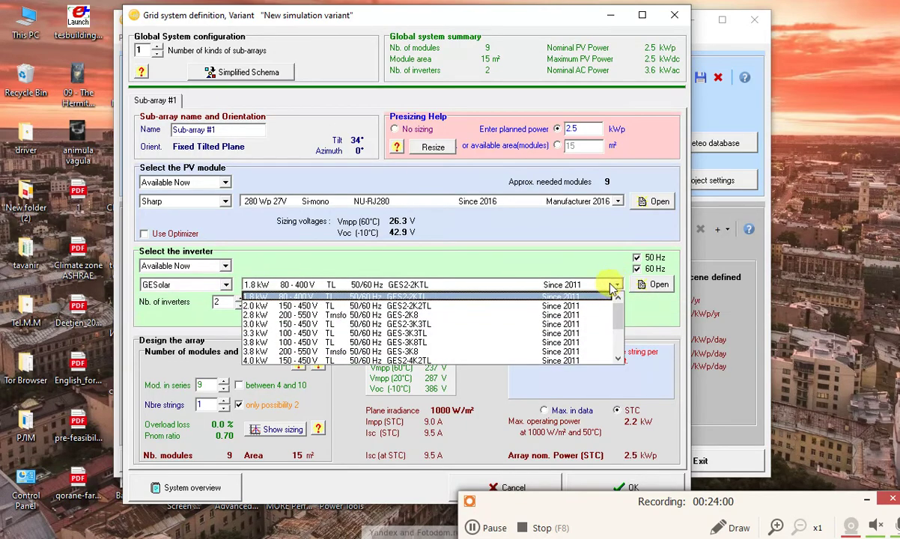
left_click(275, 306)
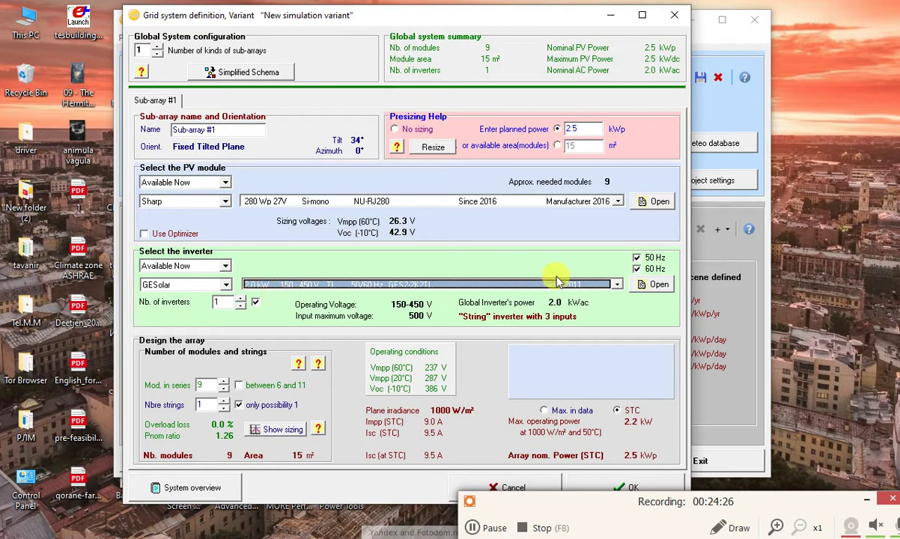
left_click(725, 525)
left_click_drag(650, 441, 686, 458)
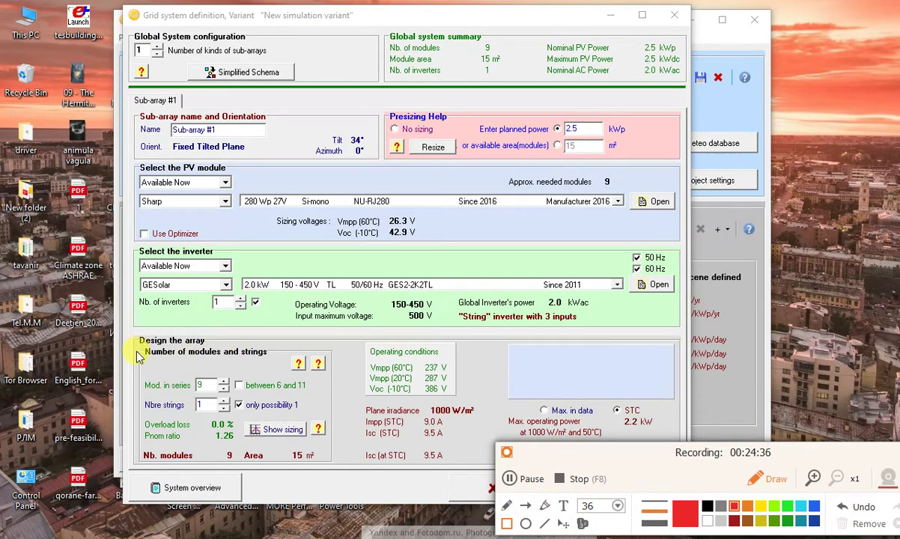
left_click_drag(134, 362, 339, 473)
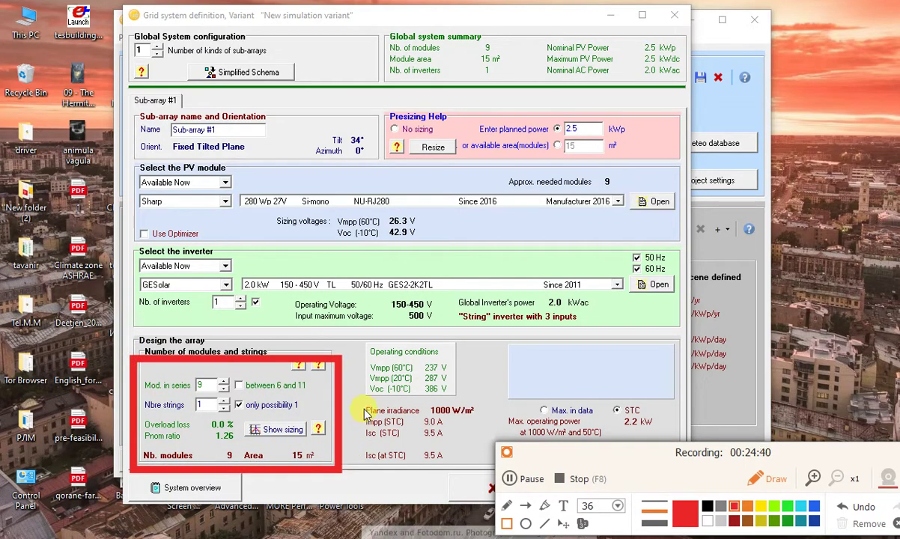
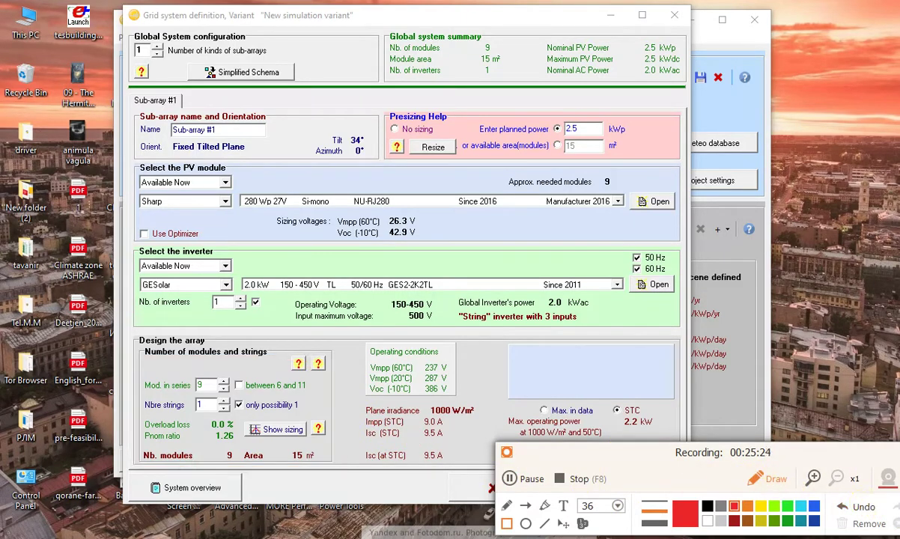
left_click(511, 479)
key("F9")
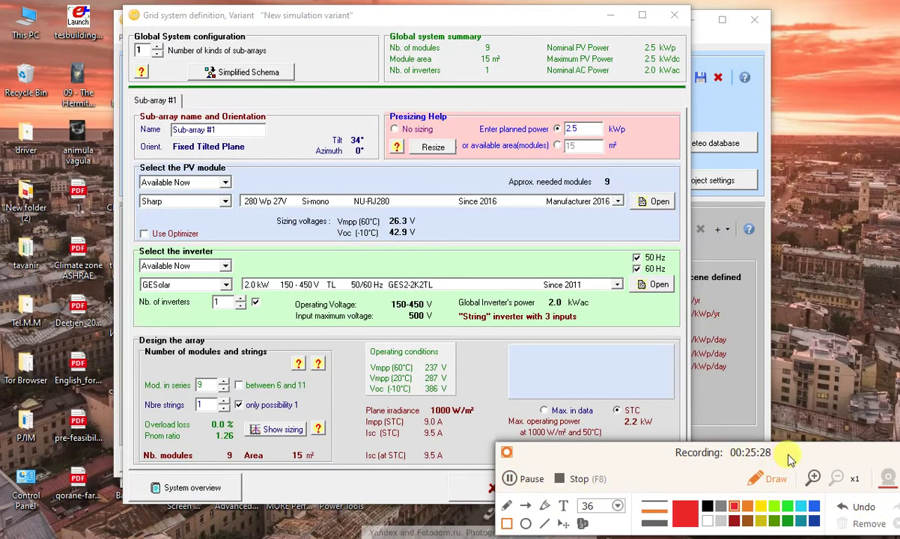
left_click(770, 478)
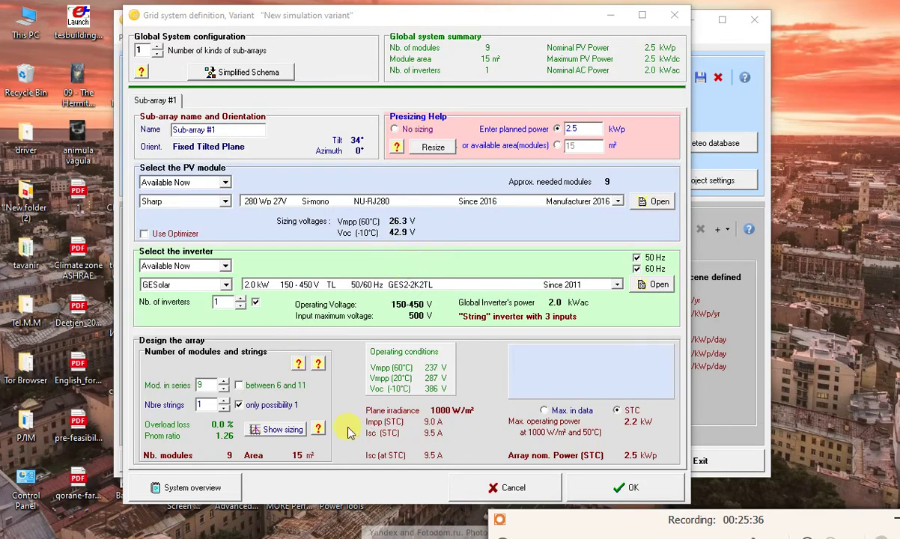
Accept the grid system definition and open the PV field's detailed losses parameters.
left_click(613, 487)
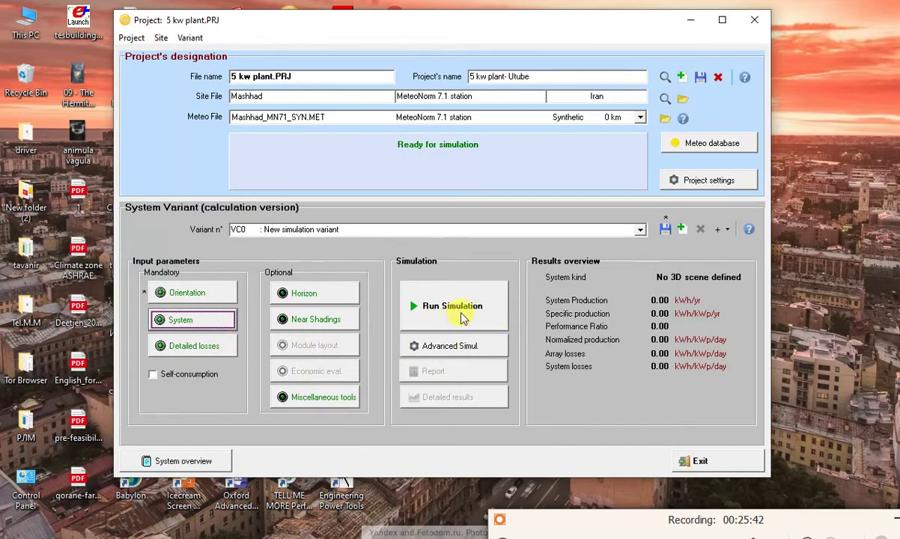
left_click(193, 345)
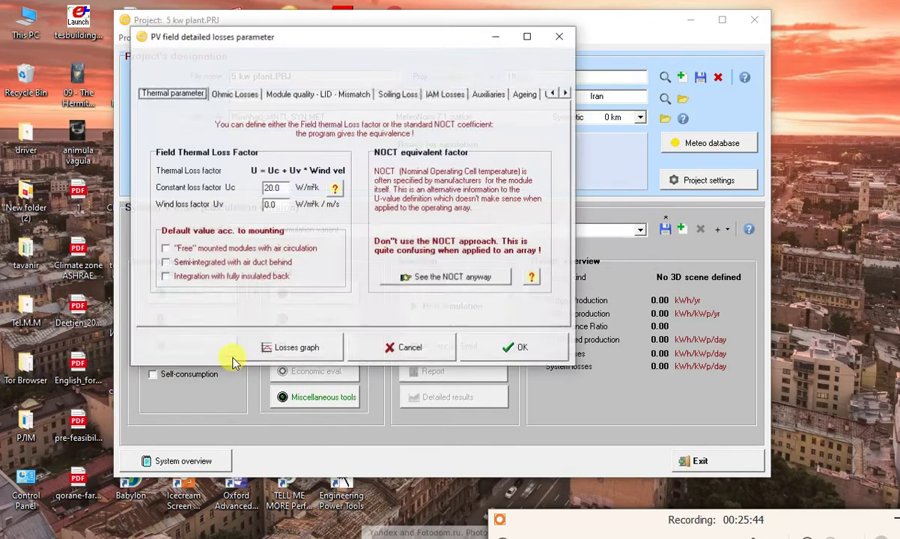
left_click_drag(327, 43, 456, 57)
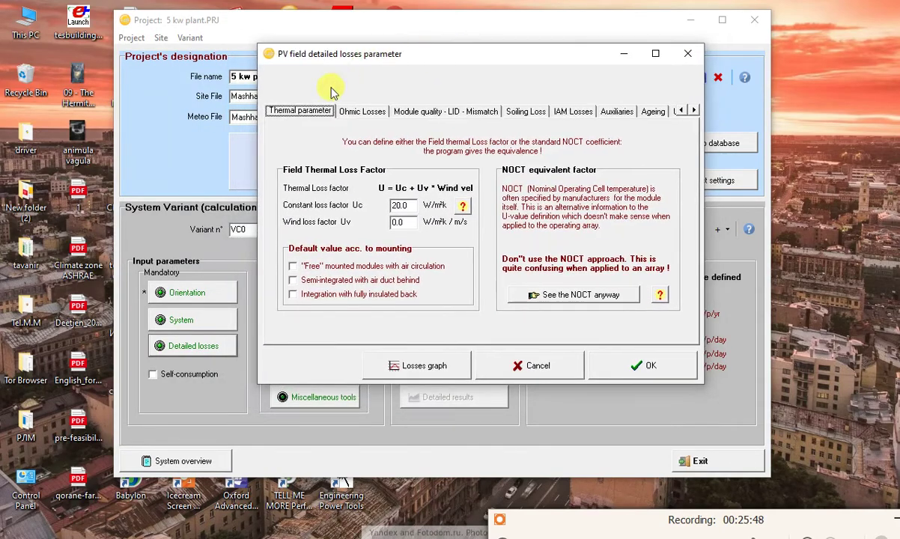
Examine the ohmic, module quality, soiling, IAM, auxiliaries, ageing and thermal settings among the PV field's detailed losses.
left_click(352, 110)
left_click(410, 114)
left_click(527, 111)
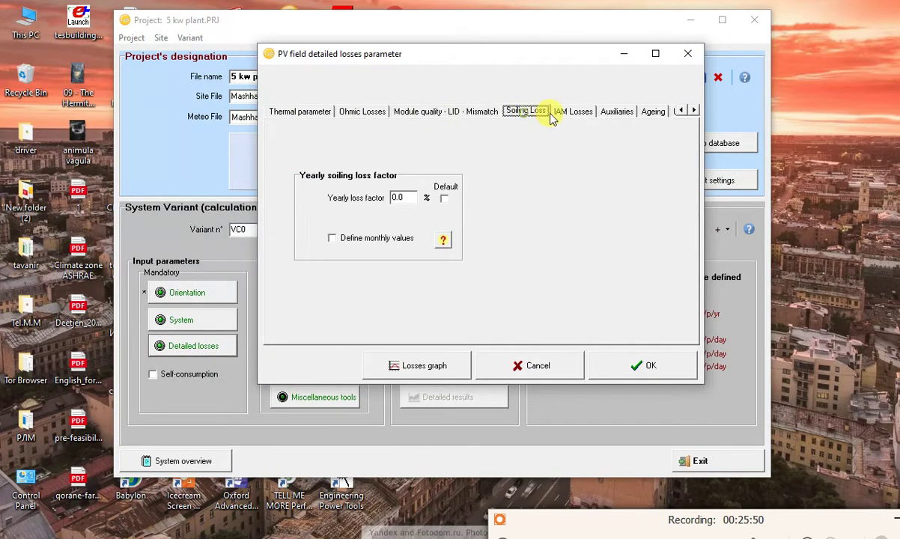
left_click(574, 112)
left_click(626, 112)
left_click(654, 113)
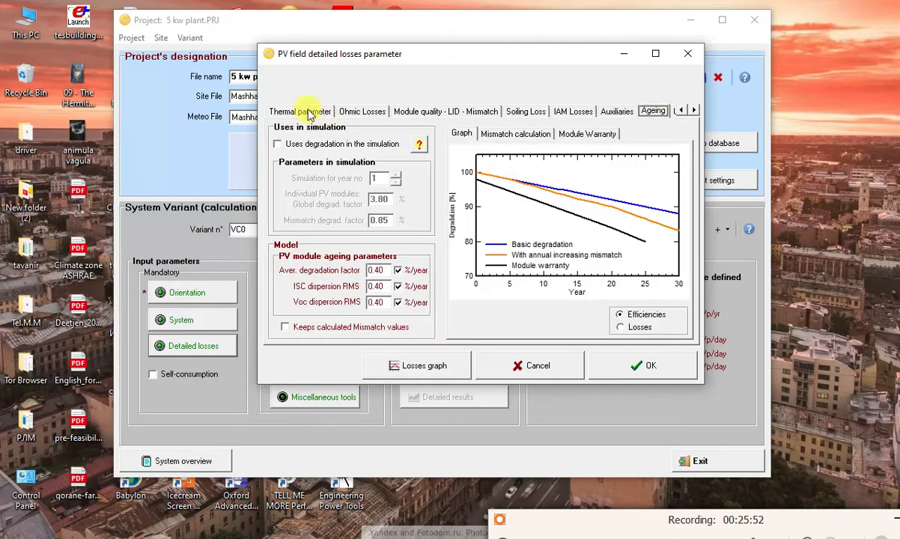
left_click(303, 111)
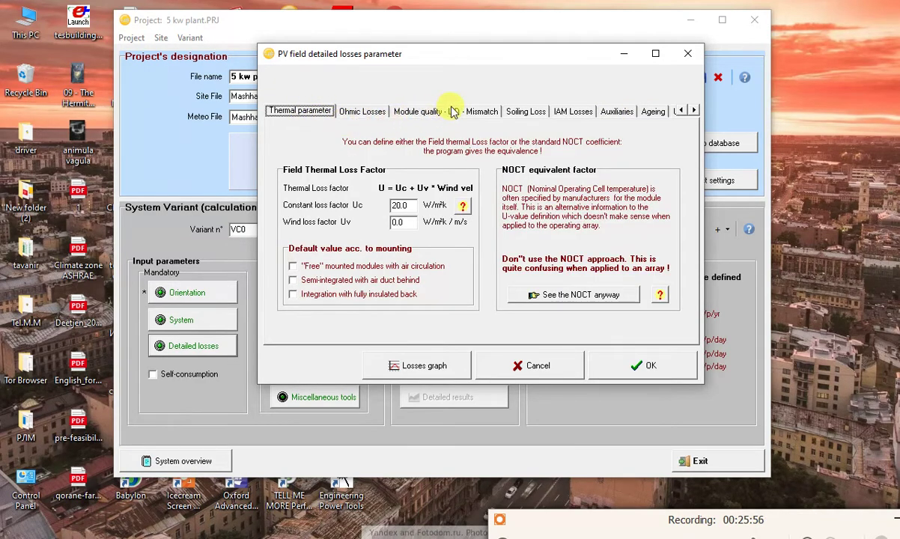
left_click(525, 110)
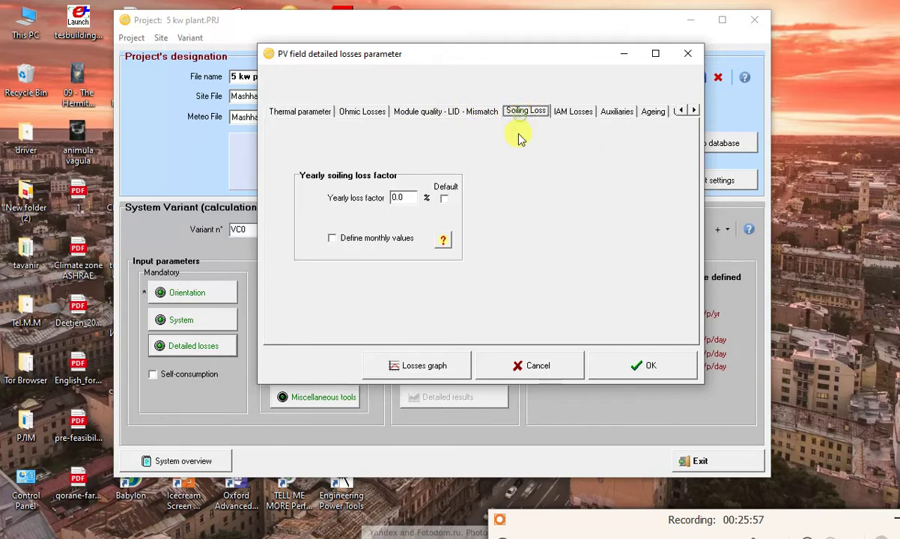
Apply the default yearly soiling loss factor of 3.0 % to the PV field.
left_click(445, 199)
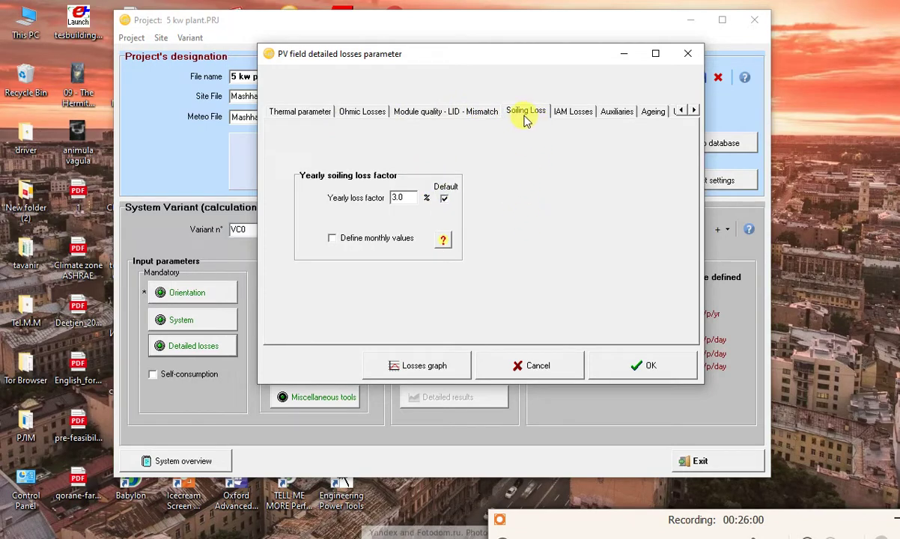
left_click_drag(413, 197, 388, 197)
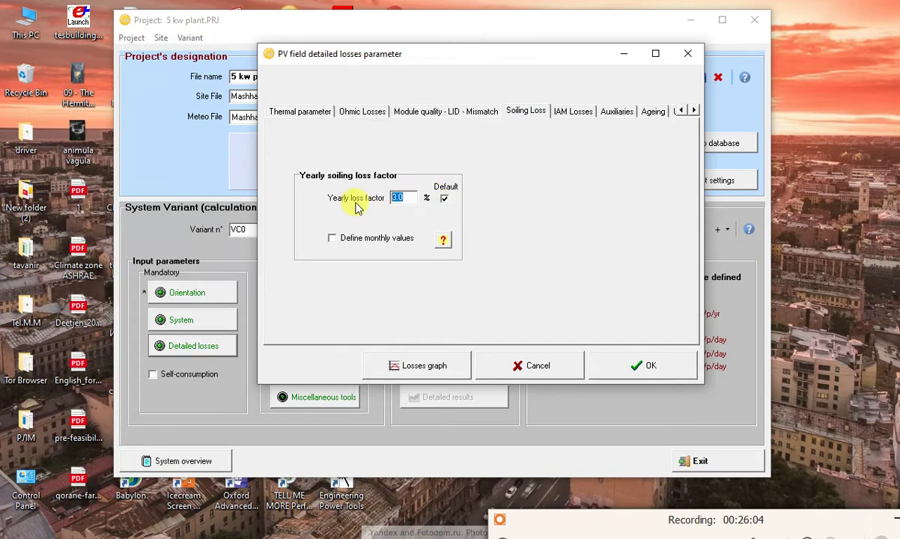
left_click(409, 199)
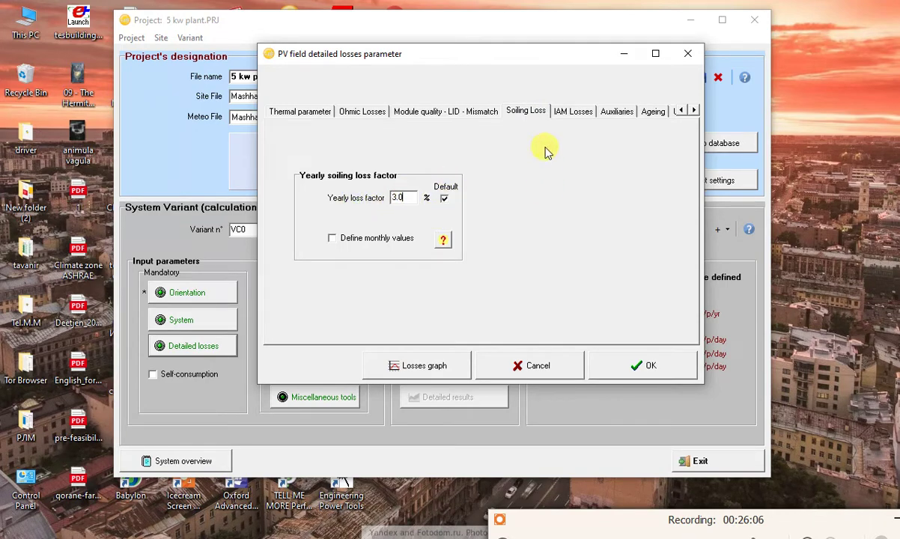
Try using ageing degradation in the simulation for years 11 and 10, and switch the option off again.
left_click(662, 112)
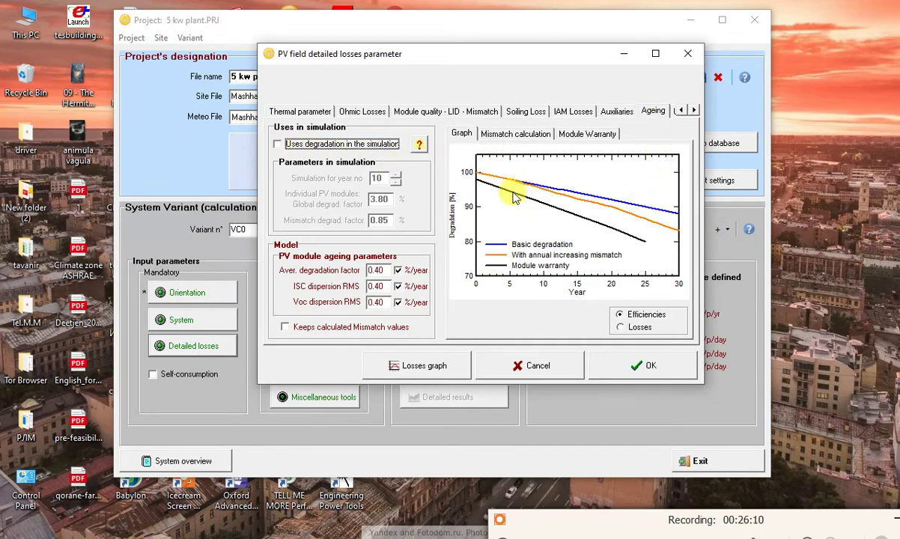
left_click(278, 144)
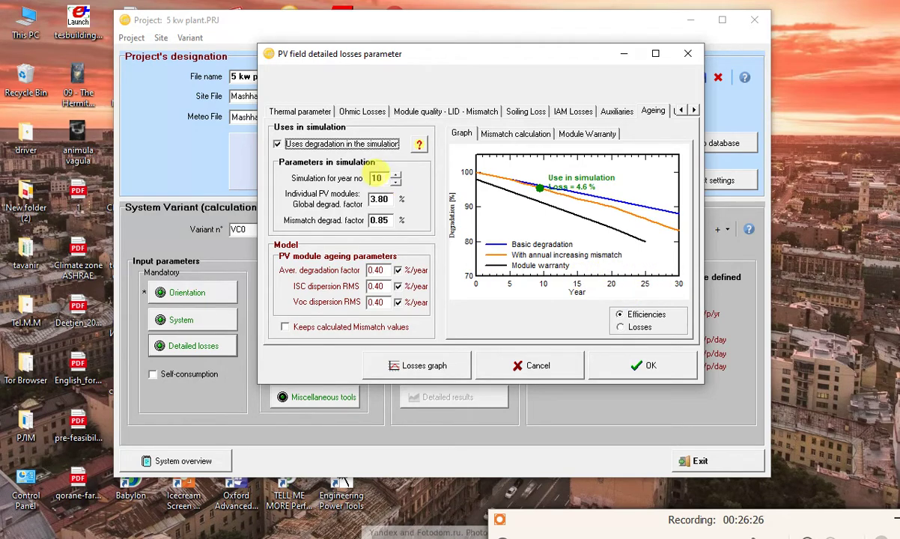
double_click(377, 178)
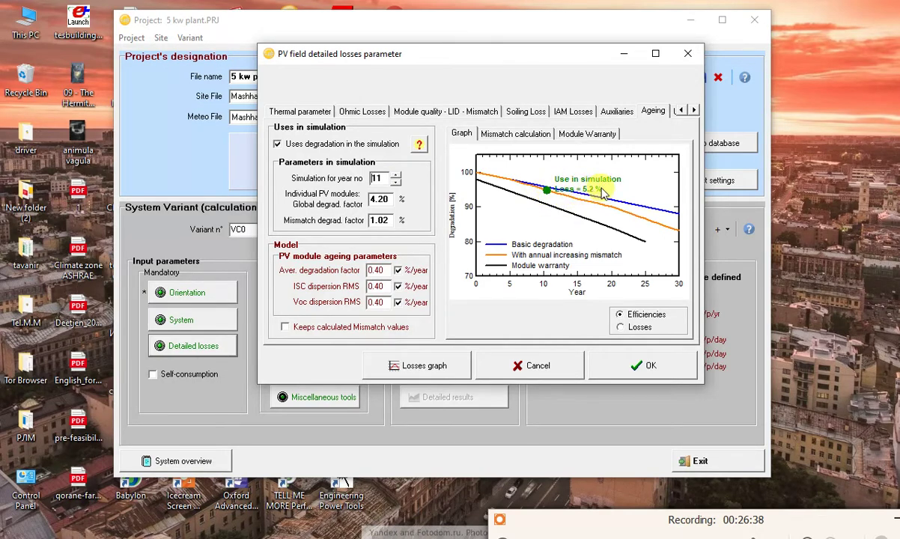
left_click(397, 183)
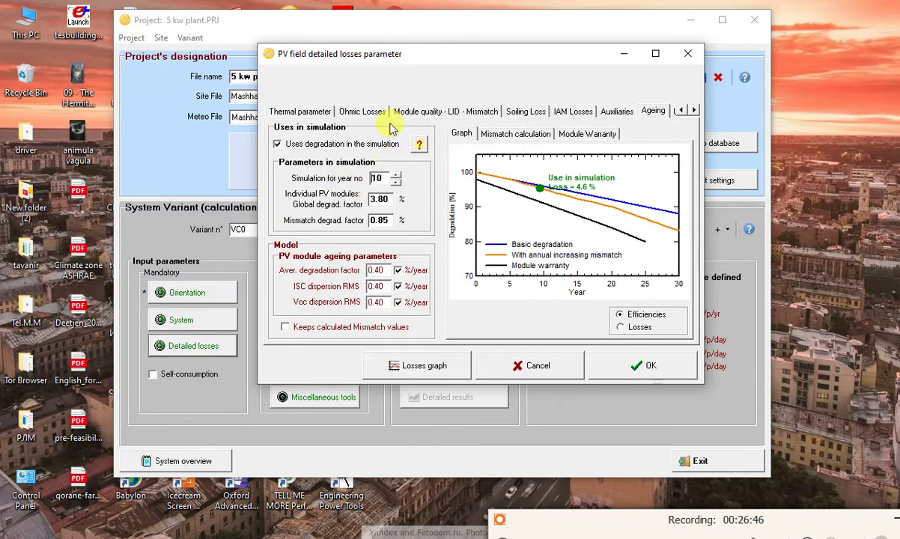
left_click(277, 144)
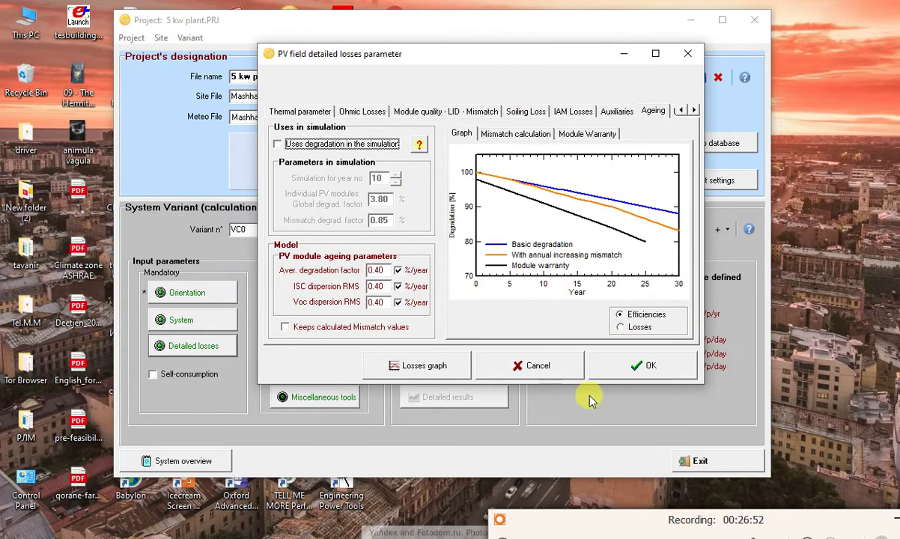
Accept the detailed losses, reopen them to set the yearly soiling loss to the default 3.0 %, and confirm.
left_click(633, 365)
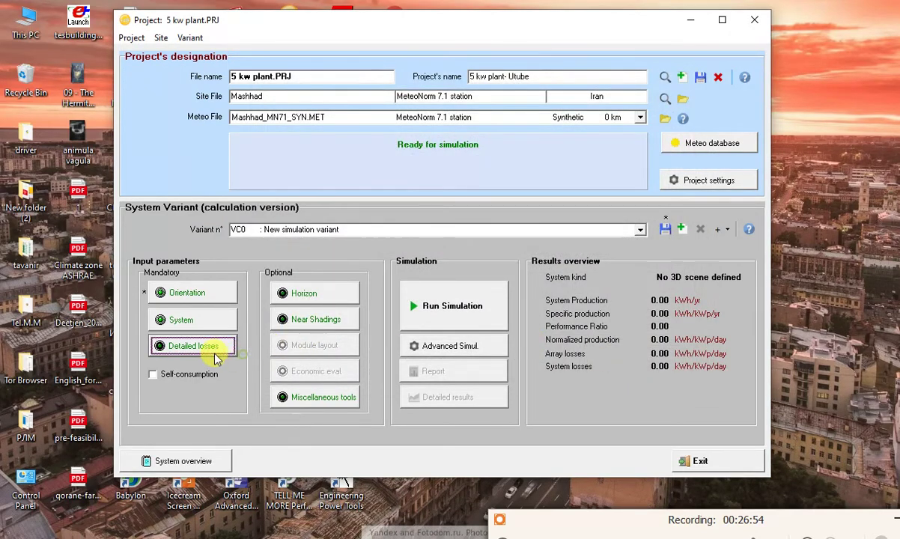
left_click(188, 345)
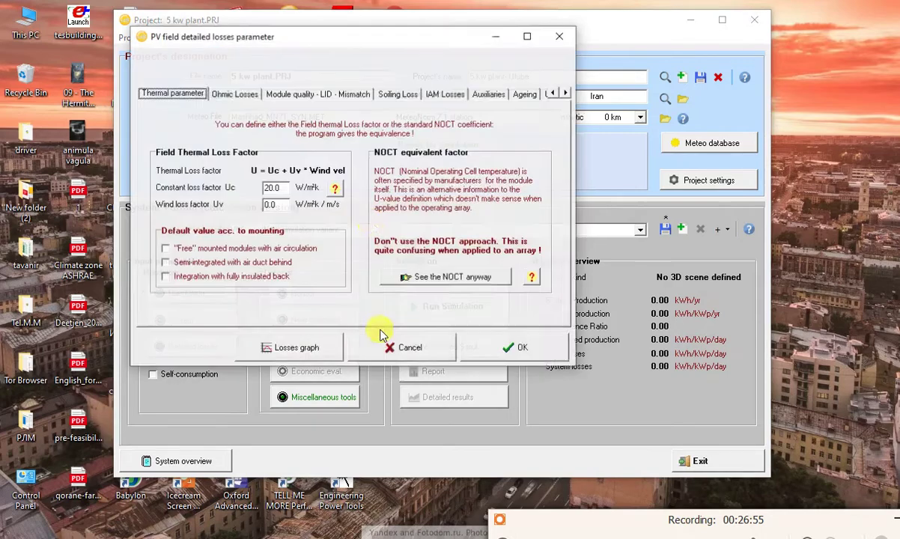
left_click(399, 95)
left_click(316, 182)
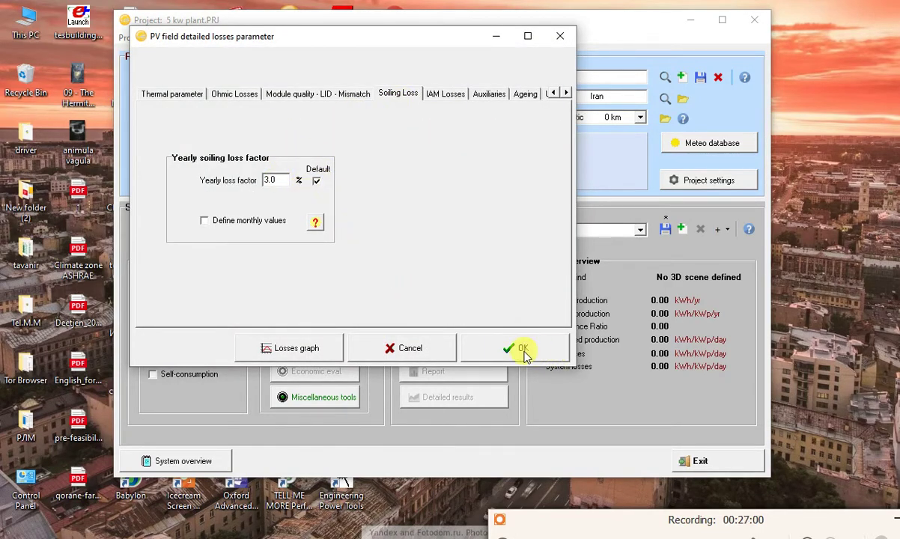
left_click(523, 349)
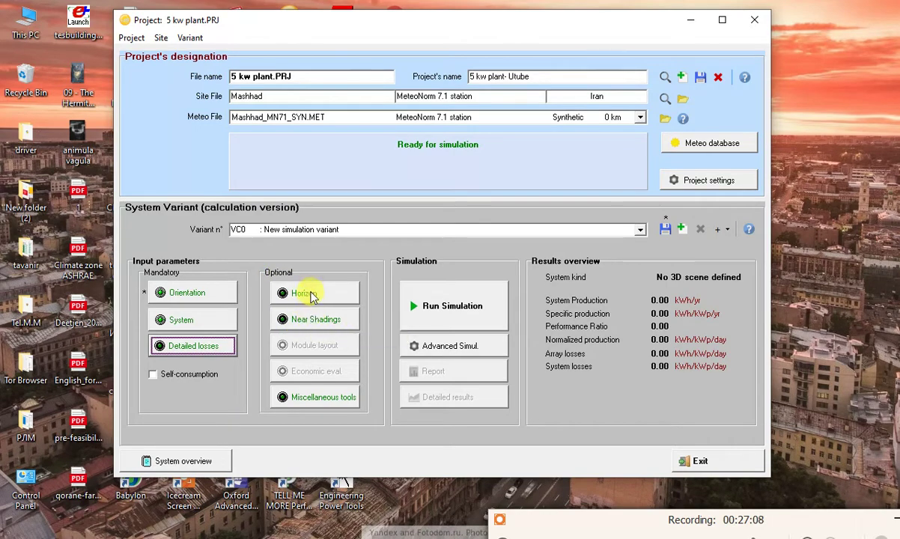
Open the horizon definition and look at importing a horizon profile from a Solmetric SunEye file.
left_click(300, 294)
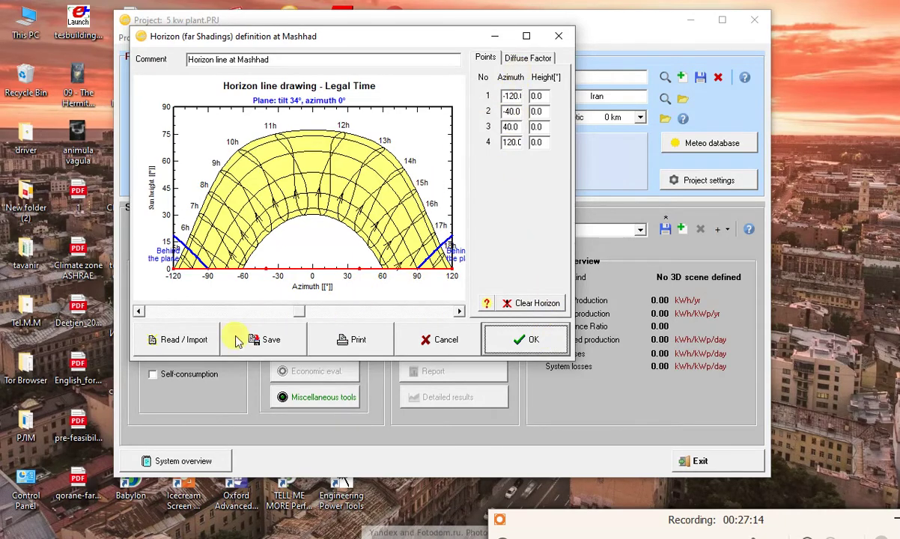
left_click(204, 340)
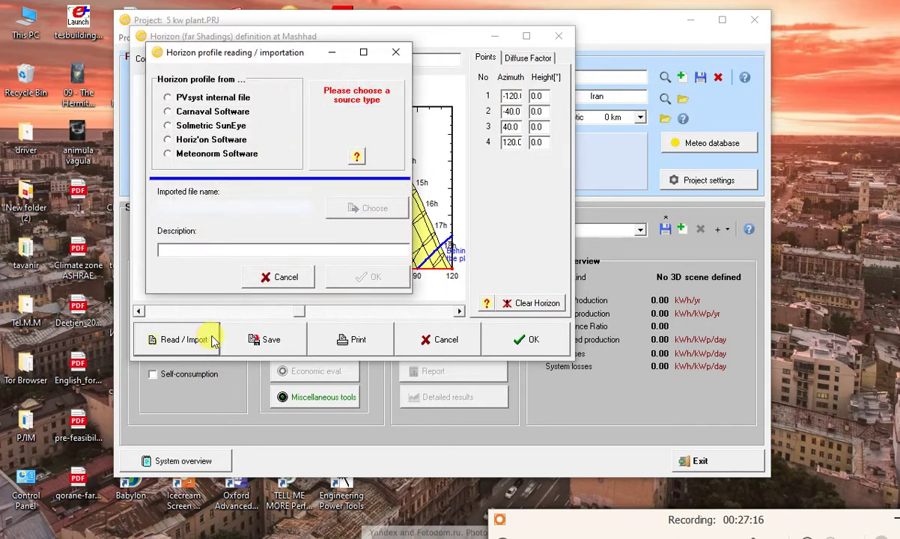
left_click(170, 126)
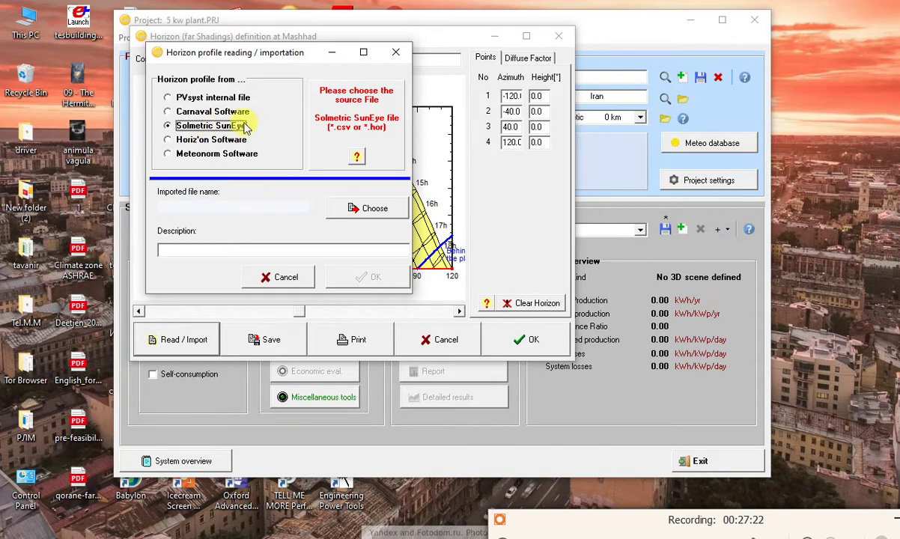
left_click(363, 211)
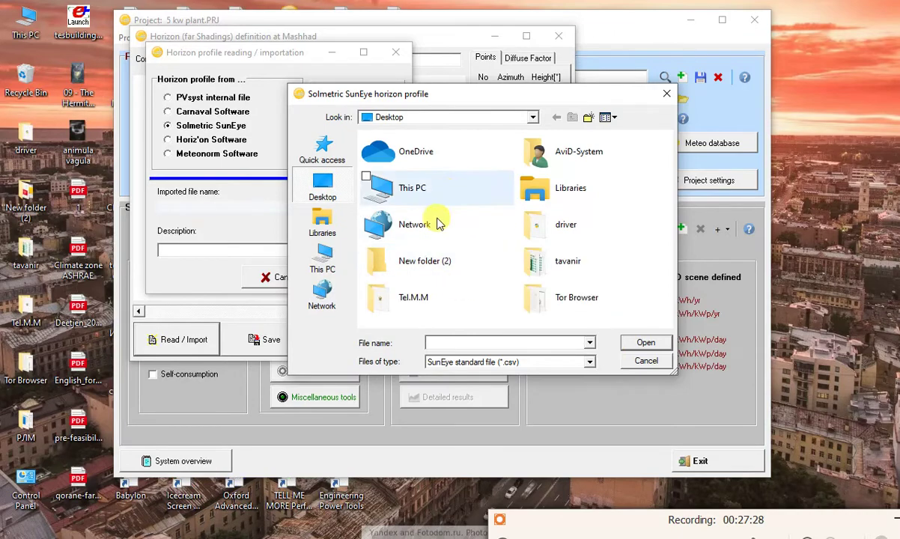
left_click(645, 362)
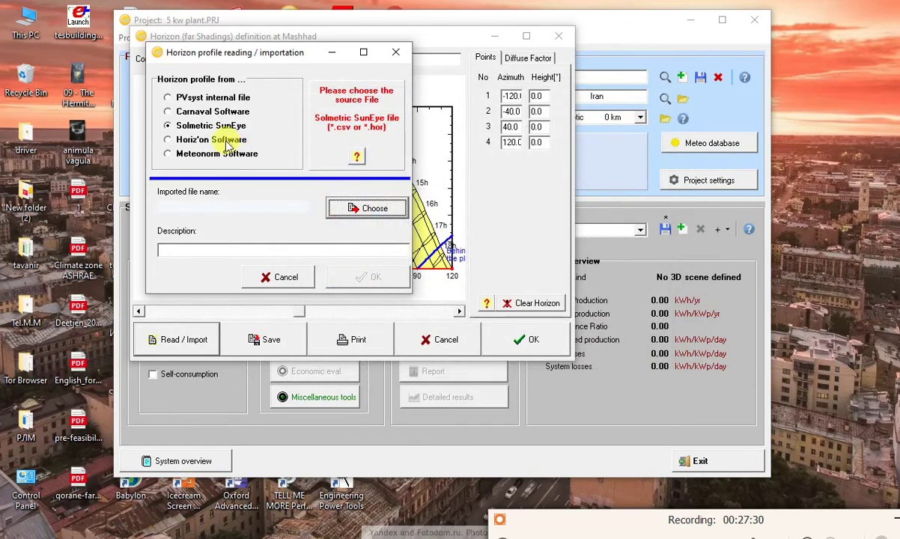
Examine the PVsyst internal file and Meteonorm Software sources for the horizon profile, and leave the horizon definition without importing.
left_click(167, 153)
left_click(167, 98)
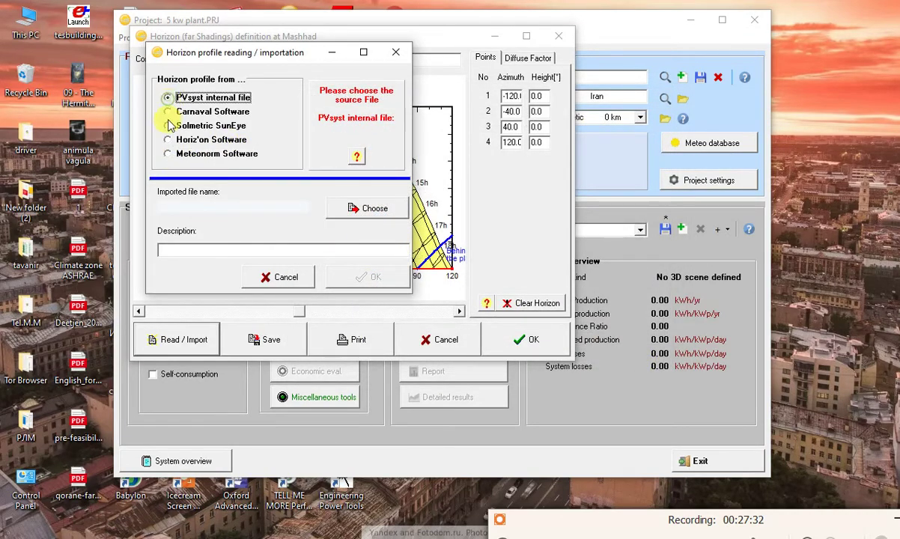
left_click(167, 152)
left_click(167, 97)
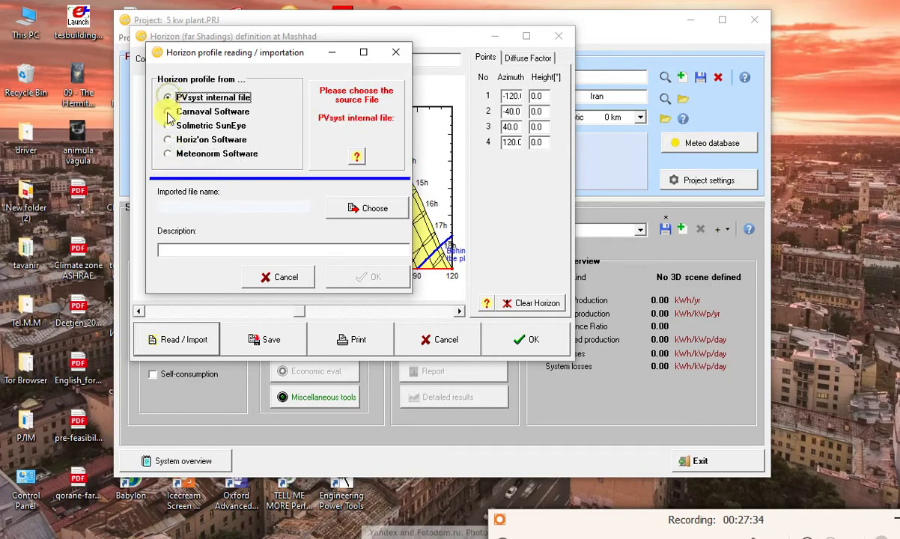
left_click(168, 153)
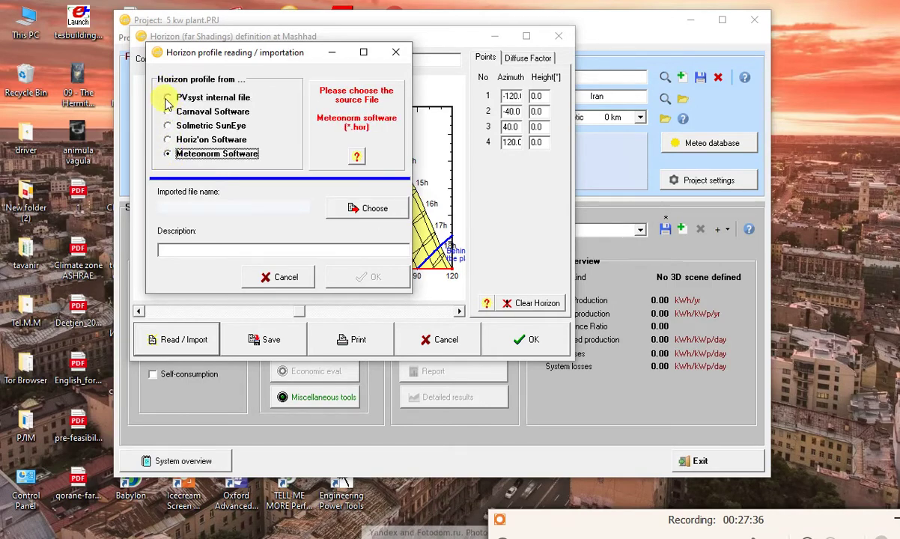
left_click(167, 98)
left_click(167, 153)
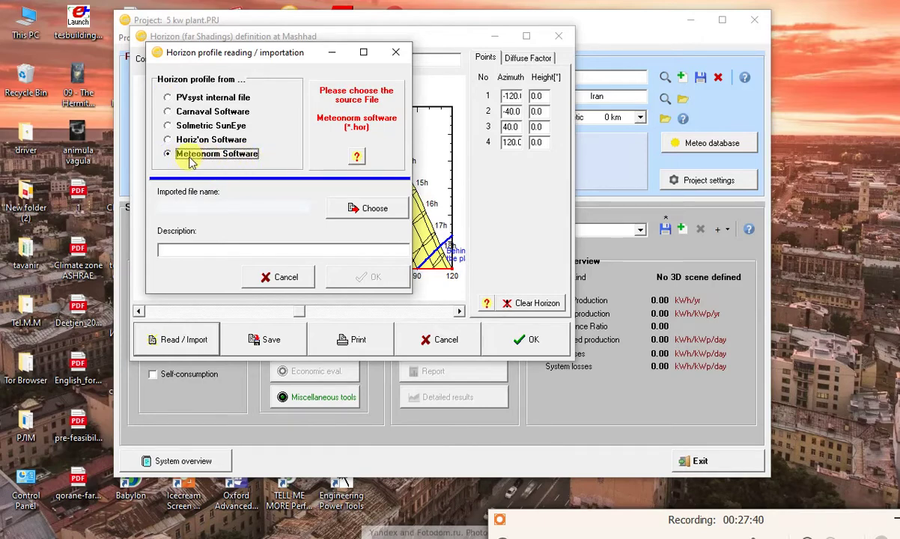
left_click(167, 98)
left_click(167, 153)
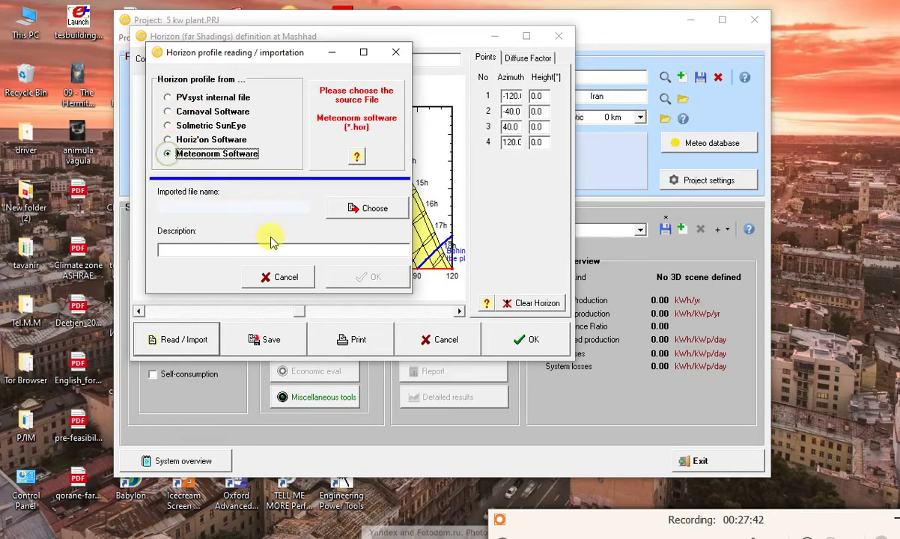
left_click(291, 279)
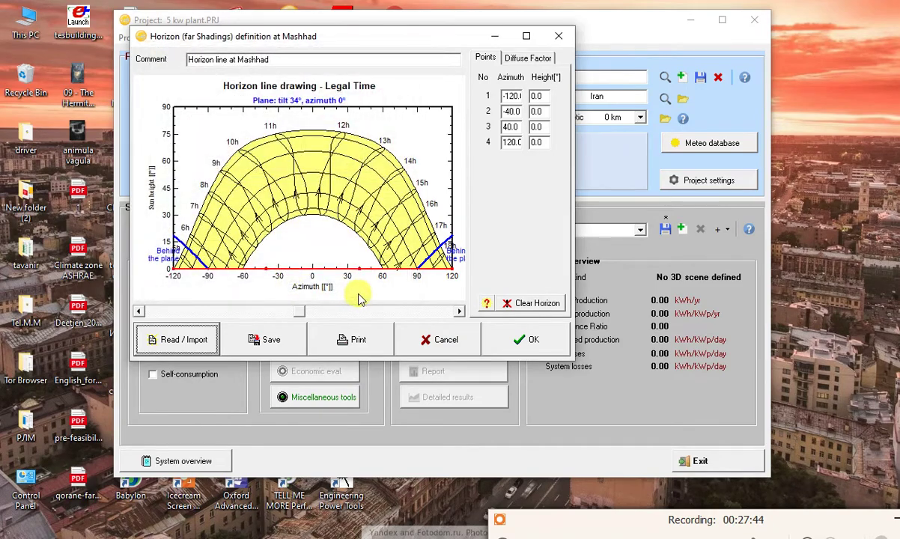
left_click(441, 340)
Open the near shadings definition of the simulation variant.
left_click(324, 318)
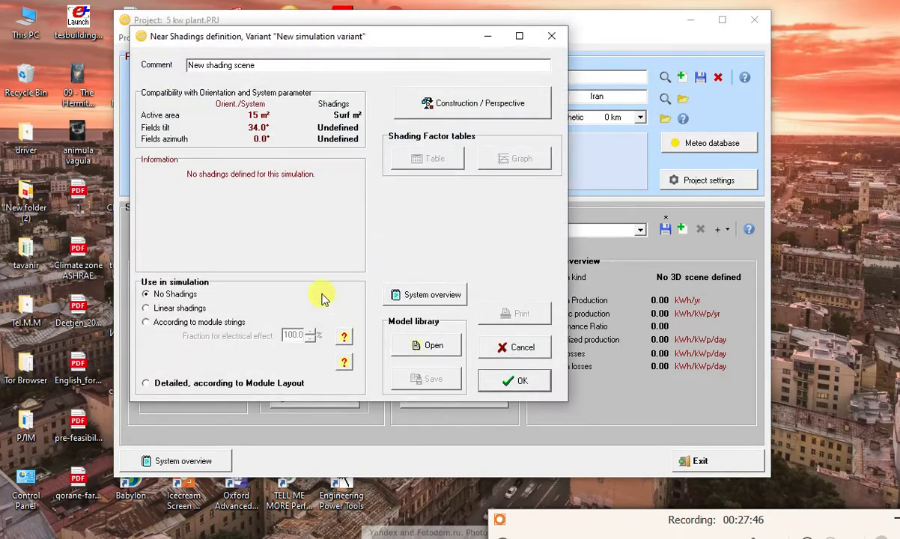
left_click_drag(357, 35, 553, 59)
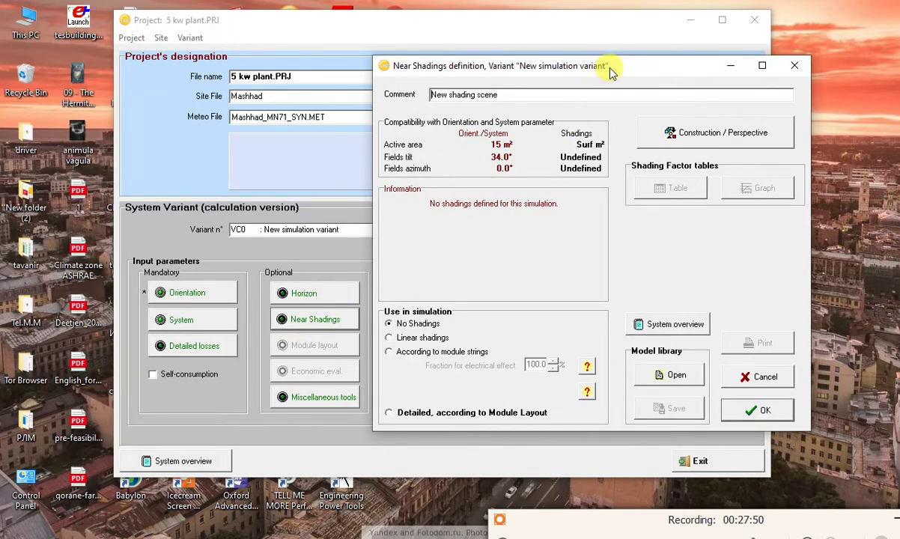
left_click_drag(609, 70, 639, 54)
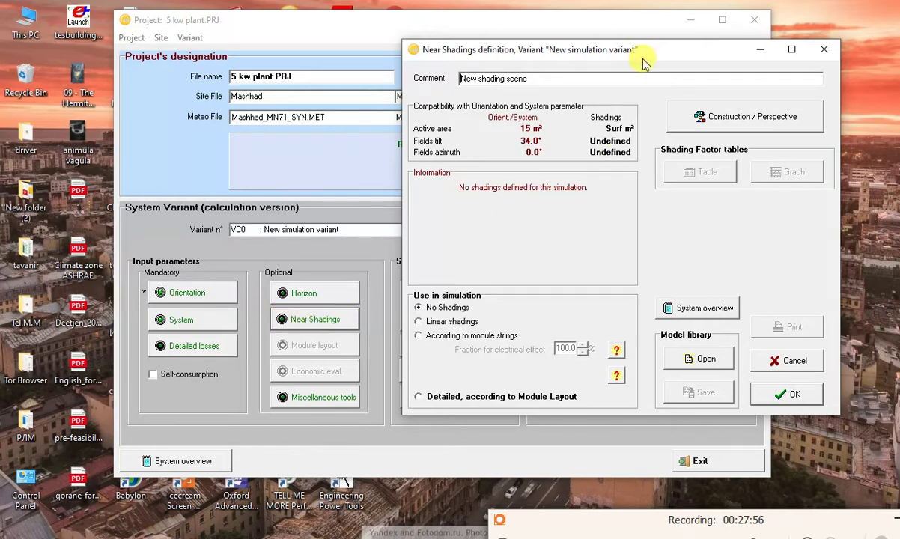
left_click_drag(645, 51, 649, 73)
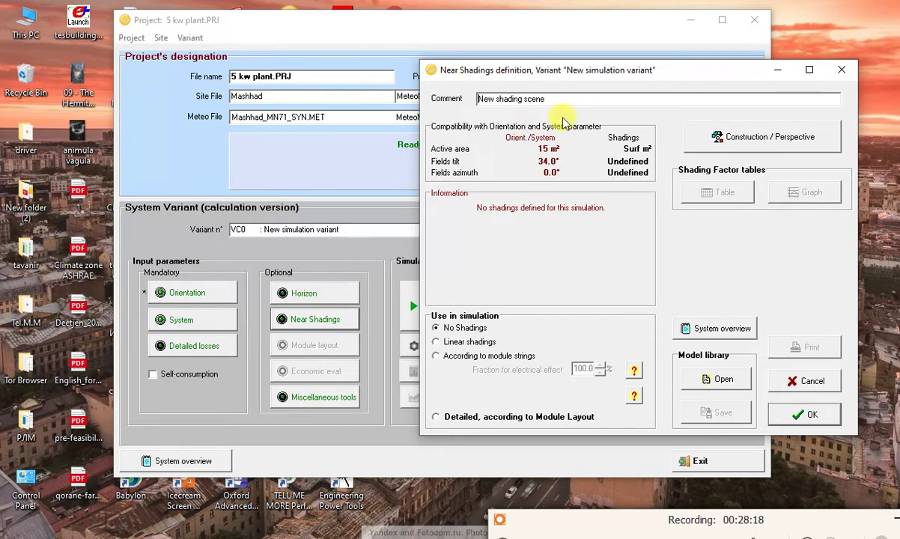
left_click_drag(645, 72, 602, 79)
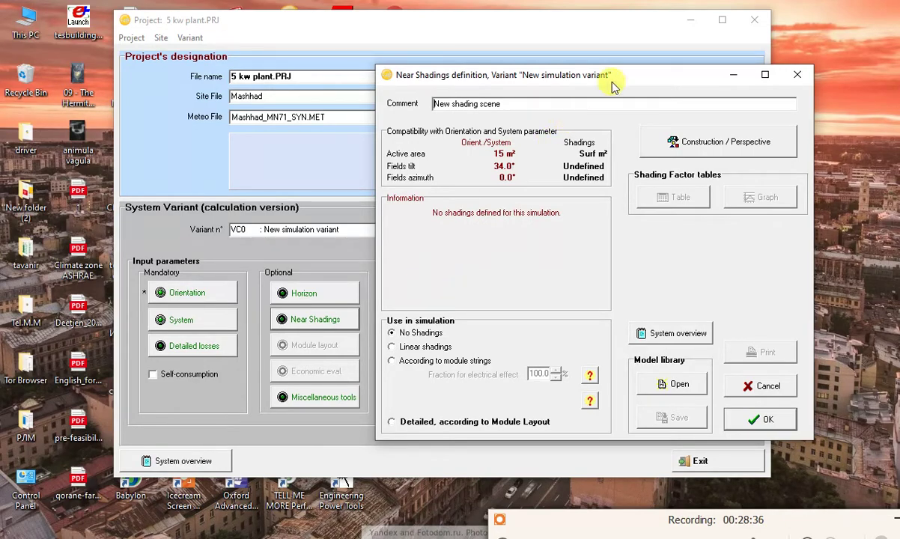
left_click_drag(581, 72, 449, 66)
left_click(386, 93)
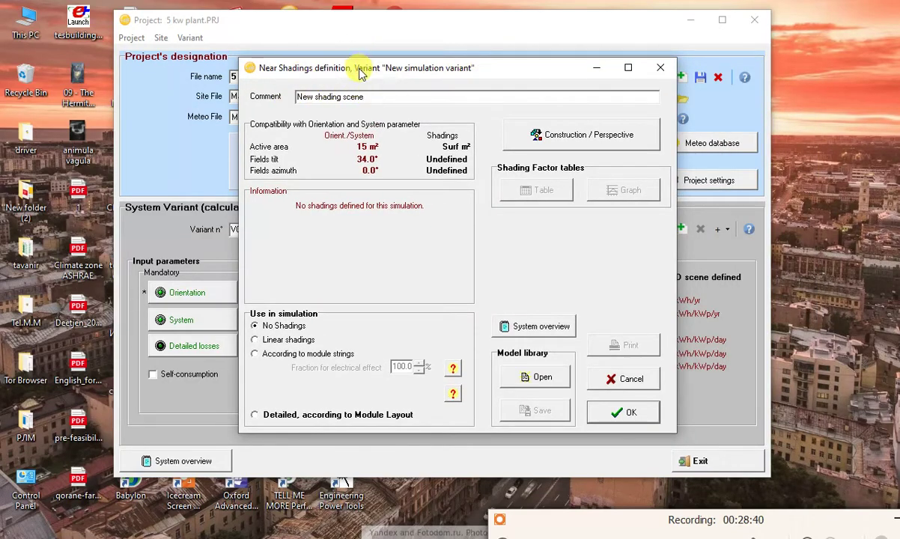
left_click_drag(359, 74, 489, 79)
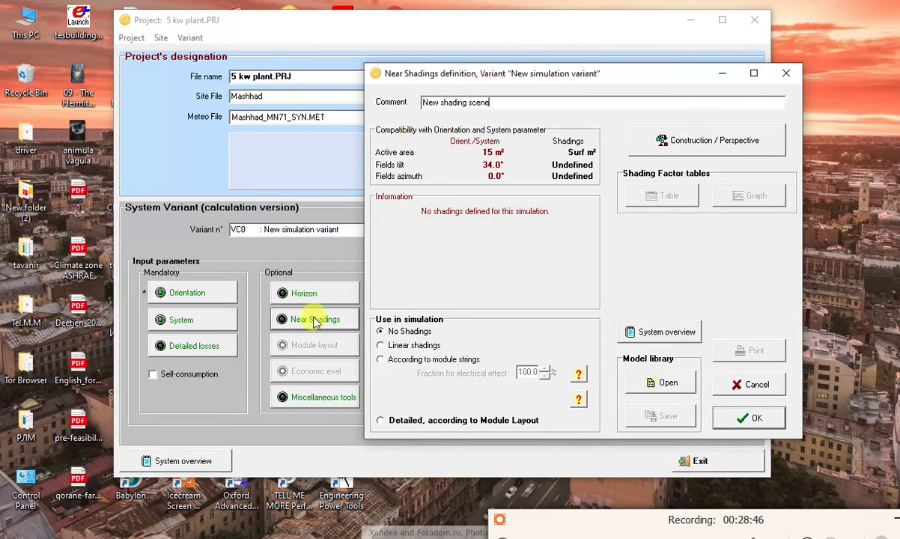
left_click_drag(485, 75, 301, 60)
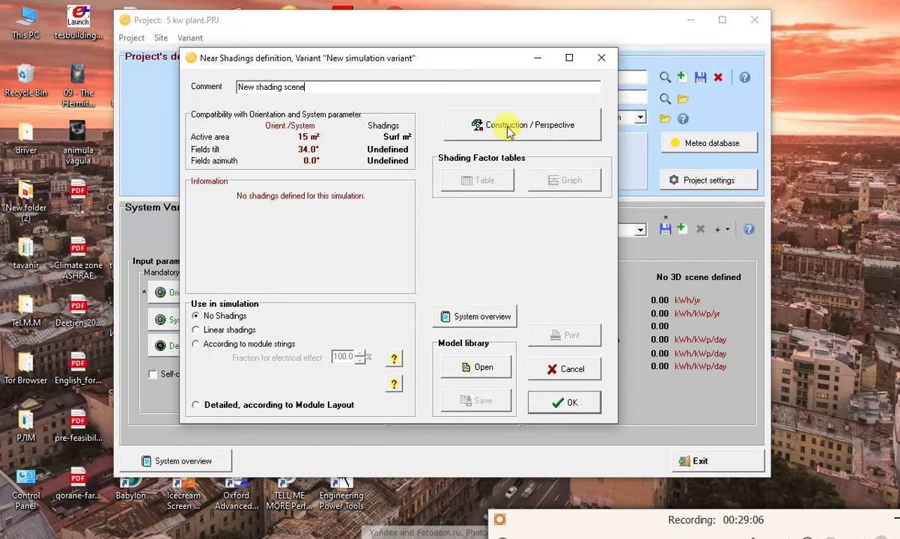
mouse_move(733, 509)
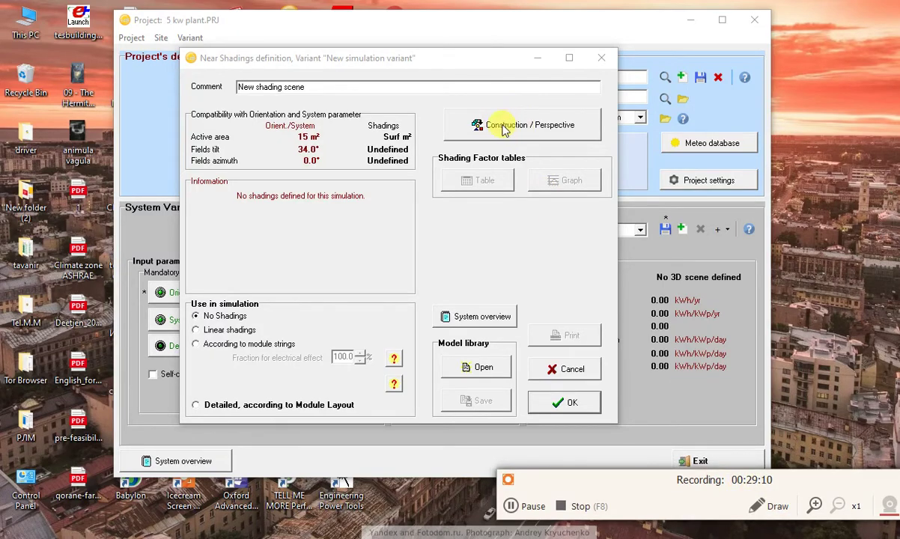
left_click(767, 506)
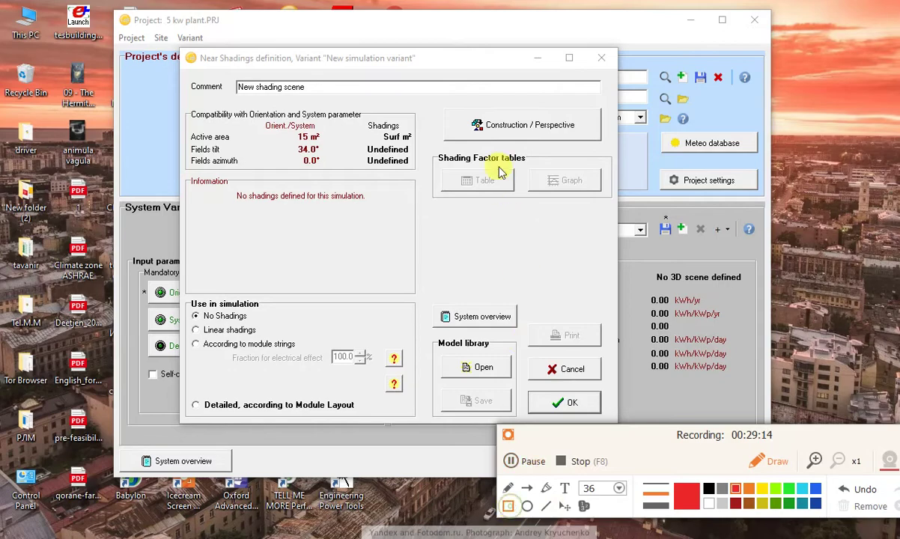
mouse_move(432, 100)
left_mouse_down()
mouse_move(581, 155)
mouse_move(616, 147)
left_mouse_up()
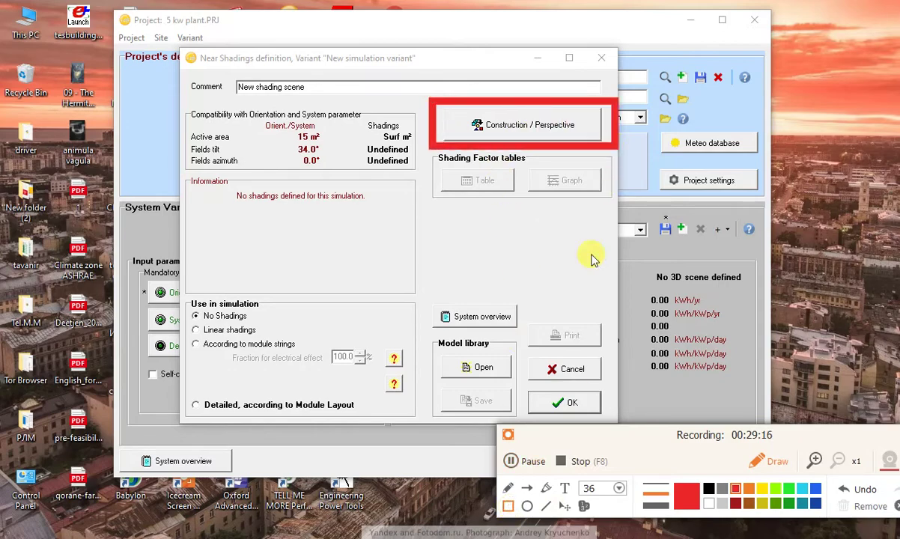
left_click(842, 487)
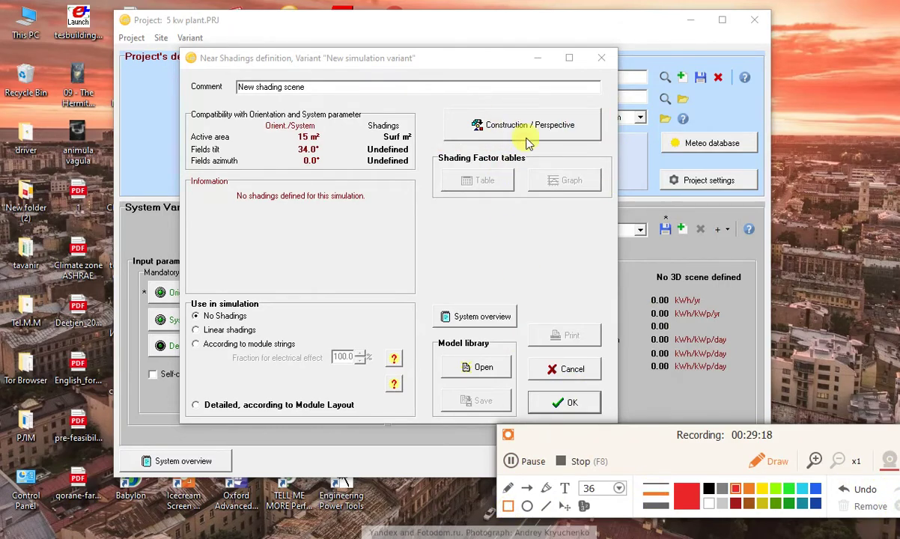
Open the construction and perspective view of the new shading scene and place its window so the whole scene is accessible.
left_click(765, 465)
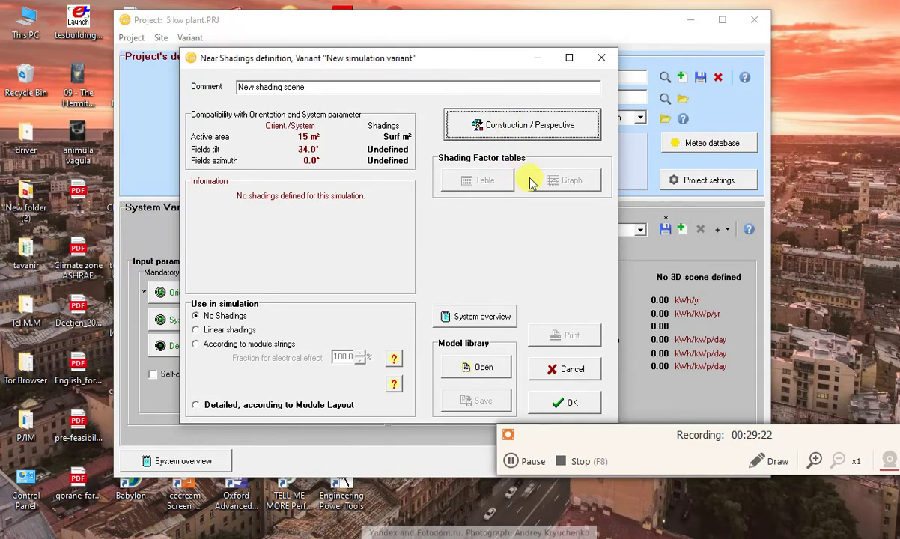
key("Return")
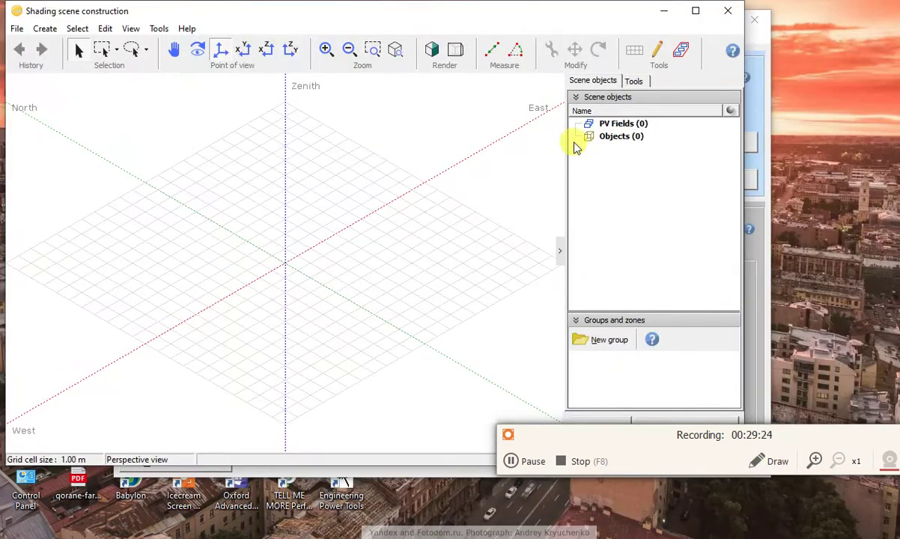
mouse_move(459, 16)
left_mouse_down()
mouse_move(560, 35)
mouse_move(549, 23)
left_mouse_up()
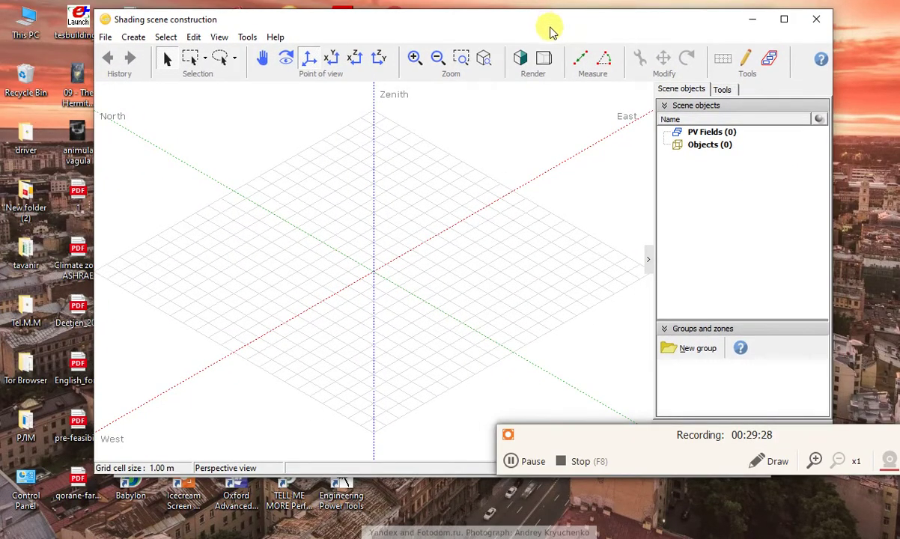
left_click_drag(550, 24, 541, 23)
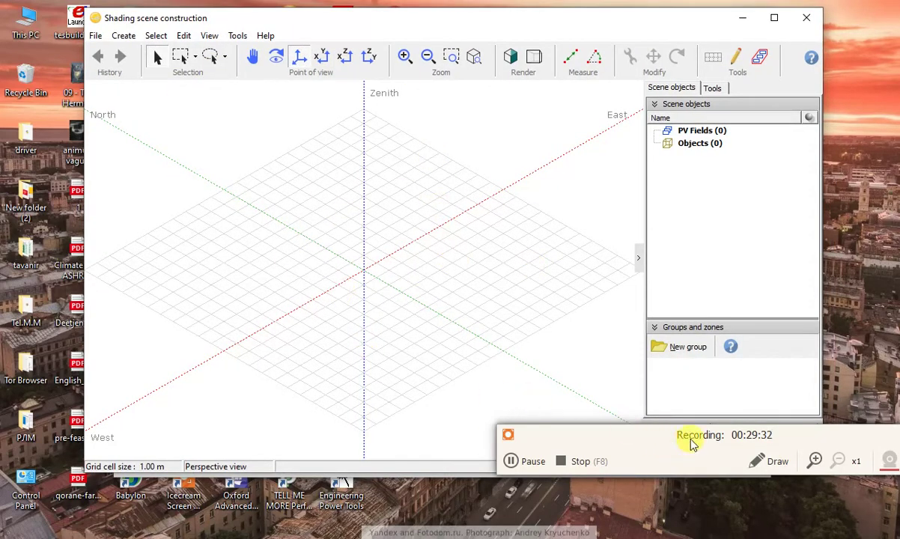
left_click_drag(704, 453, 705, 505)
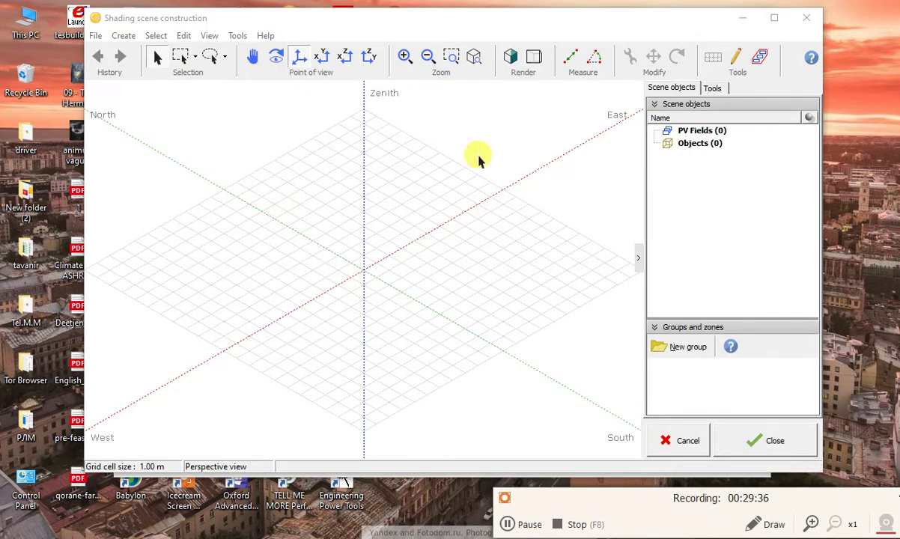
left_click_drag(486, 29, 482, 25)
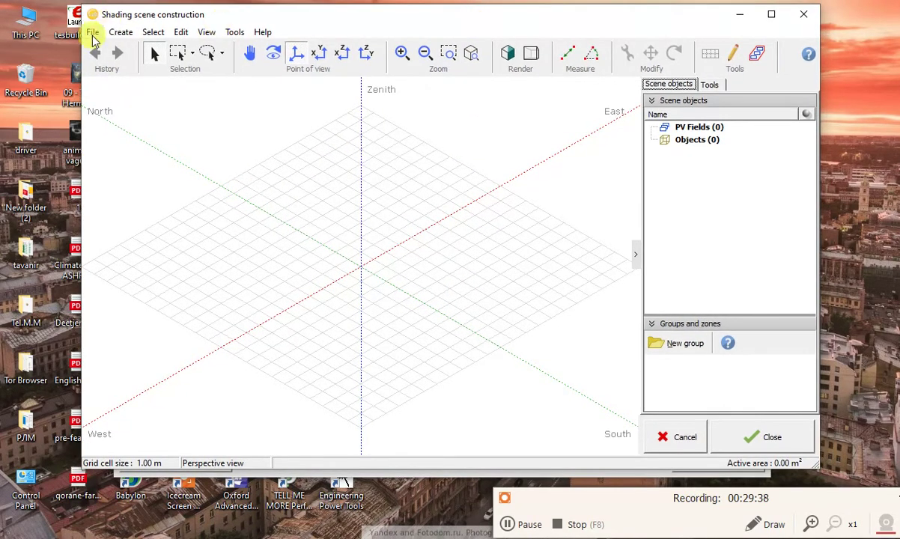
Examine the shading scene's available commands, including object creation, and try panning and zooming the perspective view.
left_click(91, 33)
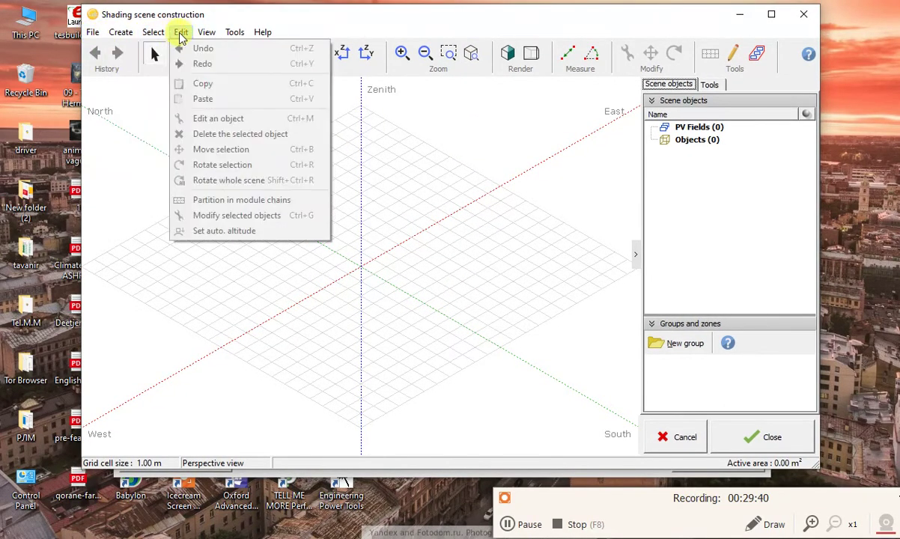
left_click(234, 32)
left_click(90, 32)
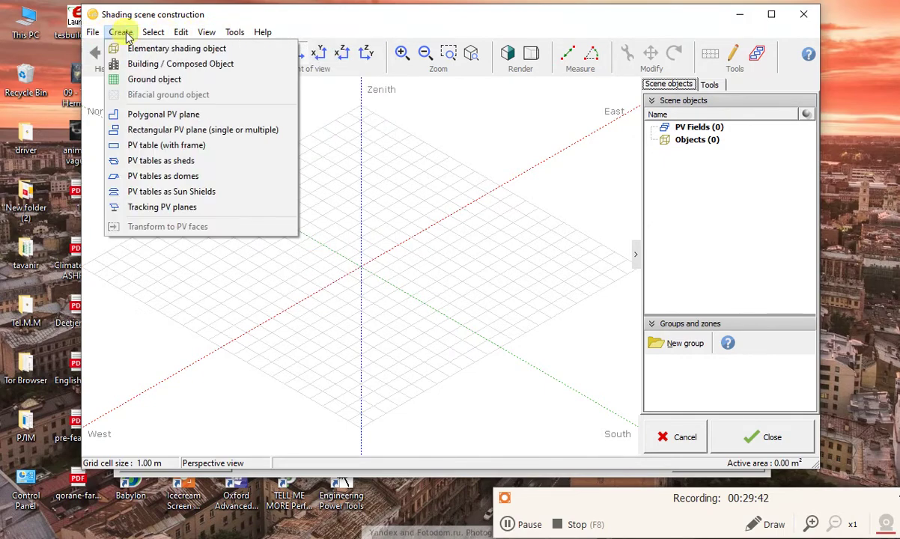
left_click(215, 30)
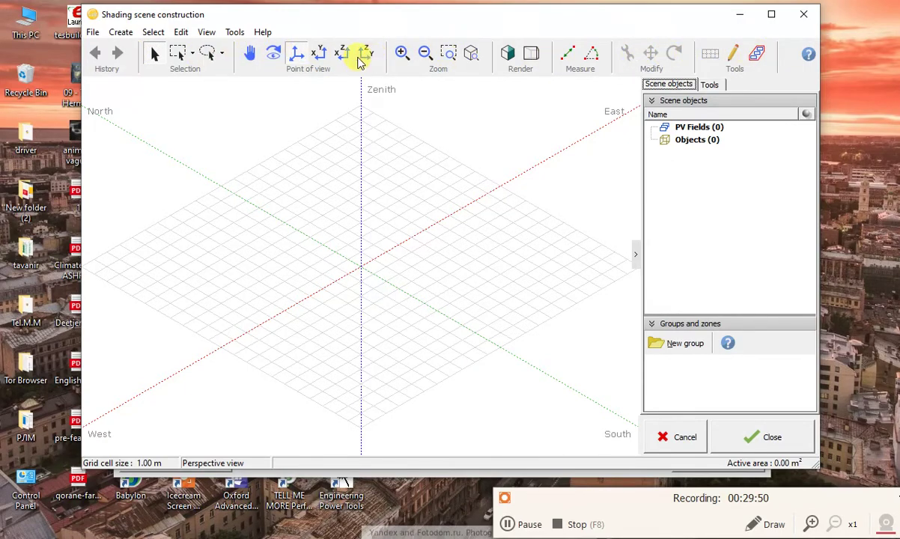
left_click(249, 56)
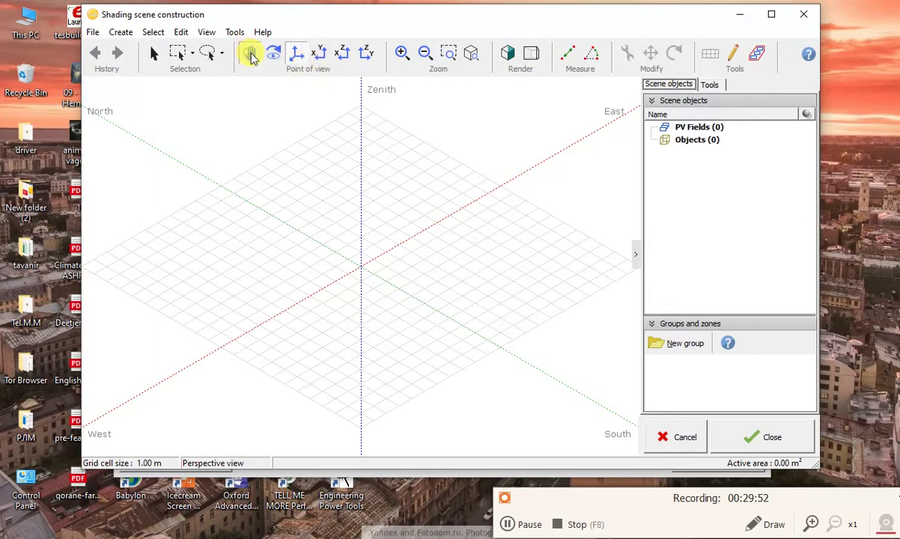
left_click_drag(374, 217, 372, 241)
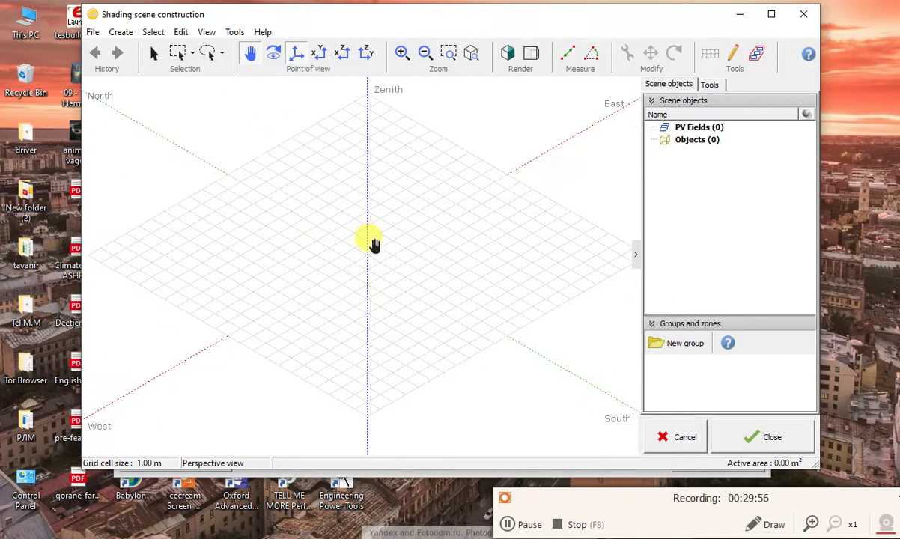
scroll(368, 237, "up", 3)
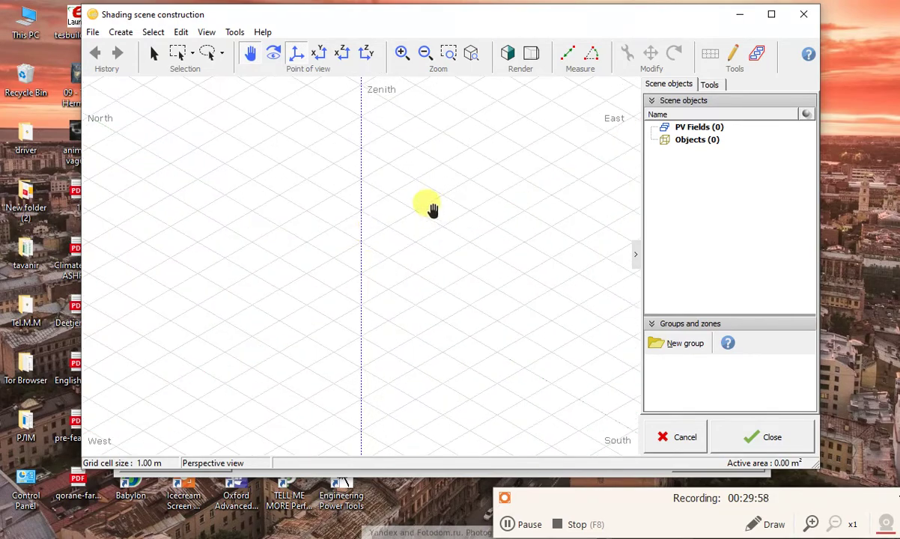
left_click_drag(431, 208, 608, 154)
left_click_drag(473, 200, 225, 140)
left_click(151, 54)
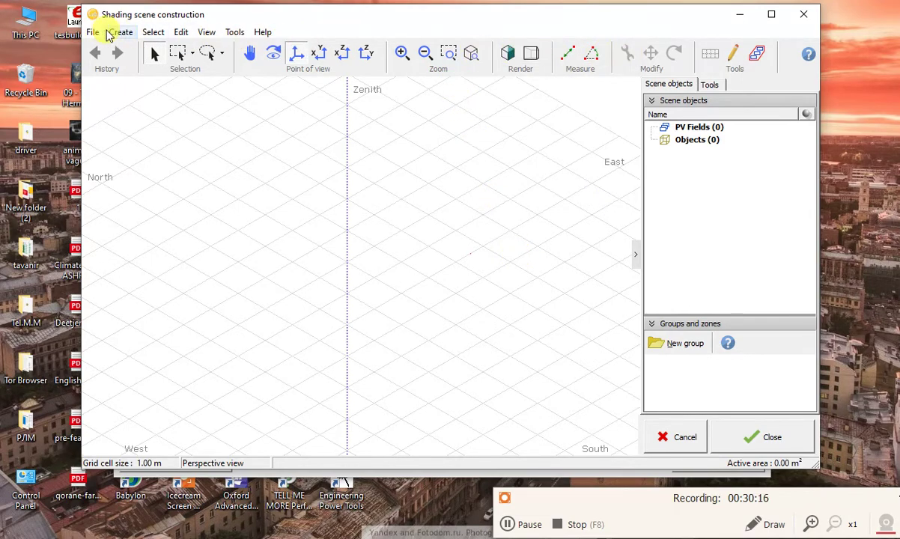
left_click_drag(342, 20, 342, 28)
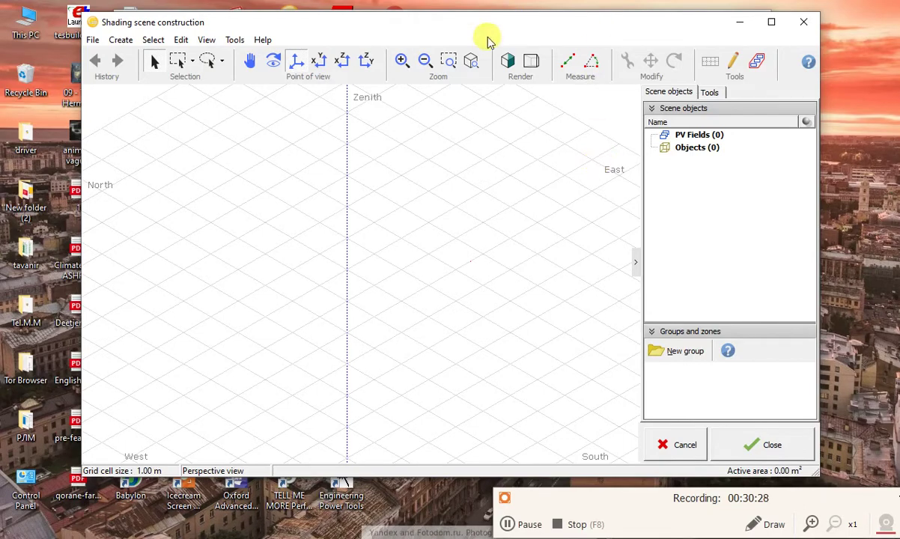
mouse_move(474, 26)
left_mouse_down()
mouse_move(655, 231)
mouse_move(647, 130)
left_mouse_up()
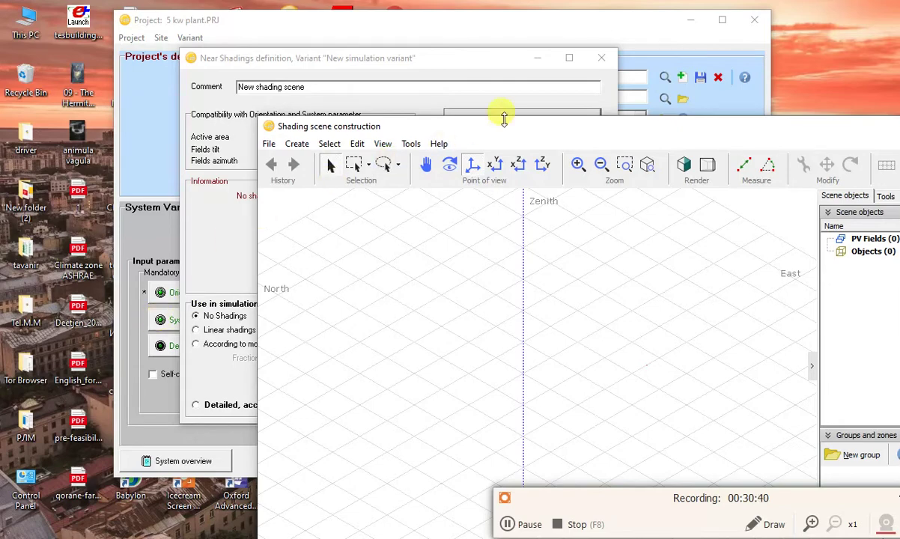
left_click_drag(513, 129, 373, 58)
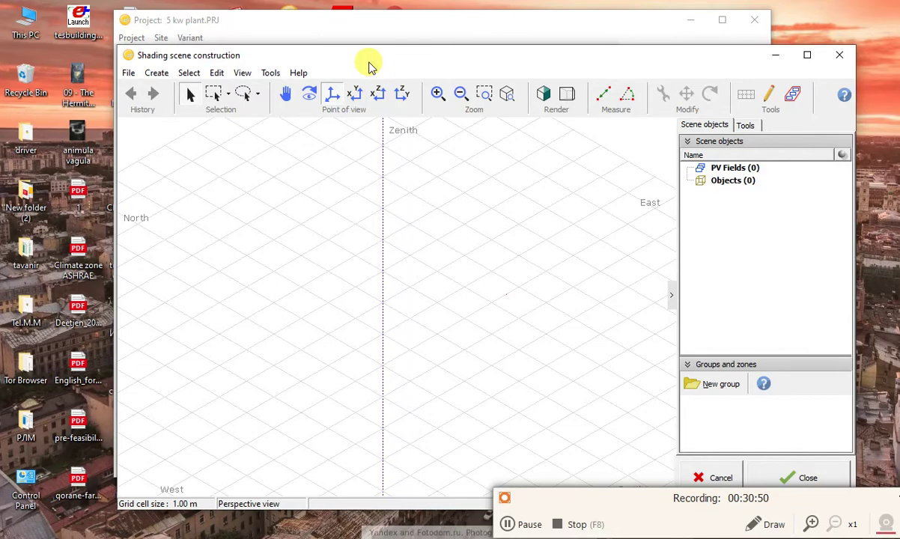
left_click_drag(396, 55, 389, 32)
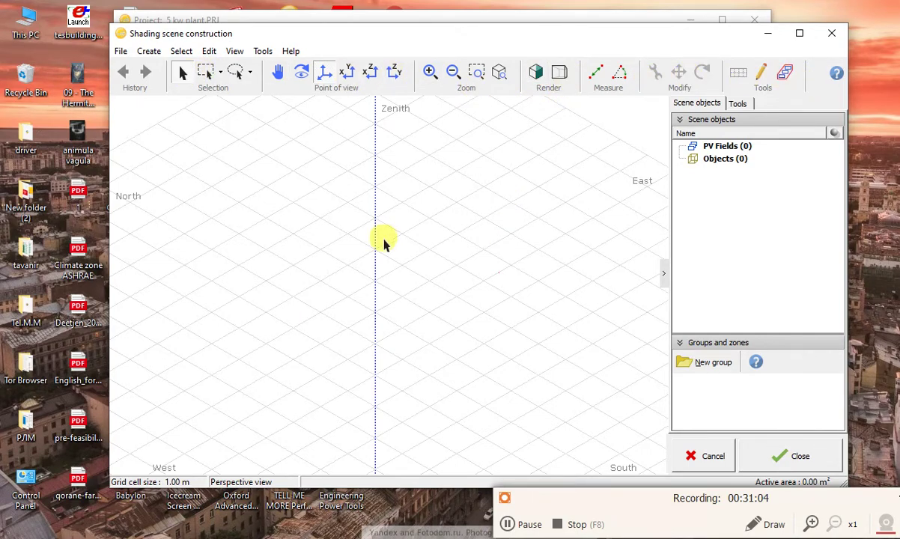
Create a new PV field of tables as sheds in the shading scene and keep its definition fully in view.
left_click(151, 53)
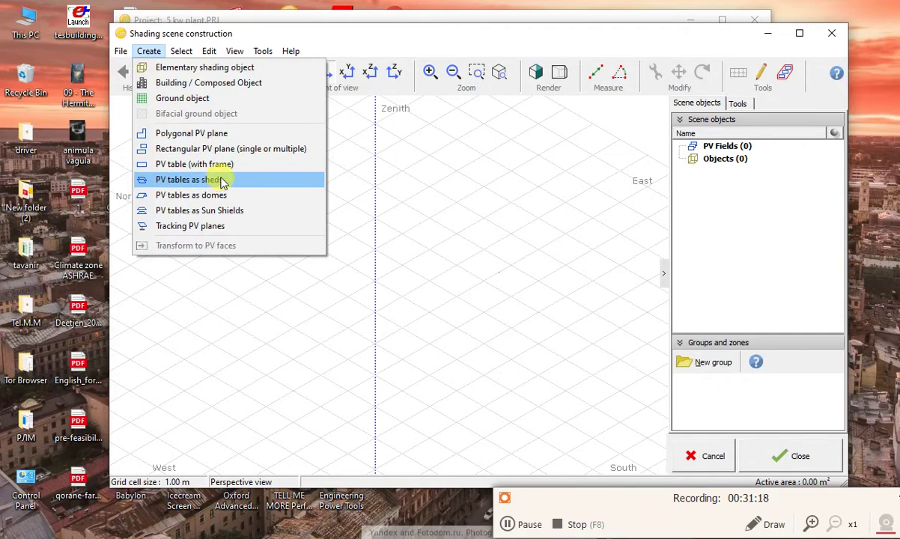
left_click(161, 180)
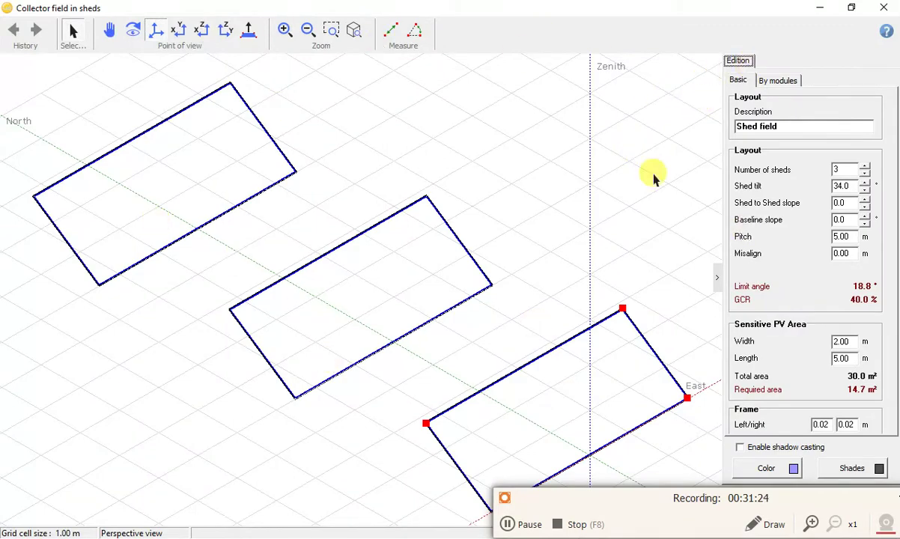
left_click_drag(644, 513, 734, 538)
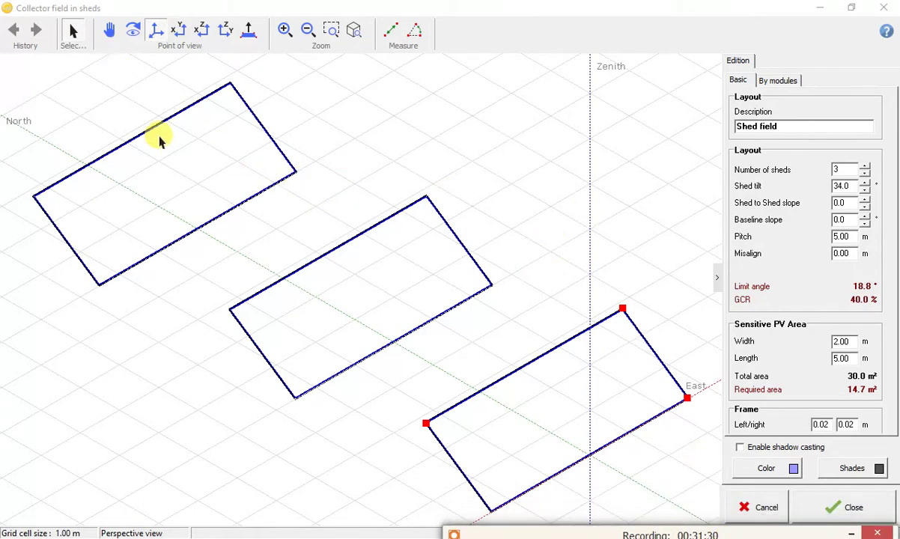
Examine the spacing and arrangement of the three sheds in the perspective view.
scroll(432, 332, "down", 2)
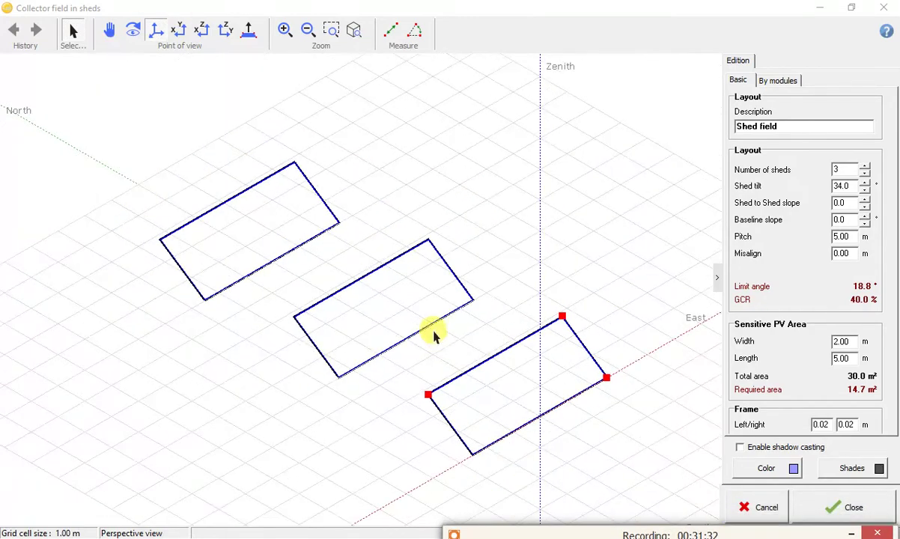
scroll(414, 297, "down", 2)
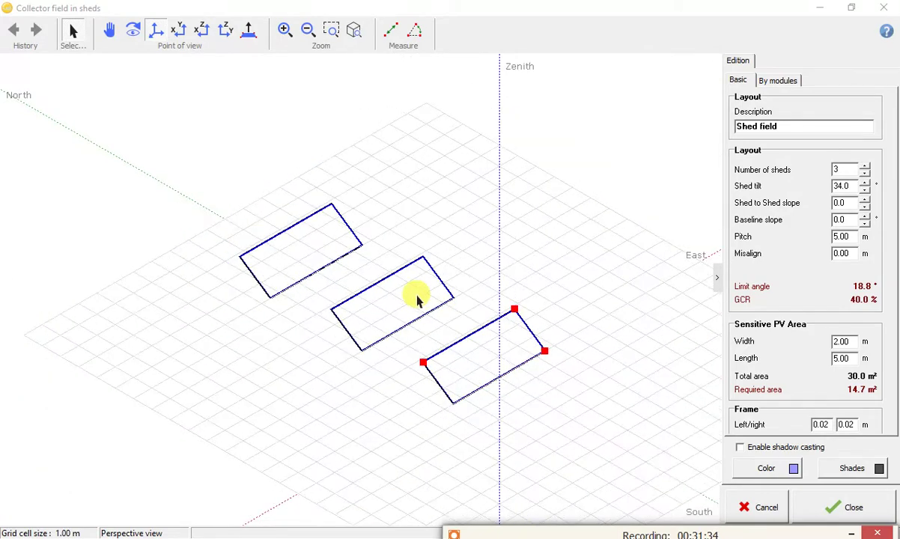
scroll(411, 315, "up", 4)
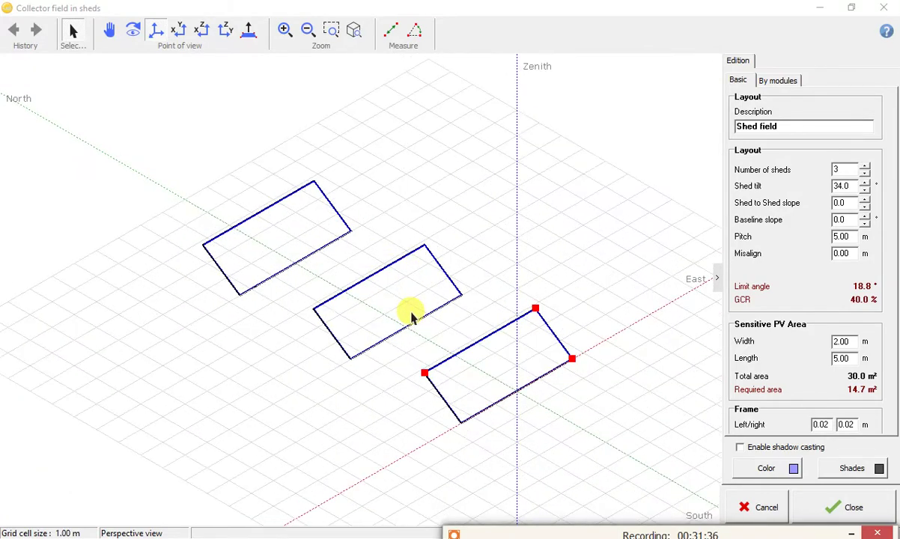
scroll(412, 315, "up", 1)
scroll(415, 317, "down", 4)
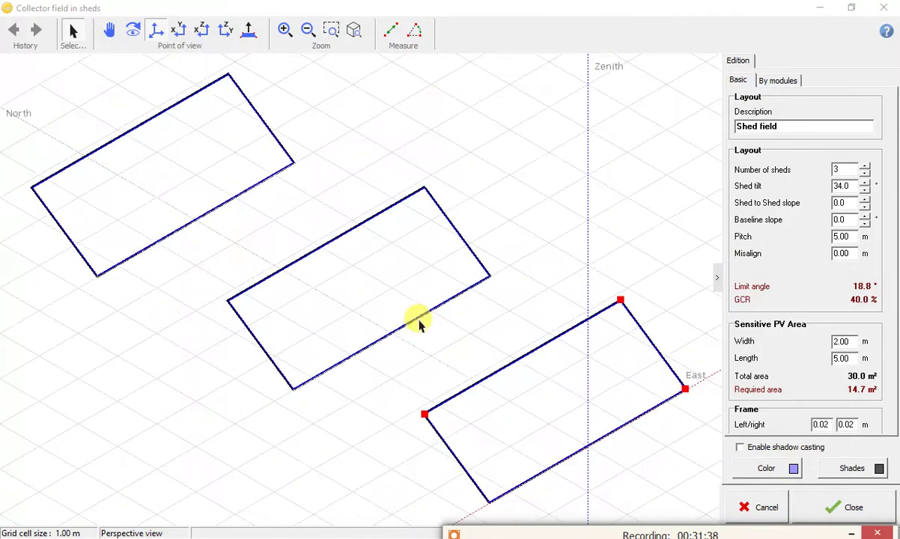
scroll(417, 322, "up", 2)
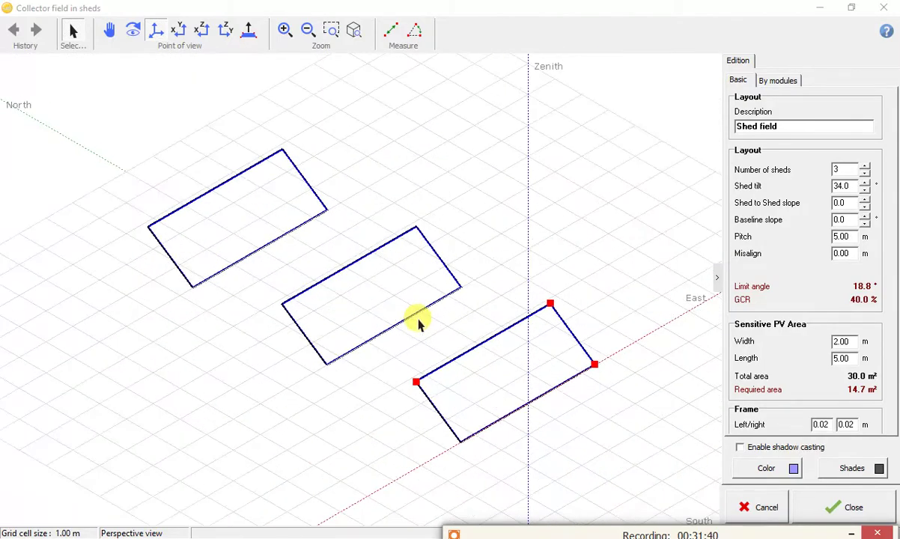
scroll(418, 324, "down", 6)
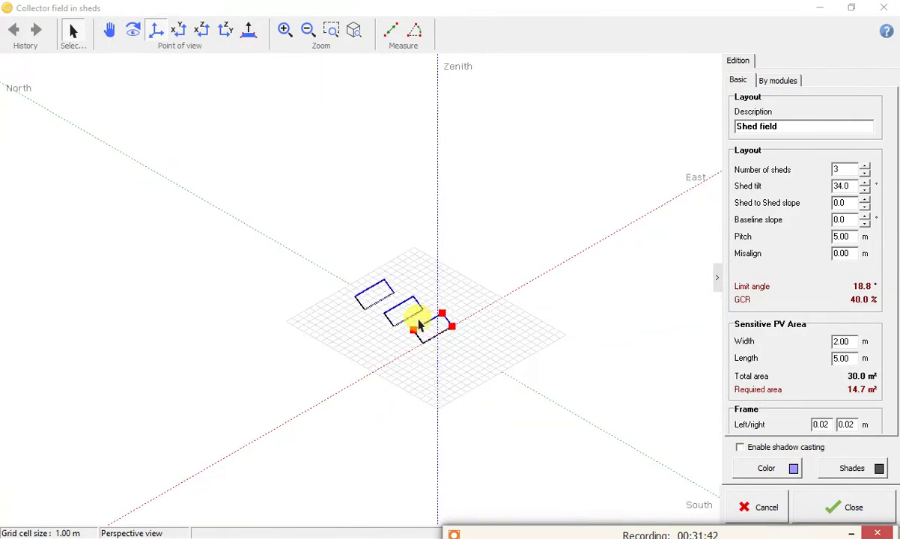
scroll(417, 320, "up", 6)
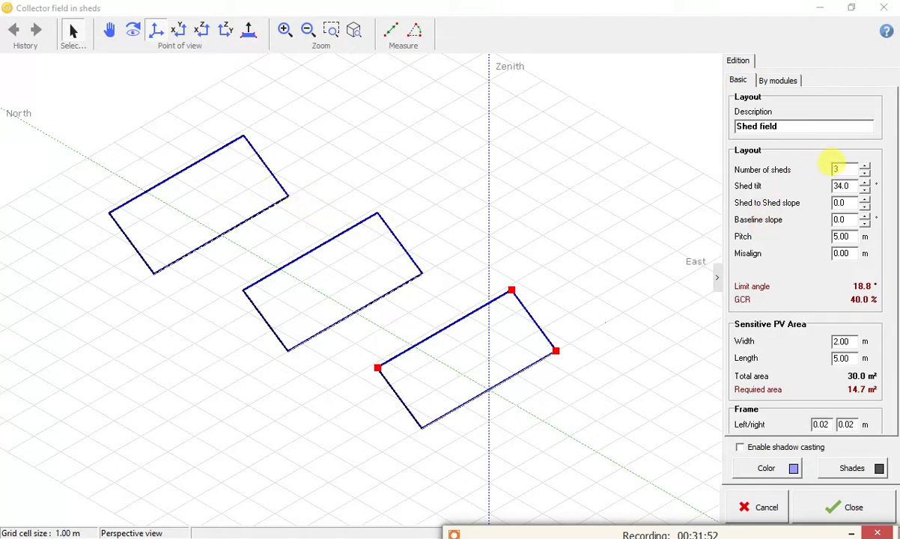
left_click(838, 167)
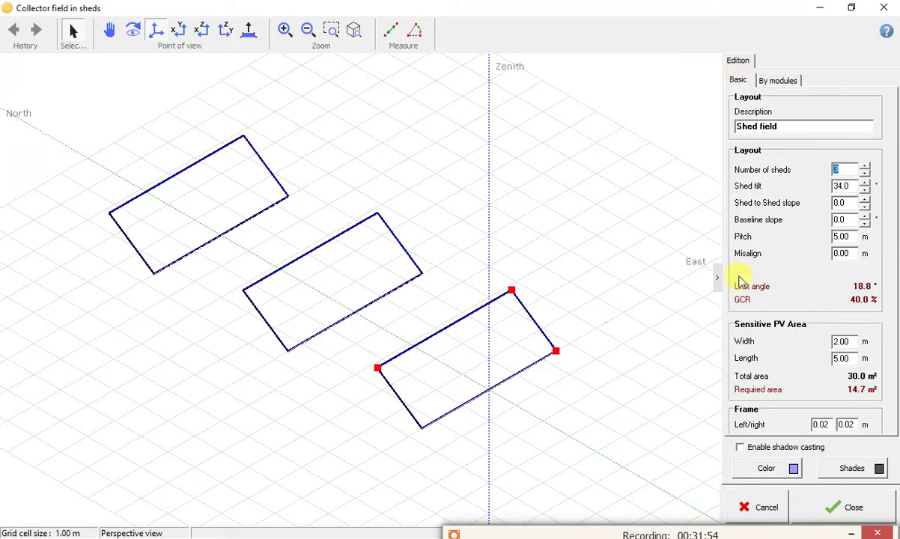
mouse_move(759, 466)
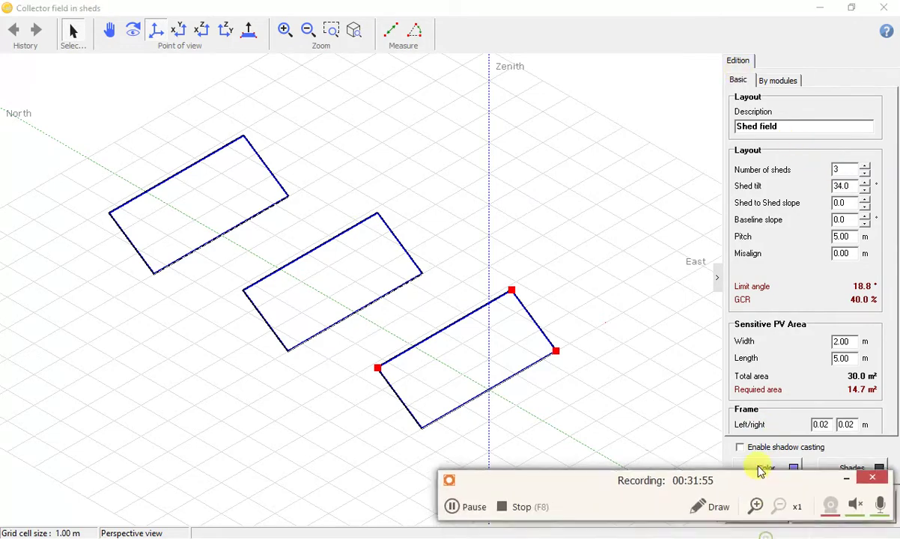
left_click(707, 495)
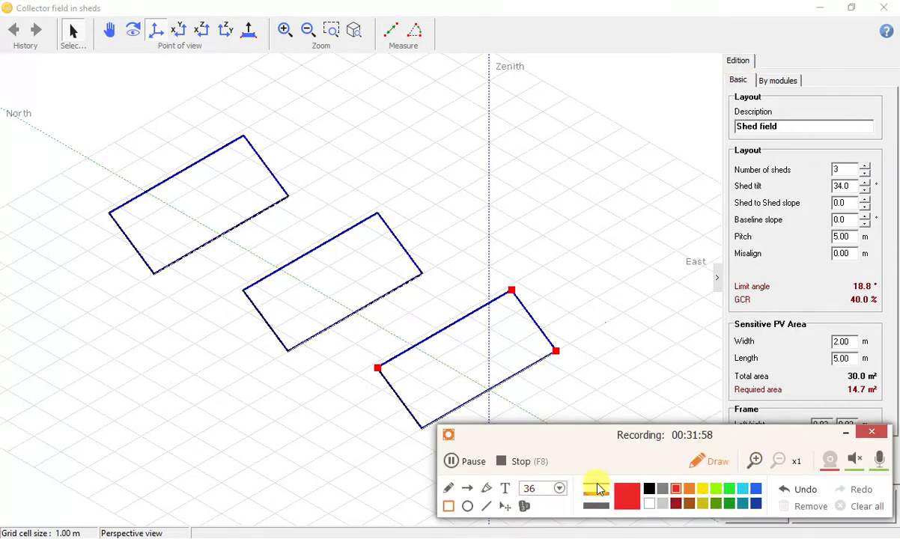
left_click_drag(713, 69, 761, 89)
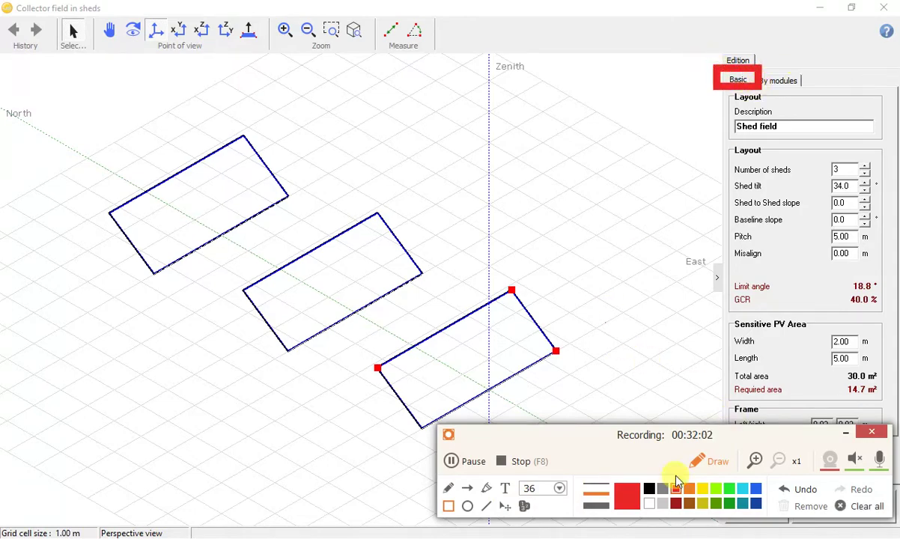
left_click(861, 506)
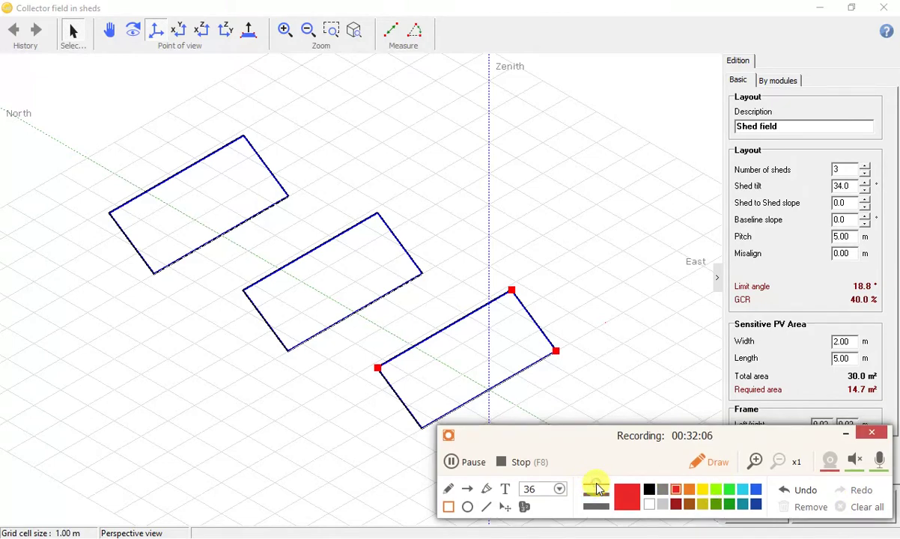
left_click_drag(717, 69, 757, 90)
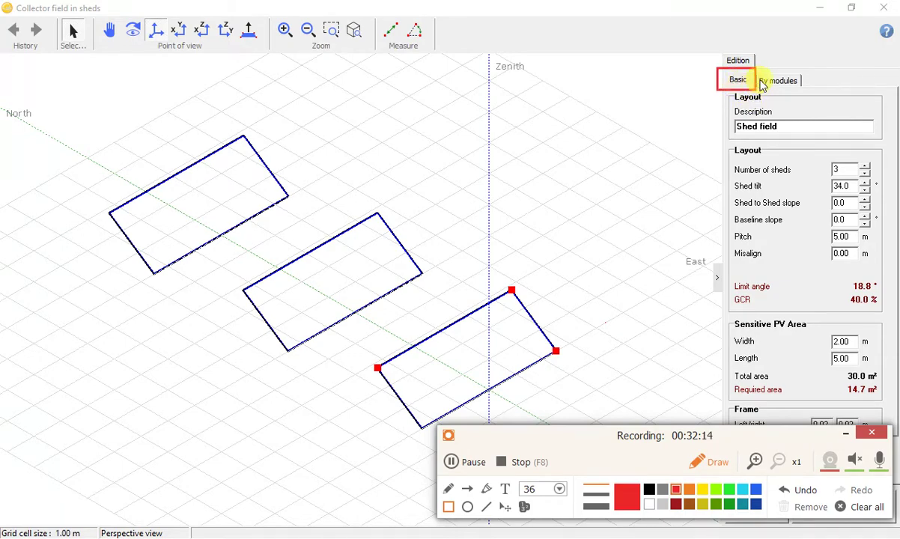
left_click_drag(758, 69, 809, 90)
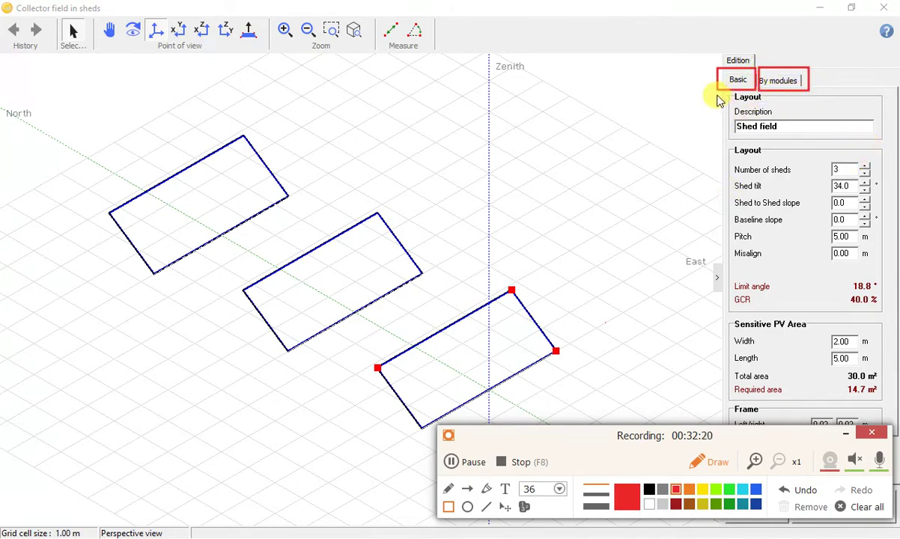
mouse_move(717, 95)
left_mouse_down()
mouse_move(837, 198)
mouse_move(891, 330)
mouse_move(876, 517)
mouse_move(895, 480)
left_mouse_up()
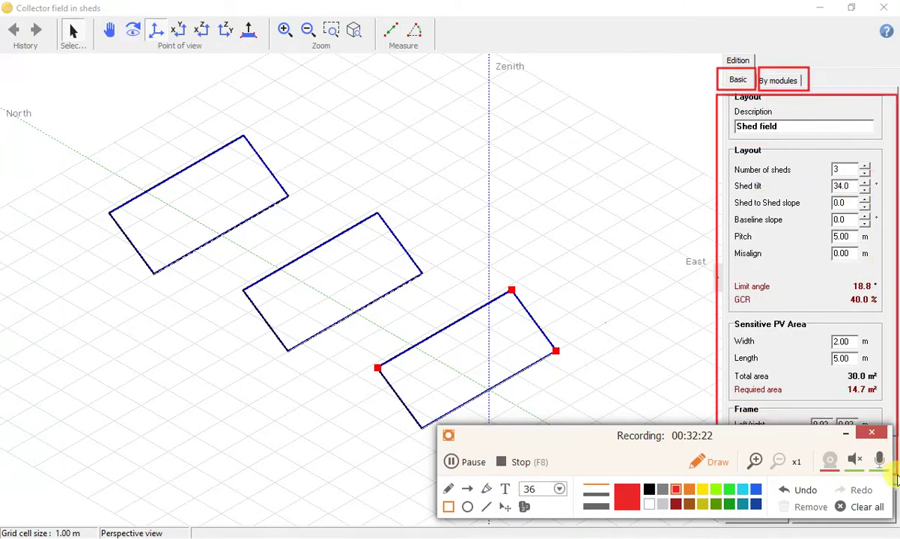
left_click_drag(758, 430, 420, 311)
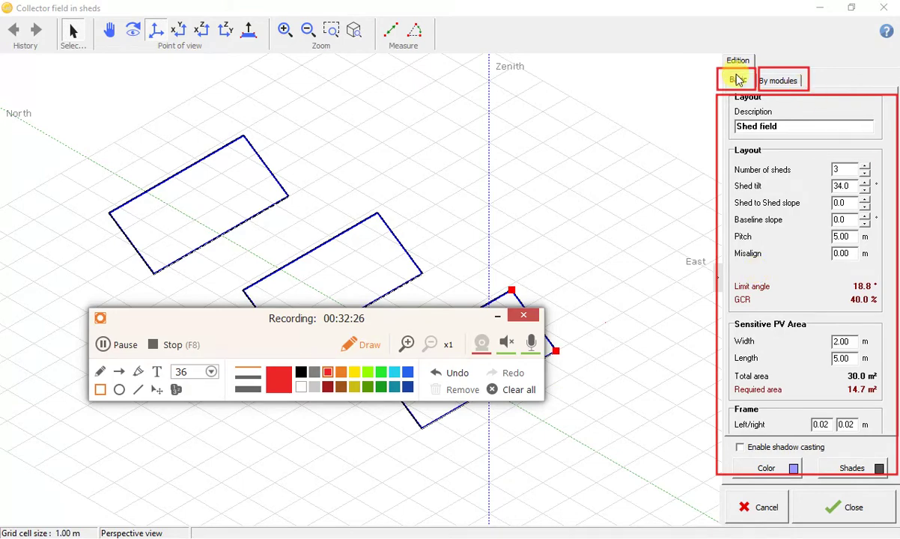
left_click(441, 372)
left_click(442, 373)
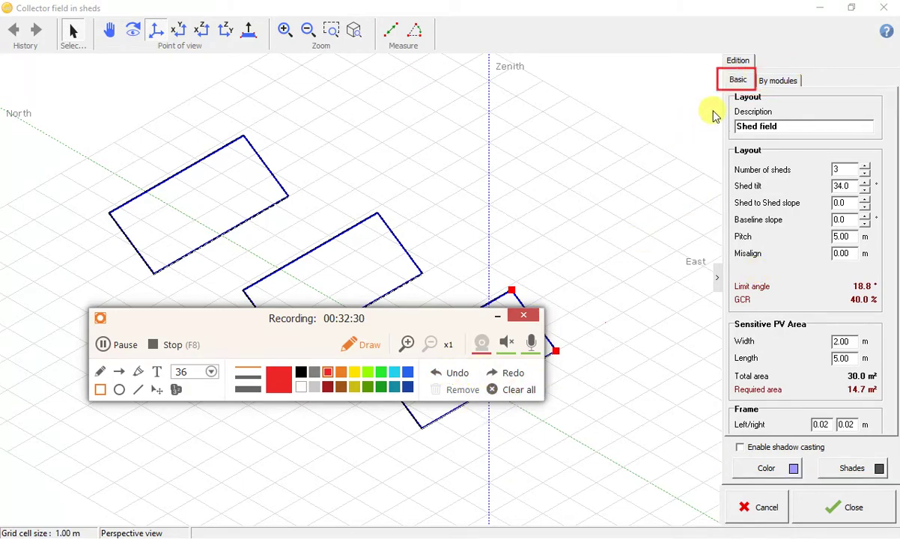
mouse_move(719, 96)
left_mouse_down()
mouse_move(894, 237)
mouse_move(890, 518)
mouse_move(896, 486)
left_mouse_up()
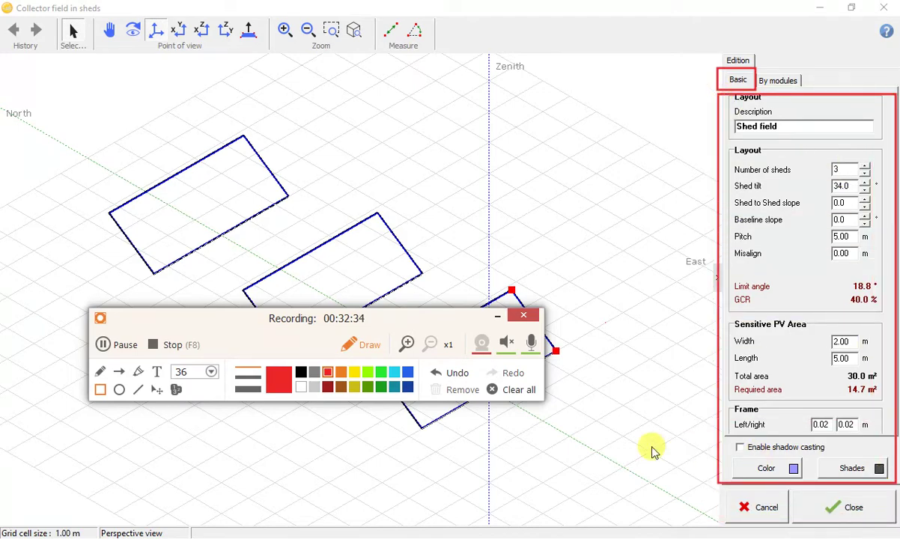
left_click(367, 344)
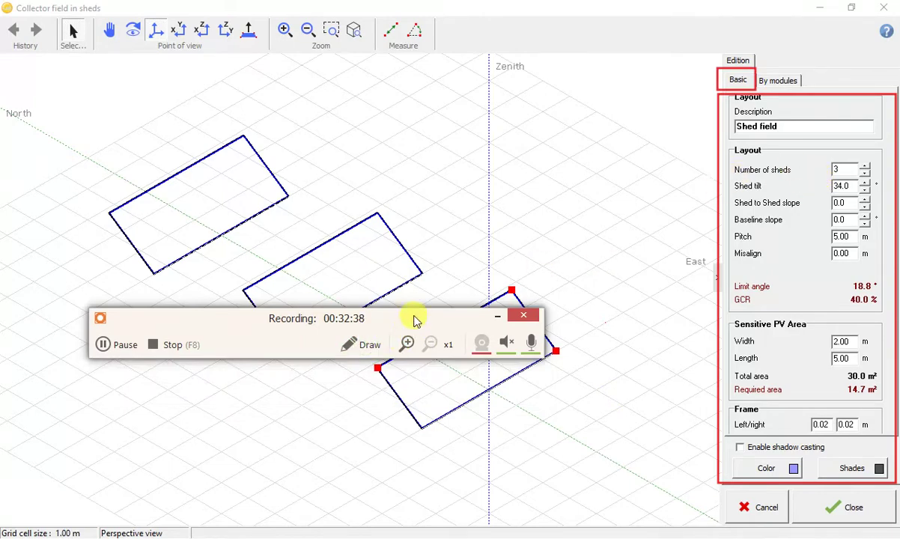
left_click_drag(412, 316, 541, 486)
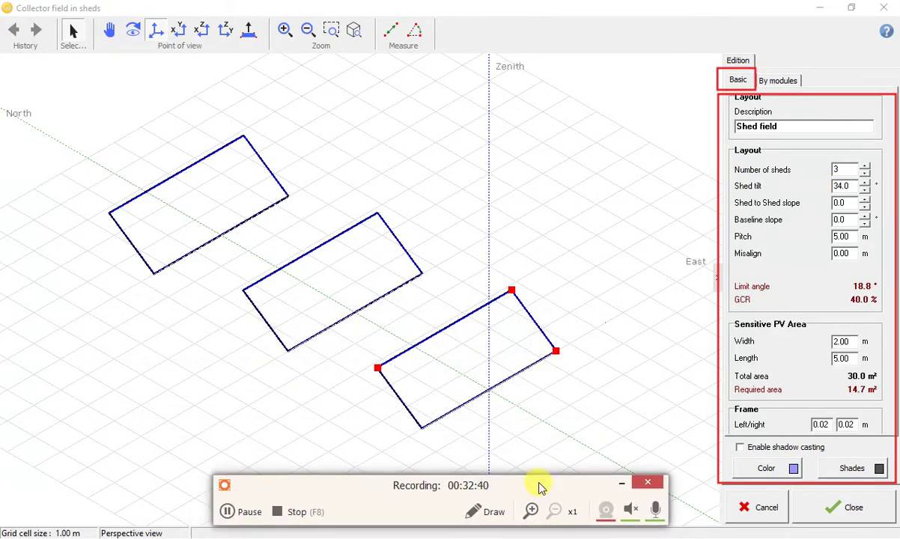
Set the number of sheds in the shed field to 1.
left_click_drag(756, 126, 709, 125)
left_click(790, 126)
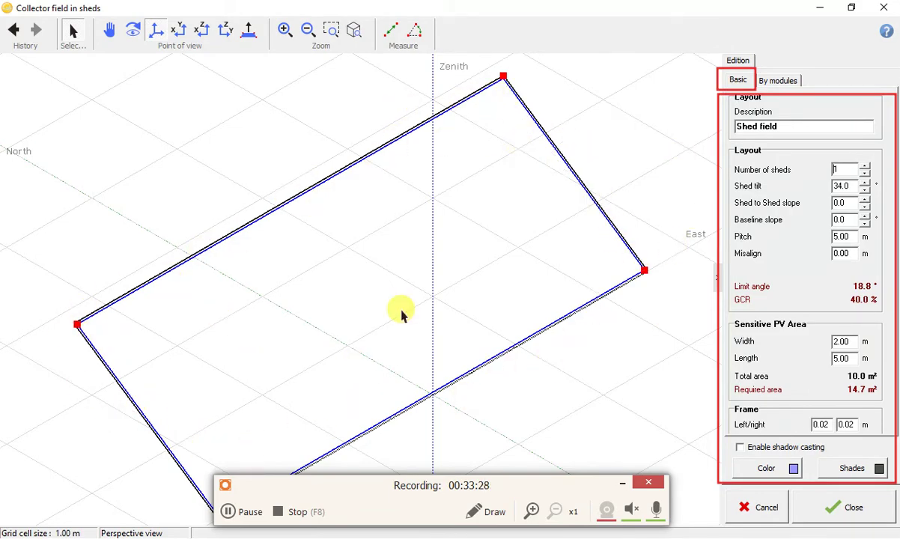
scroll(402, 297, "down", 5)
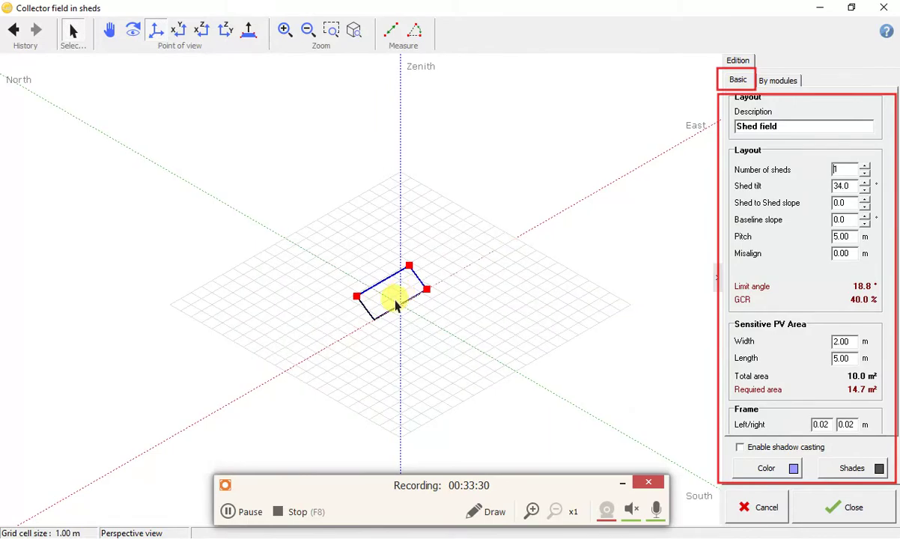
scroll(389, 291, "up", 3)
scroll(381, 284, "up", 1)
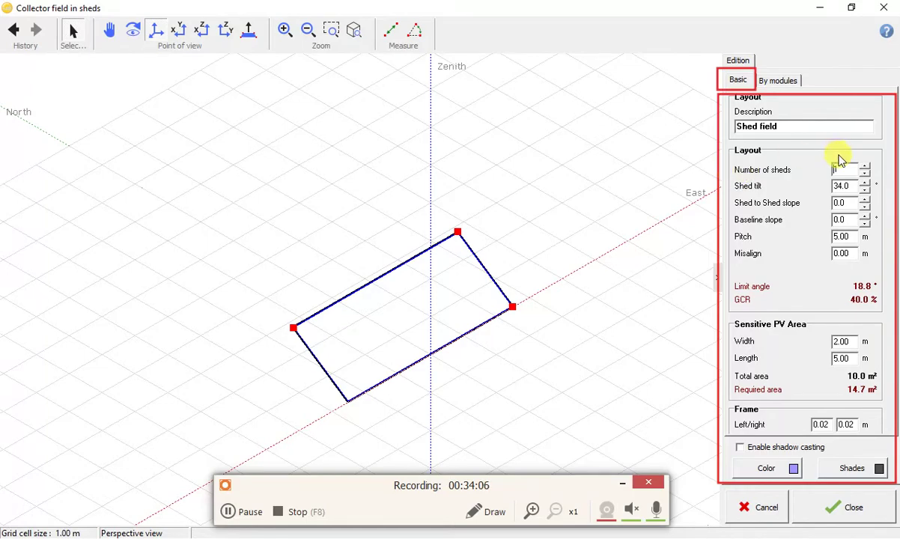
Increase the number of sheds to 8 and view the whole row in the perspective view.
left_click(865, 166)
left_click(865, 166)
left_click(865, 166)
left_click(865, 166)
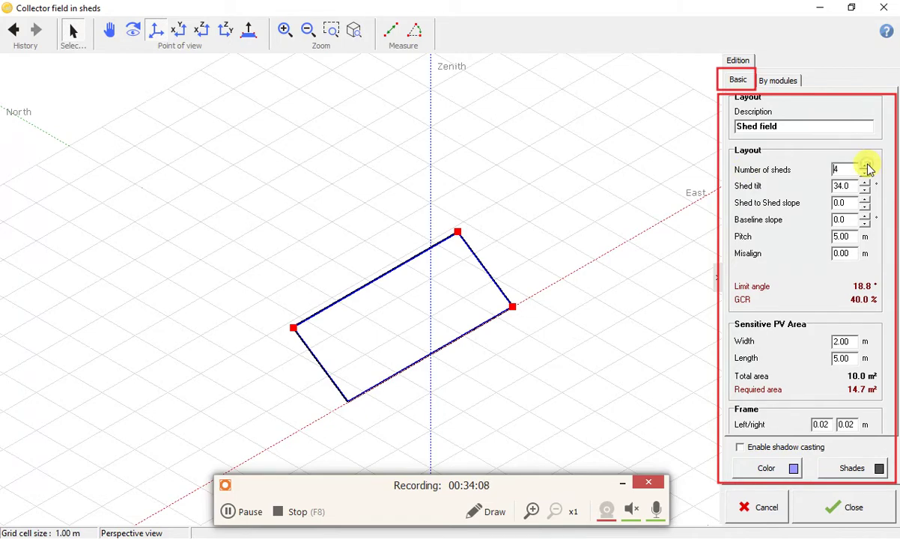
left_click(865, 166)
left_click(865, 167)
left_click(864, 166)
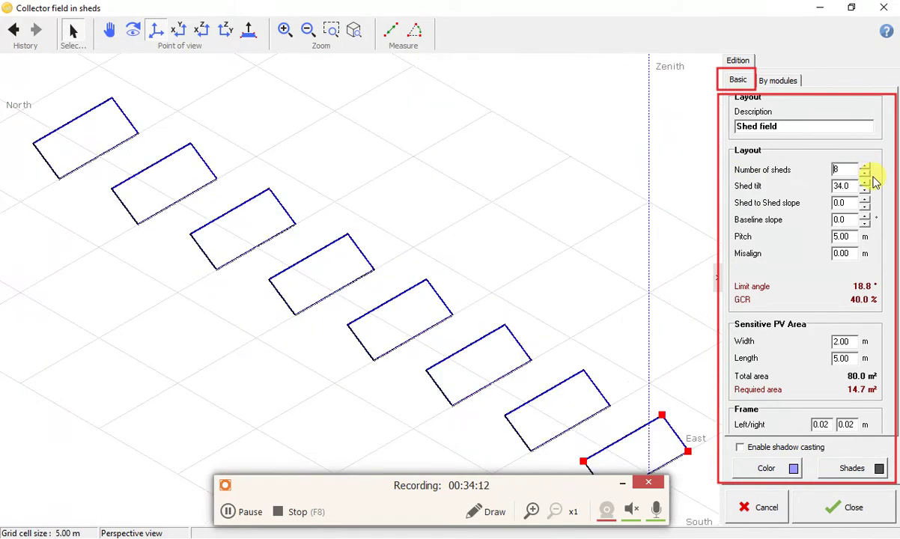
scroll(329, 341, "down", 2)
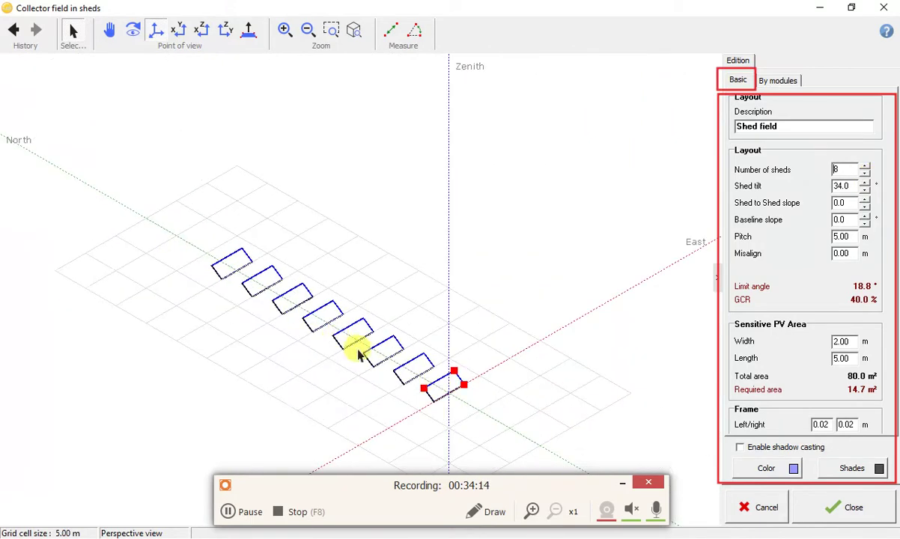
Reduce the number of sheds back to 1 and frame the single shed in the view.
left_click(864, 174)
left_click(864, 174)
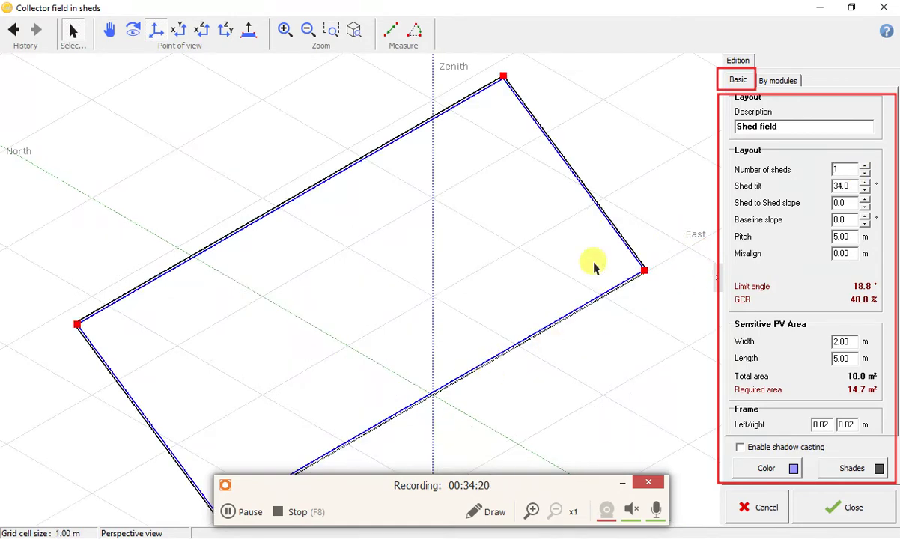
scroll(435, 301, "down", 2)
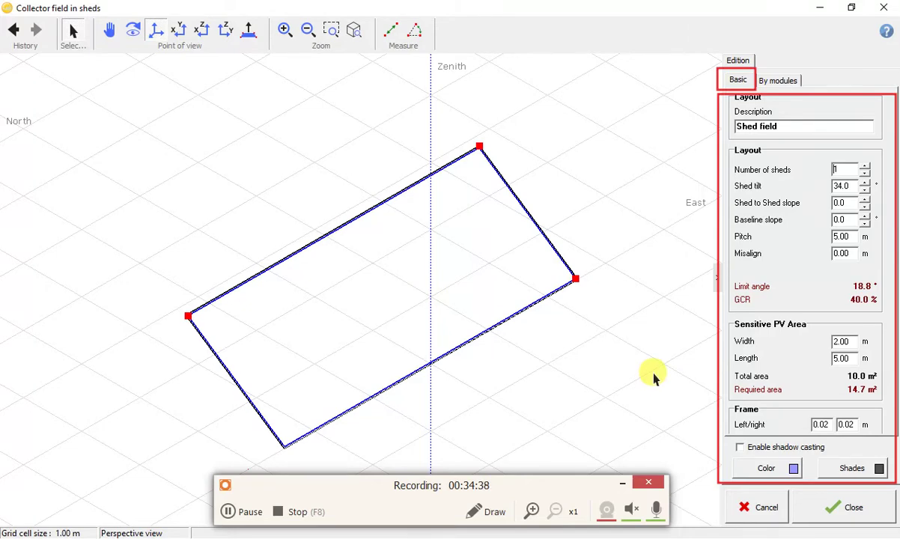
scroll(509, 311, "down", 4)
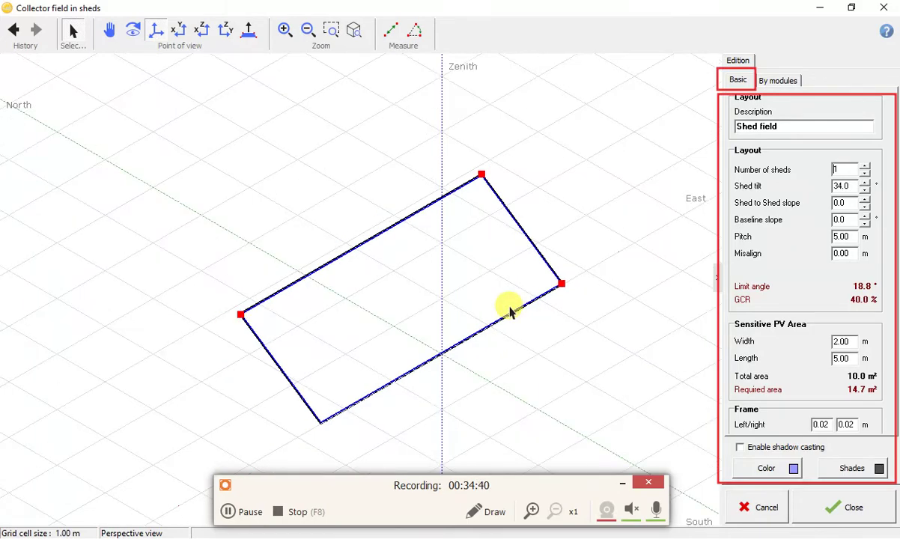
scroll(509, 311, "up", 2)
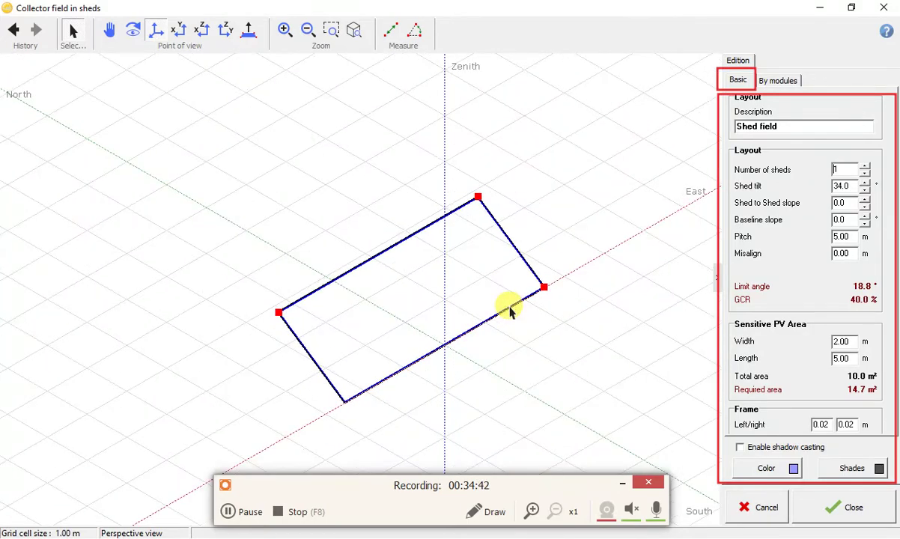
scroll(509, 311, "up", 1)
scroll(468, 306, "down", 1)
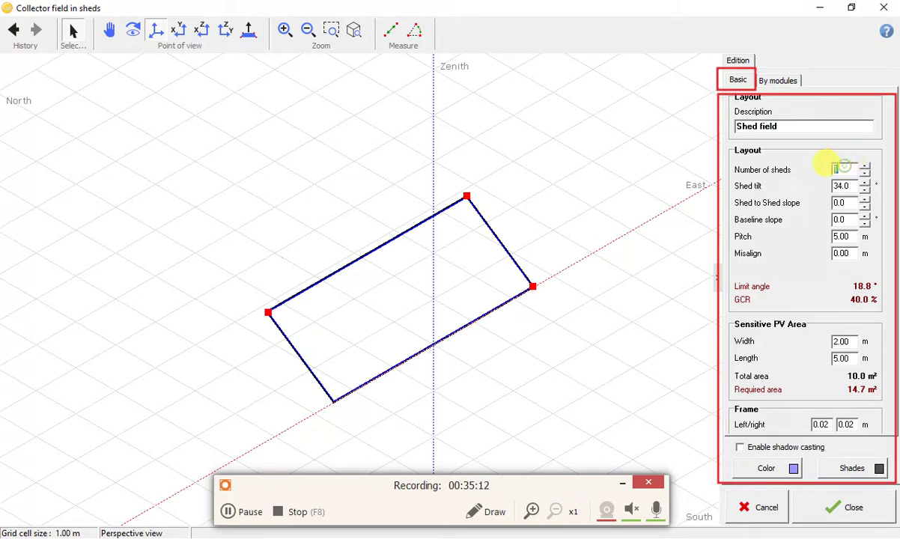
double_click(838, 169)
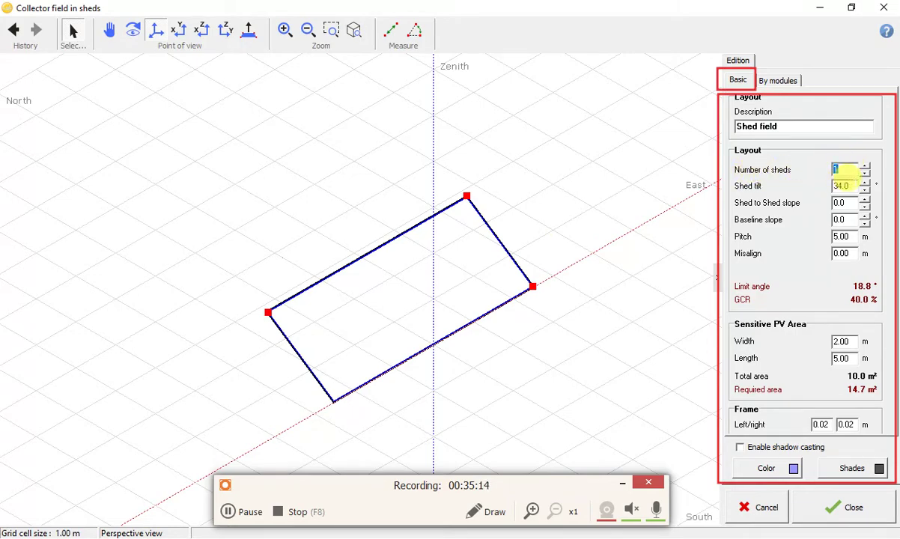
double_click(840, 185)
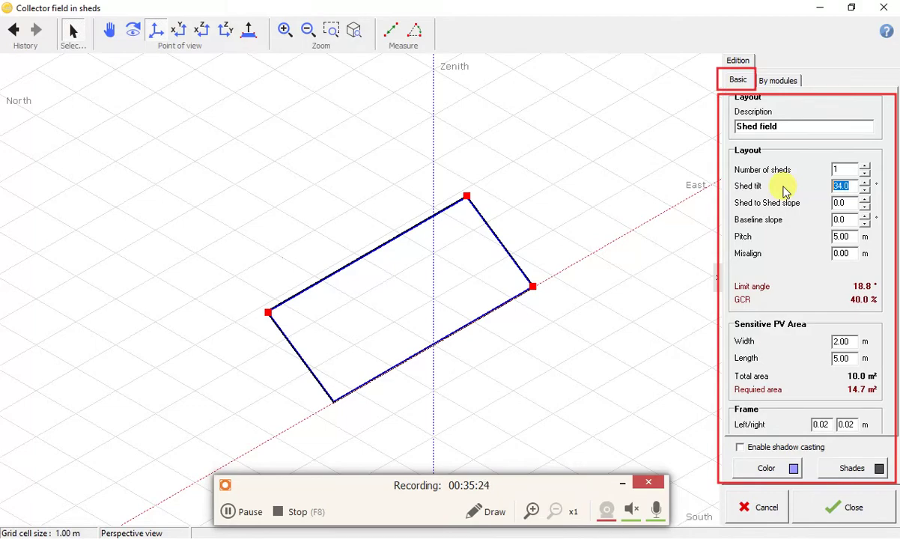
left_click(834, 186)
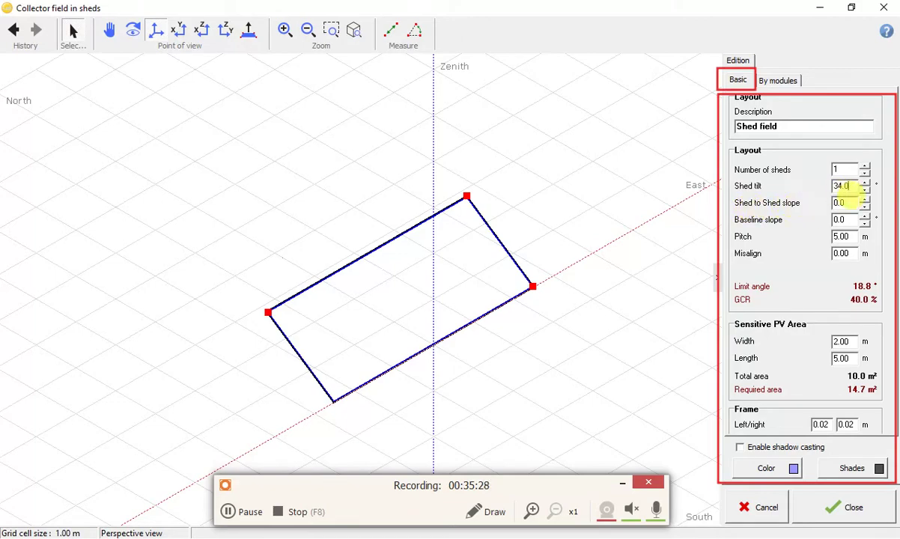
key("Tab")
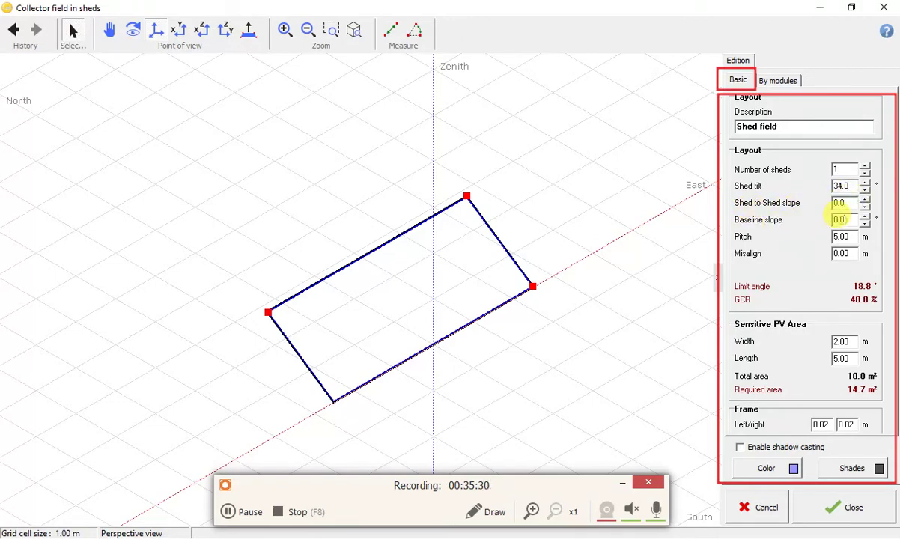
Set the number of sheds to 2 and view the pair from the side.
left_click(844, 220)
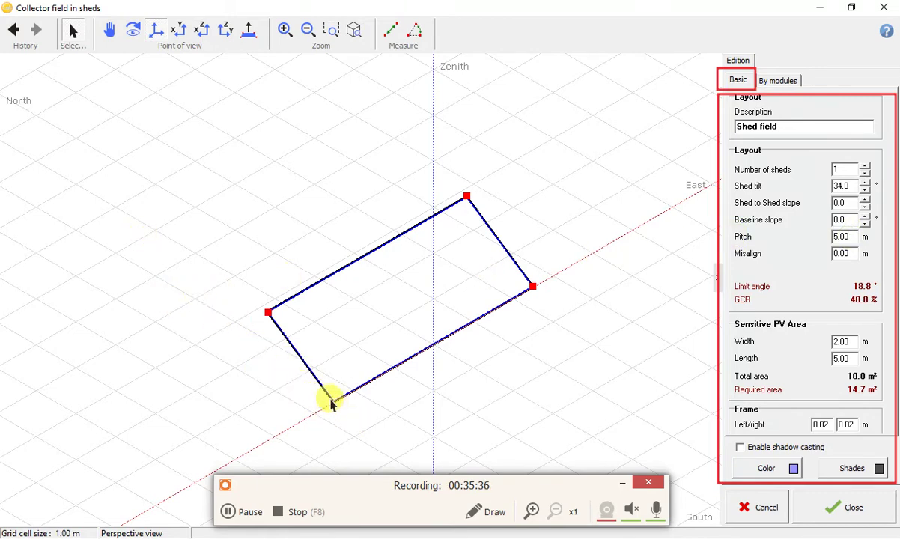
left_click(864, 166)
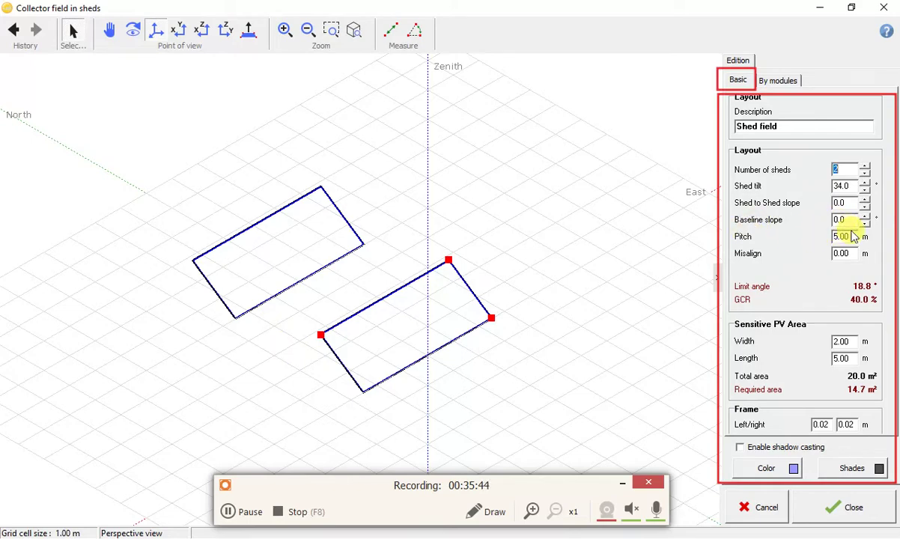
left_click_drag(291, 312, 425, 187)
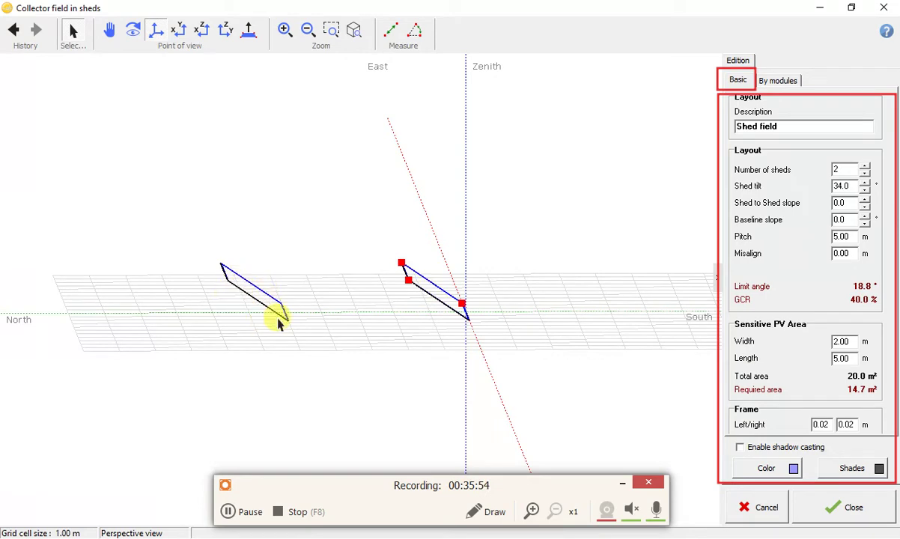
Set the pitch between the two sheds to 8 m.
left_click(837, 237)
type("8")
double_click(837, 236)
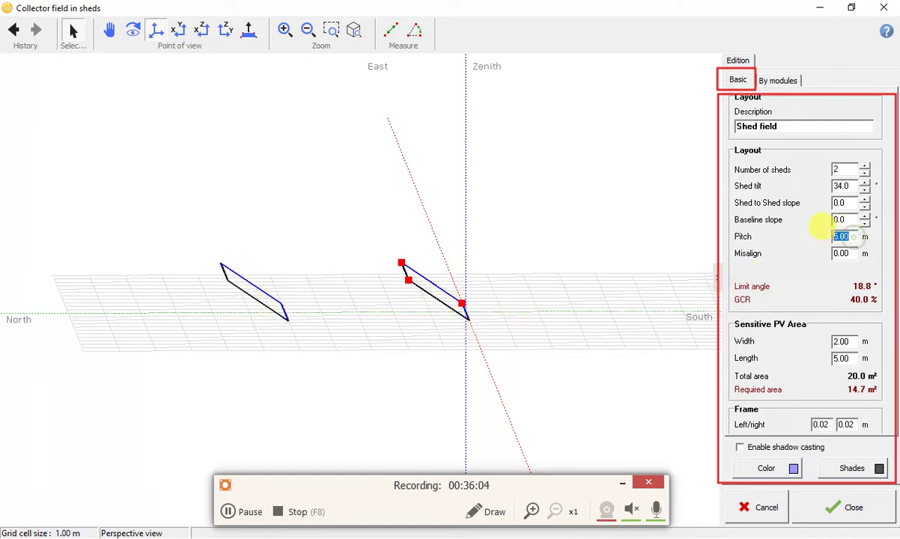
type("8")
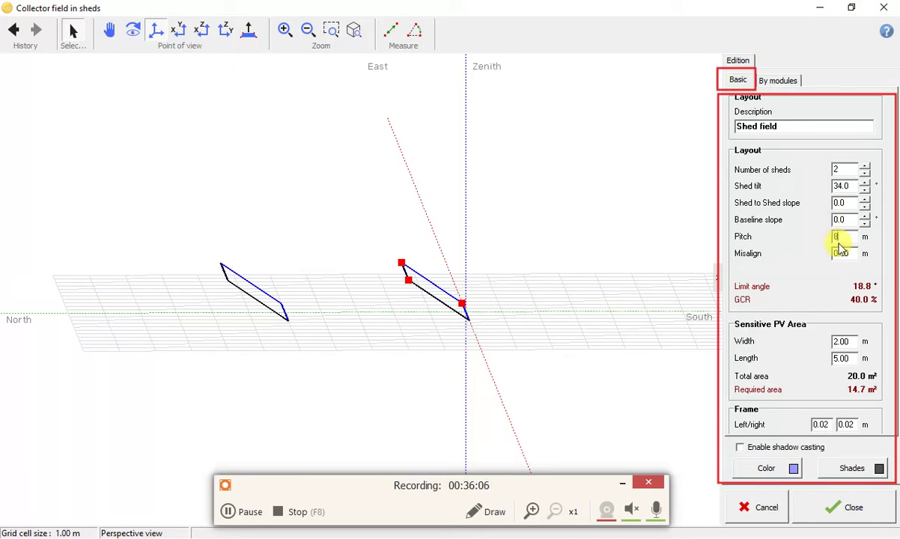
key("Return")
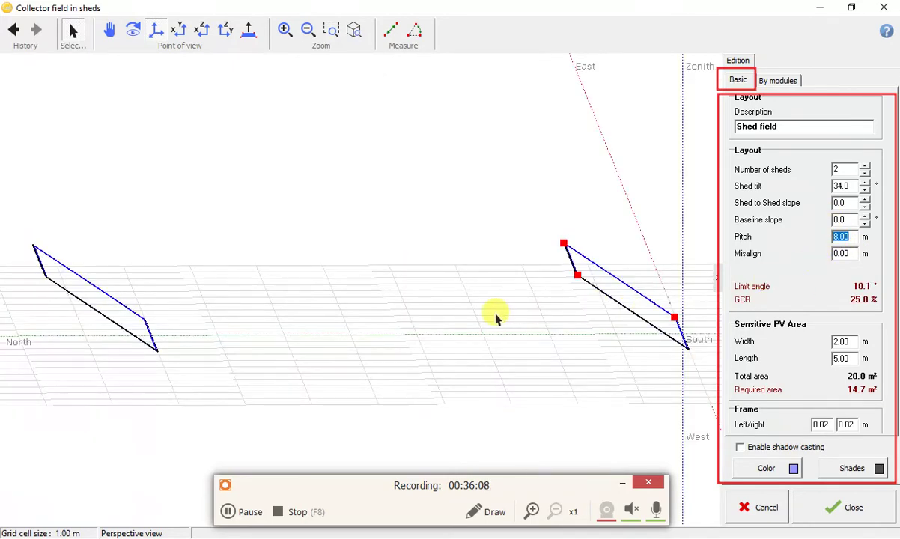
Widen the pitch between the two sheds to 10 m.
scroll(492, 315, "down", 2)
scroll(534, 333, "down", 2)
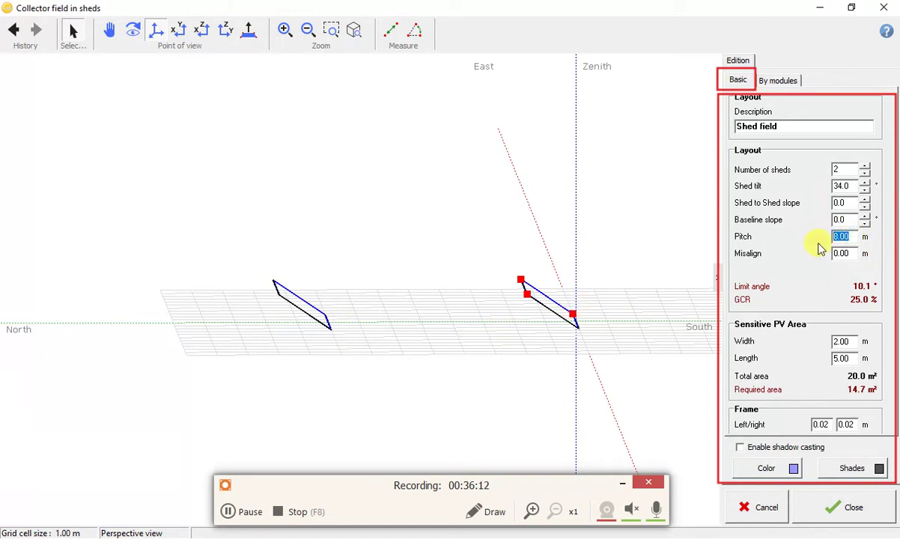
type("10")
key("Return")
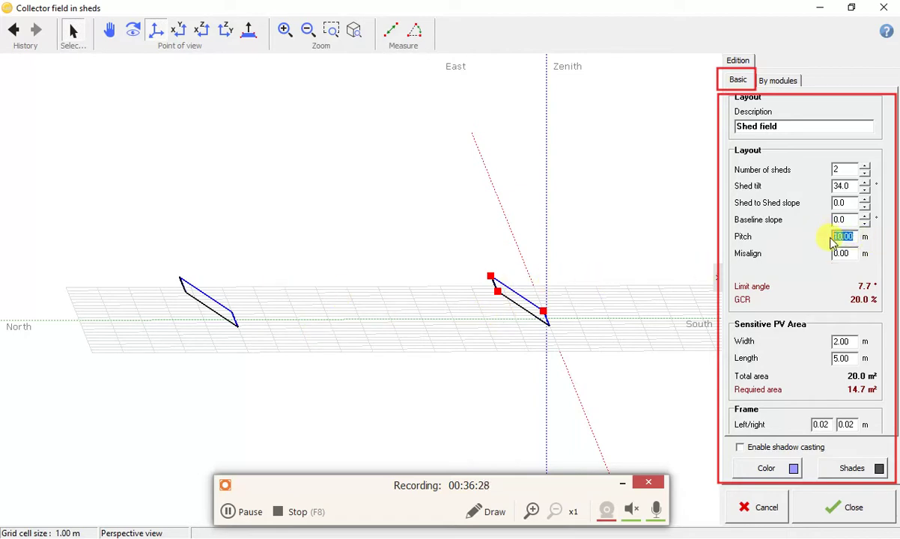
Reduce the pitch between the sheds to 2 m and view the closer spacing.
type("2")
key("Return")
scroll(430, 314, "down", 2)
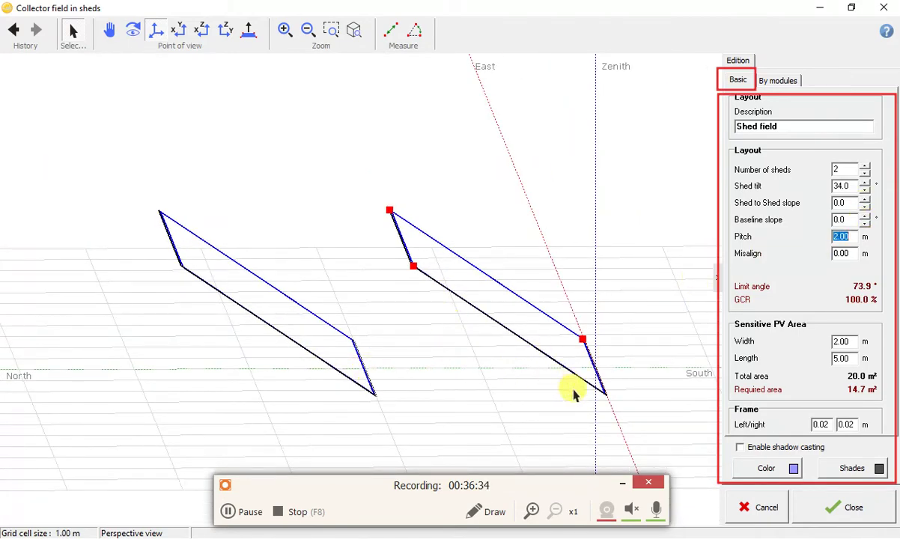
left_click_drag(488, 305, 460, 298)
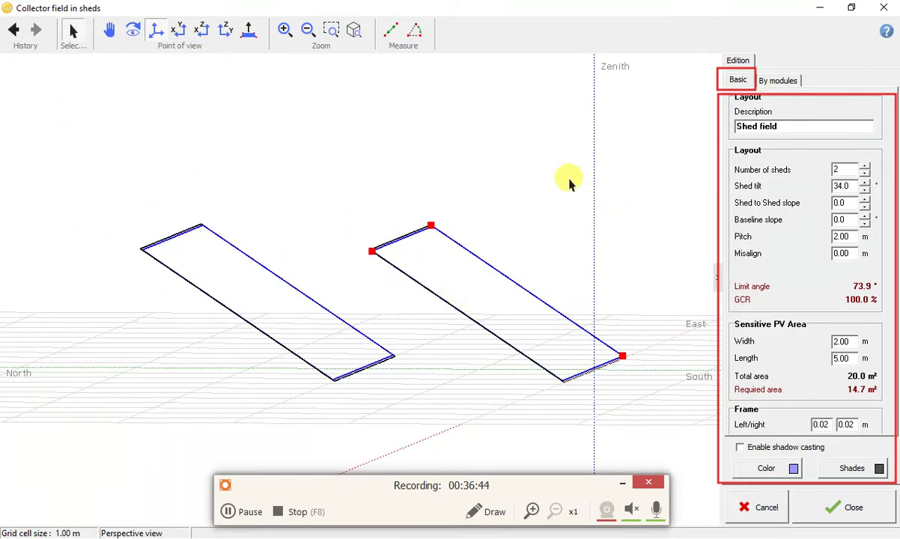
Set the number of sheds to 3 and examine the row from several angles.
left_click_drag(466, 248, 446, 237)
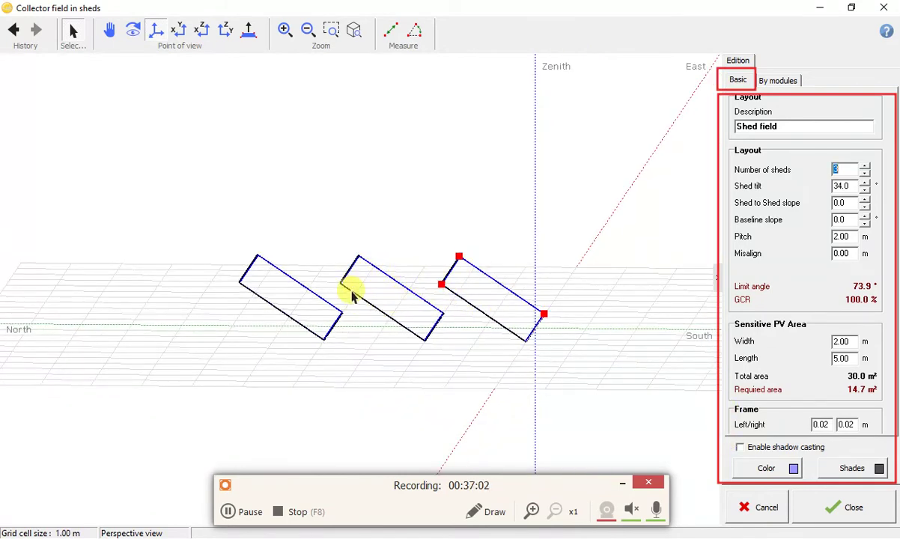
left_click(441, 283)
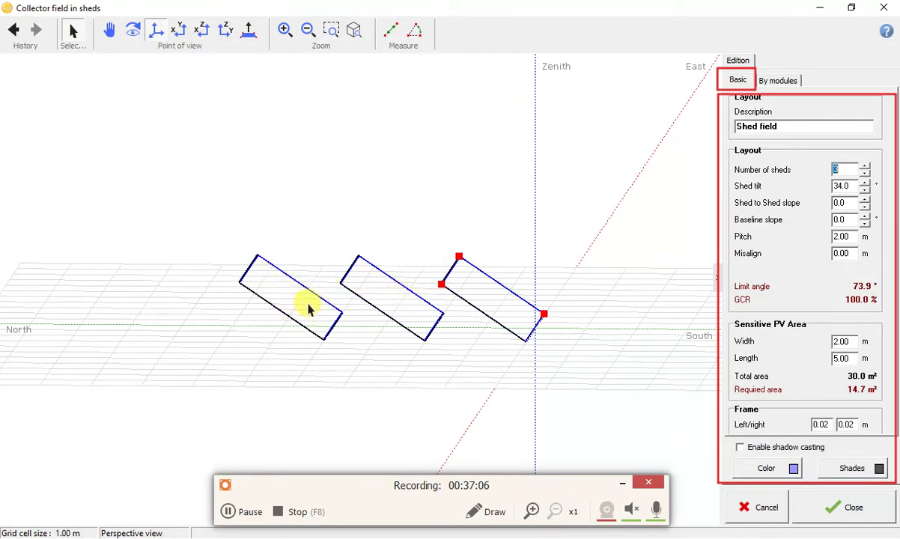
left_click_drag(498, 273, 94, 293)
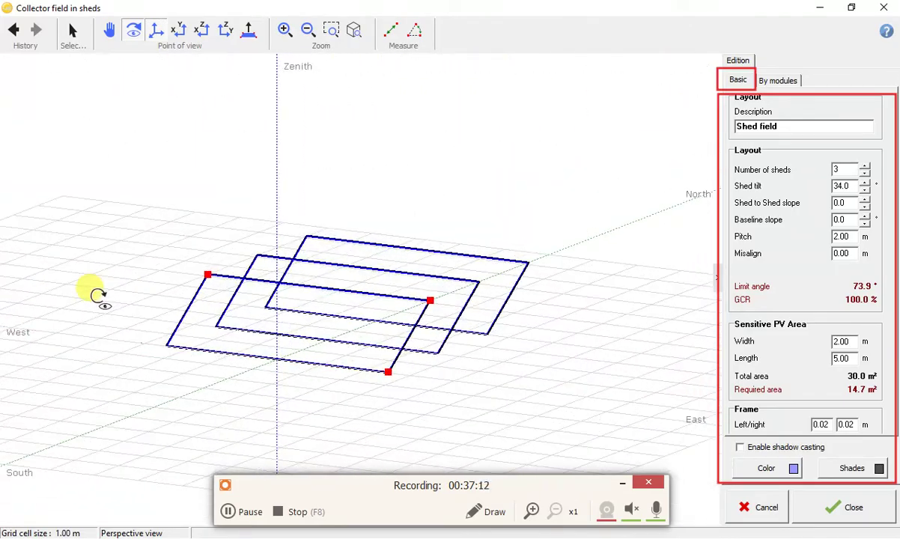
left_click_drag(233, 310, 502, 341)
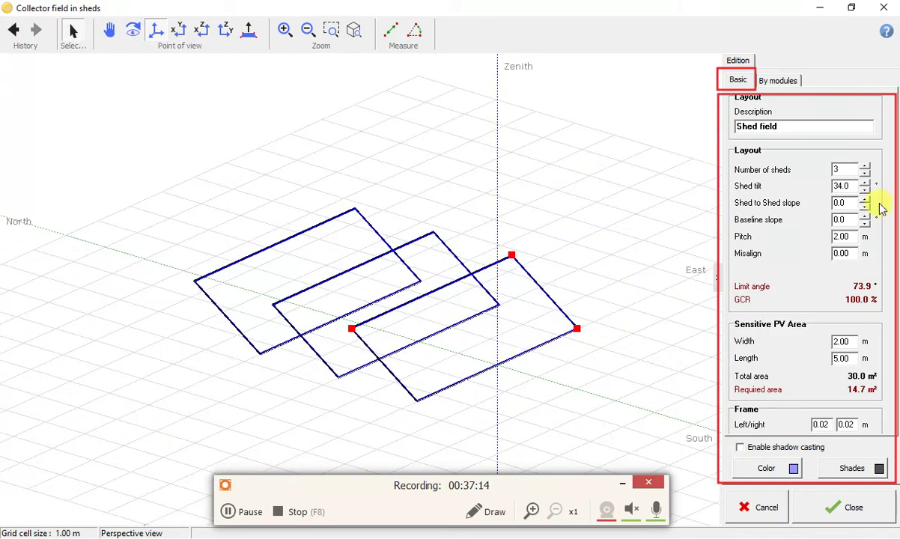
Set the number of sheds back to 1 and switch to the field's sizing by modules.
key("Tab")
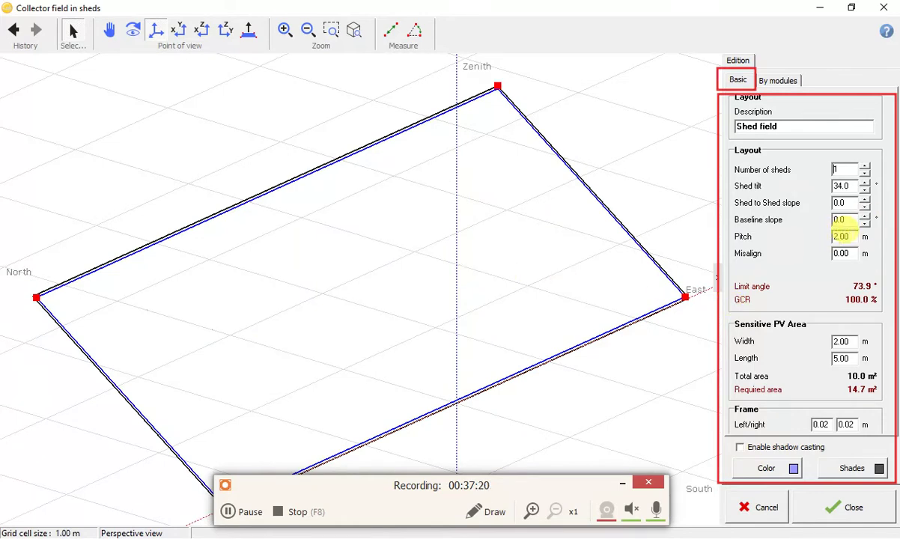
double_click(846, 236)
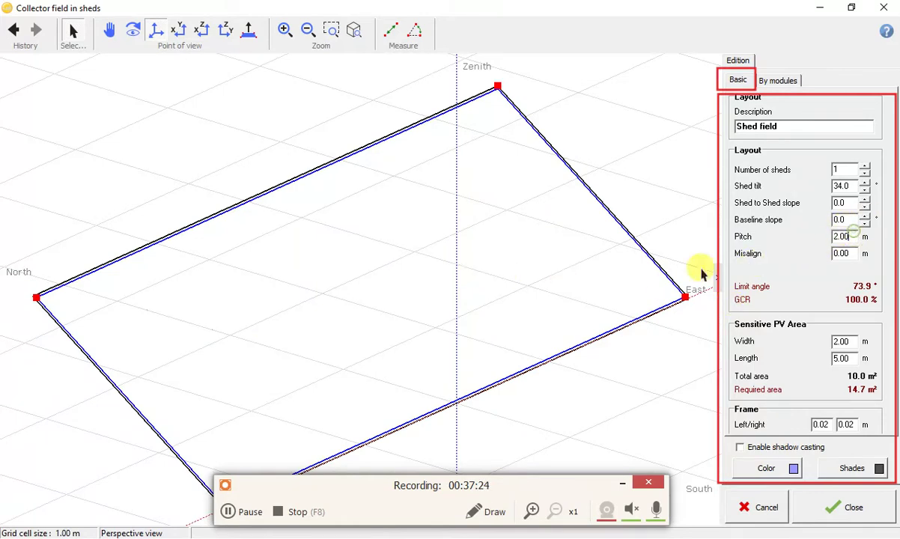
scroll(573, 261, "down", 5)
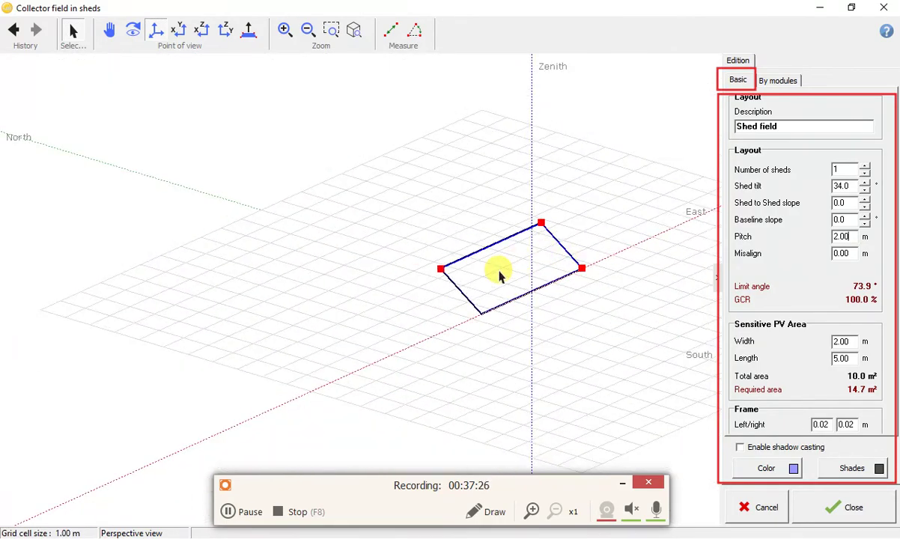
left_click_drag(498, 271, 576, 262)
scroll(530, 247, "up", 3)
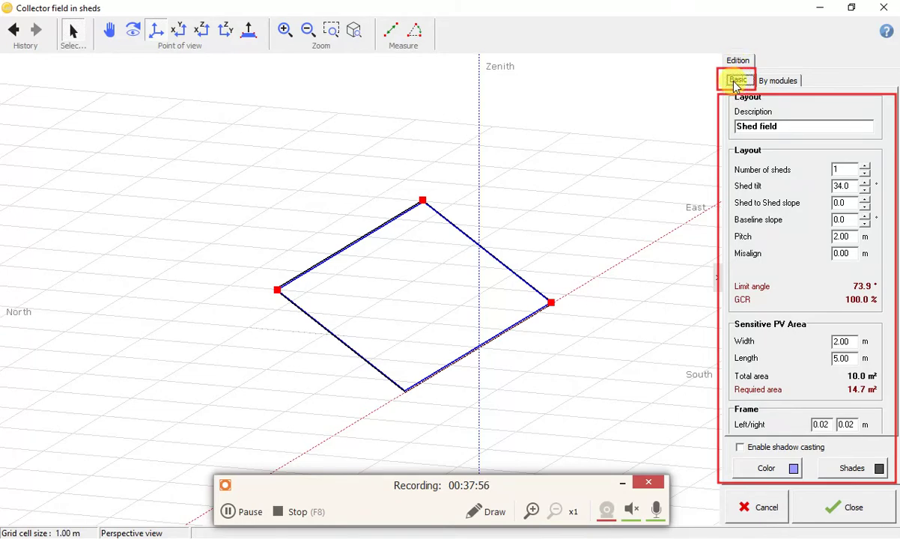
left_click(784, 81)
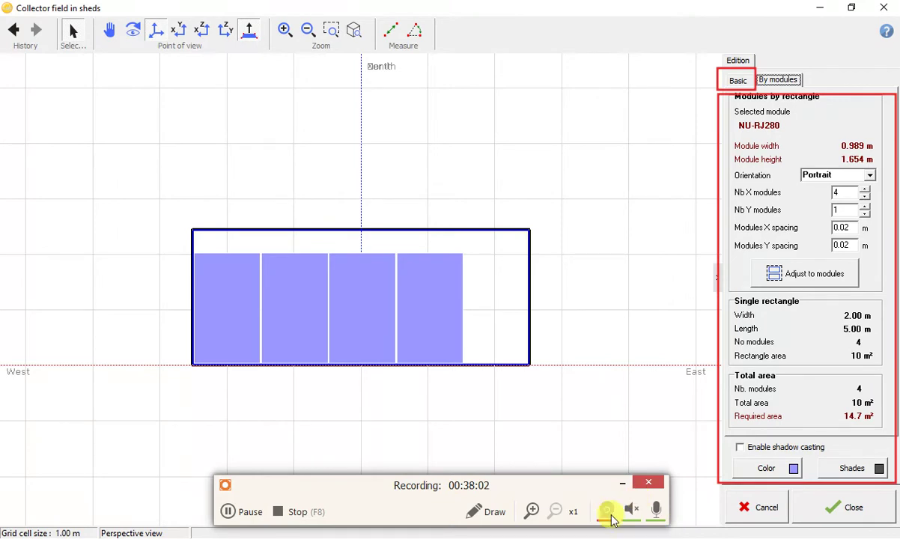
left_click(469, 515)
left_click(643, 505)
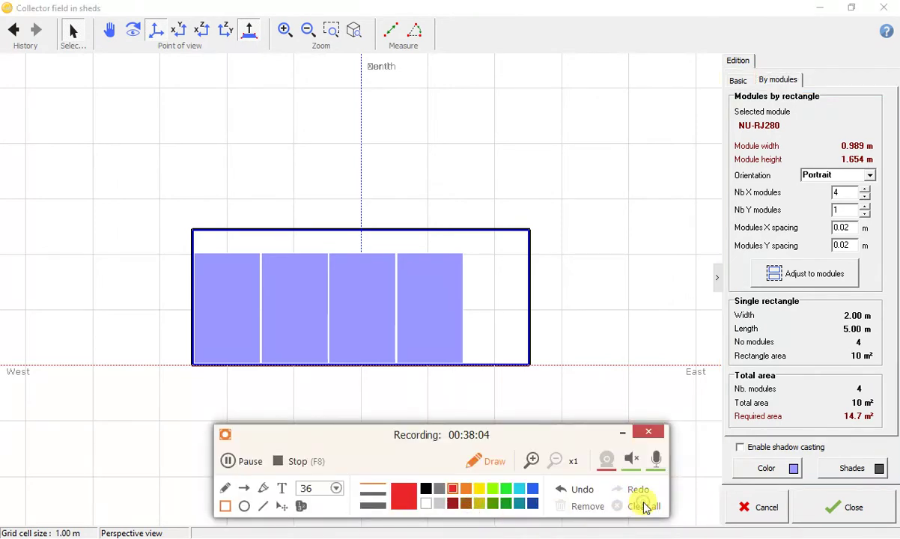
left_click(493, 488)
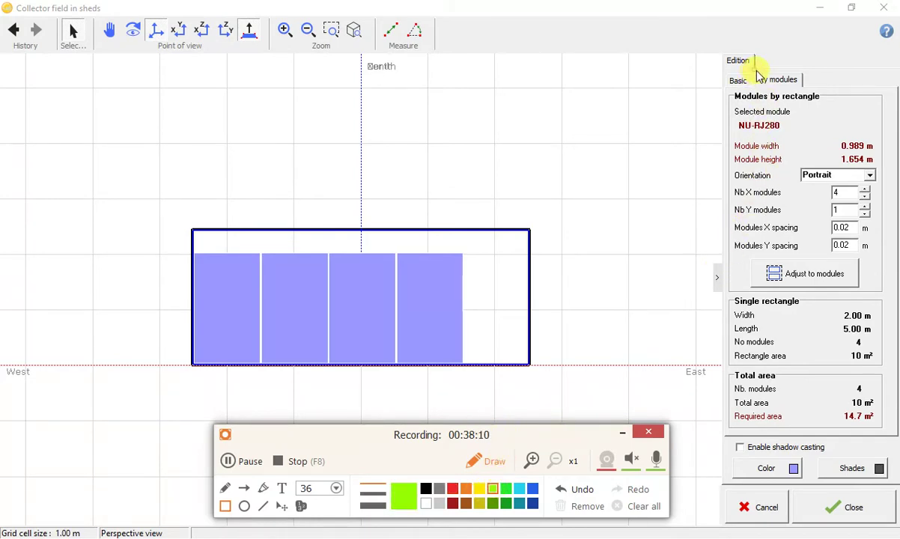
left_click_drag(755, 71, 806, 88)
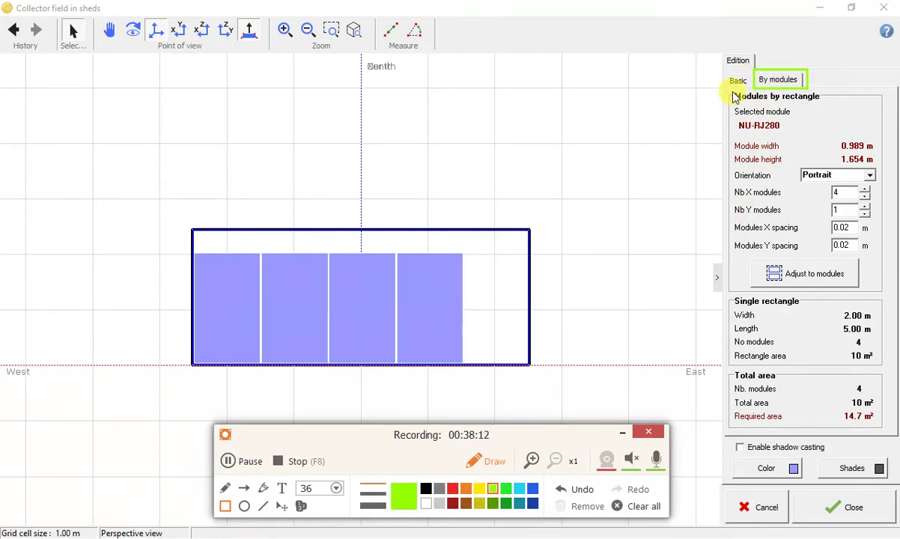
mouse_move(727, 93)
left_mouse_down()
mouse_move(795, 128)
mouse_move(894, 414)
mouse_move(891, 455)
left_mouse_up()
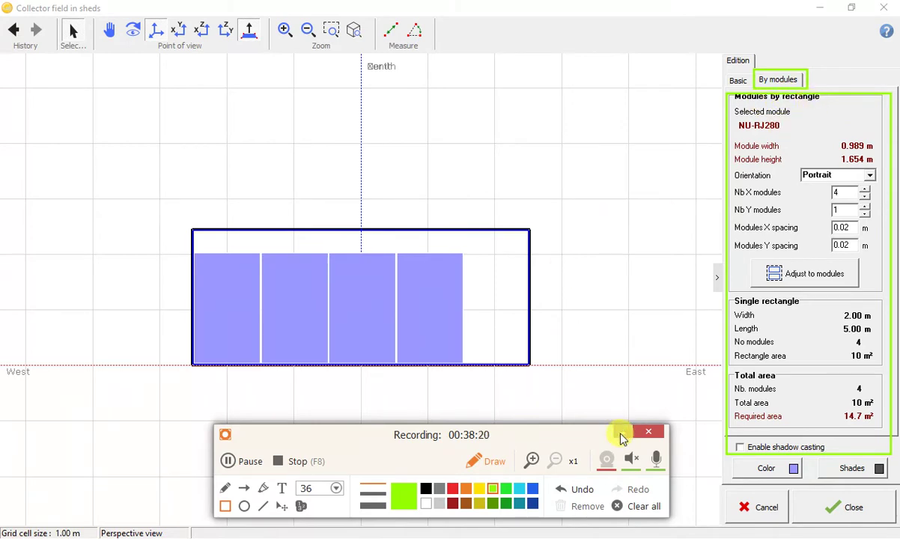
left_click(491, 461)
left_click_drag(547, 439, 571, 445)
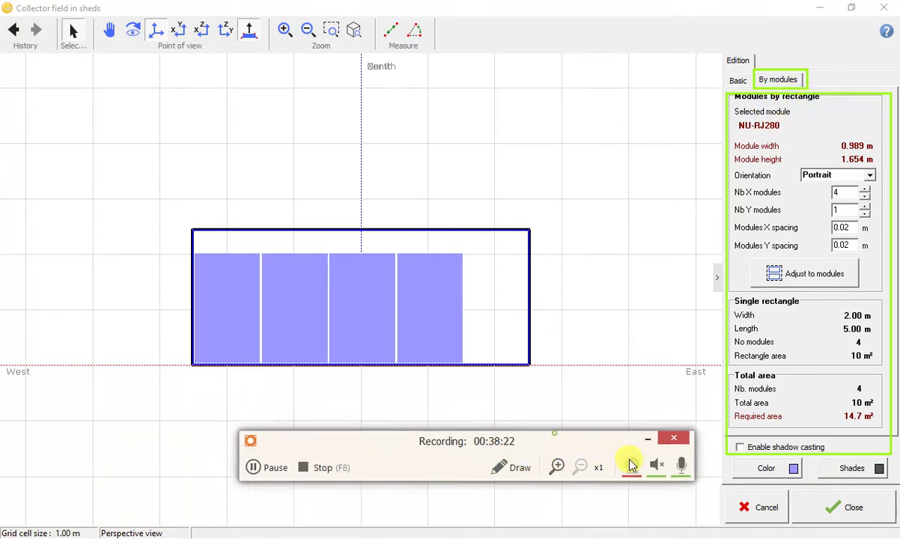
Try the Landscape module orientation and set the orientation back to Portrait.
left_click(747, 134)
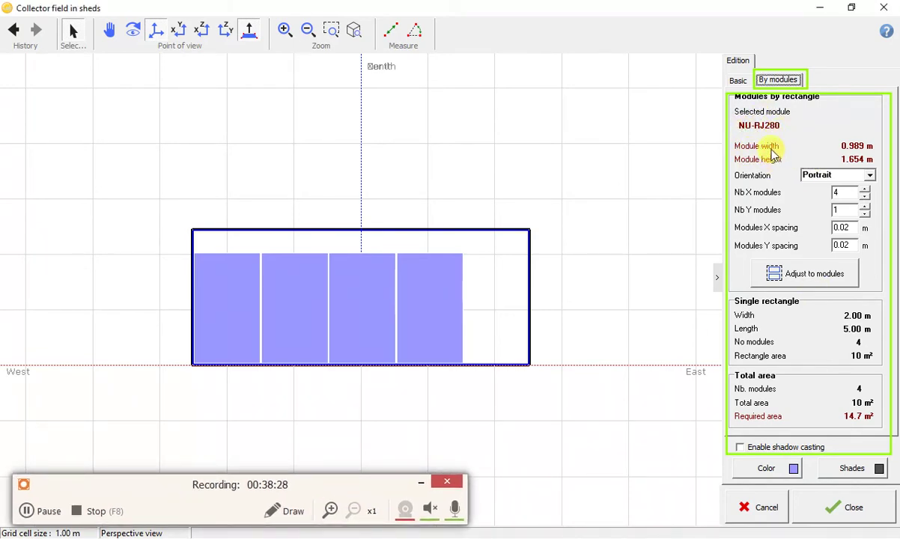
left_click(869, 176)
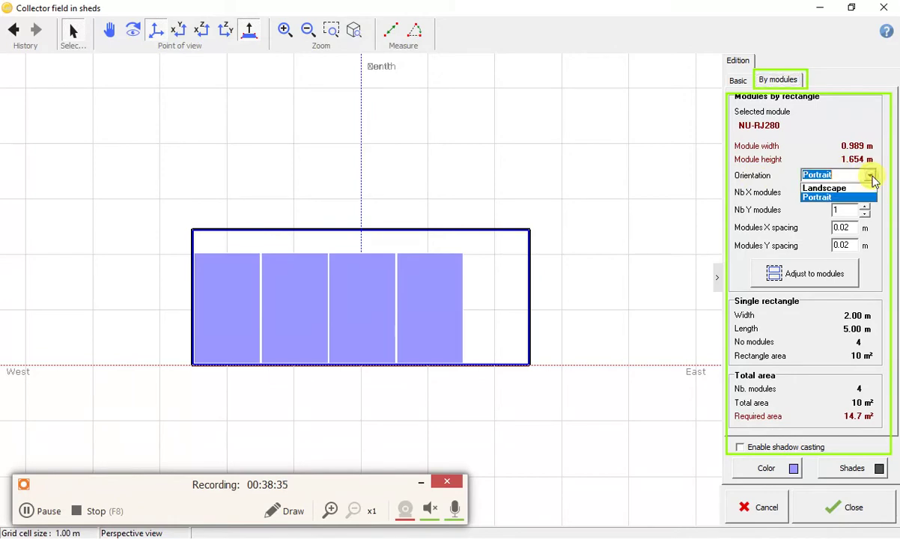
left_click(828, 189)
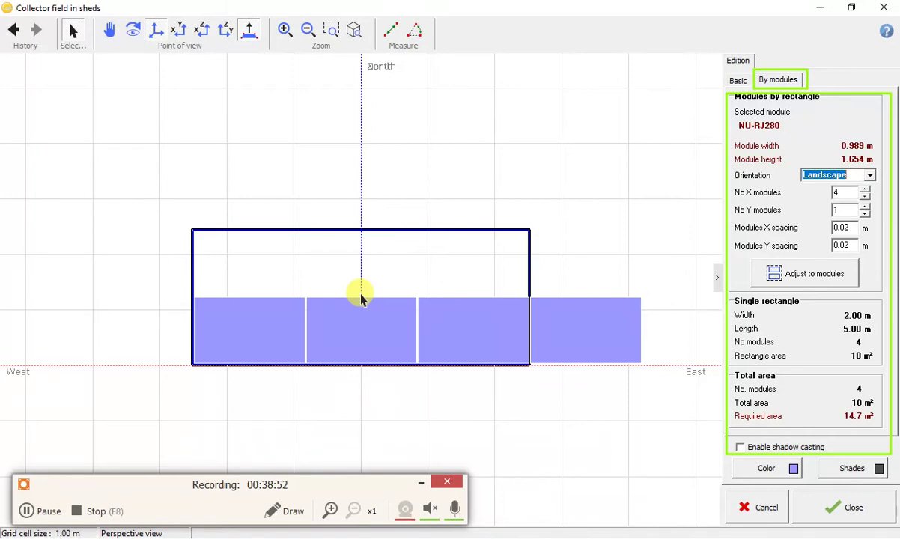
left_click(812, 175)
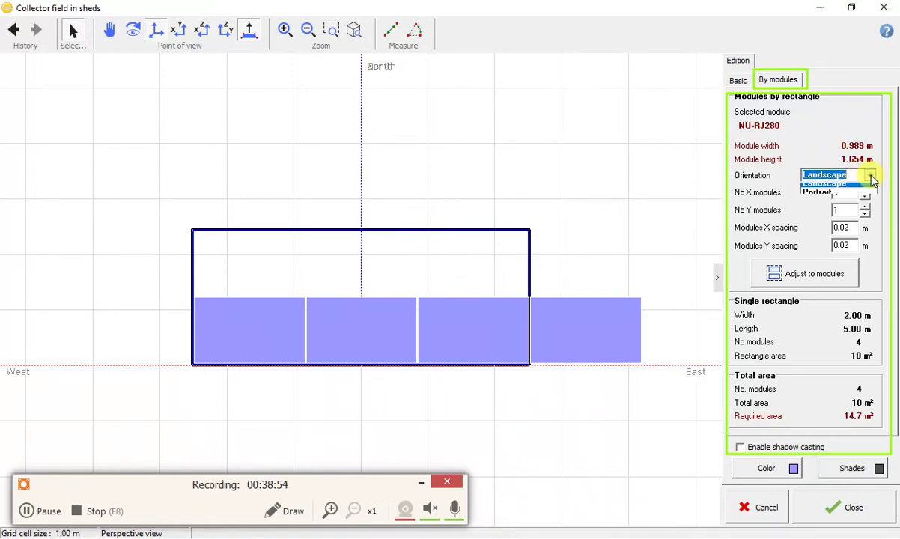
left_click(844, 198)
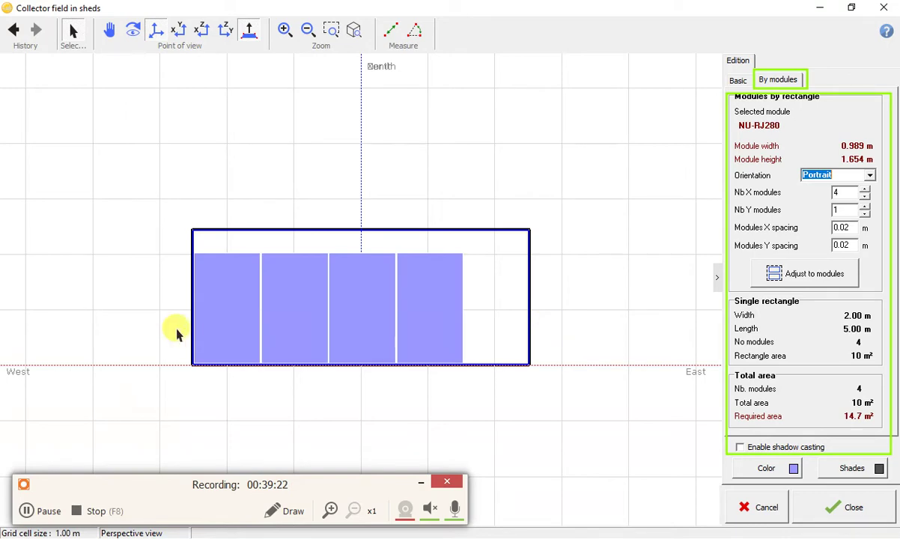
left_click(284, 511)
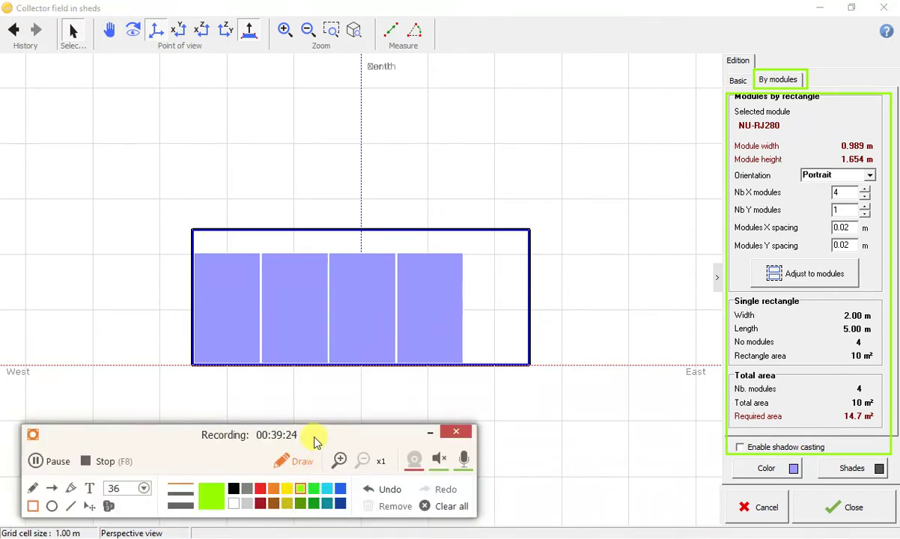
mouse_move(318, 437)
left_mouse_down()
mouse_move(469, 421)
mouse_move(520, 433)
left_mouse_up()
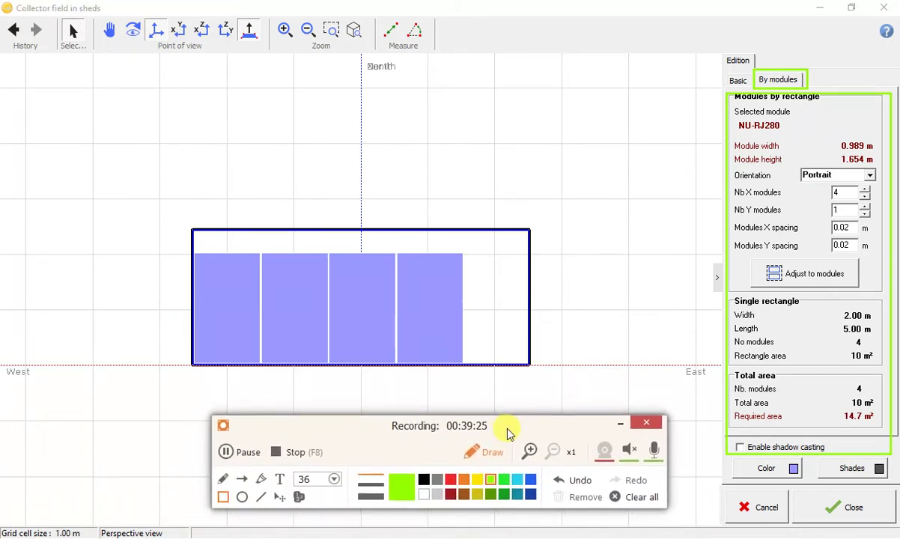
left_click(248, 482)
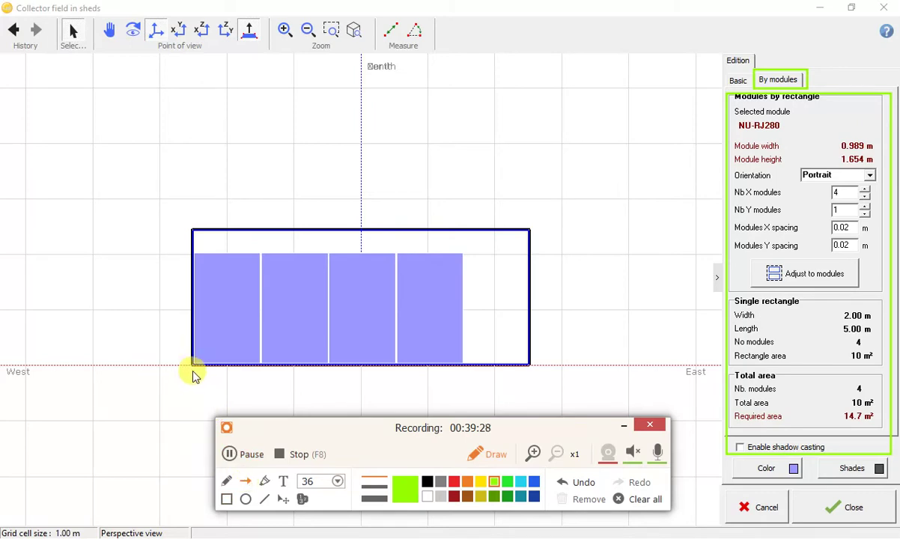
mouse_move(193, 371)
left_mouse_down()
mouse_move(299, 396)
mouse_move(557, 372)
mouse_move(549, 371)
left_mouse_up()
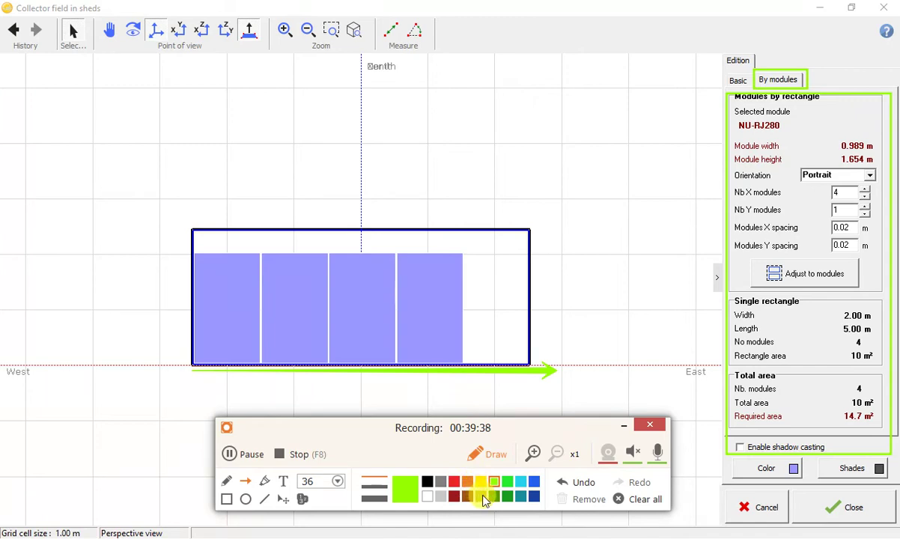
left_click(534, 482)
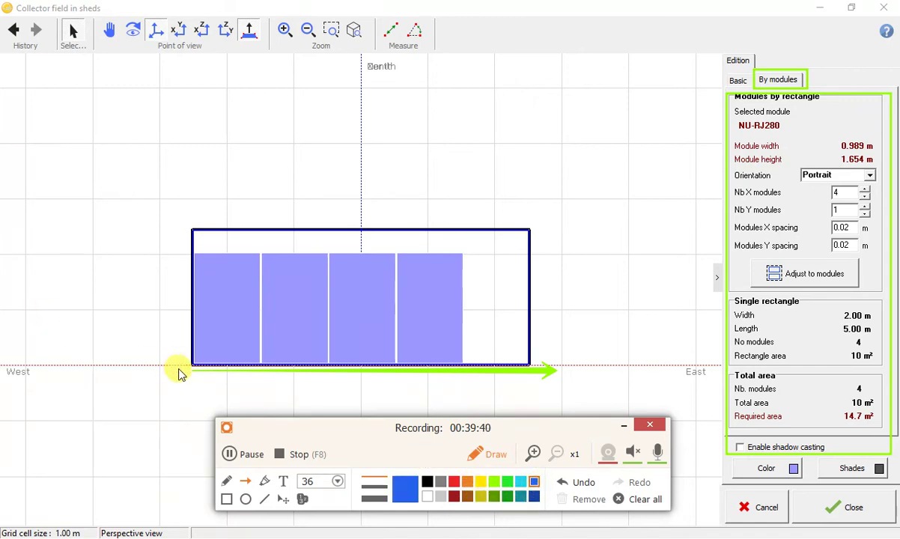
left_click_drag(179, 368, 181, 202)
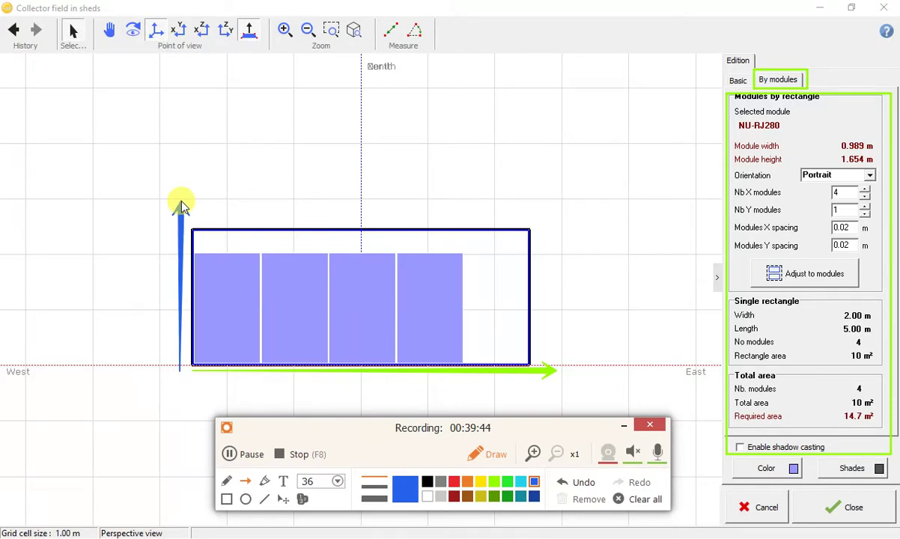
Raise the number of modules in the X direction to 8 and view the extended row.
left_click(485, 461)
left_click_drag(523, 432, 331, 466)
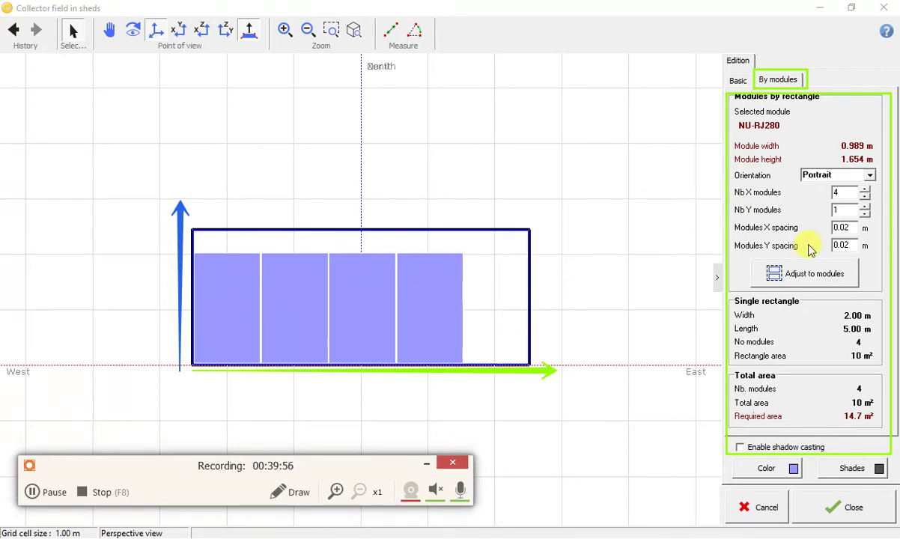
left_click(865, 189)
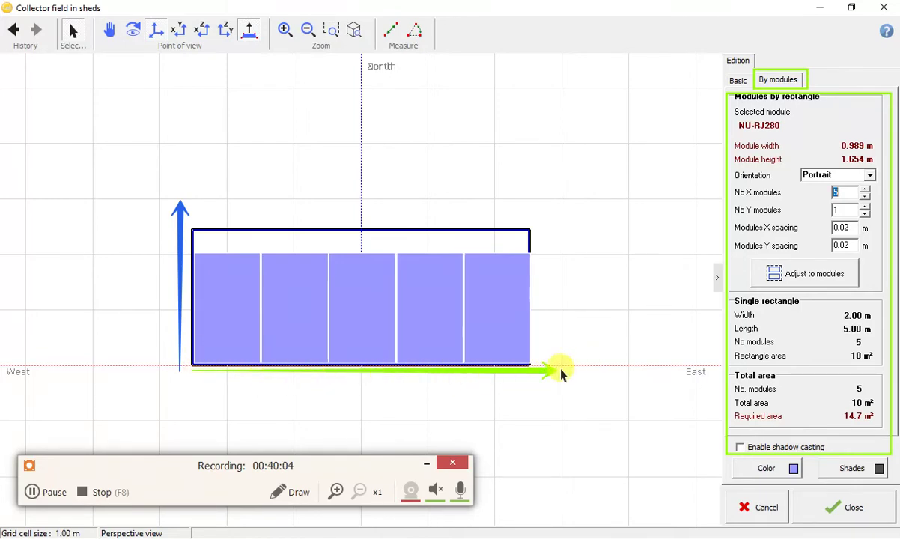
left_click(865, 189)
left_click(865, 189)
left_click(867, 189)
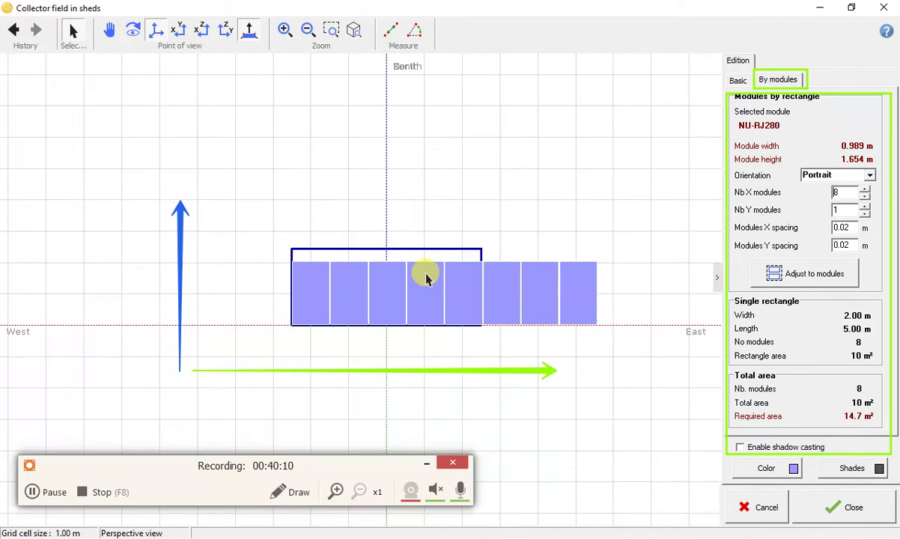
scroll(367, 307, "up", 3)
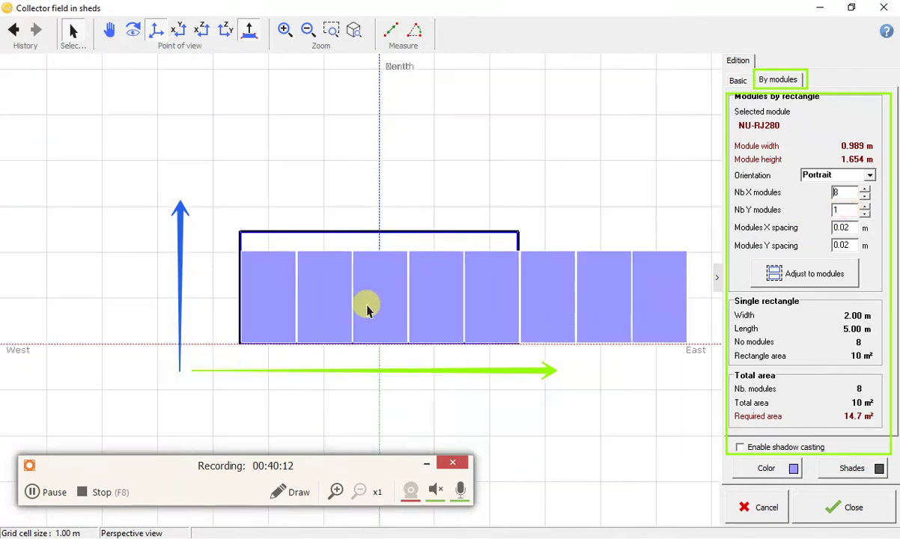
scroll(367, 307, "down", 1)
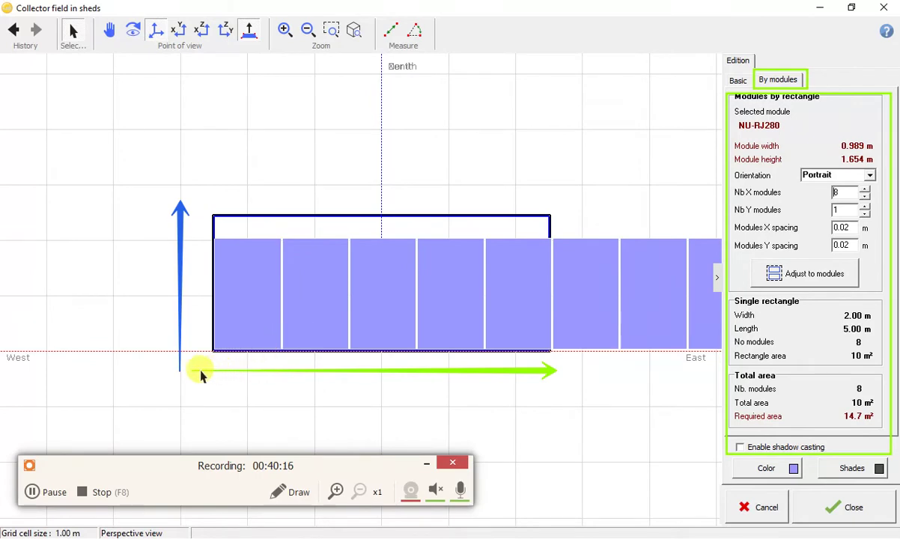
Reduce the X modules to 5, and try 2 modules in the Y direction before returning to 1.
left_click(865, 196)
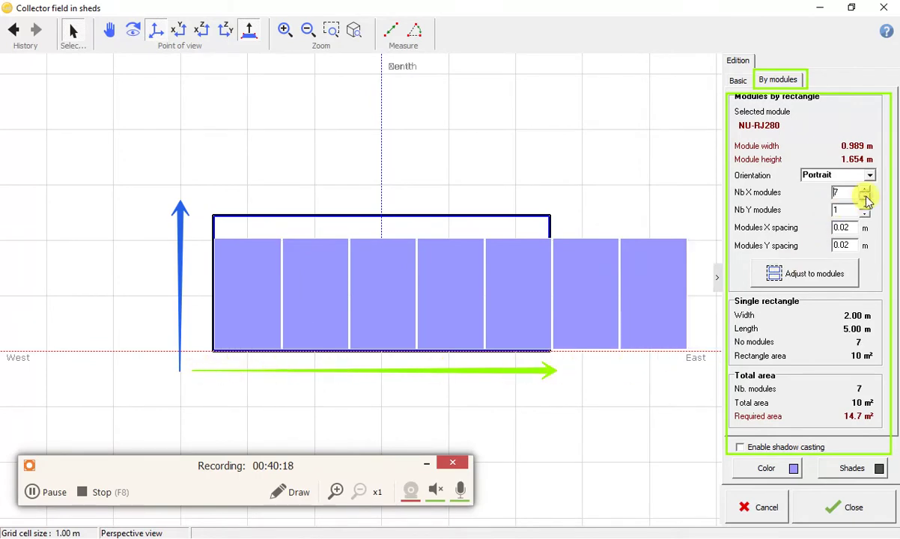
left_click(865, 196)
left_click(865, 196)
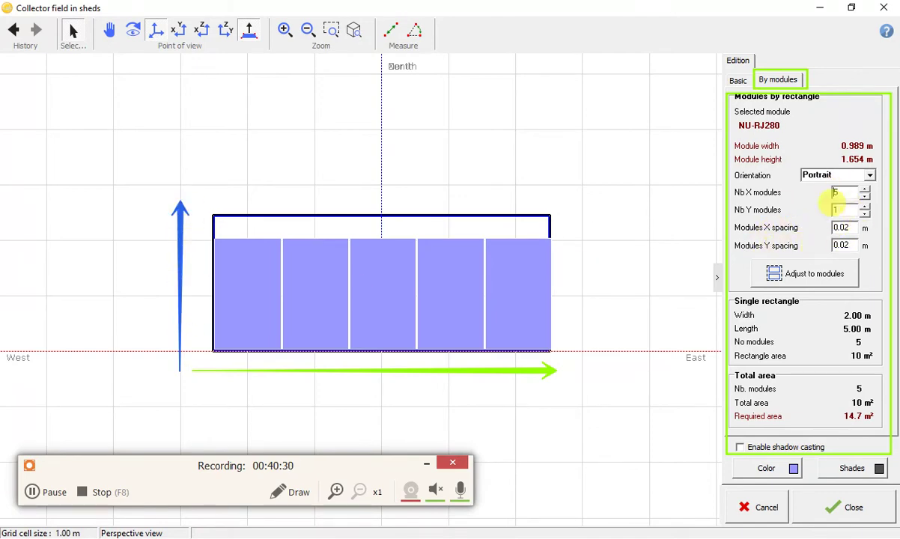
left_click(865, 208)
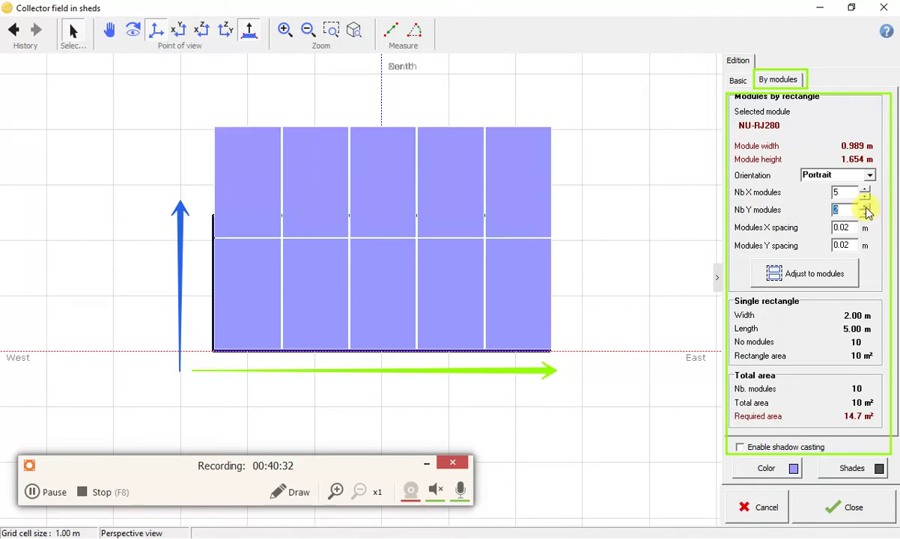
left_click(865, 214)
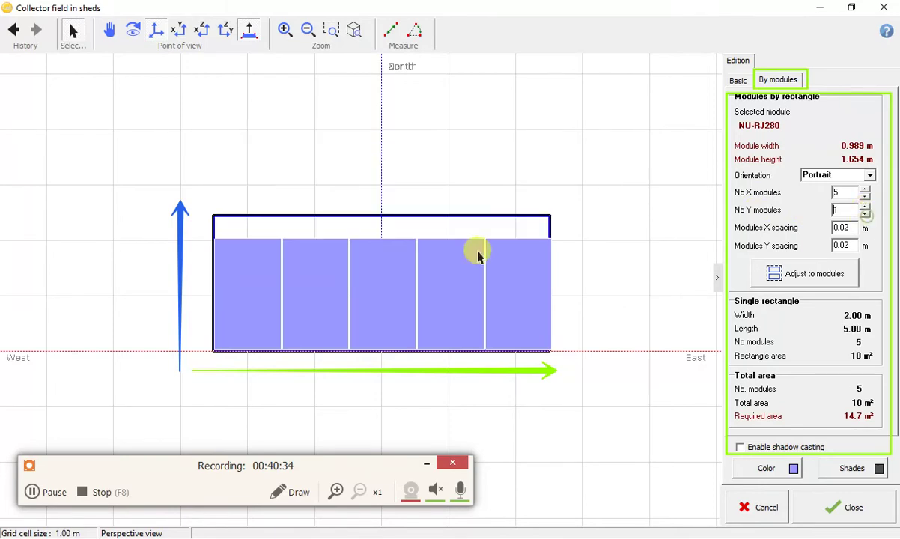
Reduce the number of modules in the X direction to 1.
left_click(865, 196)
left_click(864, 196)
left_click(864, 196)
left_click(865, 196)
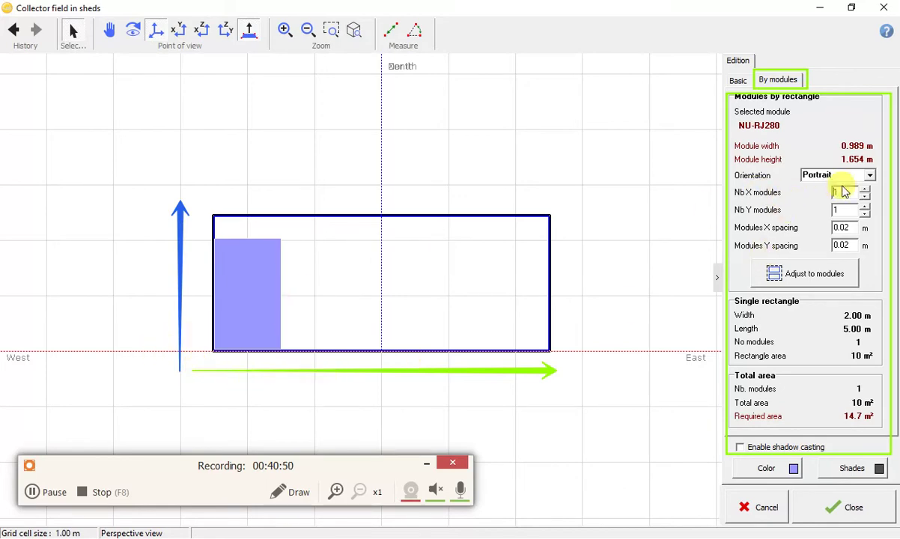
Set the X modules to 4, and try a second row of modules in Y before returning to 1.
left_click(865, 189)
left_click(865, 188)
left_click(865, 188)
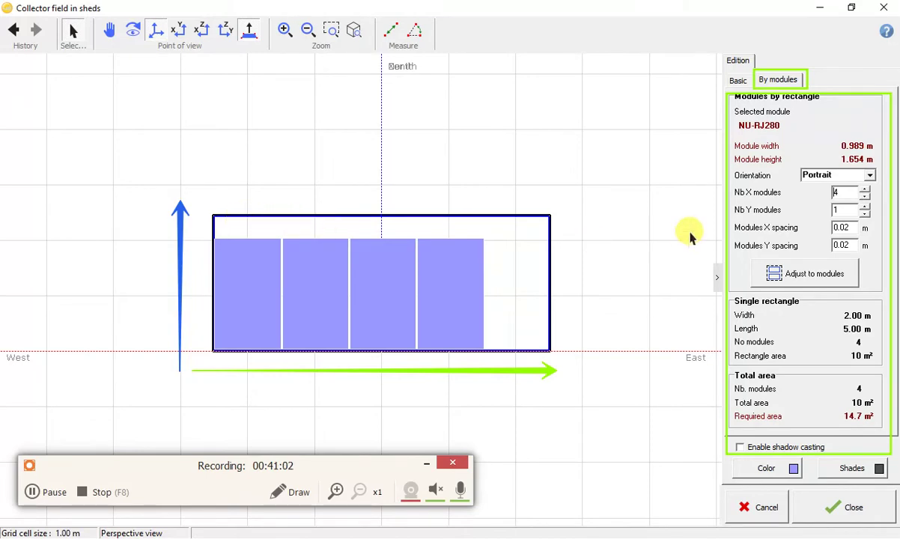
left_click(864, 206)
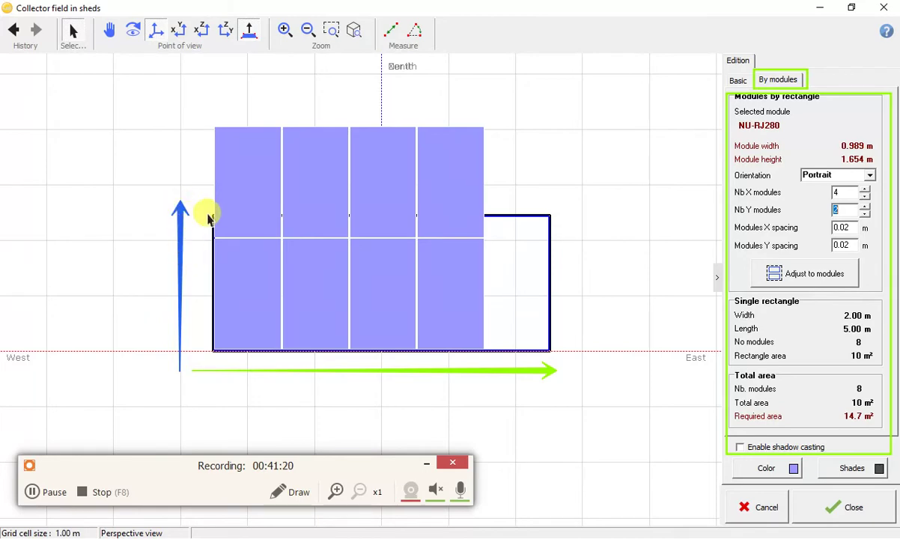
left_click(865, 214)
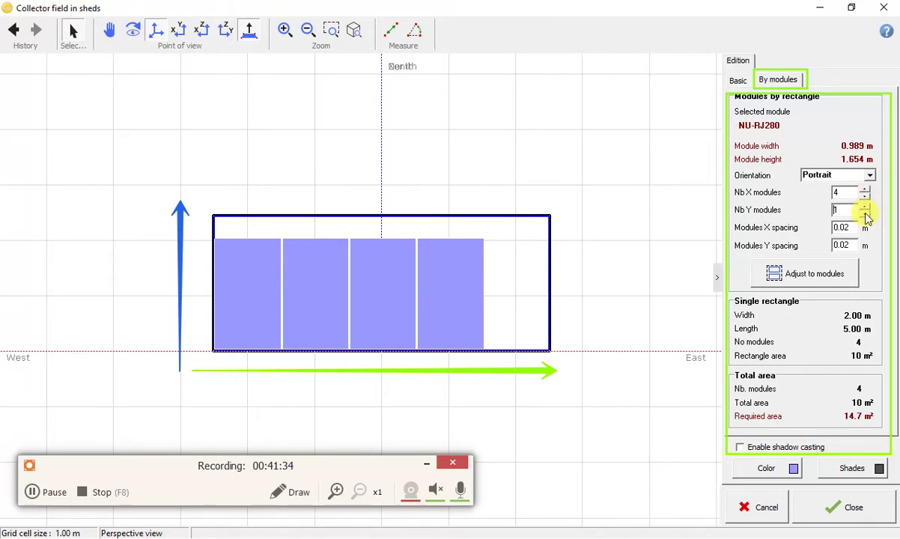
Set the number of modules in the X direction to 9.
left_click(865, 191)
left_click(865, 190)
left_click(865, 190)
left_click(865, 191)
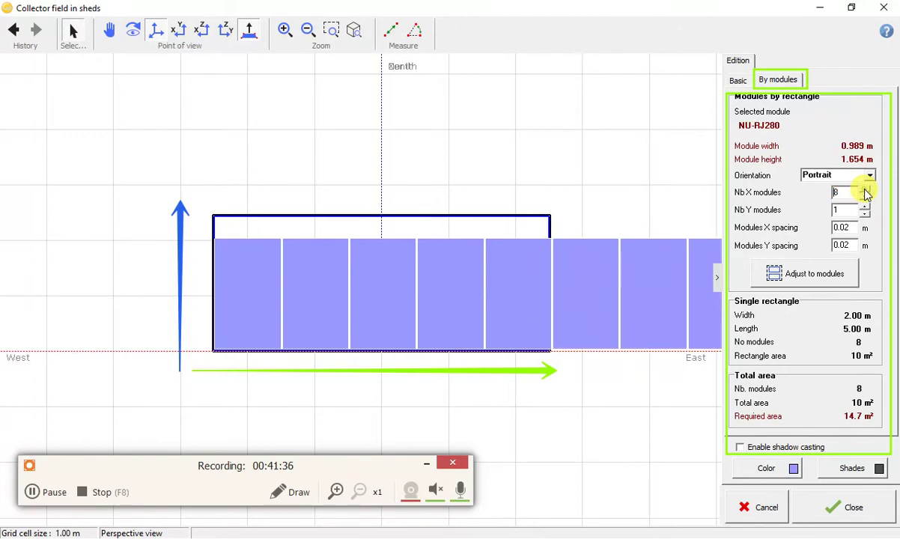
scroll(562, 364, "down", 3)
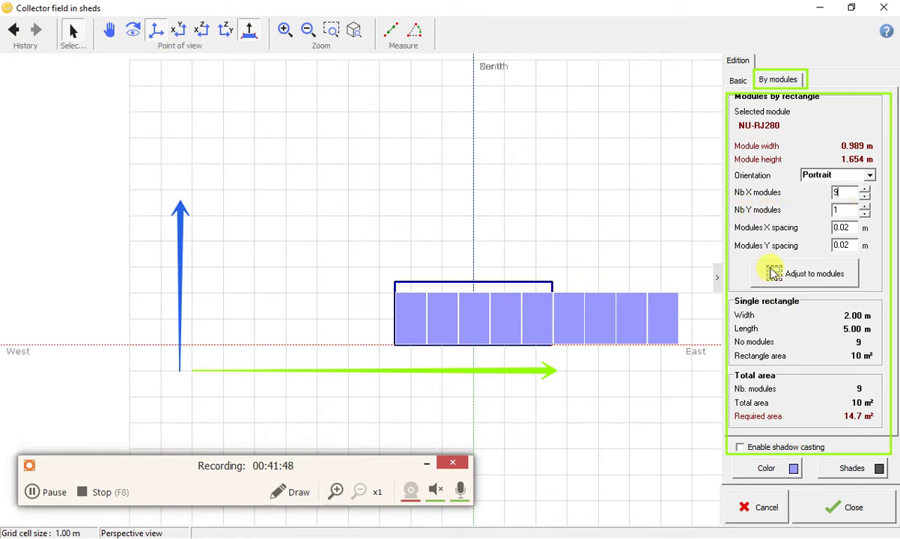
Adjust the shed rectangle's size to fit the row of nine modules.
left_click(283, 491)
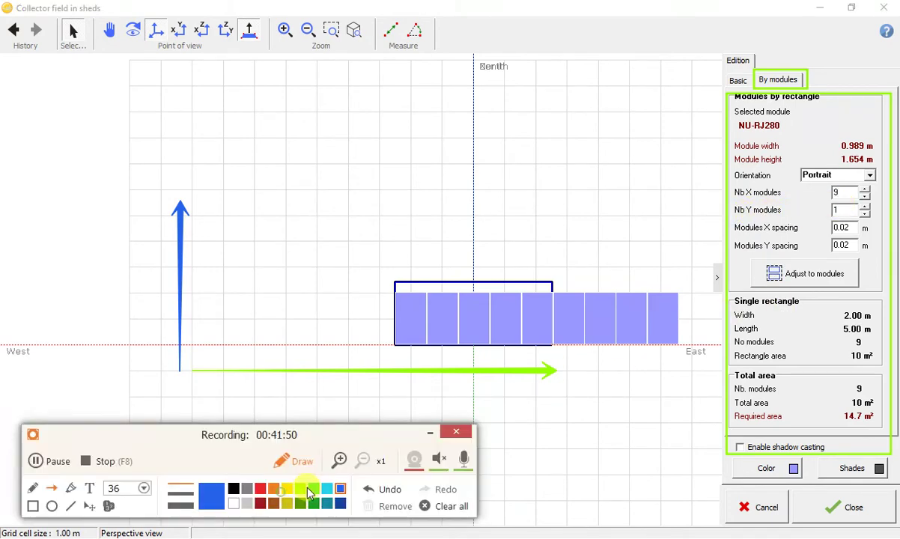
mouse_move(739, 257)
left_mouse_down()
mouse_move(778, 267)
mouse_move(774, 256)
mouse_move(764, 263)
left_mouse_up()
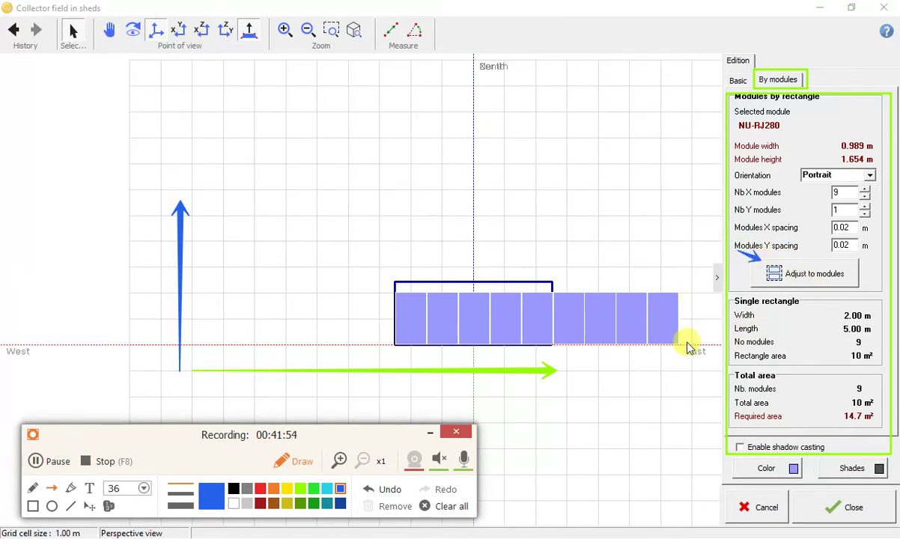
left_click(294, 461)
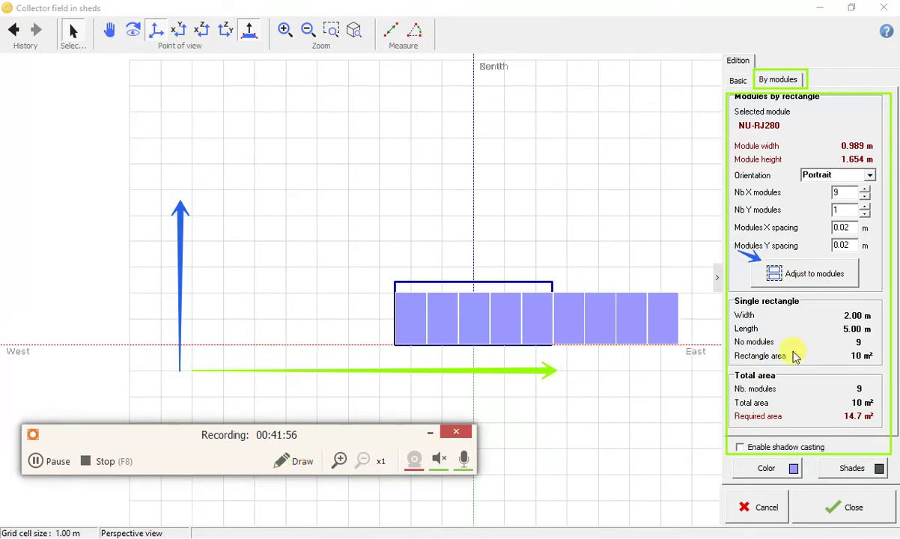
left_click(800, 275)
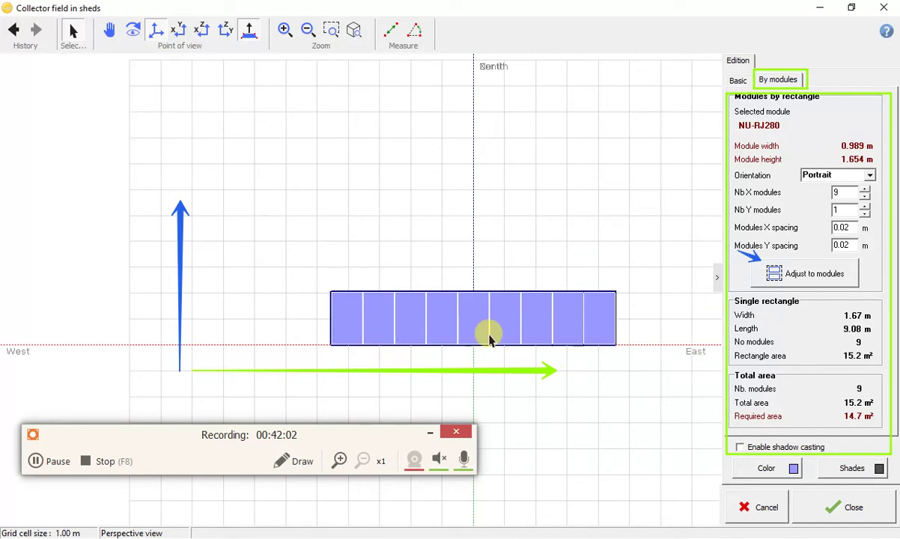
scroll(488, 320, "up", 3)
scroll(488, 321, "down", 1)
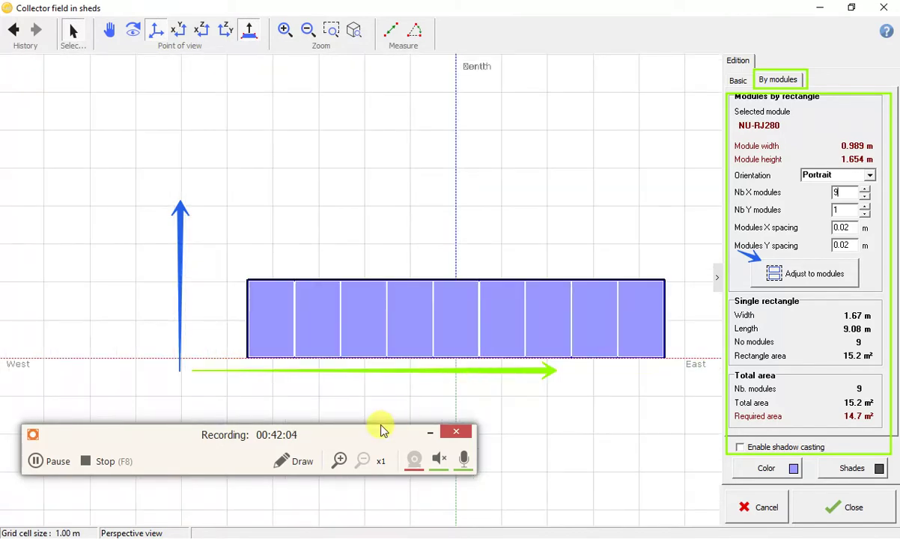
left_click(294, 466)
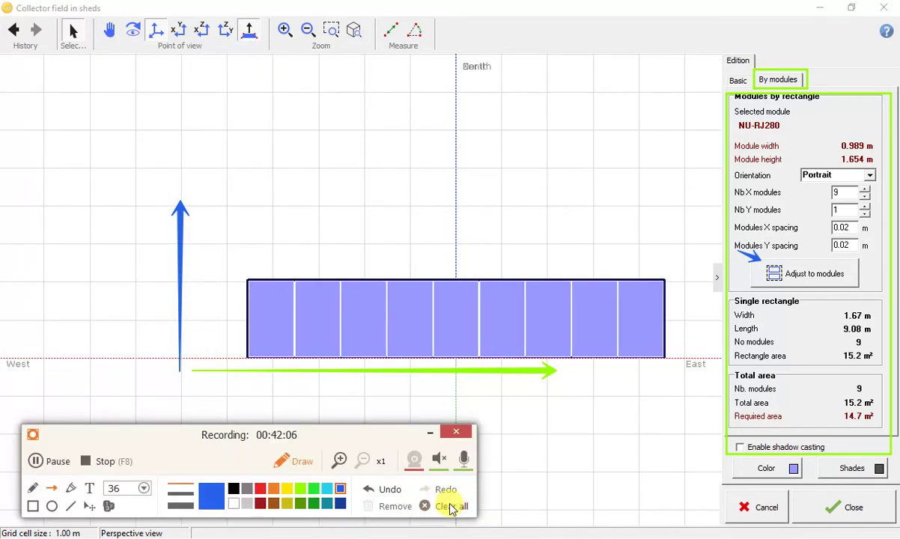
left_click(453, 505)
left_click_drag(402, 436, 504, 438)
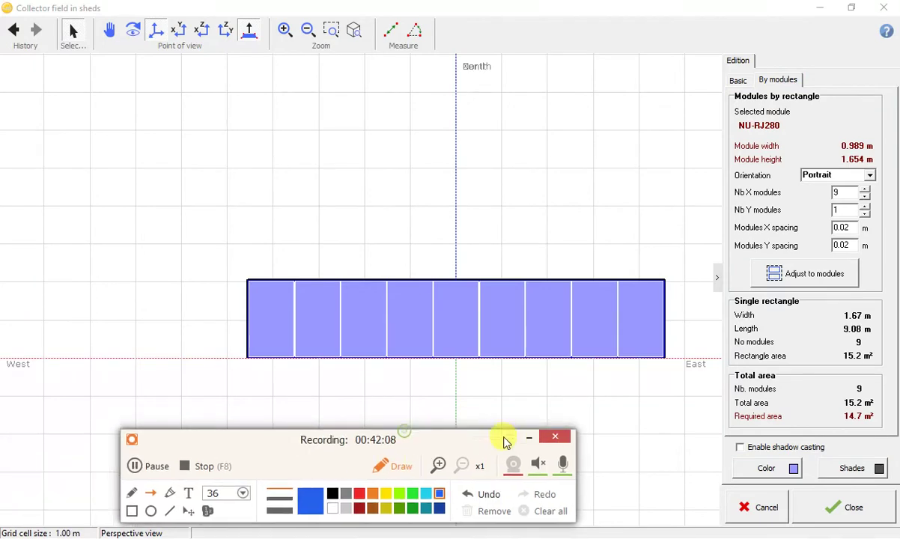
left_click(389, 465)
mouse_move(446, 437)
left_mouse_down()
mouse_move(533, 488)
mouse_move(531, 498)
left_mouse_up()
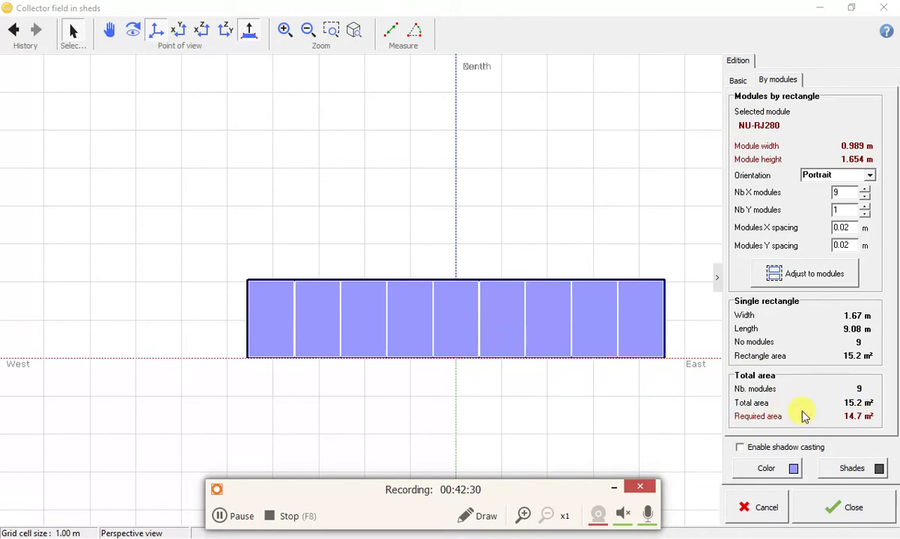
Try several basic colours for the collector field, including pink and green, and discard the choice.
left_click(769, 469)
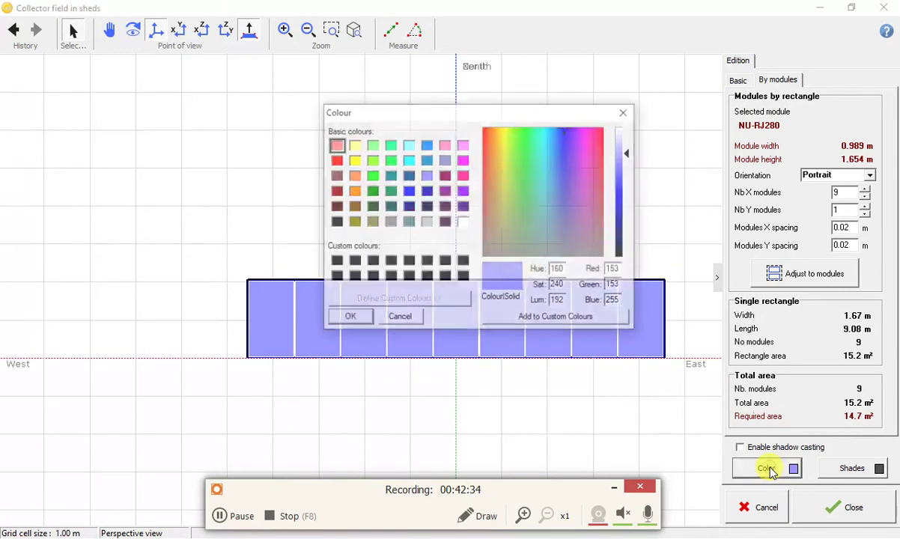
left_click_drag(387, 110, 105, 36)
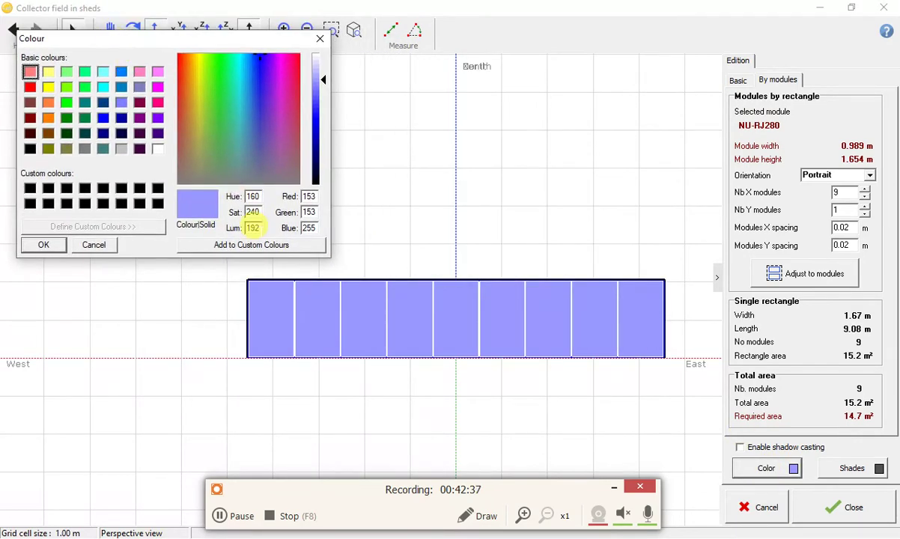
left_click(157, 117)
left_click(158, 102)
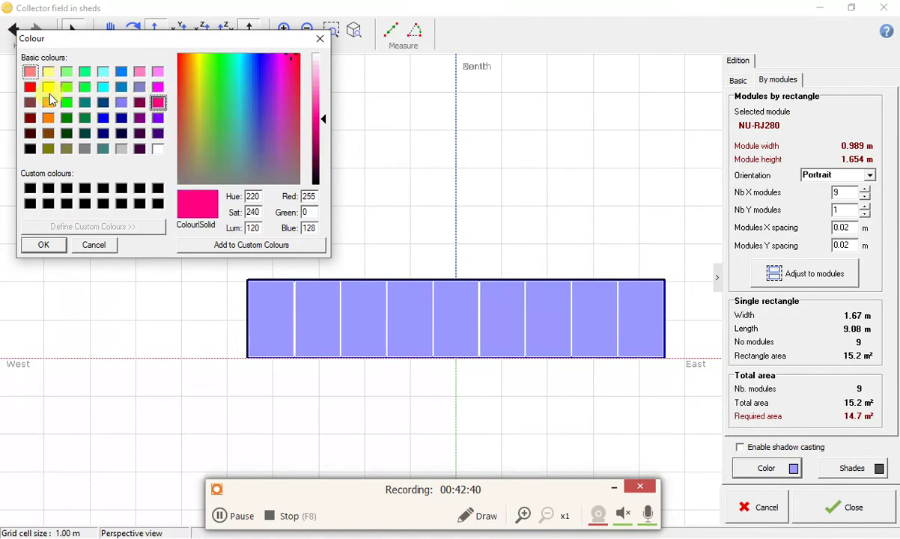
left_click(48, 87)
left_click(66, 86)
left_click(84, 71)
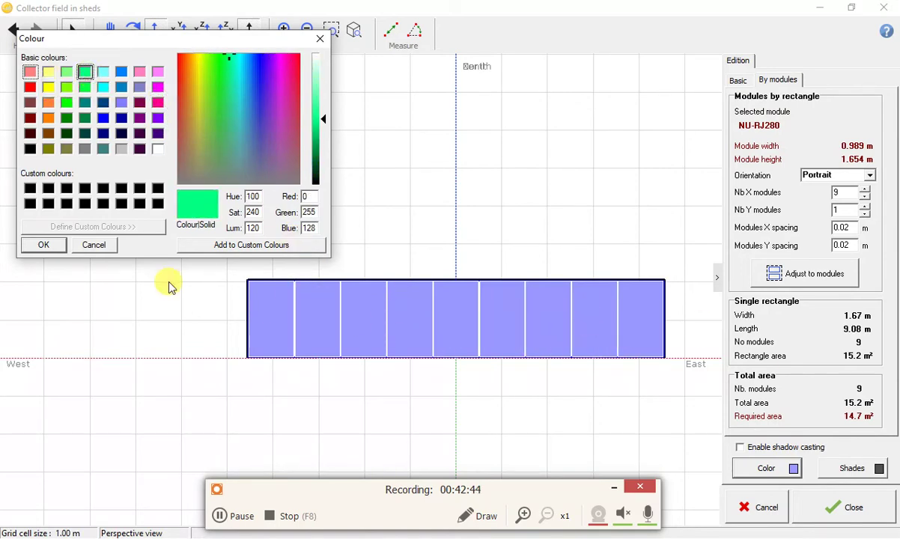
left_click(113, 245)
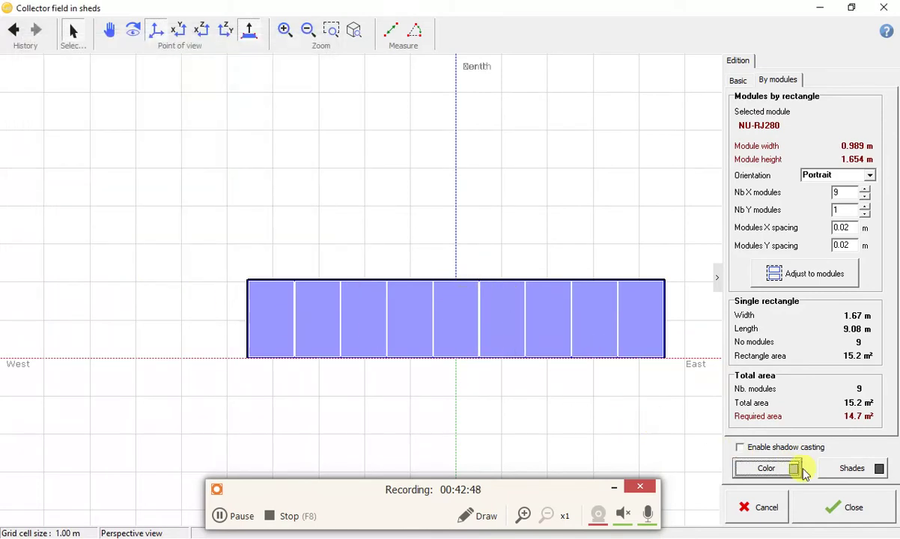
View the colour options for the field's shades and keep the existing colour.
left_click(852, 468)
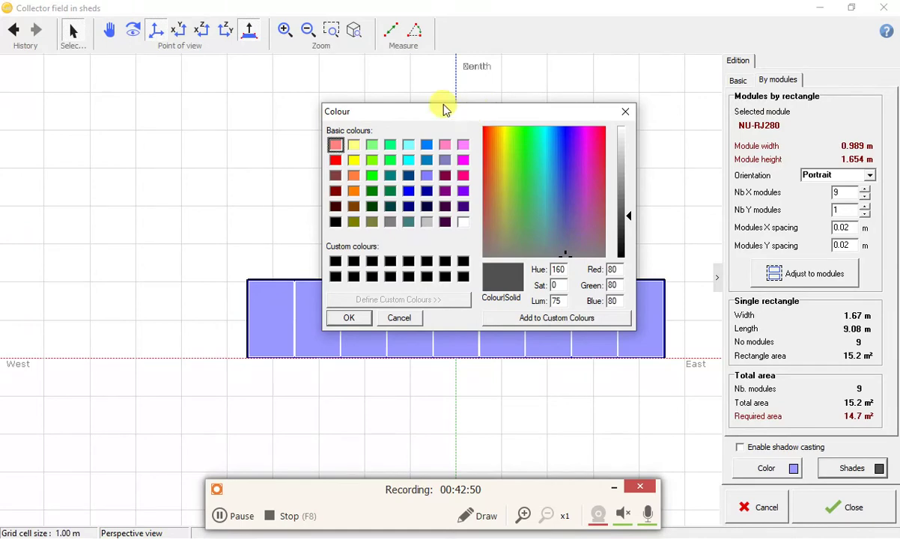
left_click_drag(446, 106, 212, 53)
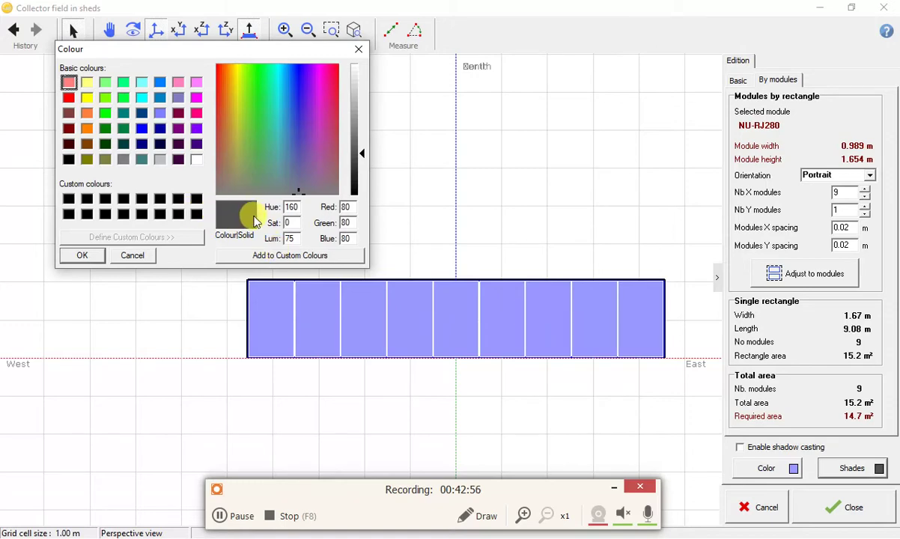
left_click(133, 255)
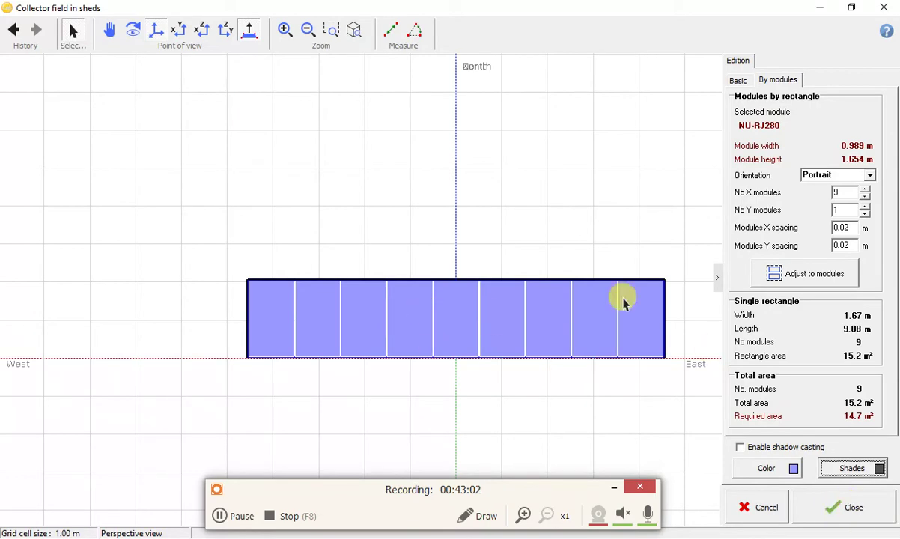
Accept the collector field definition and view the shed field in the shading scene.
left_click_drag(507, 492, 515, 505)
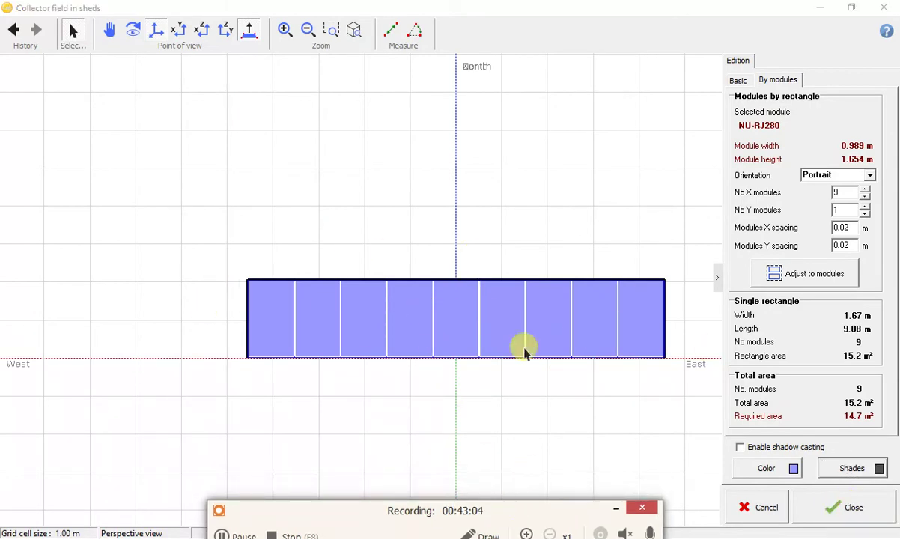
left_click(839, 508)
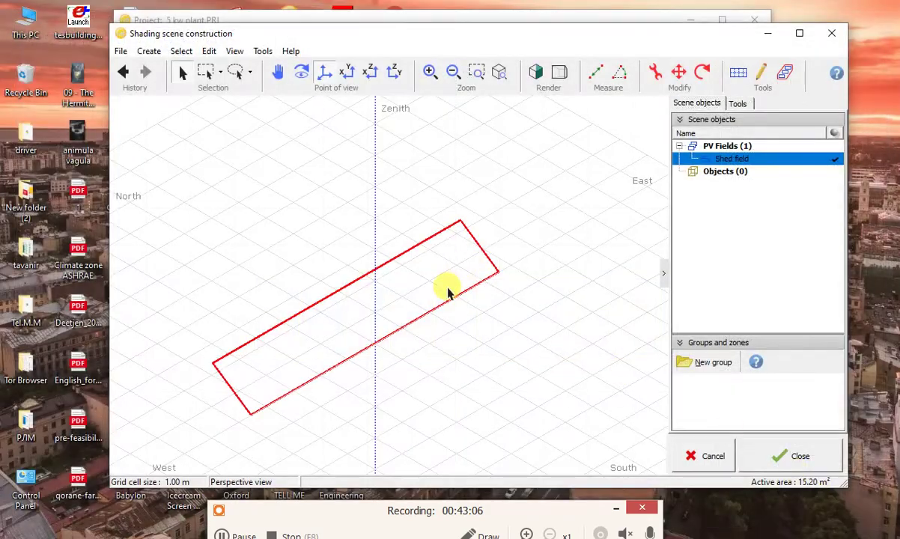
scroll(365, 286, "down", 5)
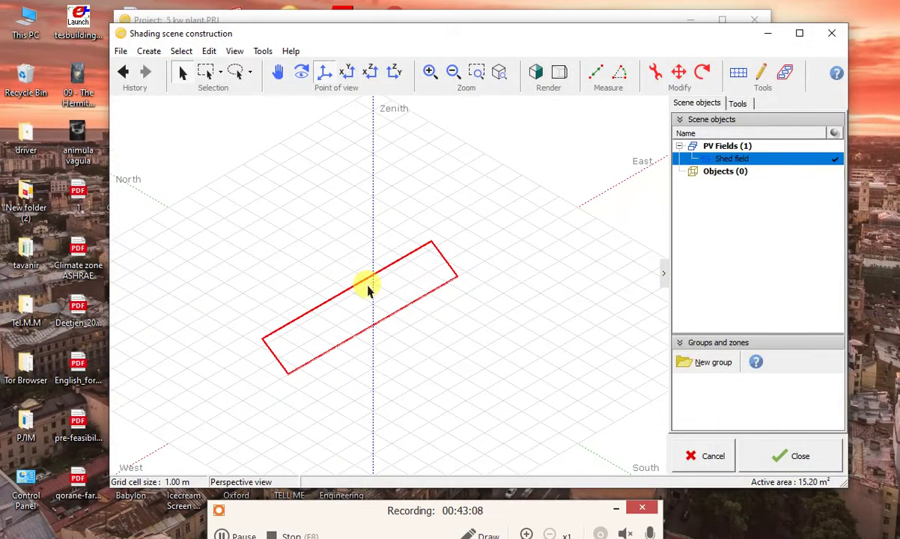
scroll(374, 296, "up", 4)
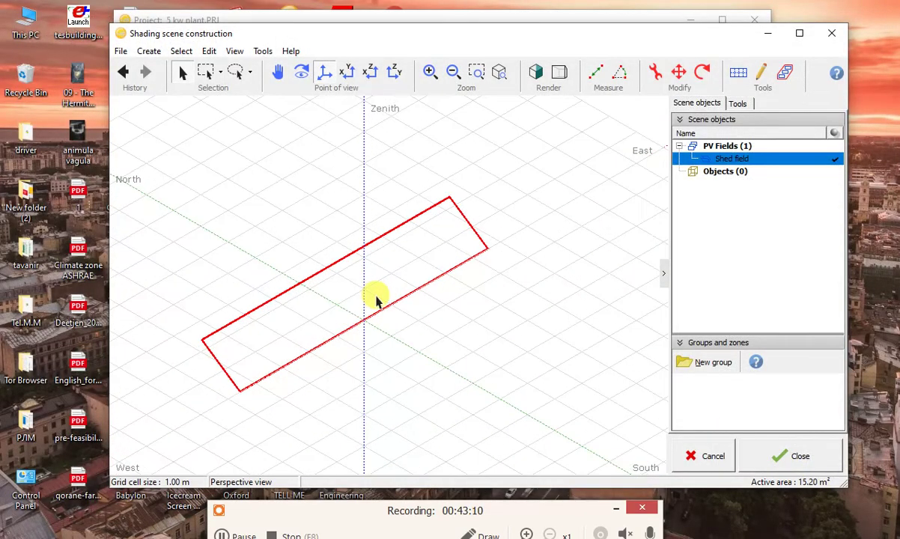
Examine the shed field in the shading scene from several angles and distances.
scroll(375, 297, "down", 4)
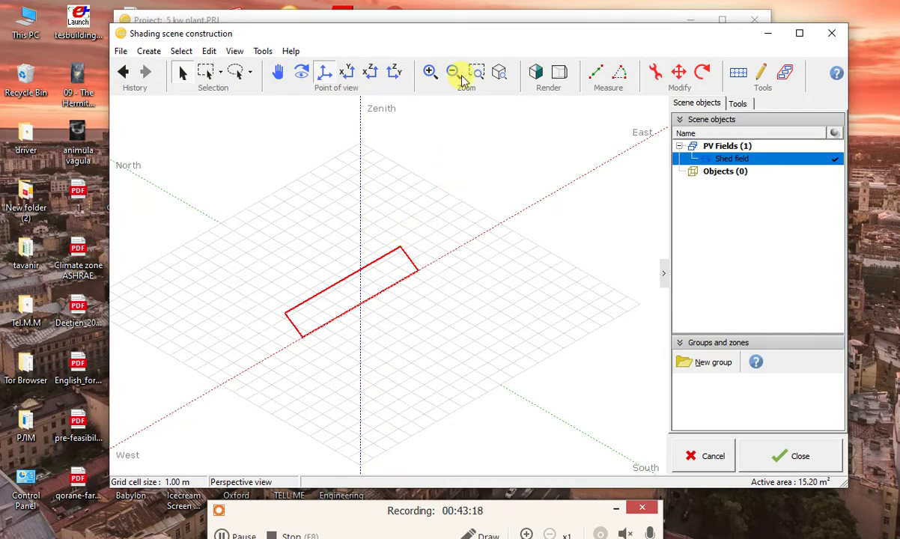
left_click_drag(476, 40, 457, 30)
left_click_drag(389, 238, 263, 264)
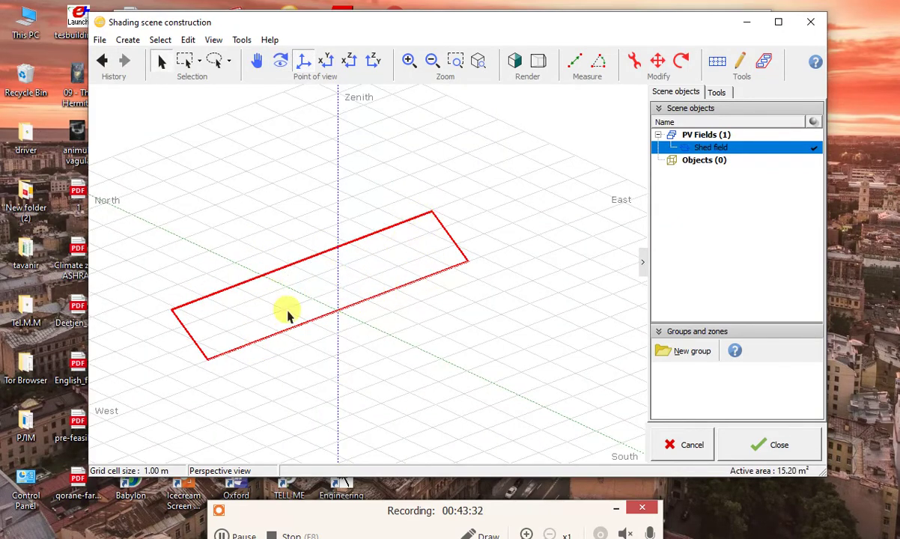
scroll(237, 312, "up", 2)
scroll(236, 308, "up", 3)
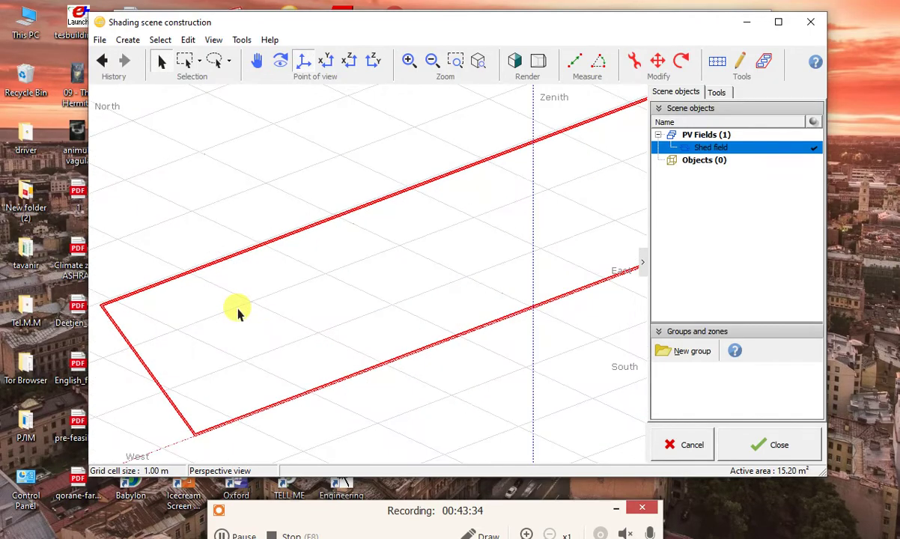
scroll(237, 309, "down", 2)
left_click_drag(282, 300, 358, 265)
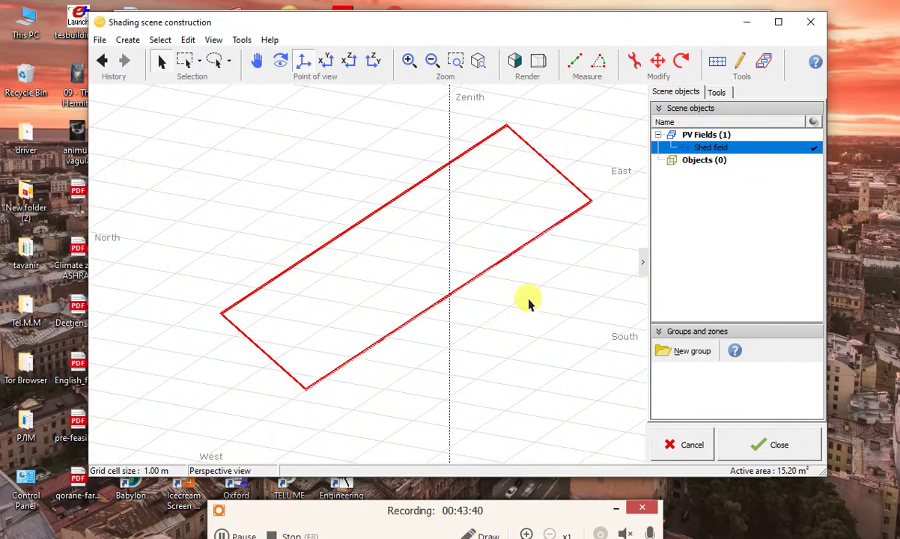
left_click(457, 500)
left_click_drag(457, 500, 426, 380)
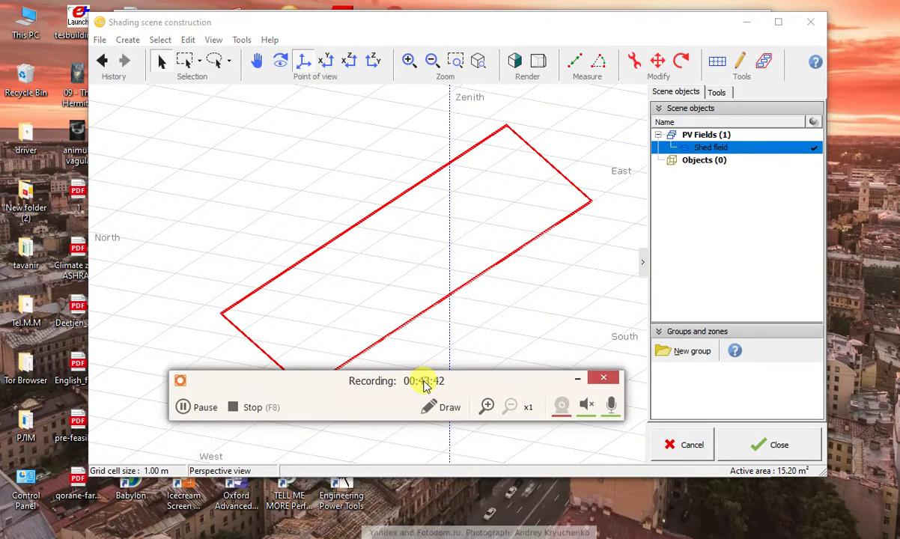
left_click(434, 408)
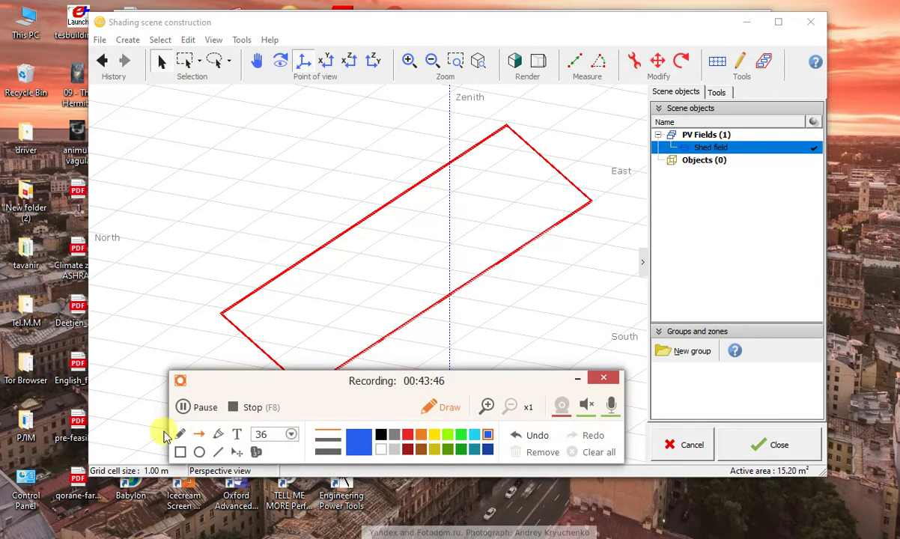
left_click(408, 437)
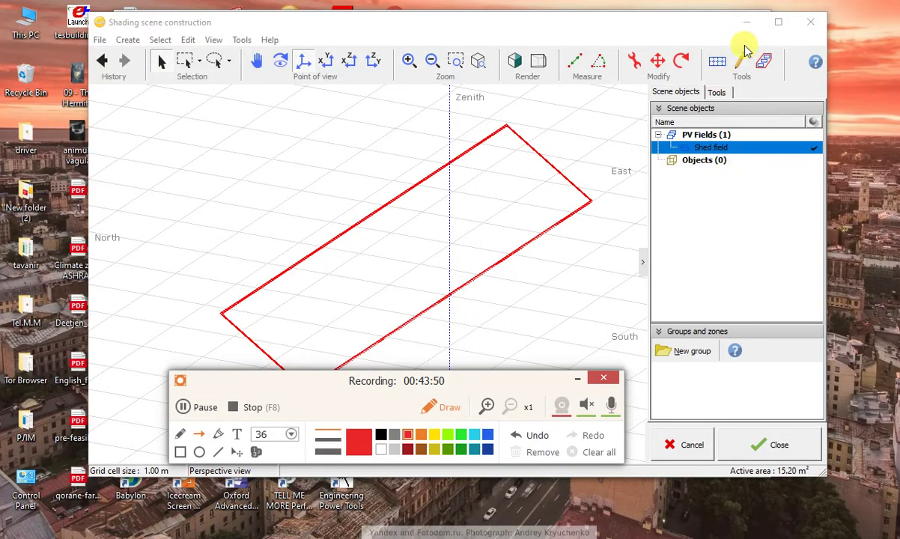
left_click_drag(702, 47, 721, 80)
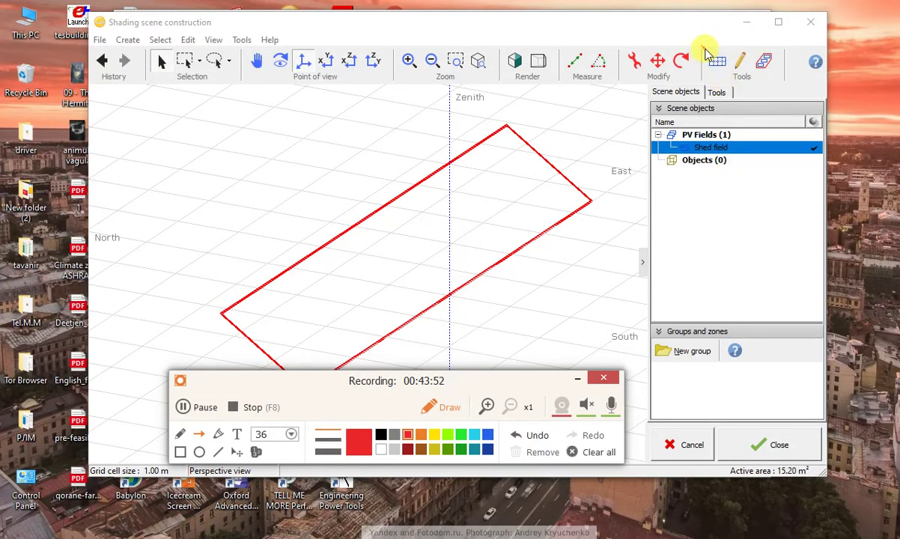
left_click(592, 453)
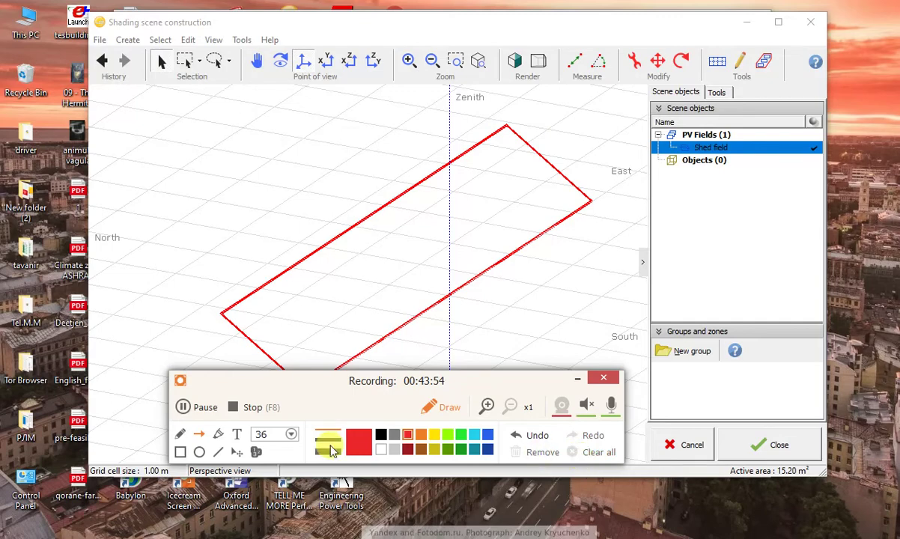
left_click(180, 453)
left_click_drag(702, 41, 733, 83)
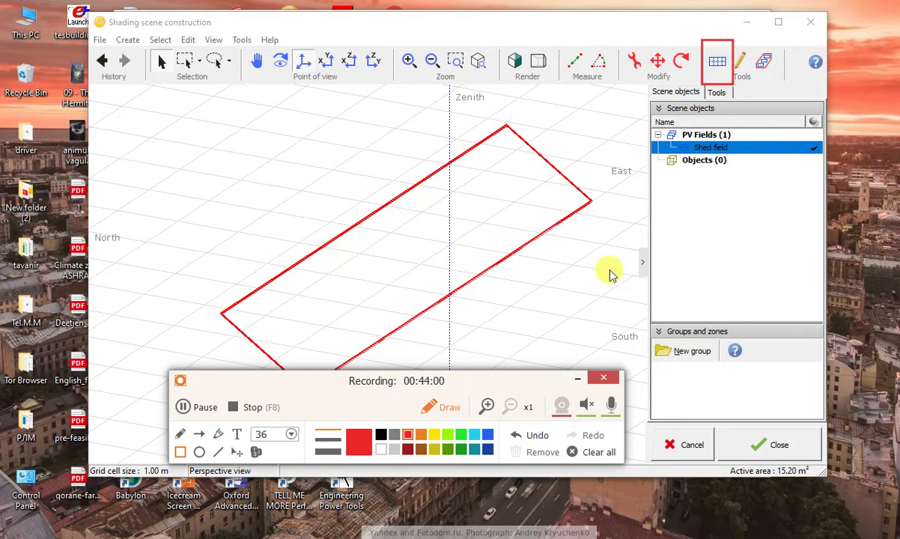
left_click_drag(483, 380, 511, 413)
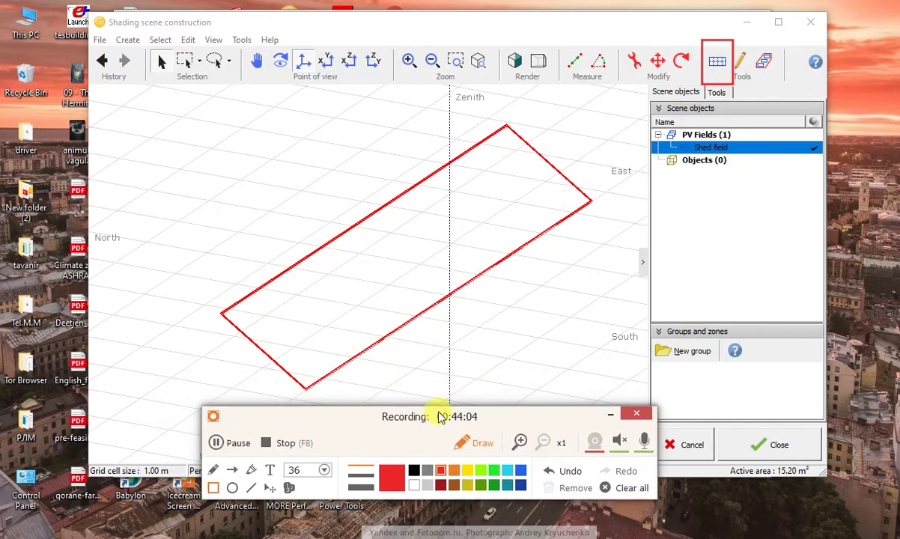
left_click_drag(444, 415, 454, 416)
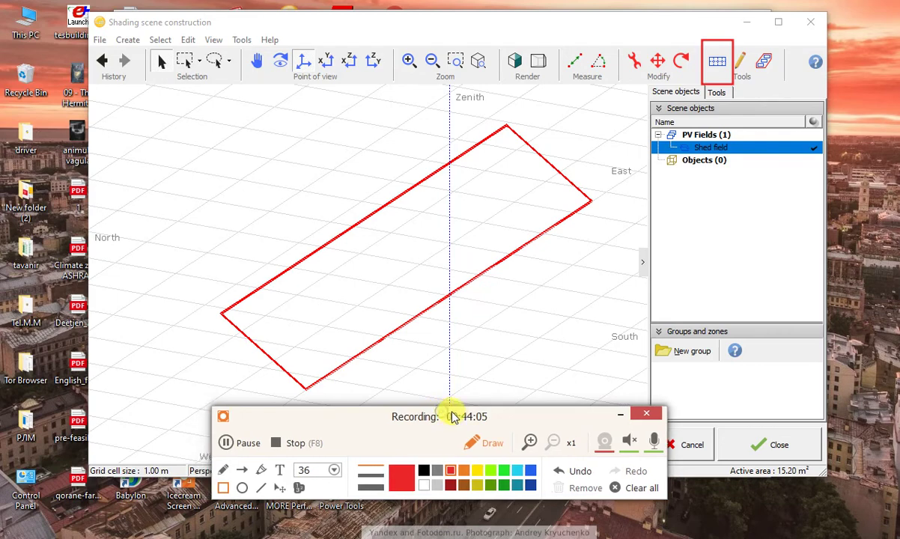
left_click(642, 487)
left_click(483, 449)
left_click_drag(512, 421, 653, 506)
Partition the shed field into module strings, 9 in width and 1 in height, and accept the definition.
left_click(717, 60)
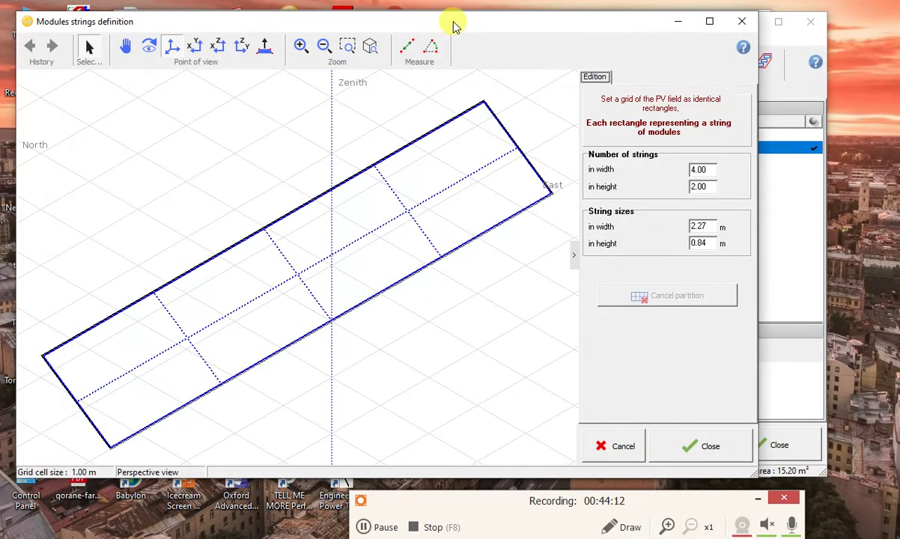
left_click_drag(450, 20, 510, 22)
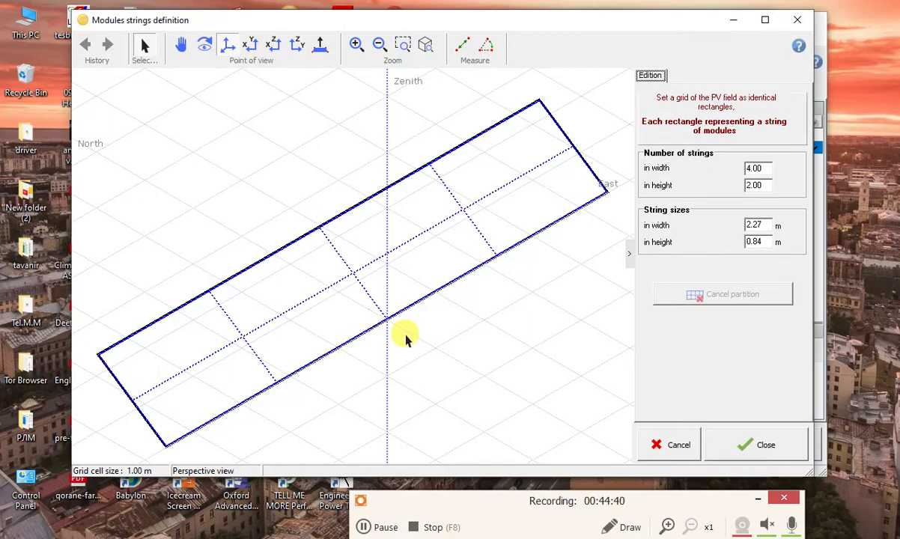
mouse_move(569, 20)
left_mouse_down()
mouse_move(517, 38)
mouse_move(524, 46)
mouse_move(586, 29)
left_mouse_up()
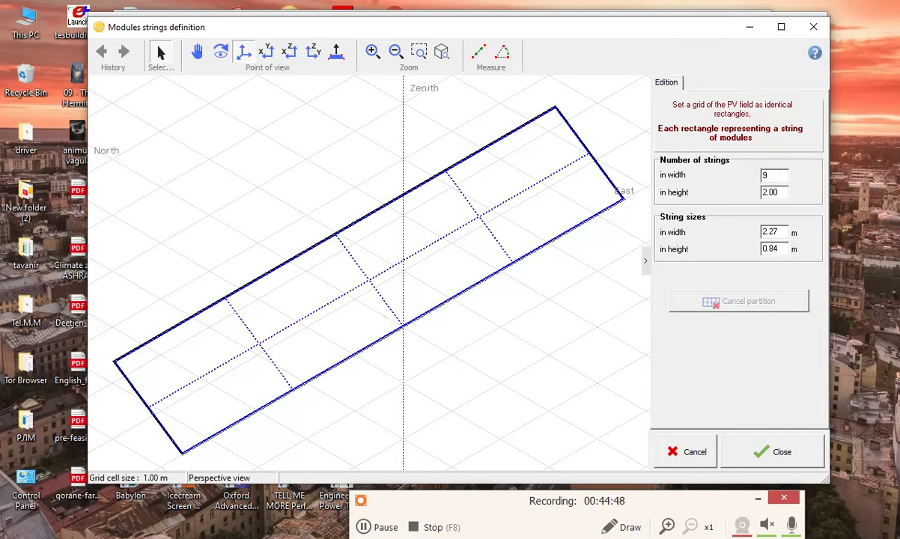
key("Return")
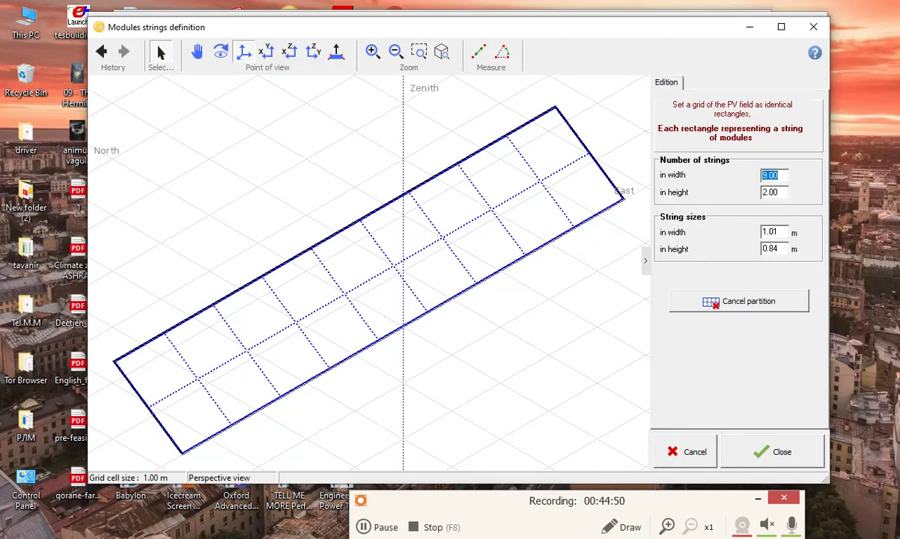
key("Tab")
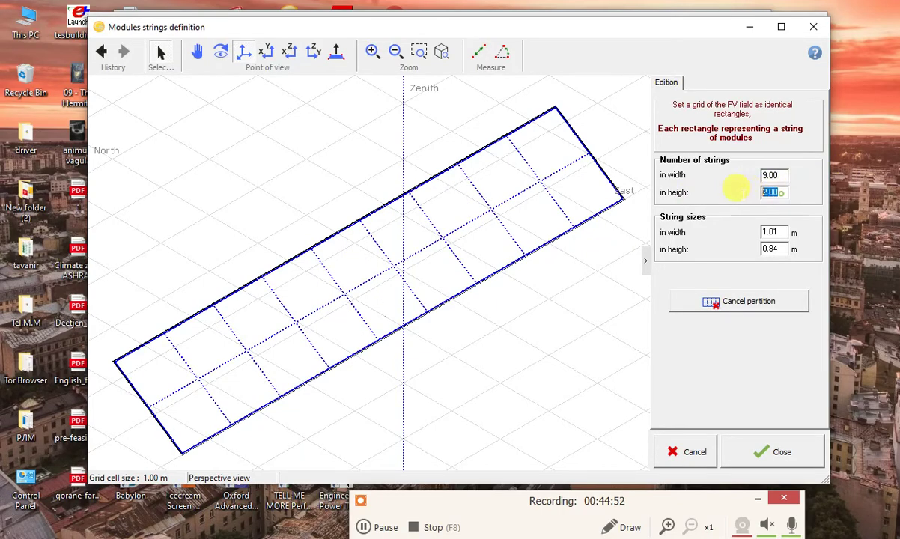
type("1")
key("Return")
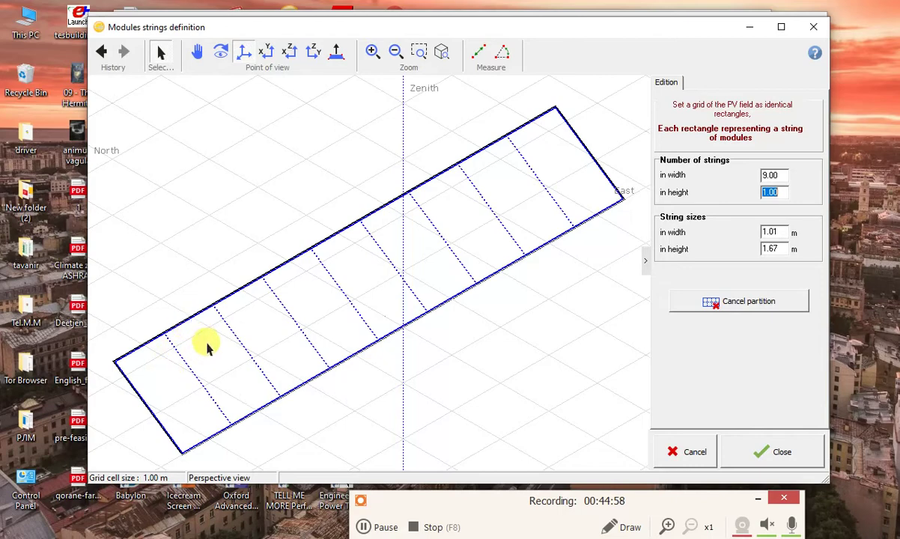
scroll(475, 258, "down", 2)
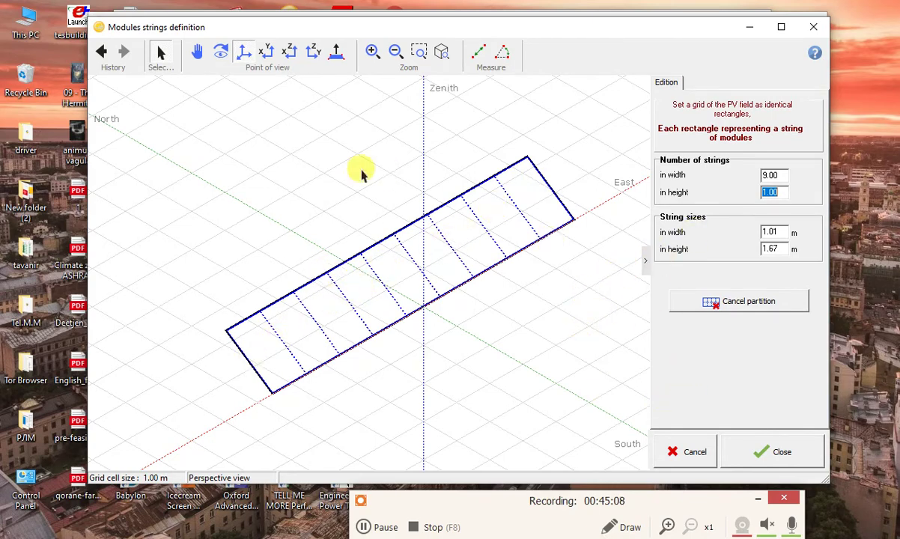
left_click(778, 454)
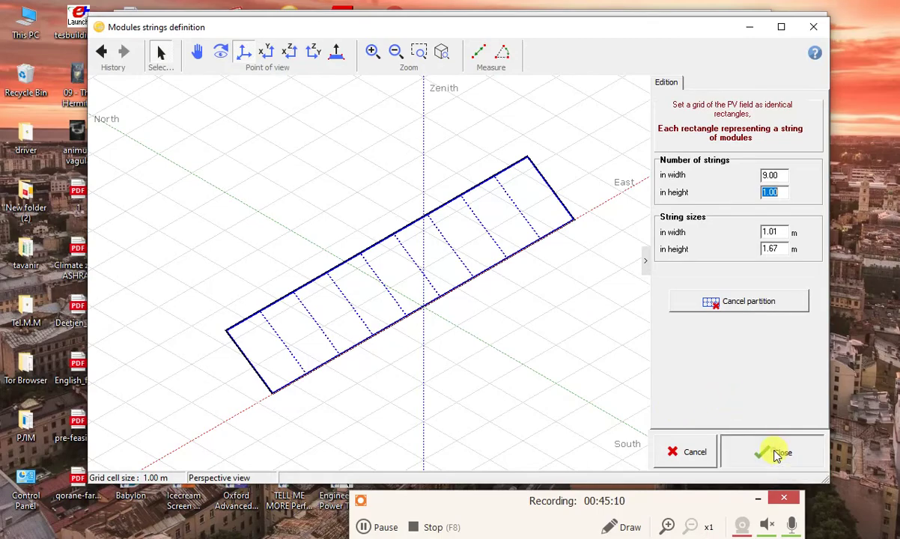
Deselect the shed field and inspect its partition grid from several angles in the shading scene.
left_click_drag(488, 241, 232, 239)
scroll(234, 239, "down", 5)
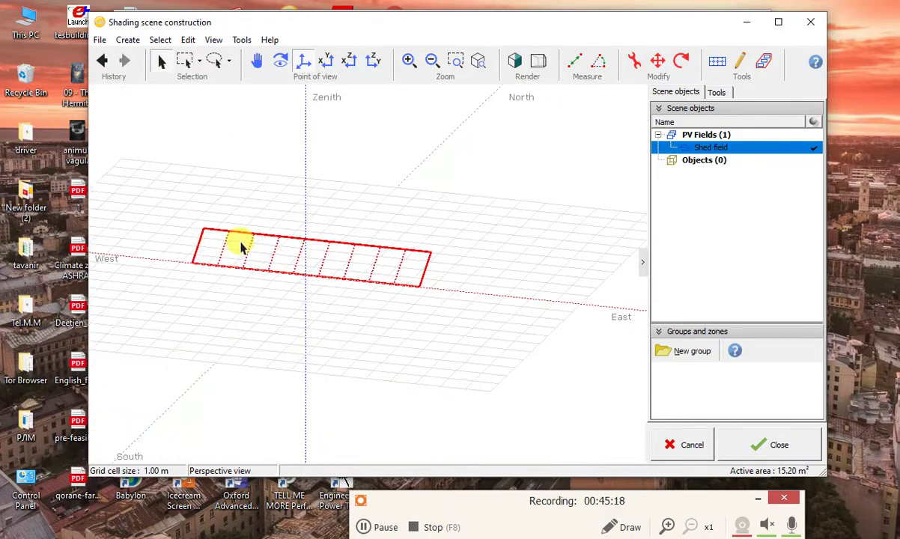
left_click(377, 342)
left_click_drag(257, 291, 453, 286)
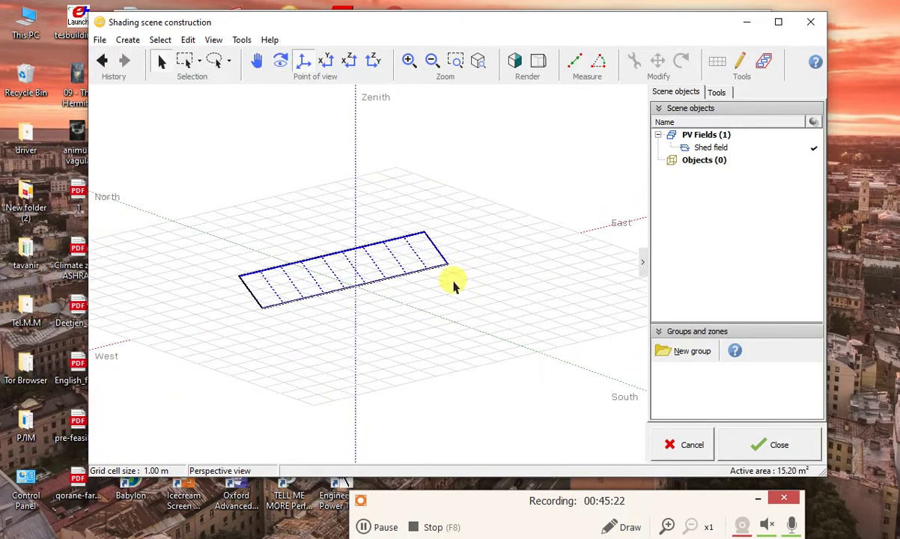
left_click(126, 41)
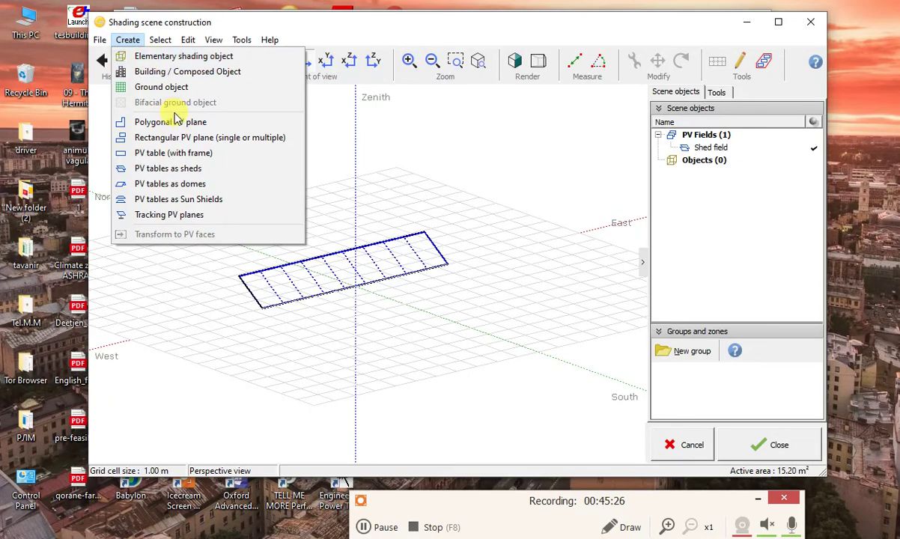
left_click(494, 292)
left_click(129, 39)
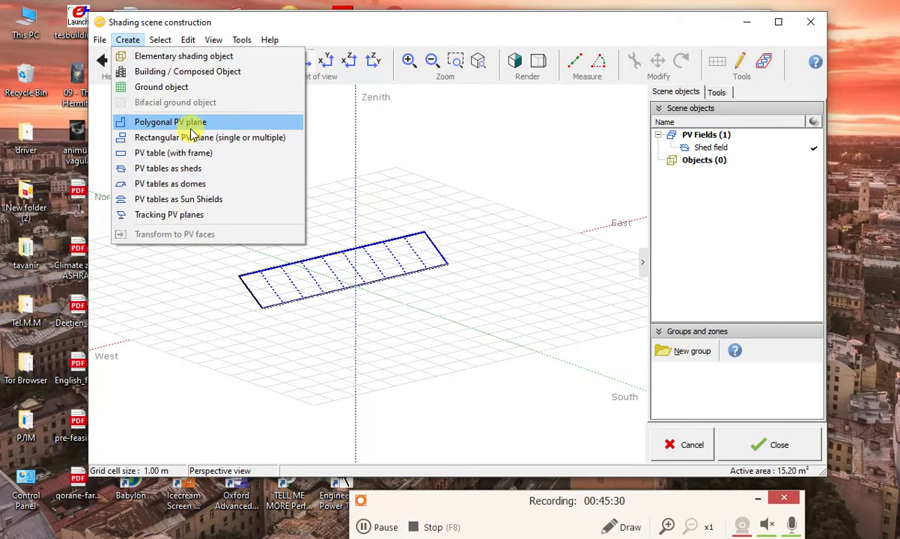
left_click(185, 60)
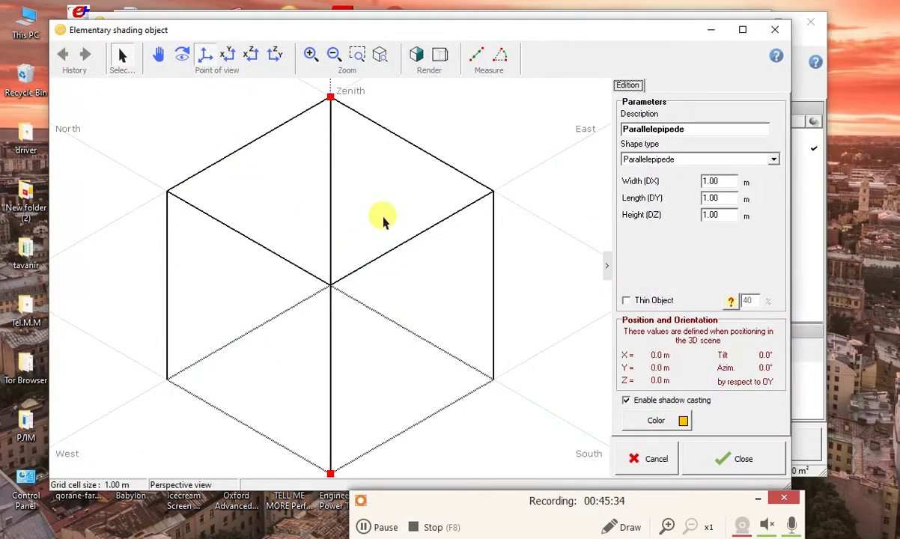
left_click(775, 29)
Start a new elementary shading object and set its shape type to Tree.
left_click(129, 39)
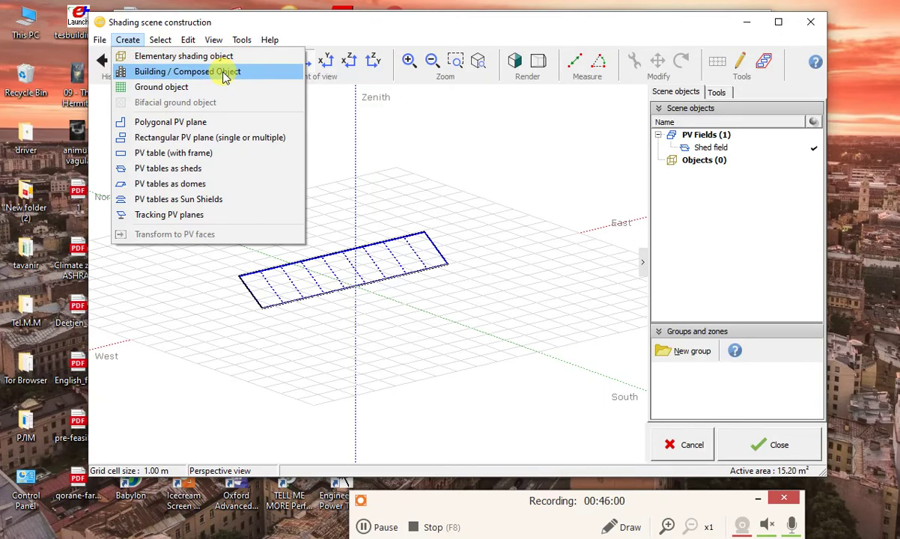
left_click(169, 59)
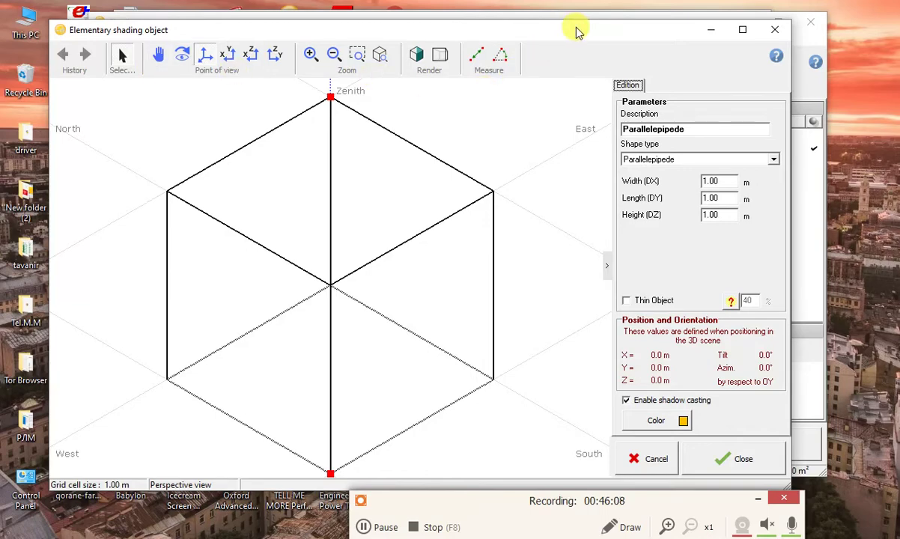
mouse_move(576, 30)
left_mouse_down()
mouse_move(609, 18)
mouse_move(601, 24)
left_mouse_up()
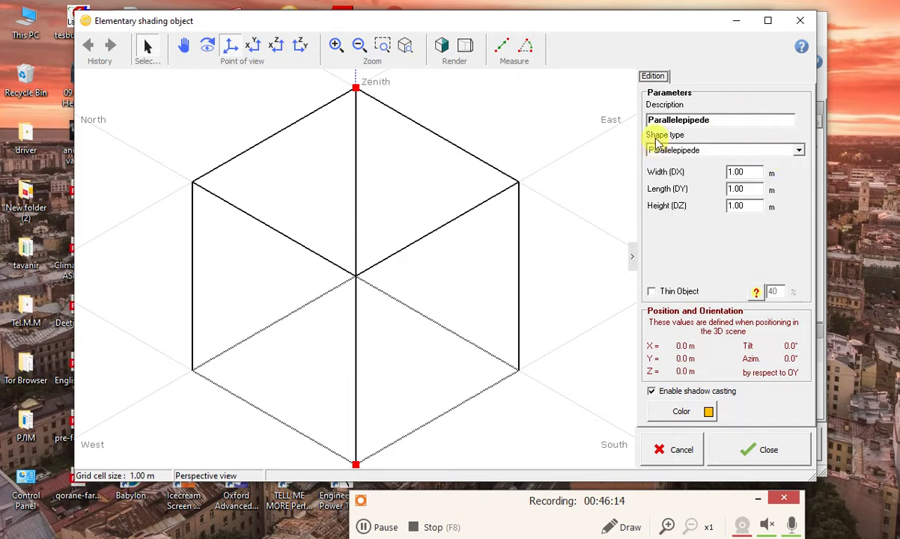
left_click(800, 150)
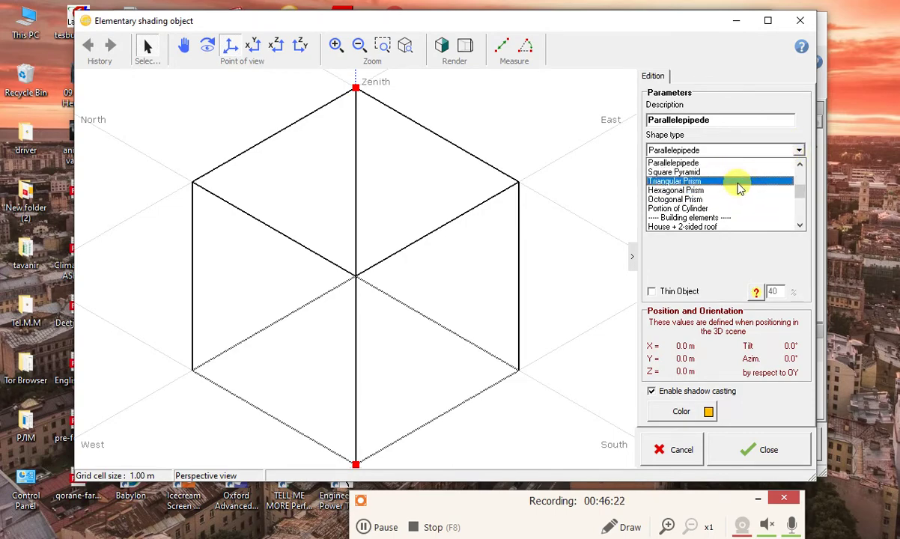
left_click(800, 227)
left_click(799, 227)
left_click(800, 227)
left_click(800, 227)
left_click(799, 227)
left_click(799, 227)
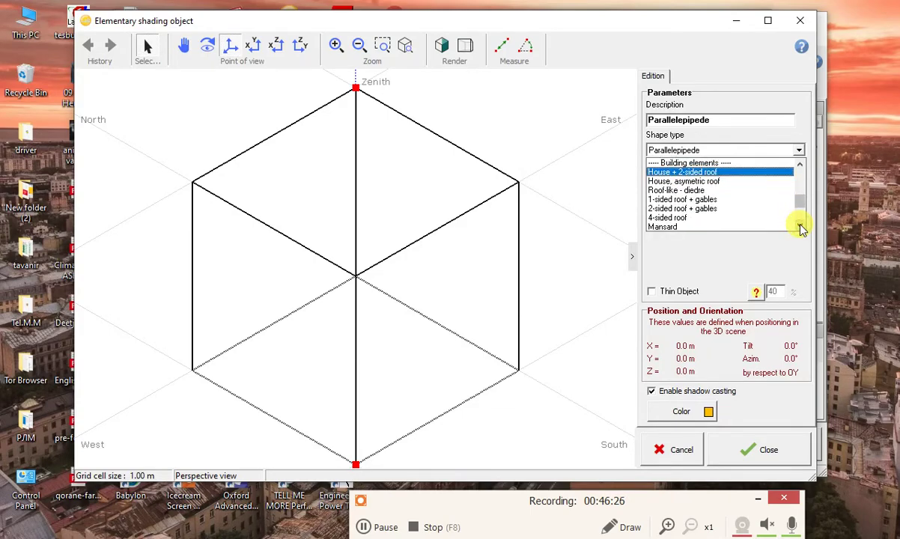
left_click(800, 227)
left_click(800, 227)
left_click(800, 227)
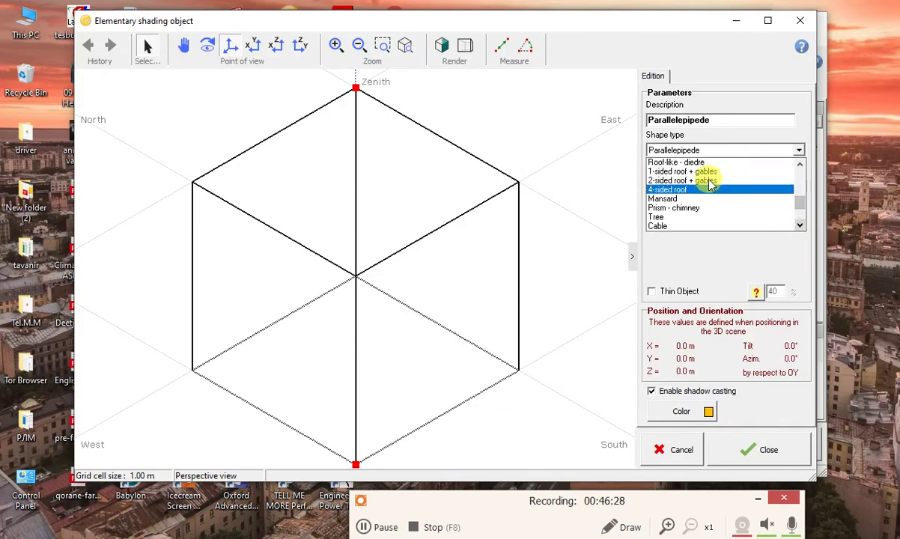
scroll(697, 189, "up", 2)
scroll(685, 192, "down", 1)
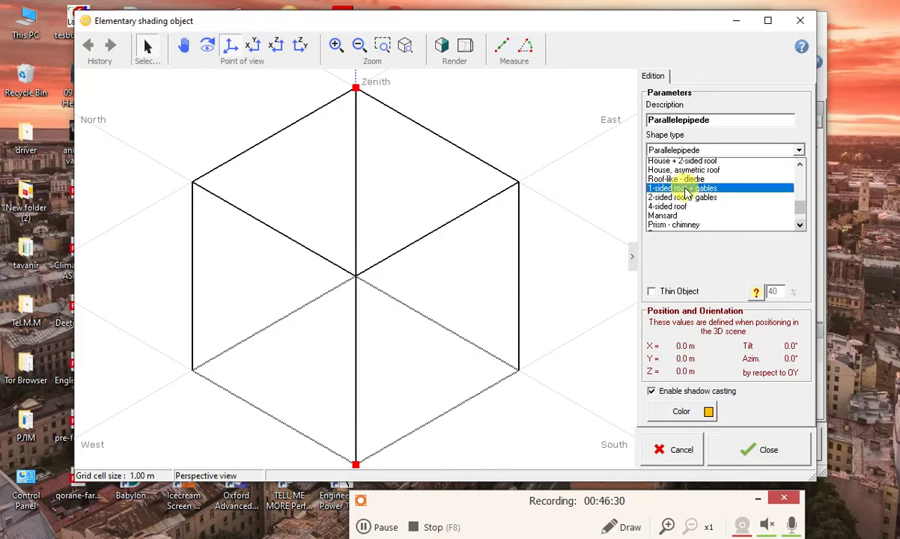
scroll(687, 189, "down", 1)
scroll(681, 199, "down", 1)
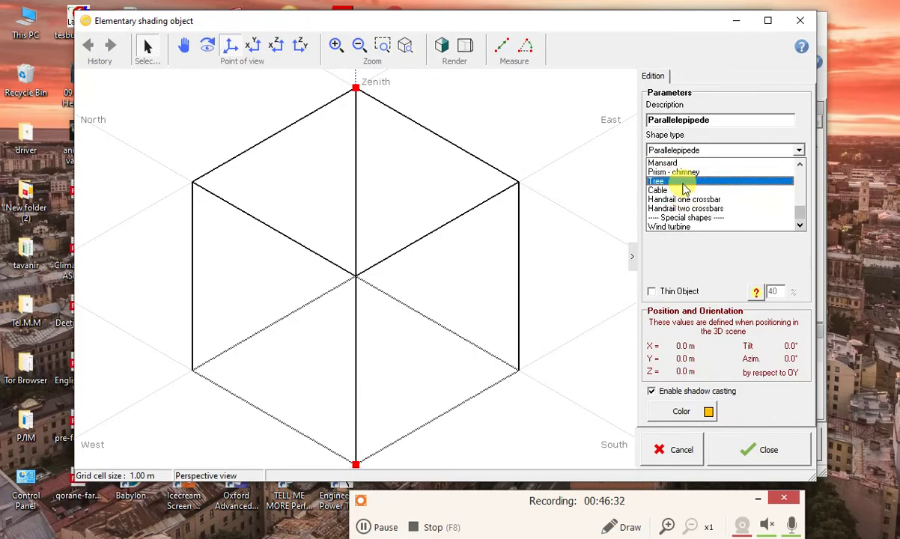
left_click(660, 183)
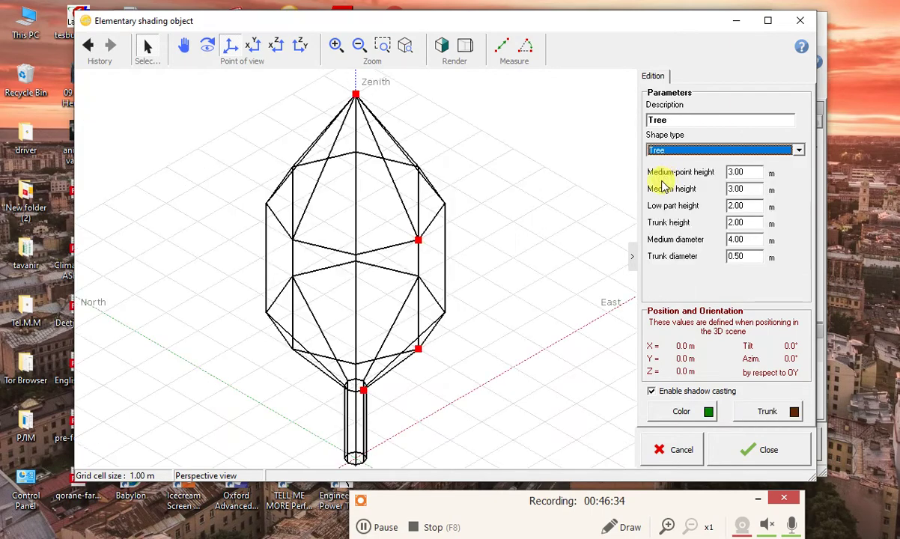
scroll(412, 247, "down", 1)
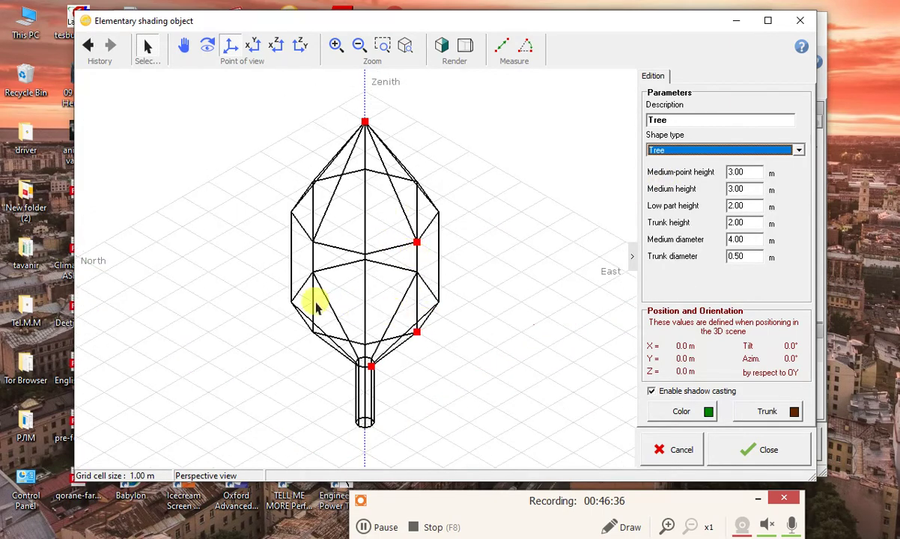
Try a trunk height of 1 m for the tree and restore it to 2 m.
left_click_drag(315, 301, 409, 263)
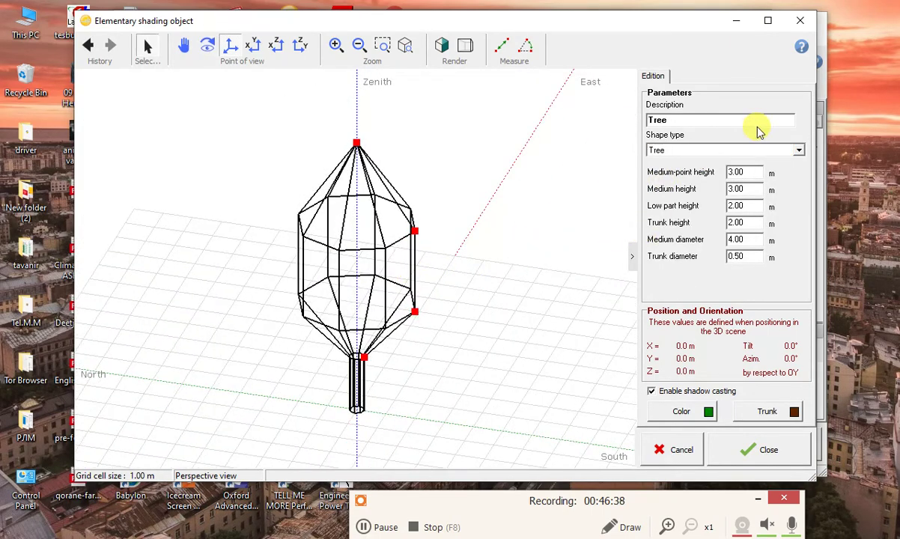
left_click(736, 171)
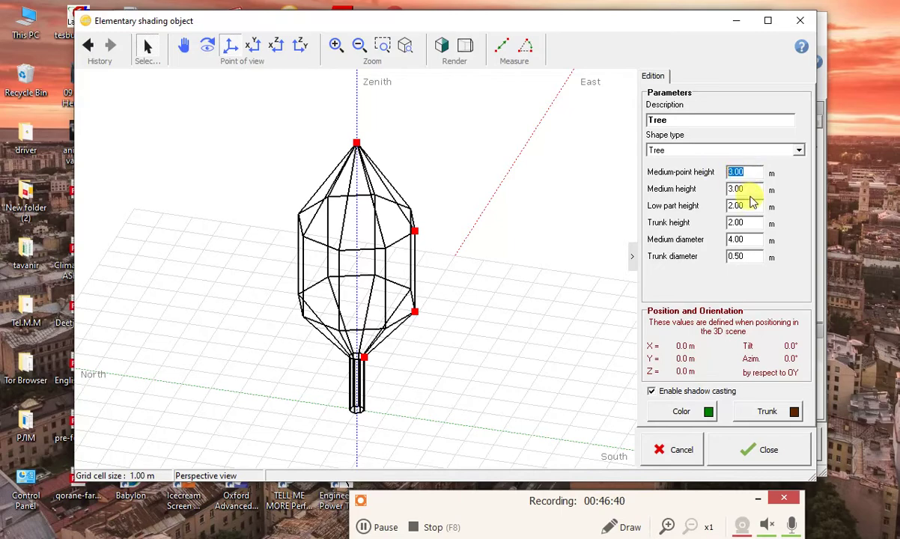
left_click(737, 189)
left_click(736, 223)
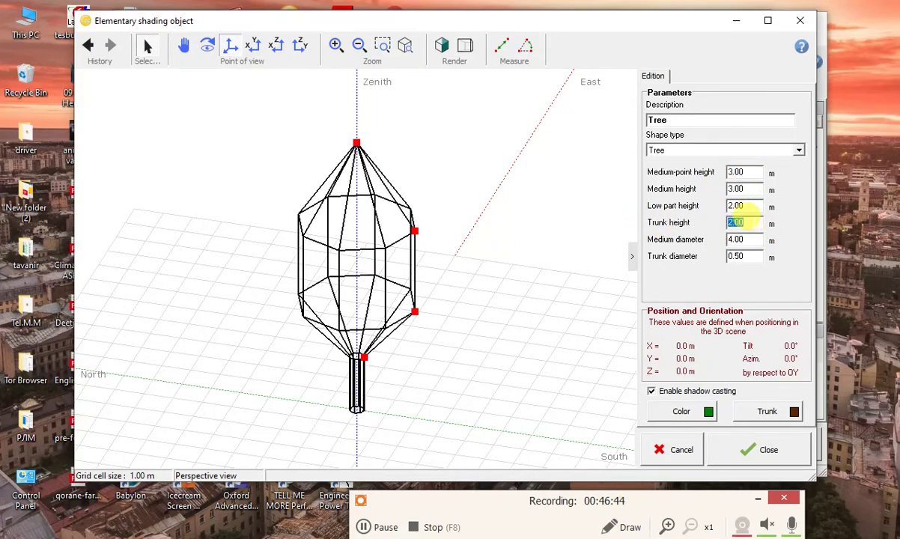
type("1")
key("Return")
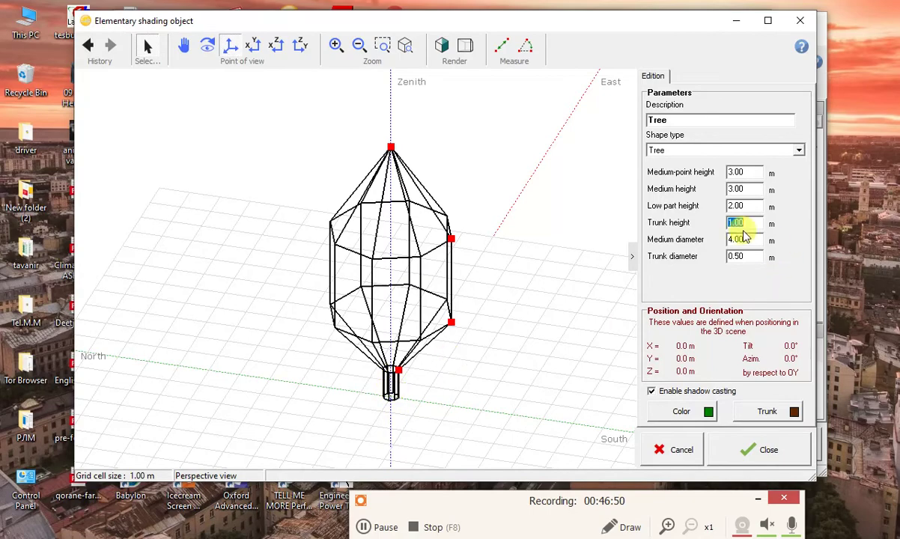
key("Return")
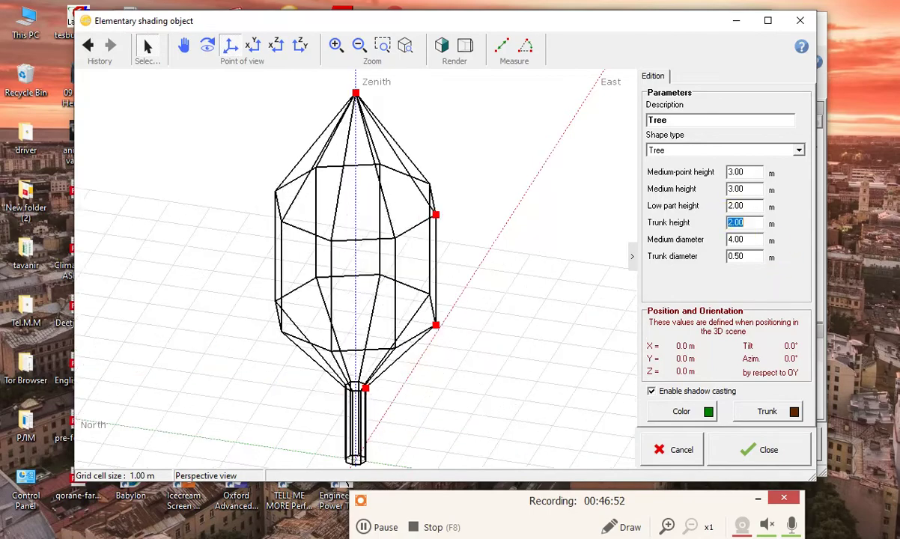
scroll(424, 352, "down", 1)
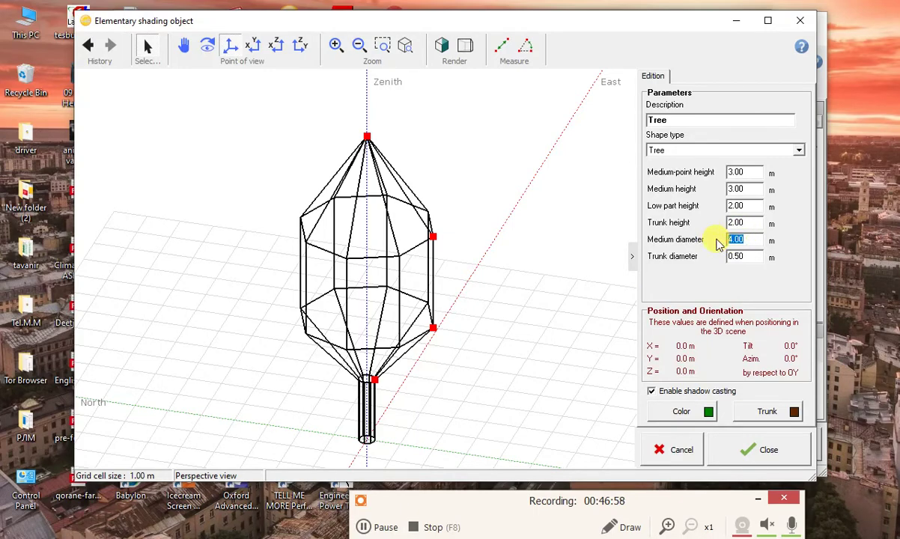
Try medium diameters of 5 m and 2 m for the tree, and settle on a medium diameter of 3.5 m.
type("5")
key("Return")
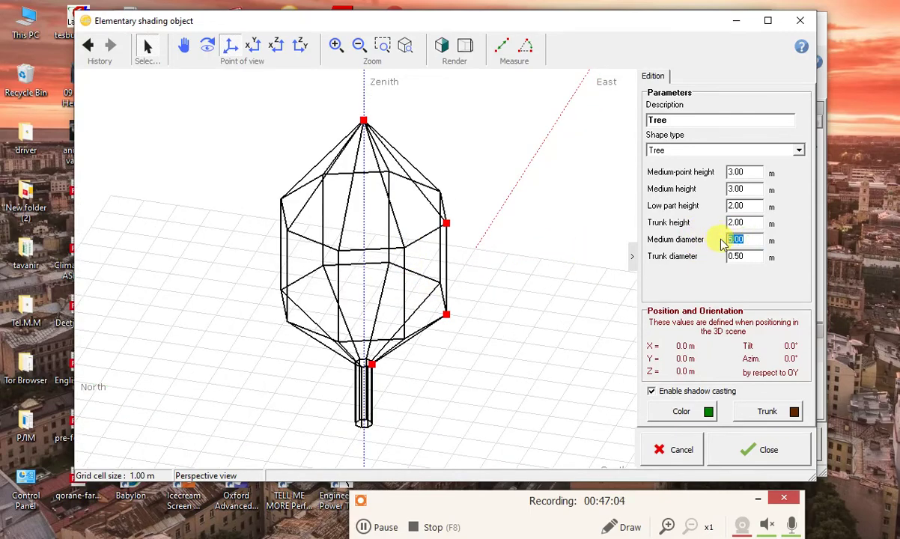
type("2")
key("Return")
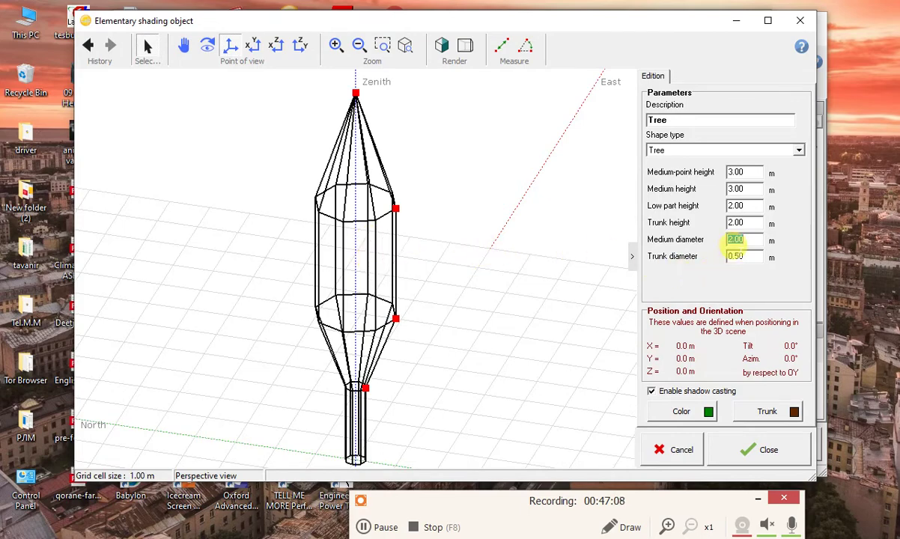
type("3.5")
key("Return")
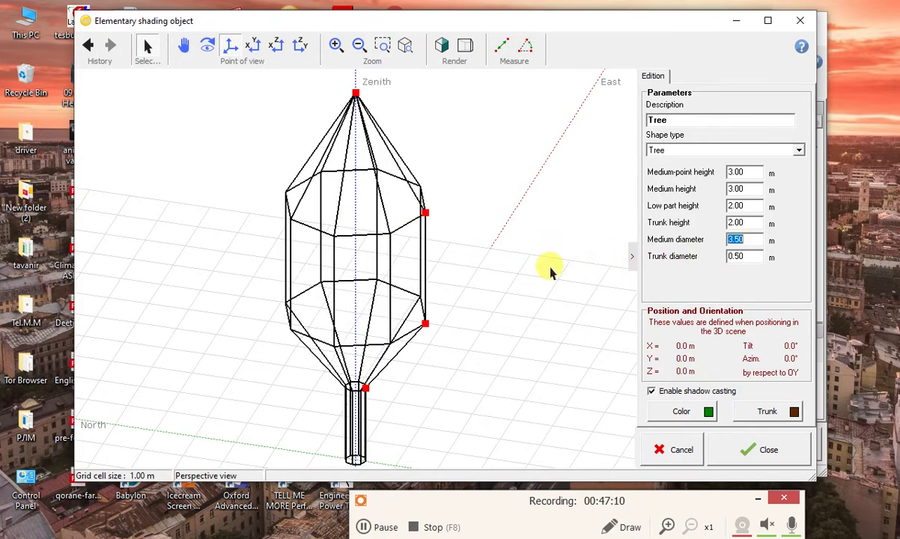
scroll(412, 288, "down", 2)
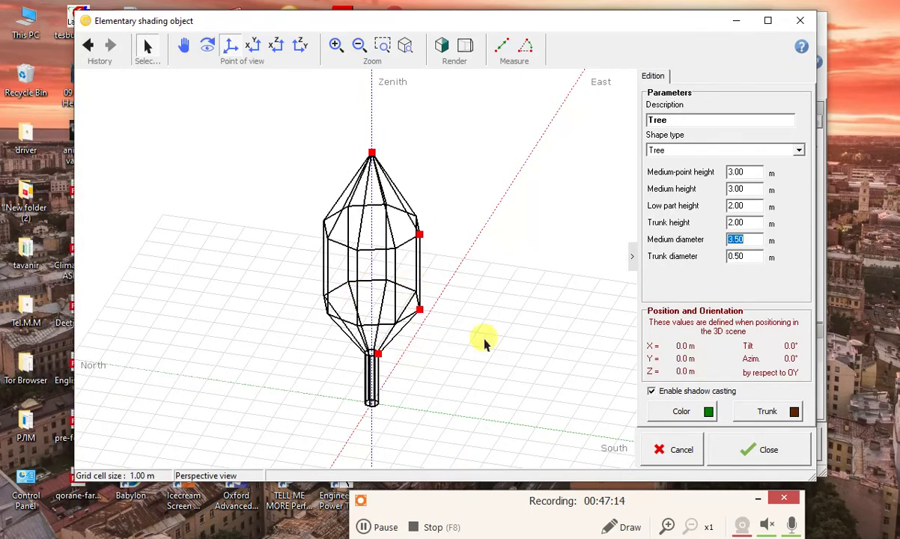
left_click(706, 411)
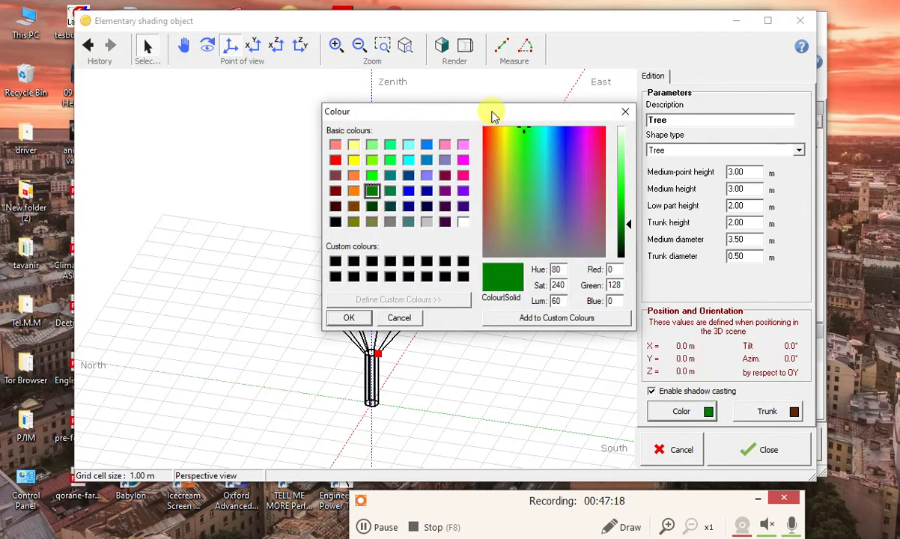
left_click_drag(492, 116, 179, 179)
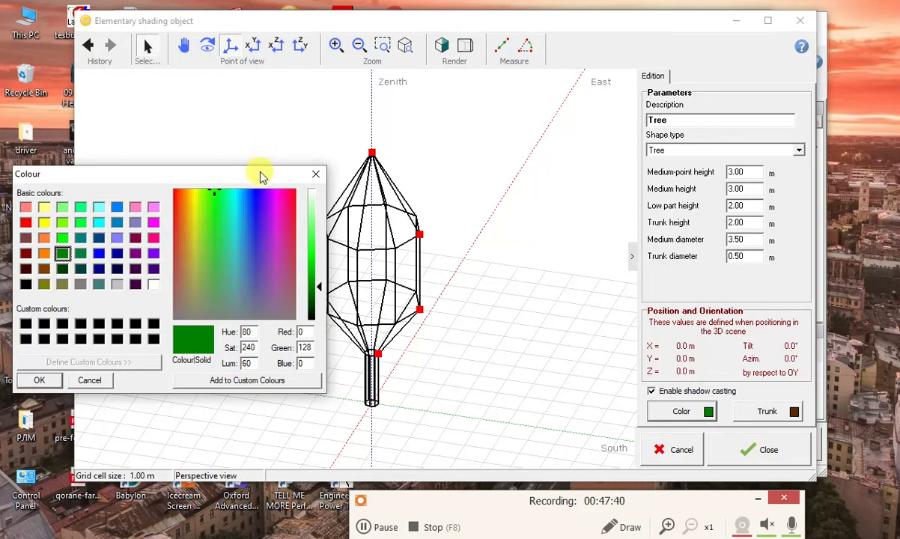
left_click_drag(261, 175, 682, 107)
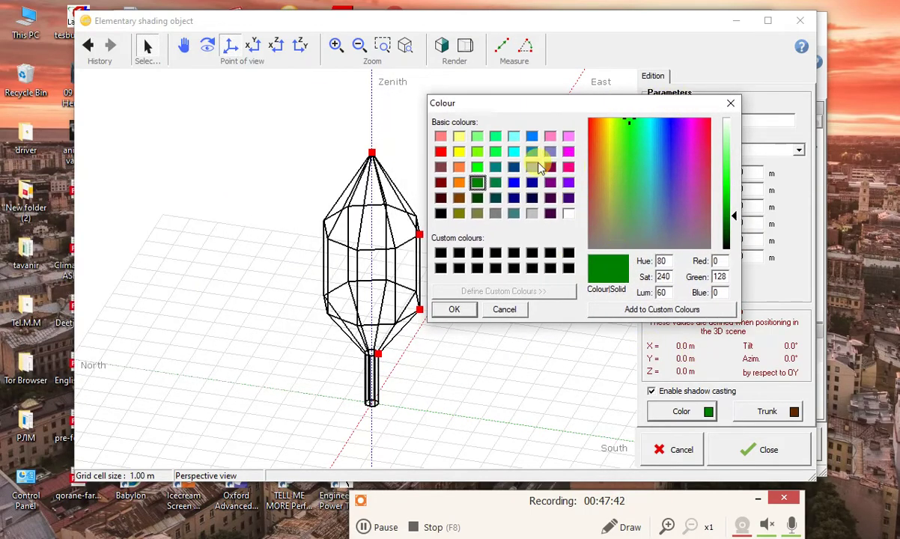
left_click(494, 185)
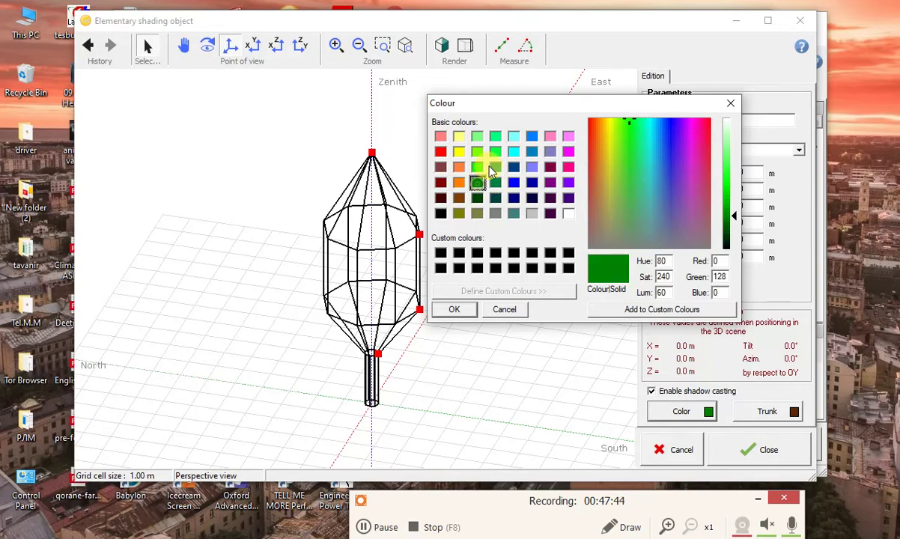
left_click(477, 184)
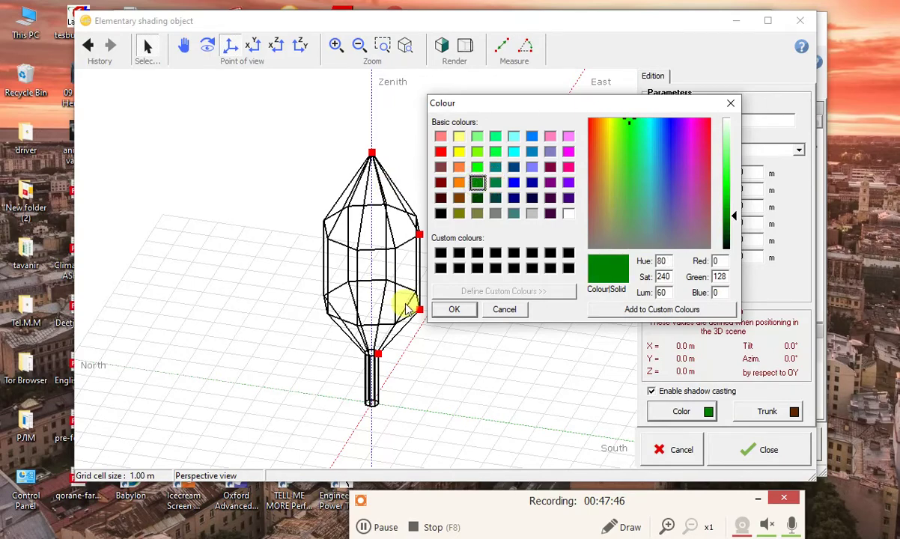
left_click(504, 309)
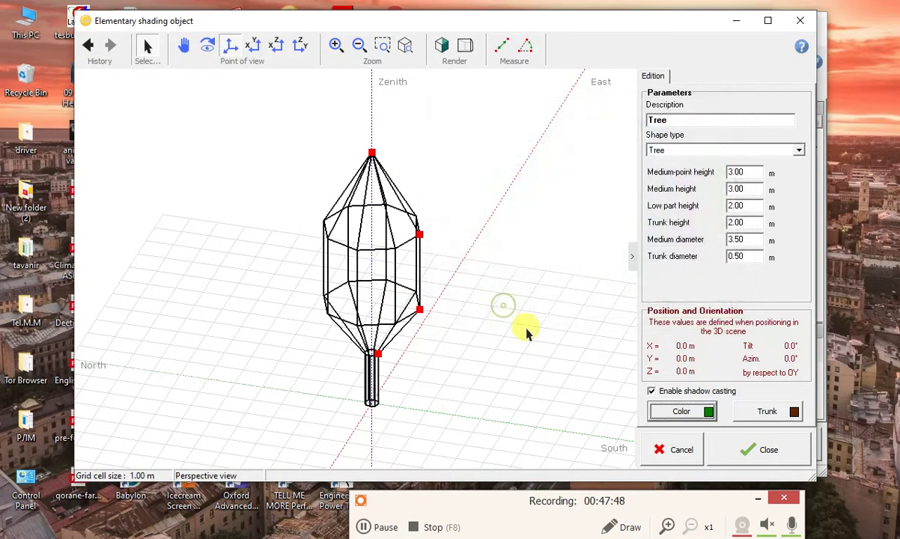
Accept the tree definition to add it to the shading scene and inspect it together with the shed field.
left_click(769, 448)
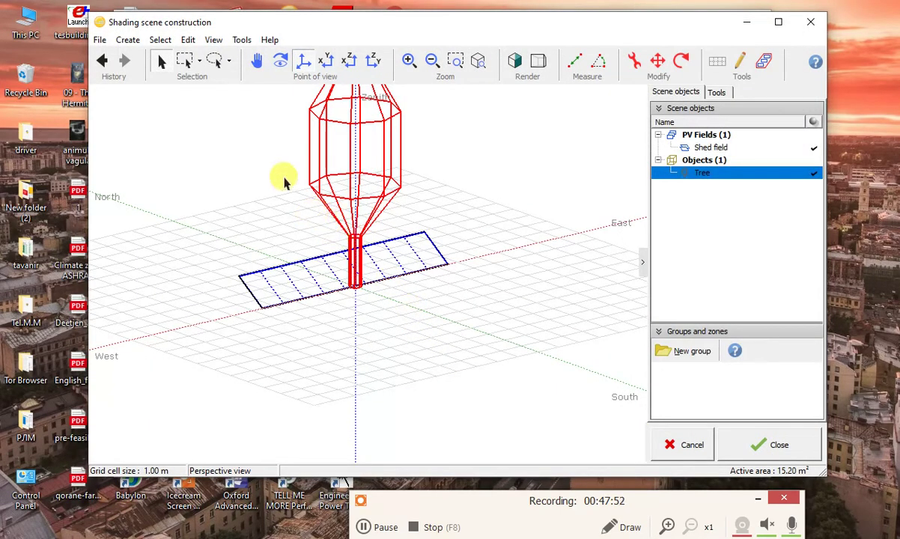
left_click_drag(288, 181, 467, 207)
left_click_drag(404, 278, 311, 258)
scroll(310, 258, "down", 2)
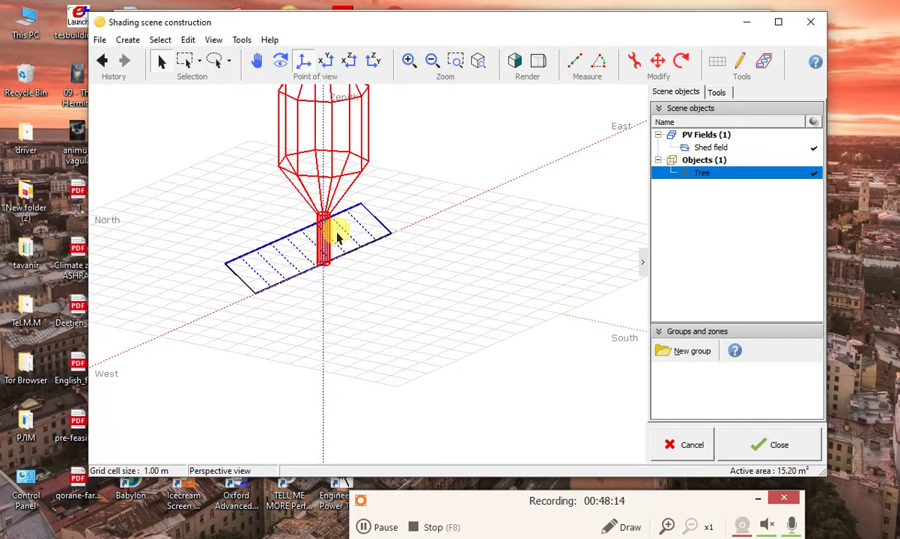
left_click_drag(547, 496, 575, 485)
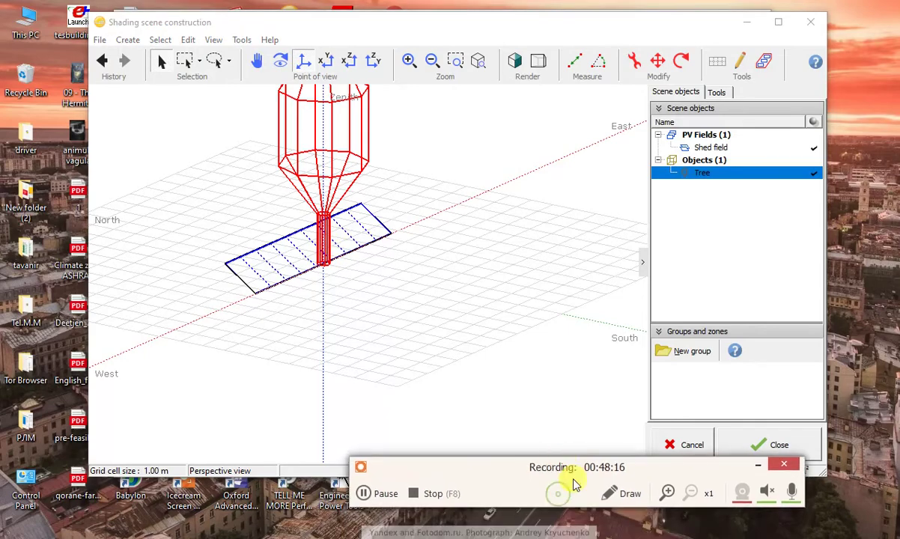
left_click(617, 494)
left_click_drag(528, 433, 526, 459)
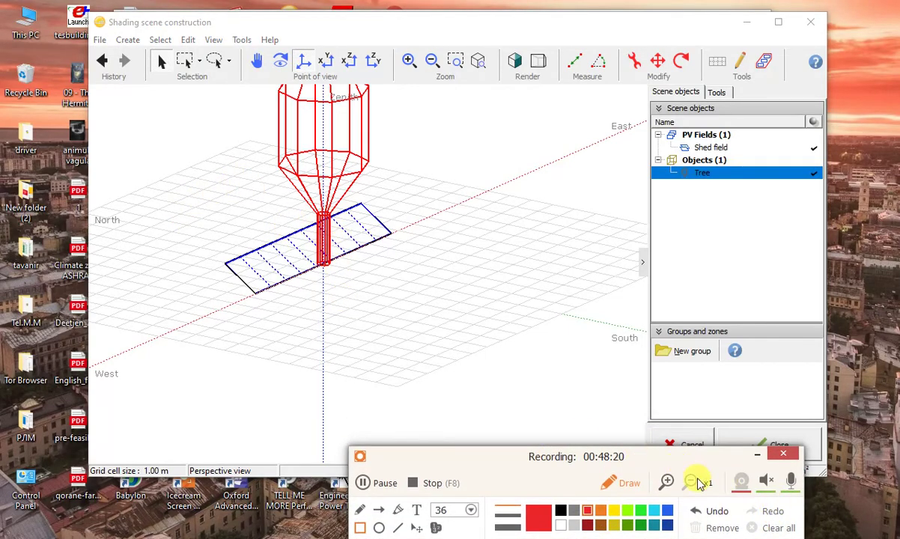
left_click(633, 483)
left_click_drag(683, 458, 753, 501)
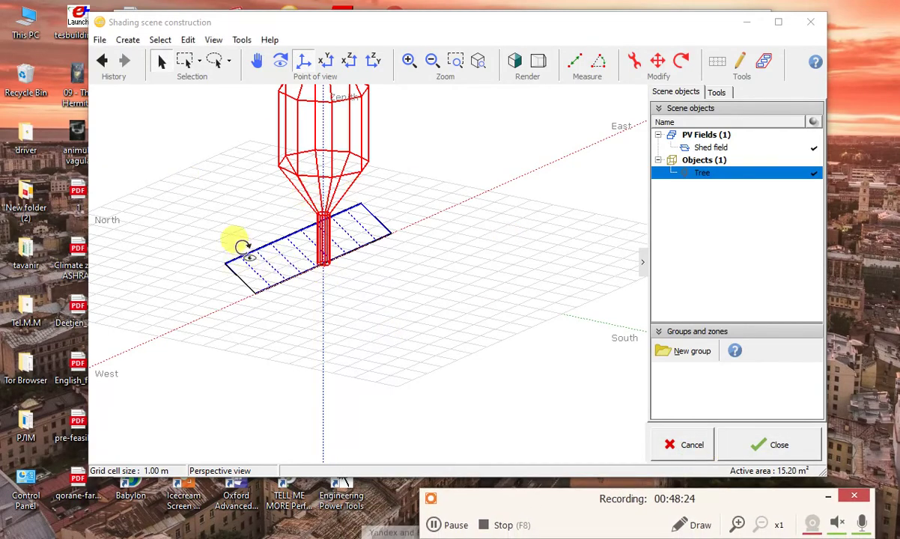
Examine how the tree sits relative to the shed field from several angles, selecting the shed field and the tree in turn.
left_click_drag(241, 251, 249, 301)
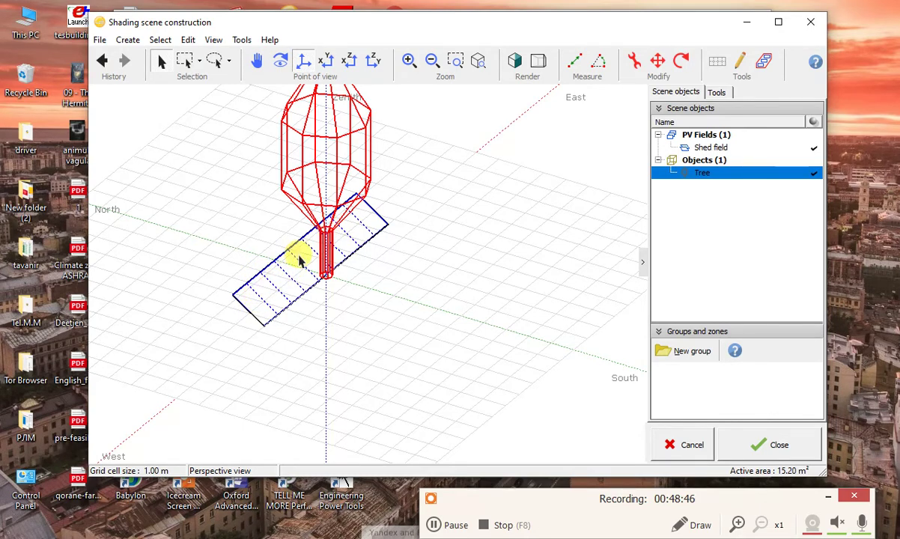
left_click(246, 290)
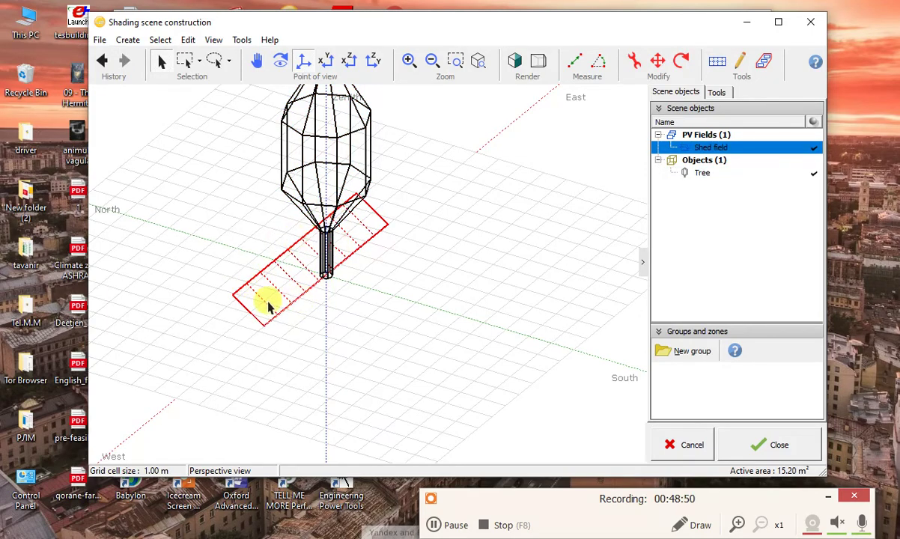
left_click_drag(267, 303, 311, 285)
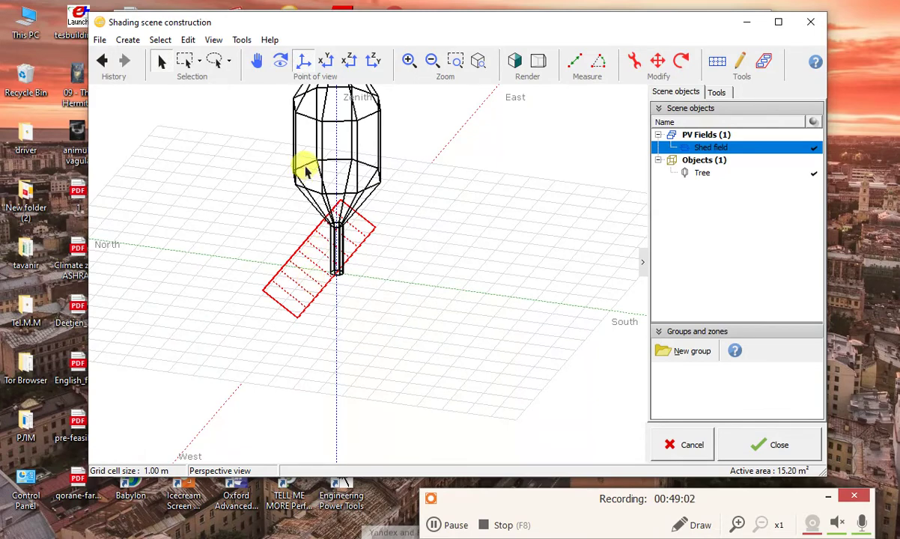
left_click_drag(321, 261, 255, 243)
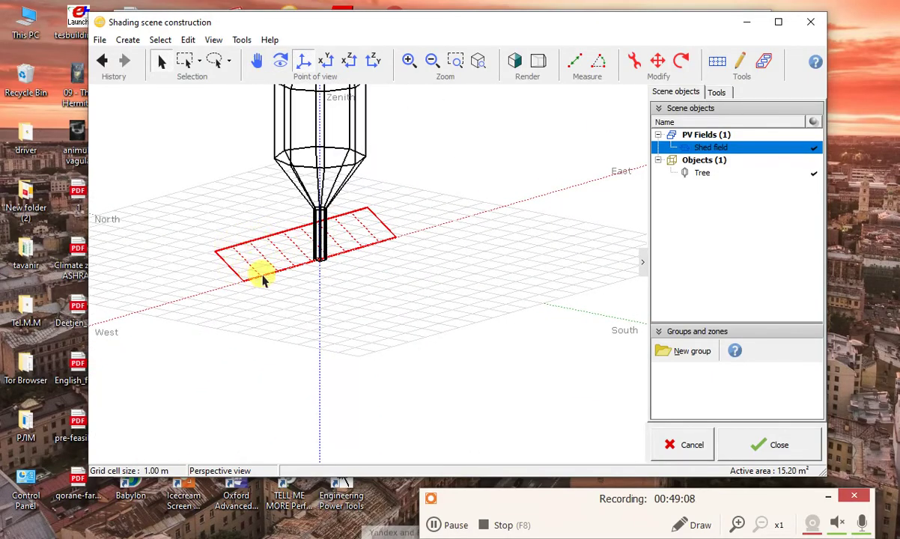
left_click(302, 190)
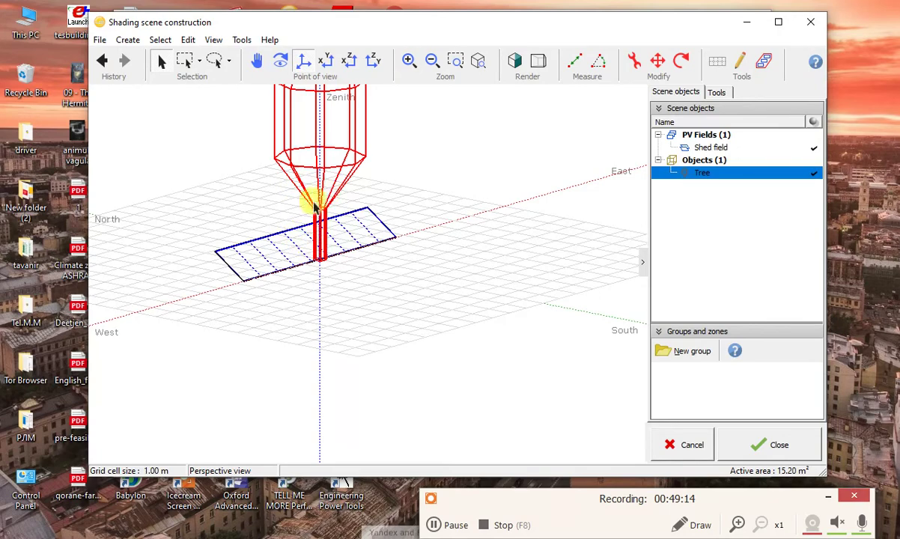
left_click(684, 528)
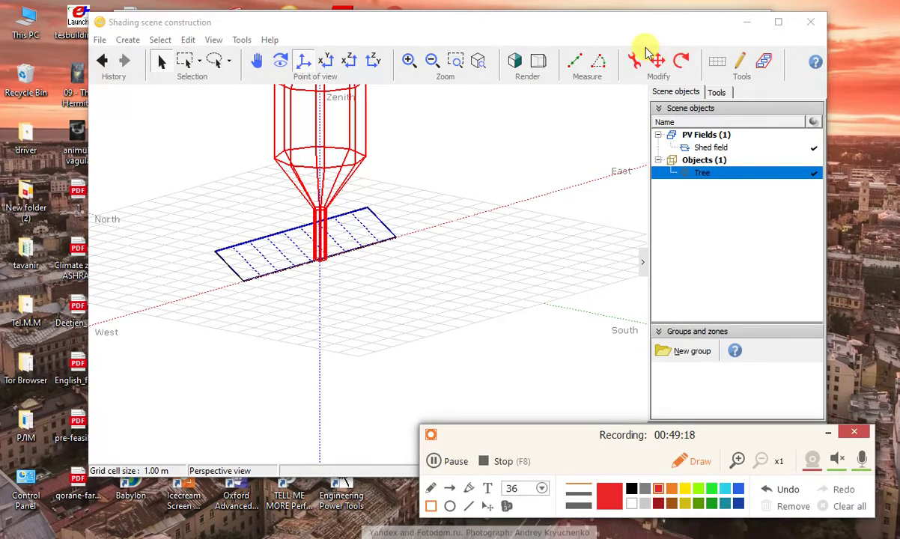
left_click_drag(645, 47, 672, 82)
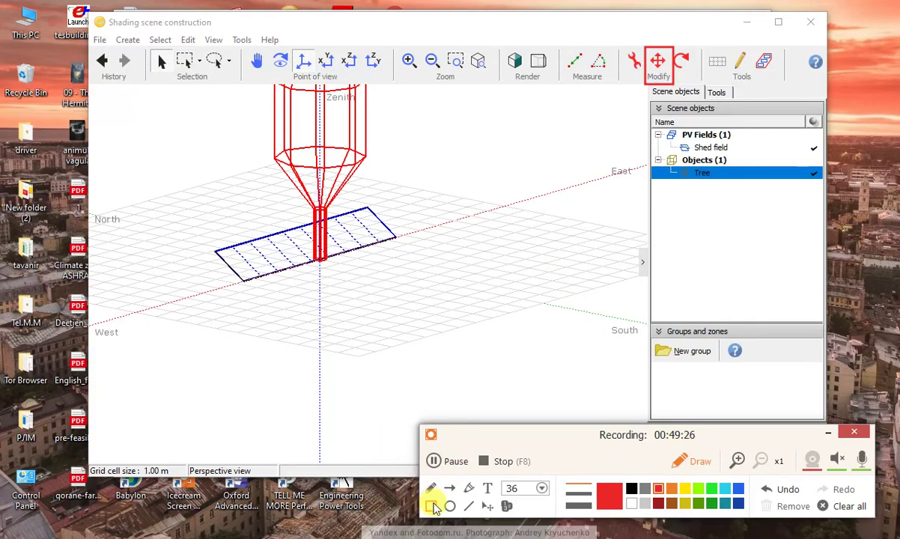
left_click(824, 504)
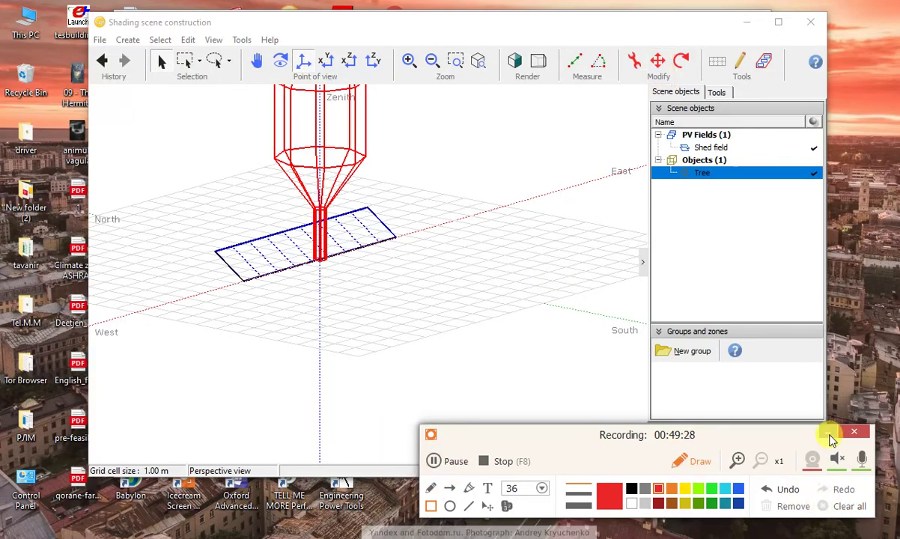
left_click(676, 461)
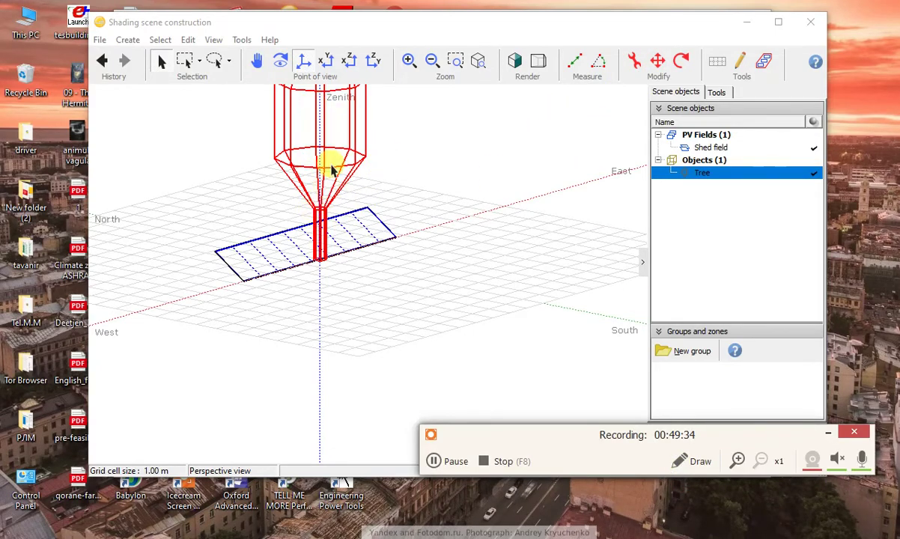
Move the tree away from the shed field to about 9.16 m along Y/South and 1.50 m along X/West.
left_click(658, 61)
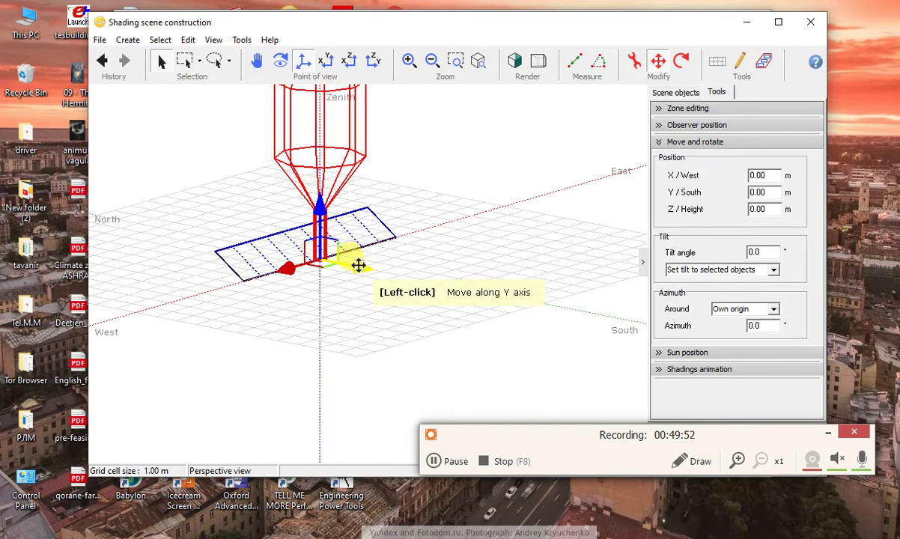
left_click_drag(359, 266, 599, 311)
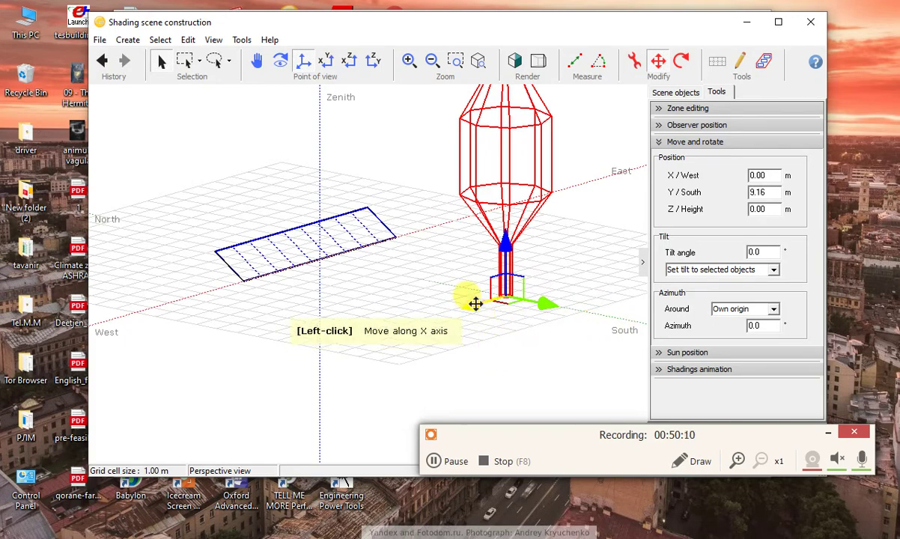
left_click_drag(475, 303, 449, 311)
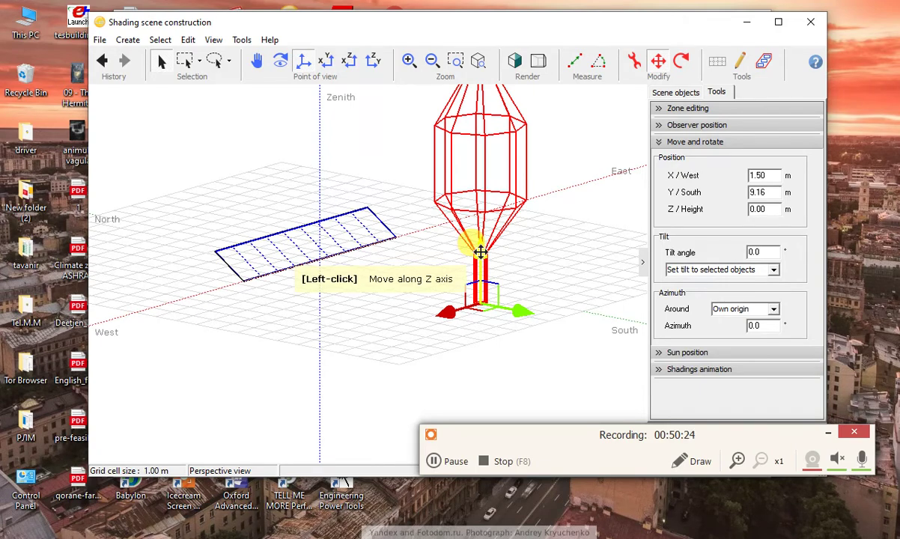
mouse_move(480, 250)
left_mouse_down()
mouse_move(476, 194)
mouse_move(479, 221)
mouse_move(491, 177)
mouse_move(485, 235)
mouse_move(488, 147)
mouse_move(488, 309)
mouse_move(488, 243)
mouse_move(488, 251)
left_mouse_up()
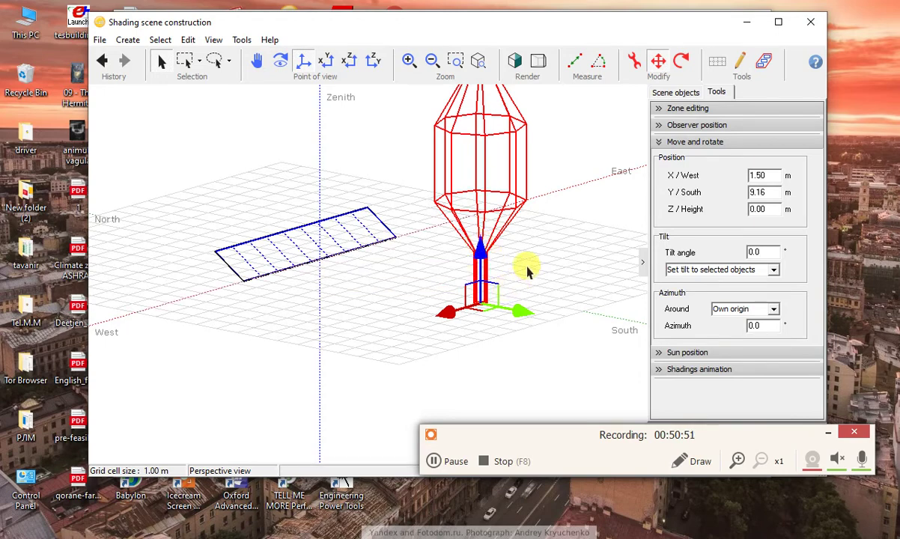
left_click(482, 253)
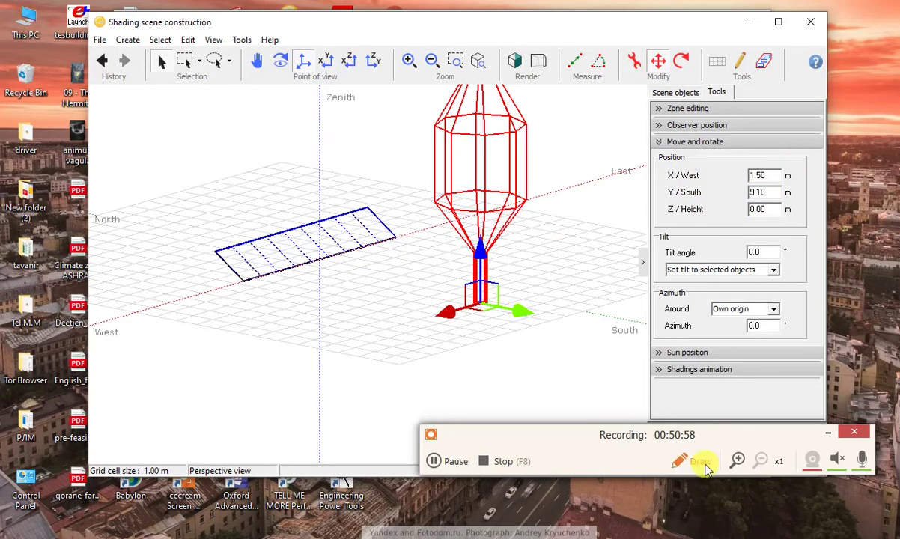
left_click(683, 462)
left_click(430, 506)
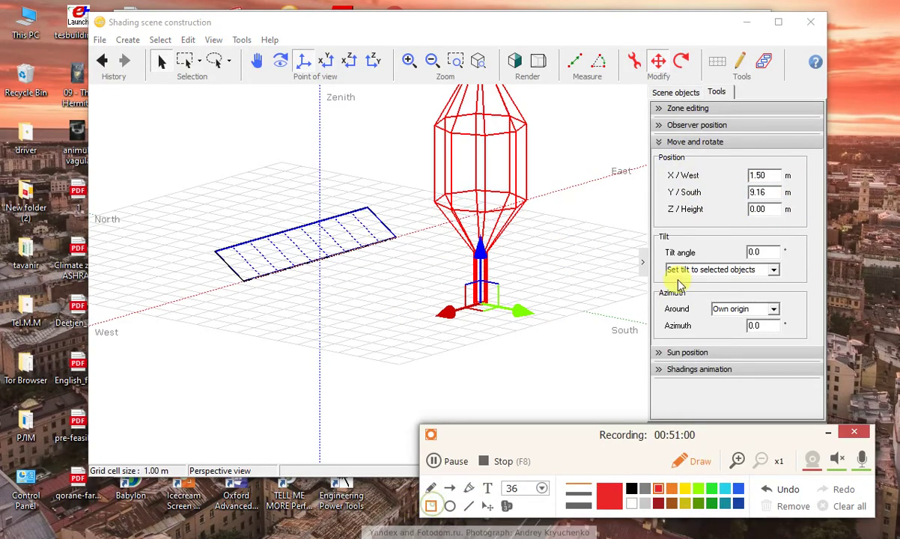
mouse_move(650, 151)
left_mouse_down()
mouse_move(797, 235)
mouse_move(813, 241)
mouse_move(822, 227)
left_mouse_up()
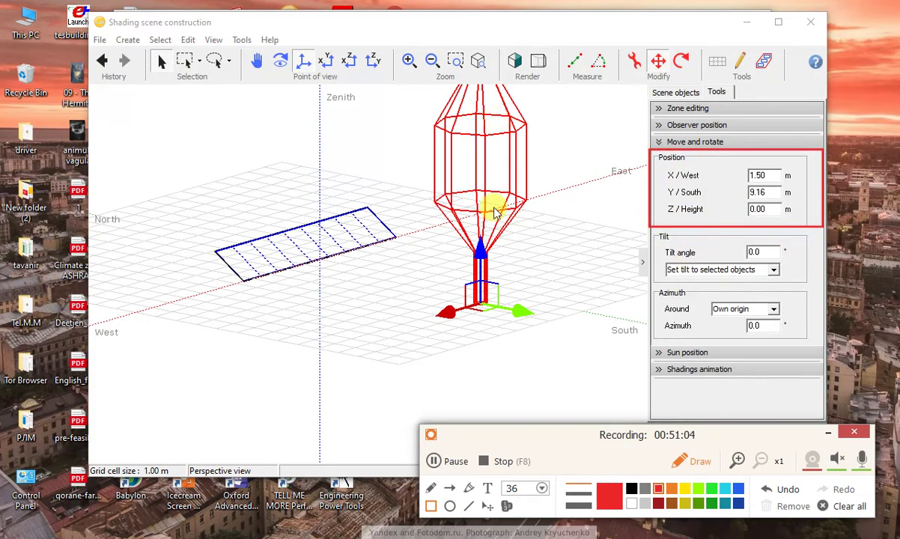
left_click(697, 464)
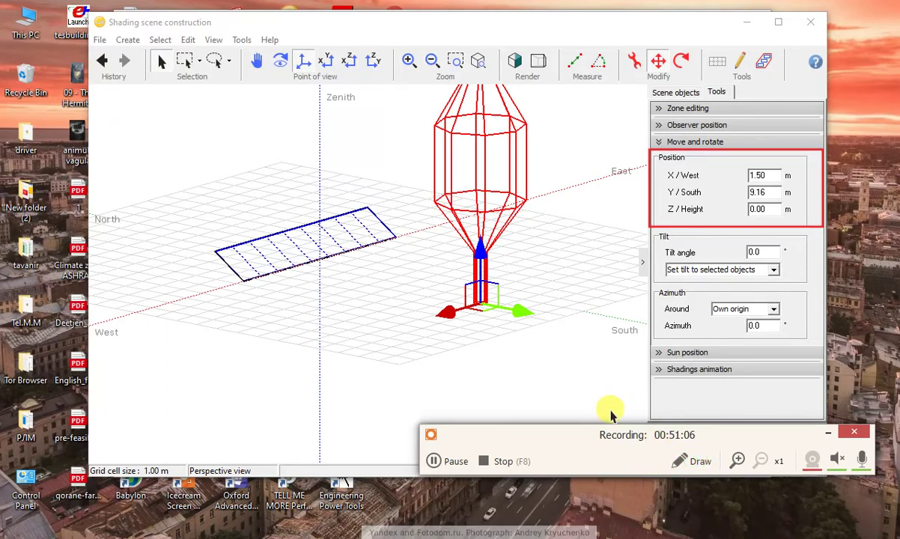
mouse_move(612, 436)
left_mouse_down()
mouse_move(639, 492)
mouse_move(634, 484)
left_mouse_up()
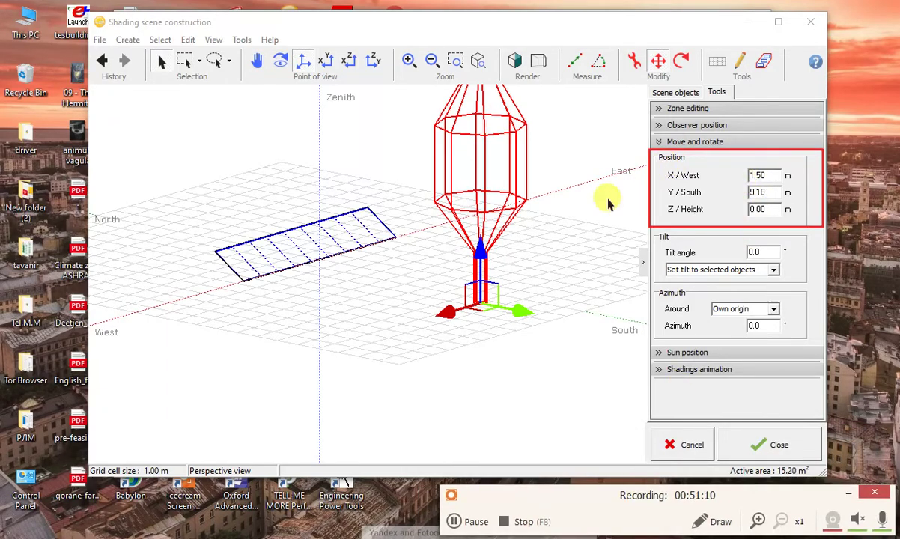
Set the tree's X/West position to 5.00 m and its Z/Height to 0 m.
double_click(772, 175)
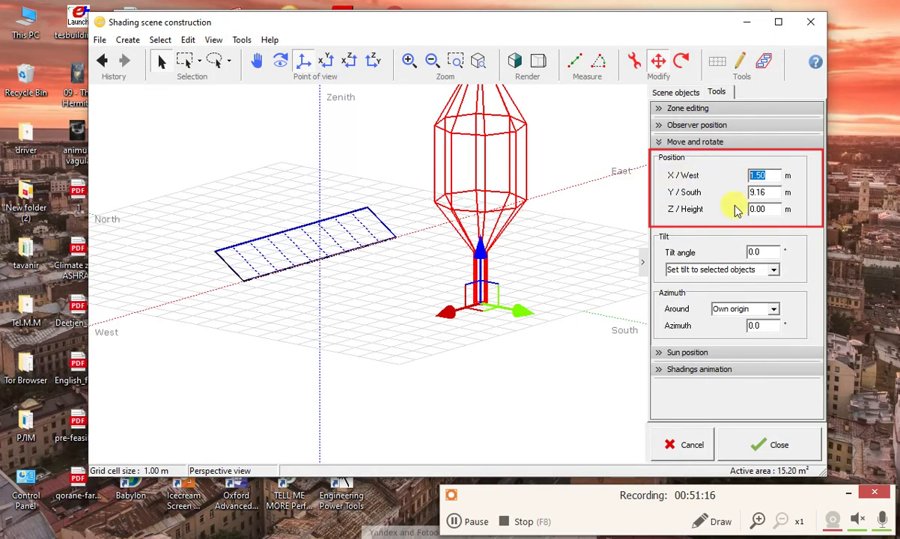
key("Return")
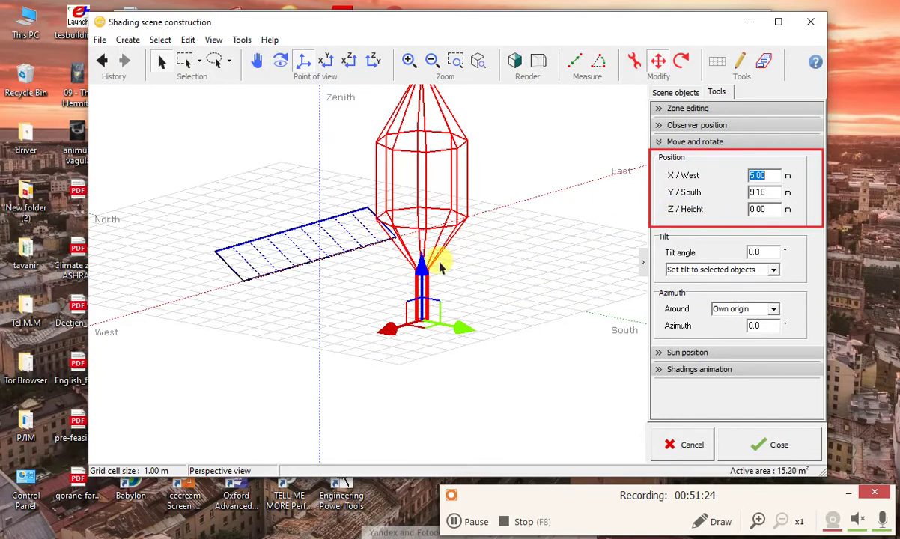
mouse_move(422, 267)
left_mouse_down()
mouse_move(422, 231)
mouse_move(423, 271)
left_mouse_up()
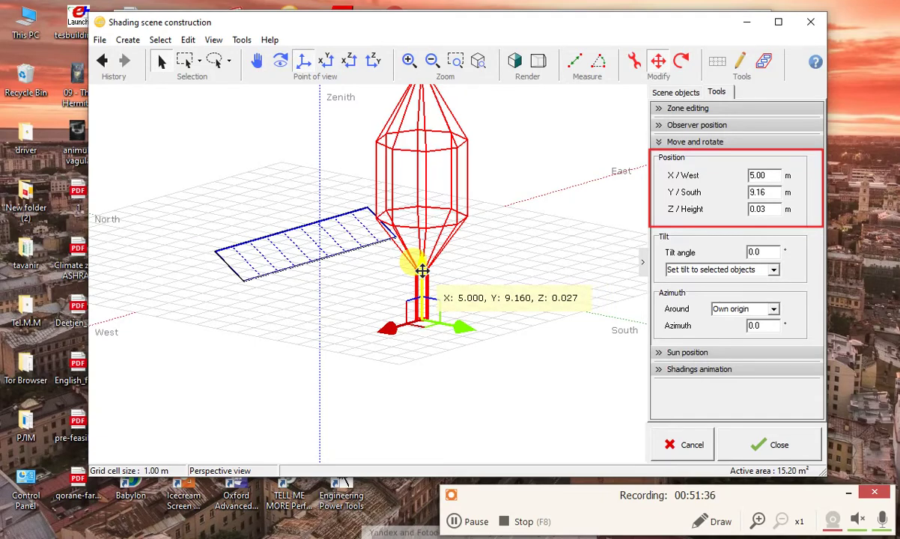
left_click_drag(422, 271, 413, 259)
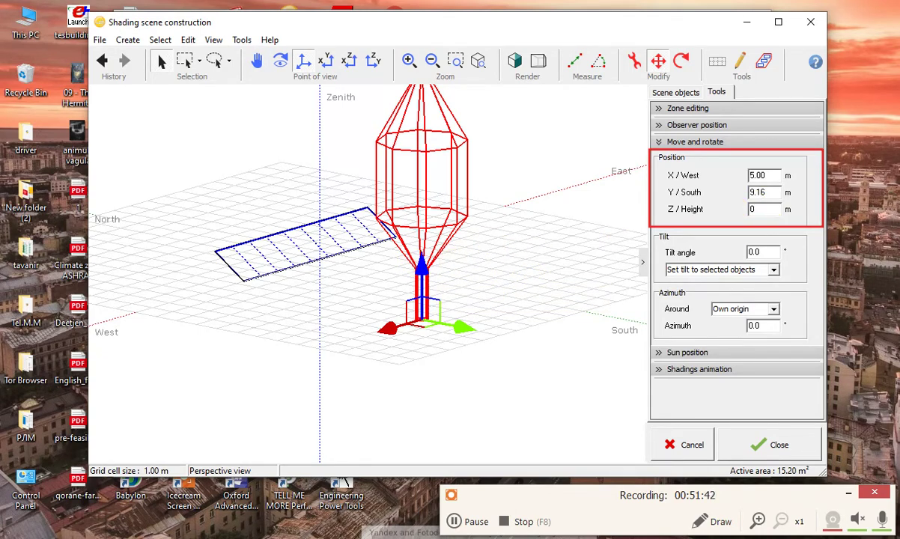
type("0")
key("Return")
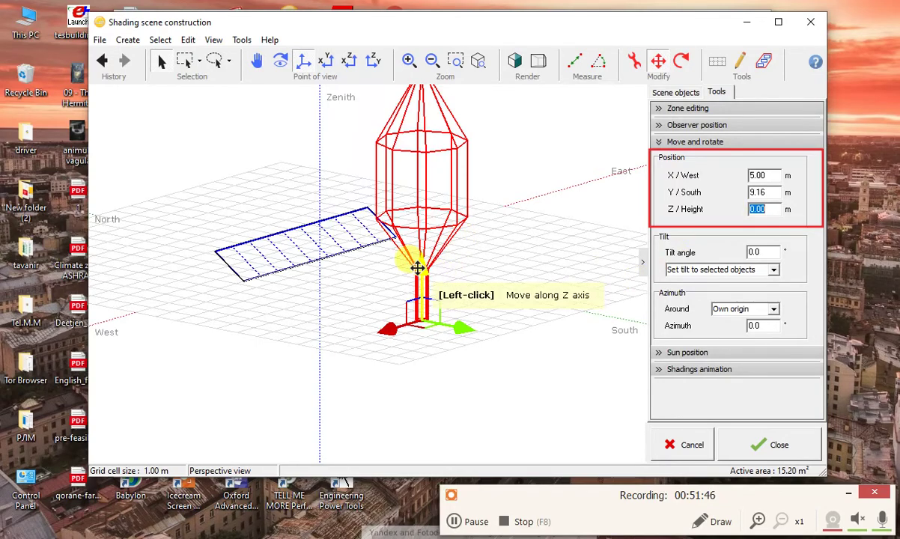
left_click_drag(420, 268, 420, 268)
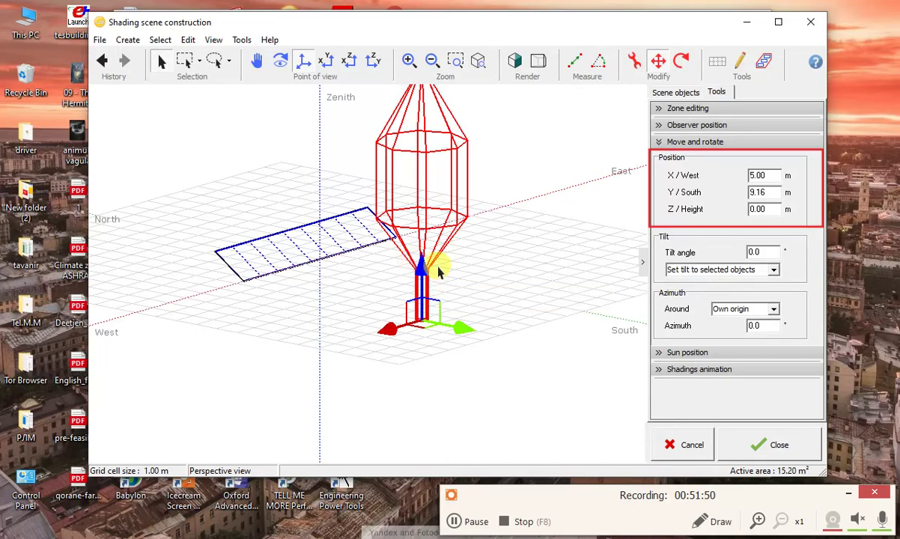
mouse_move(436, 265)
left_mouse_down()
mouse_move(458, 247)
mouse_move(459, 255)
mouse_move(352, 261)
mouse_move(421, 271)
left_mouse_up()
Deselect the tree and examine its position relative to the shed field from several angles.
left_click(477, 260)
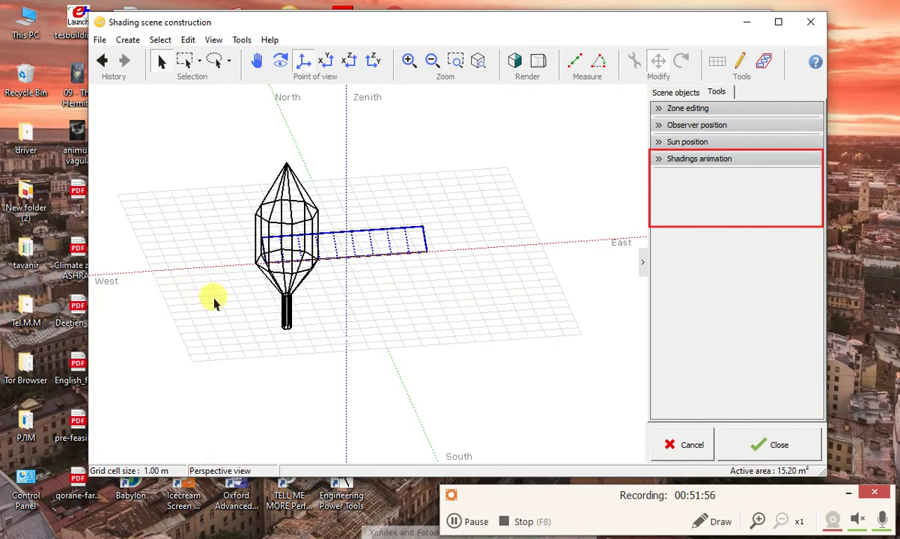
left_click_drag(214, 290, 167, 288)
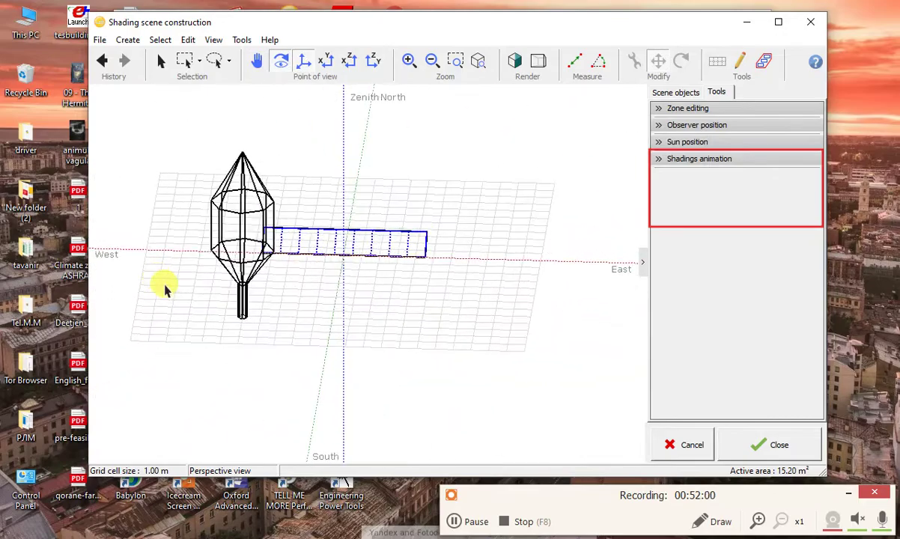
scroll(292, 288, "down", 2)
left_click_drag(303, 287, 220, 267)
scroll(291, 246, "up", 3)
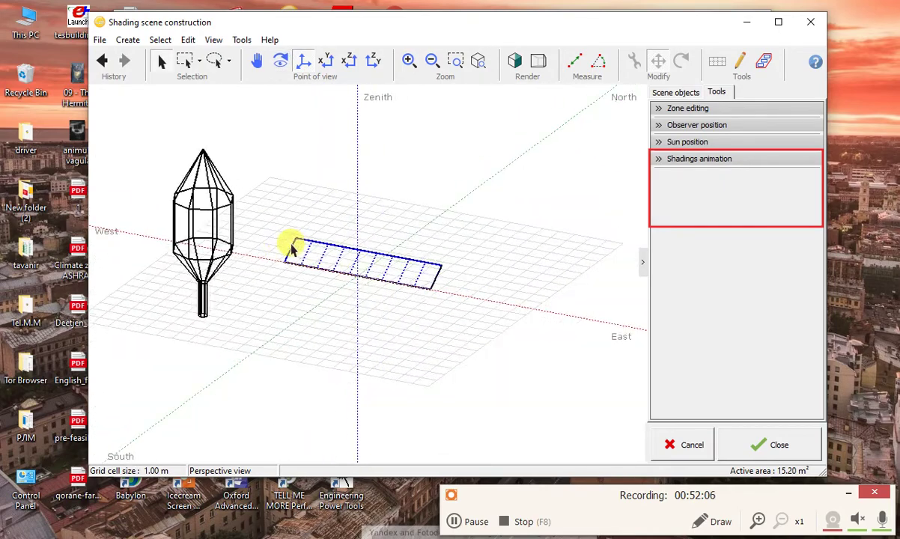
left_click_drag(283, 254, 322, 276)
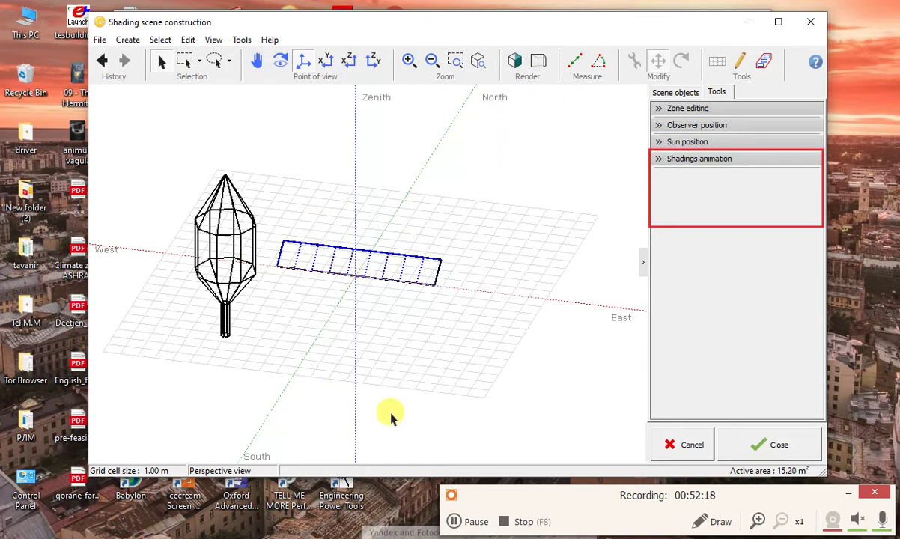
left_click(709, 522)
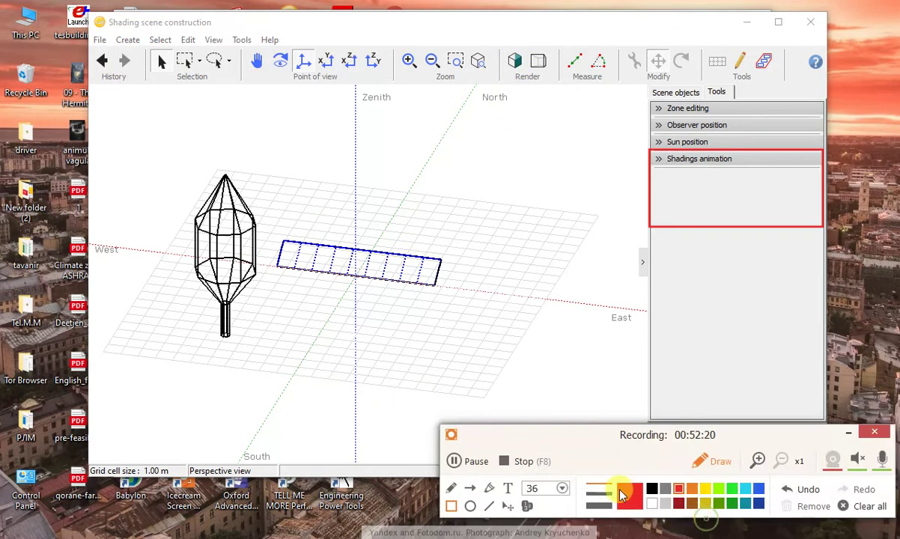
left_click(452, 507)
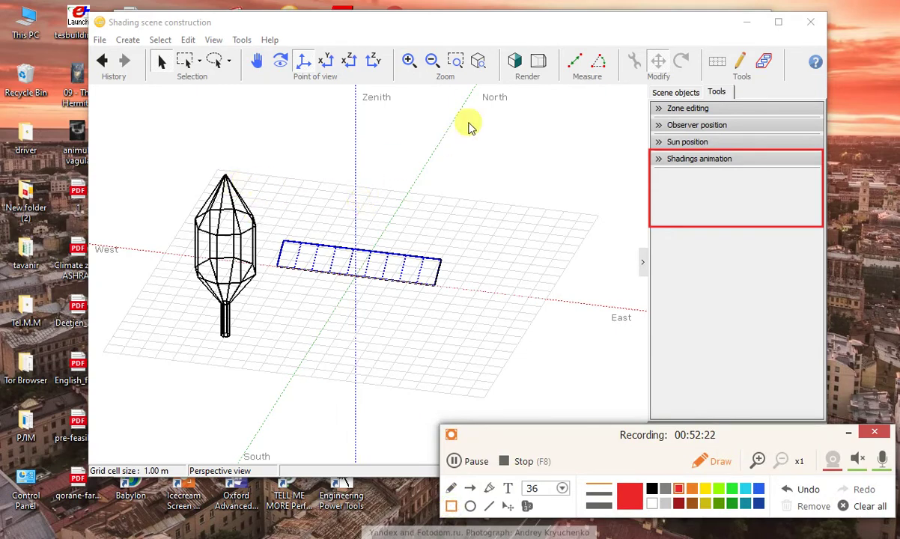
left_click_drag(500, 49, 527, 72)
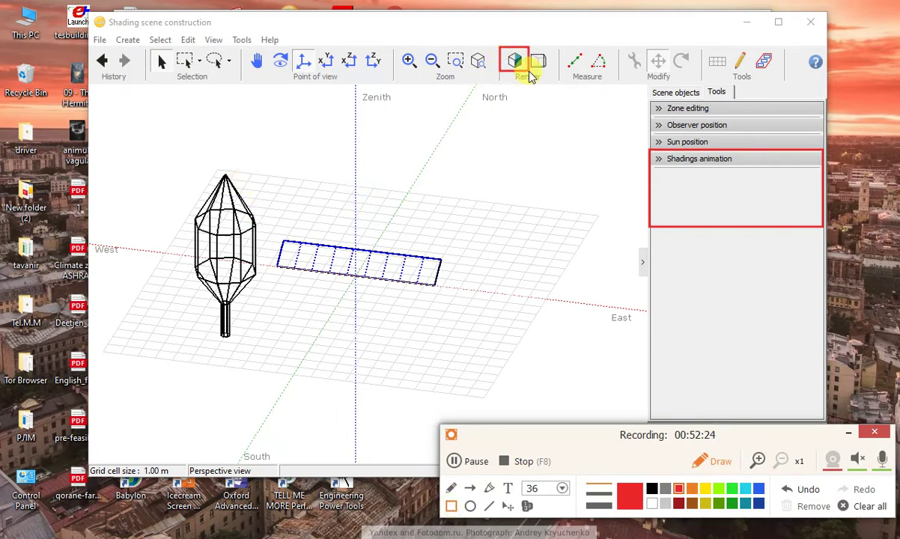
left_click(863, 506)
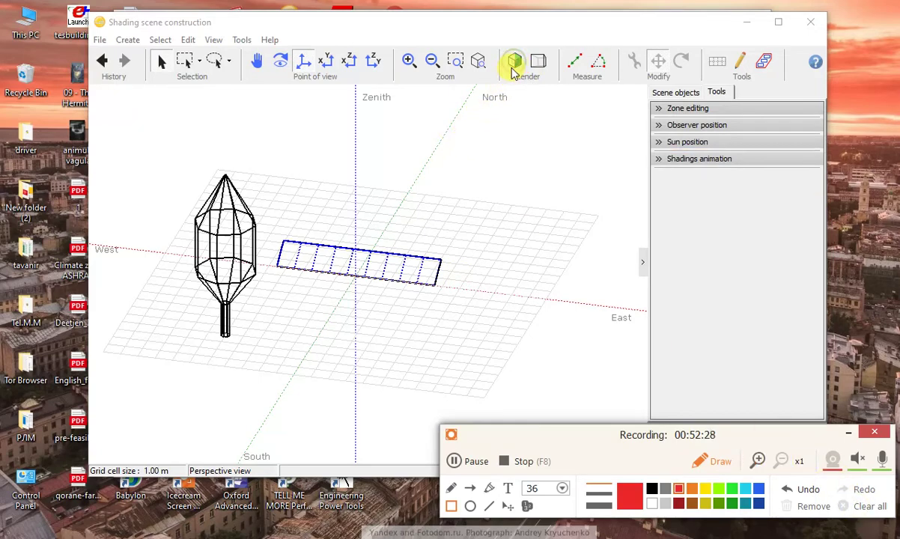
left_click(697, 460)
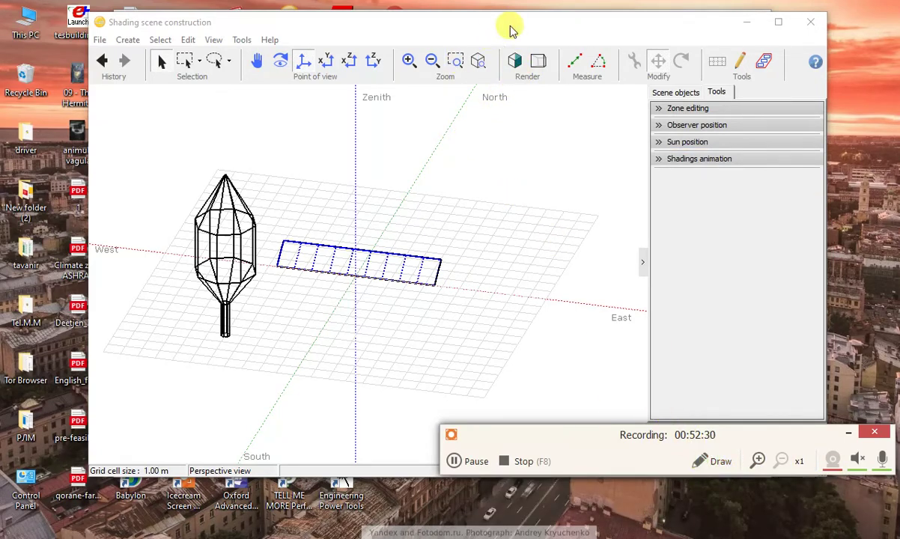
Render the scene with solid coloured surfaces and check the tree and the shed field by selecting each in turn.
left_click(515, 60)
mouse_move(263, 282)
left_mouse_down()
mouse_move(567, 232)
mouse_move(240, 239)
mouse_move(483, 285)
mouse_move(579, 255)
left_mouse_up()
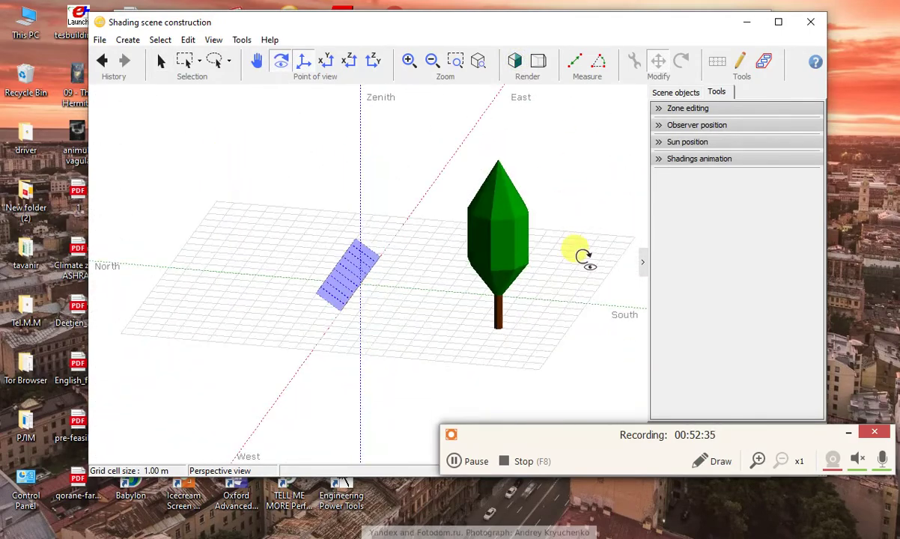
left_click(500, 235)
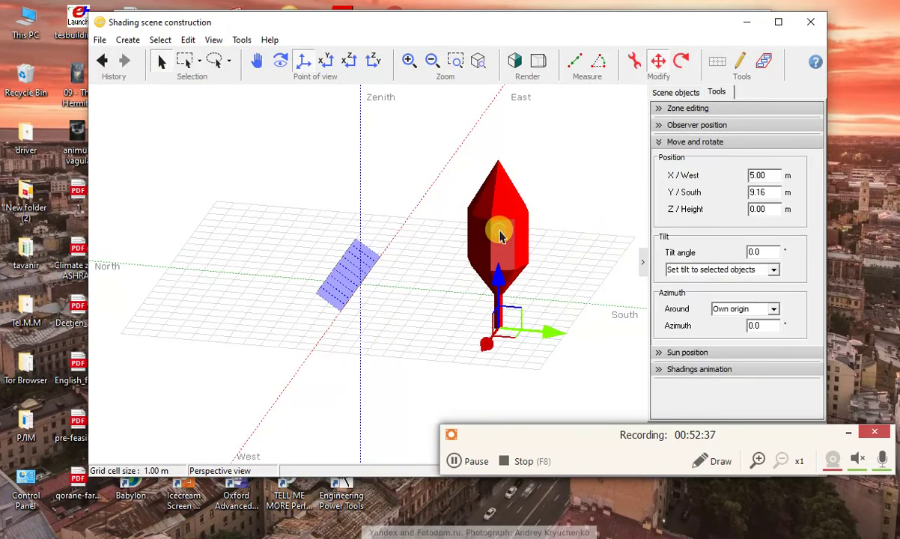
left_click(487, 348)
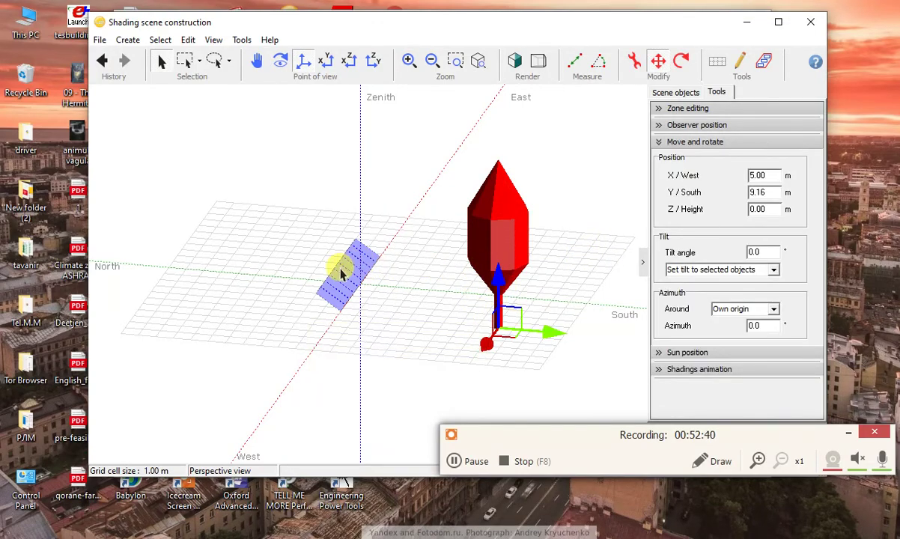
left_click(341, 273)
left_click(482, 222)
left_click(342, 260)
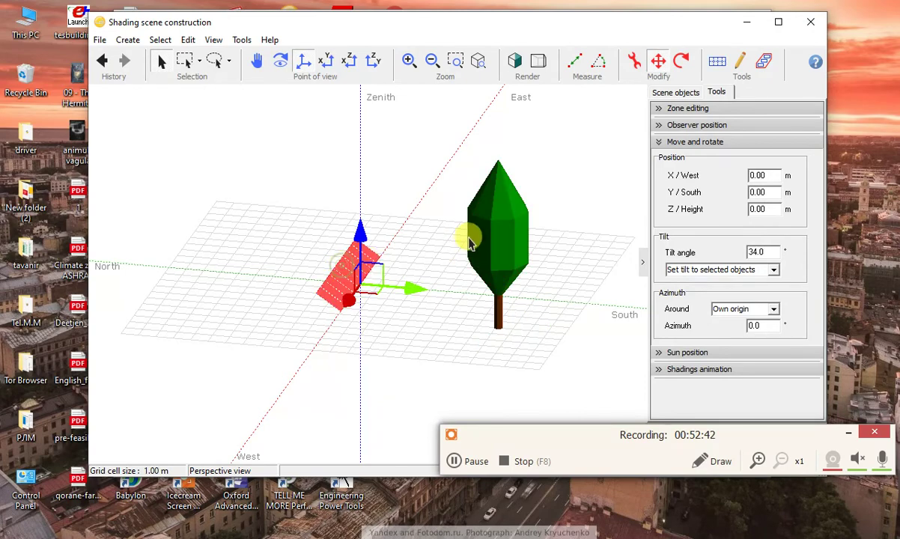
left_click(470, 238)
Move the shed field to about 6.29 m along X/West and -0.32 m along Y/South.
left_click(357, 266)
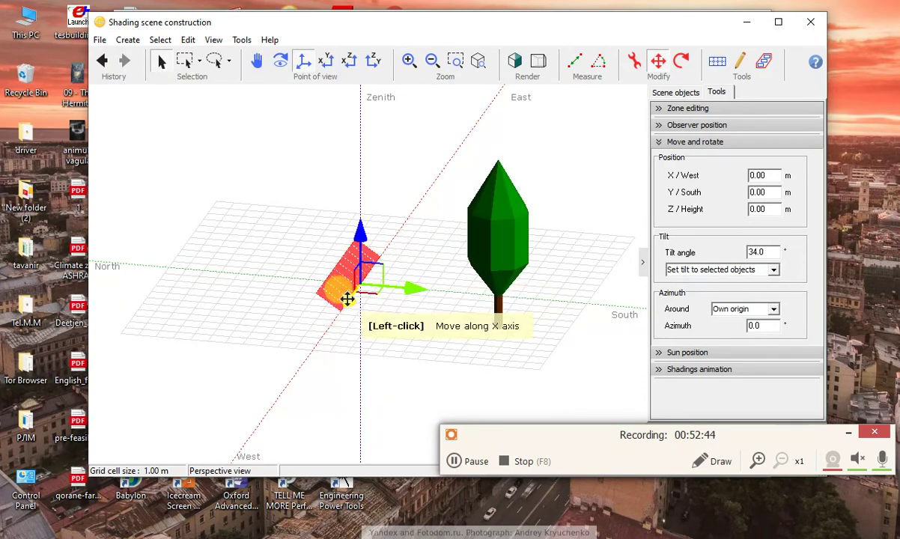
left_click_drag(347, 301, 335, 324)
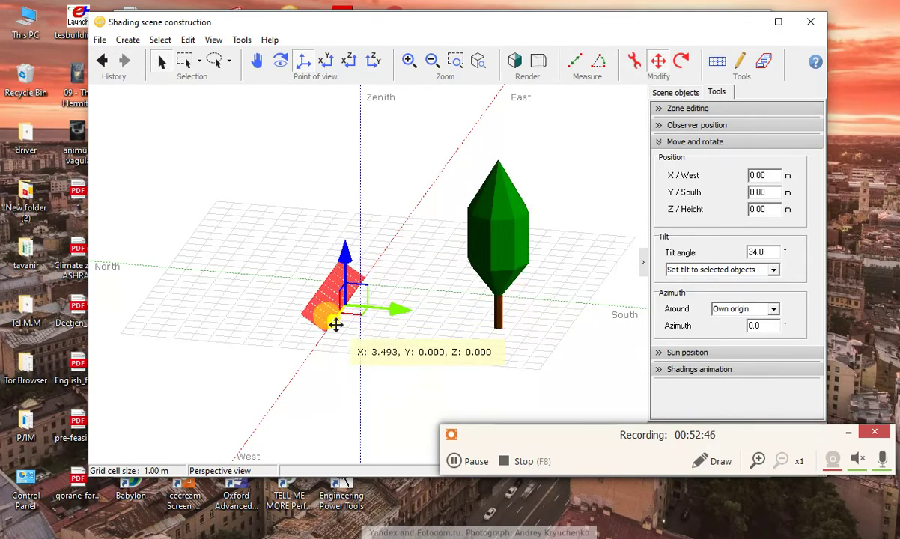
left_click_drag(442, 307, 394, 302)
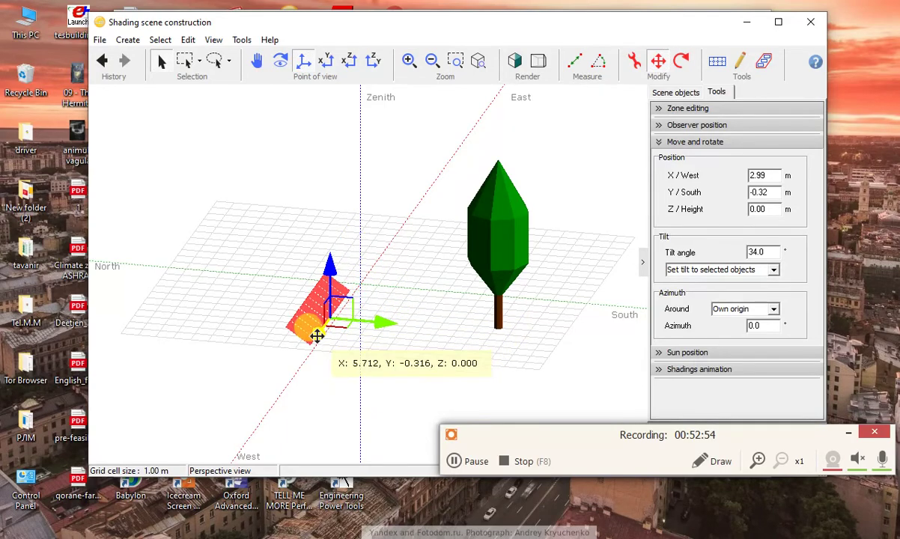
left_click_drag(316, 347, 329, 343)
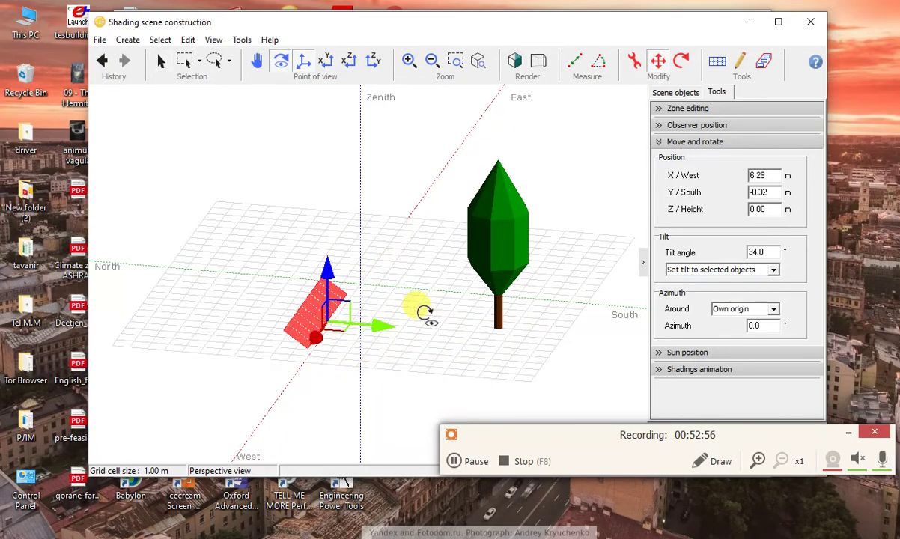
Deselect the shed field and examine its new placement behind the tree from several angles and distances.
left_click_drag(424, 312, 214, 291)
key("Escape")
scroll(357, 304, "down", 5)
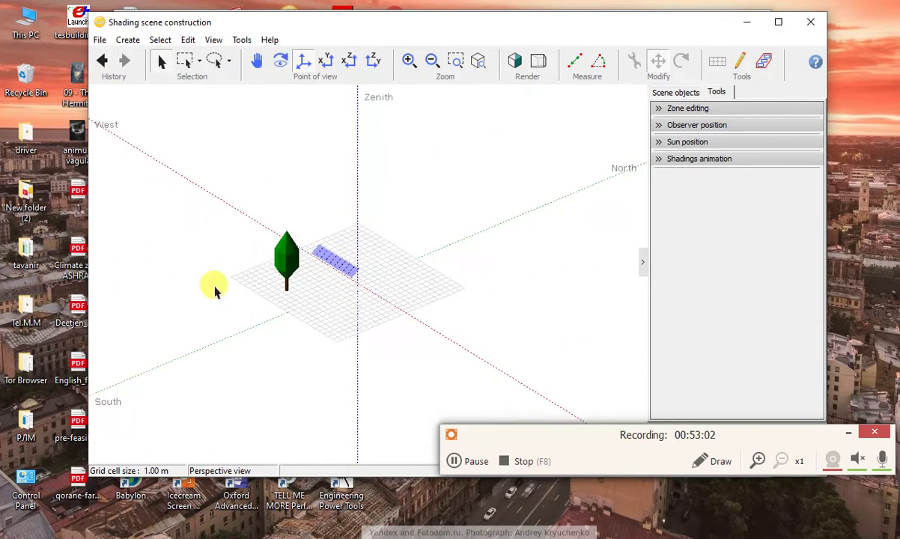
left_click_drag(335, 276, 403, 307)
scroll(330, 275, "up", 5)
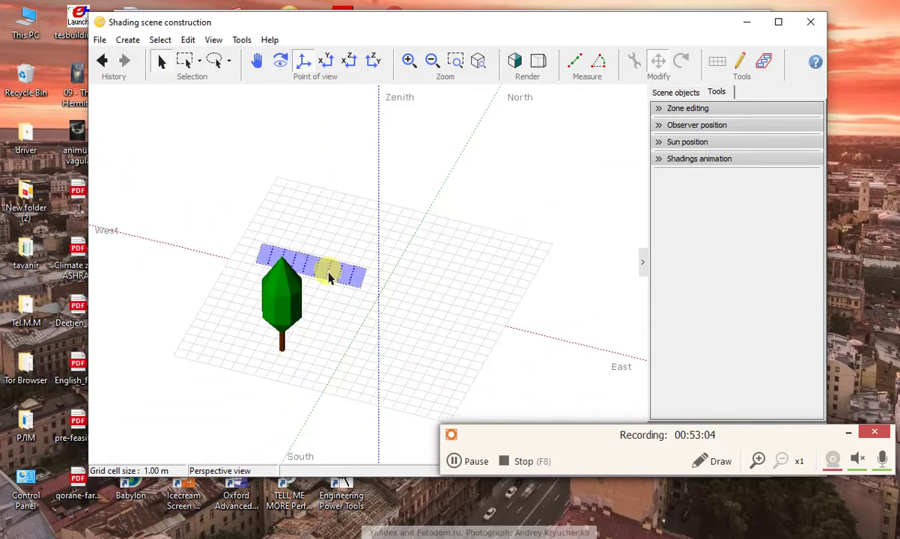
left_click_drag(313, 285, 332, 275)
left_click_drag(275, 277, 534, 355)
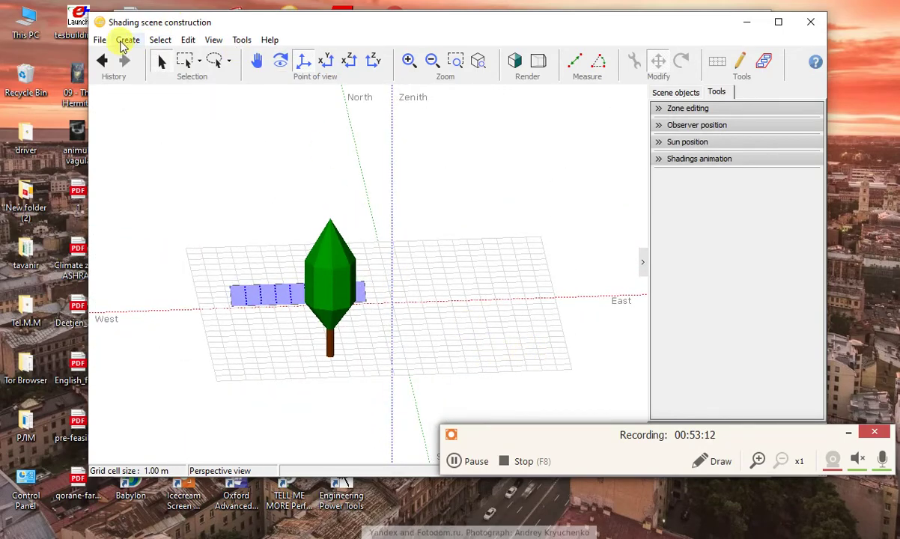
Open the shadows animation over one day and look at the calendar for its day of year.
left_click(187, 41)
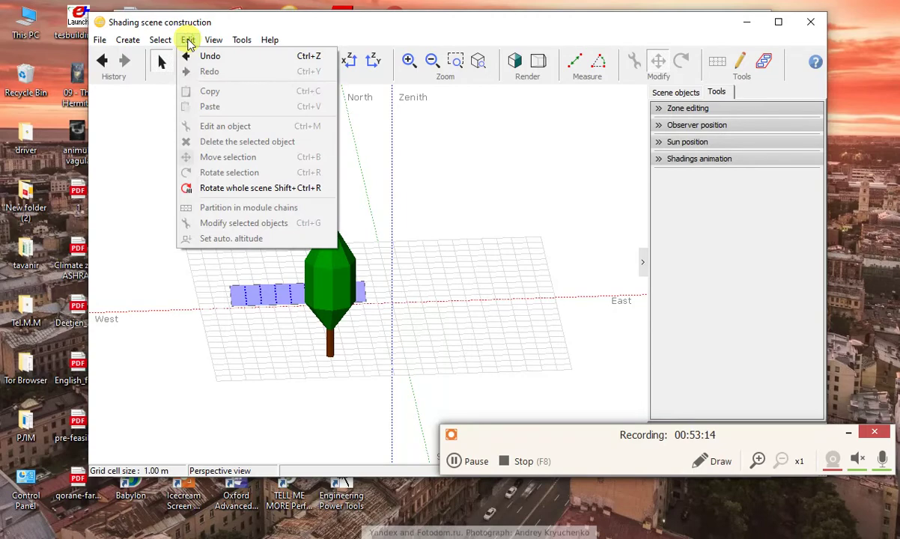
mouse_move(207, 41)
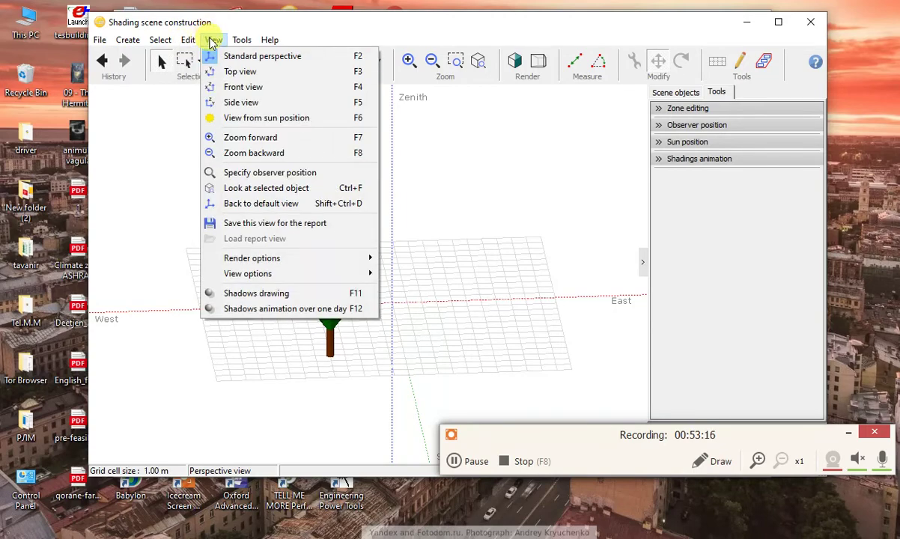
left_click(244, 309)
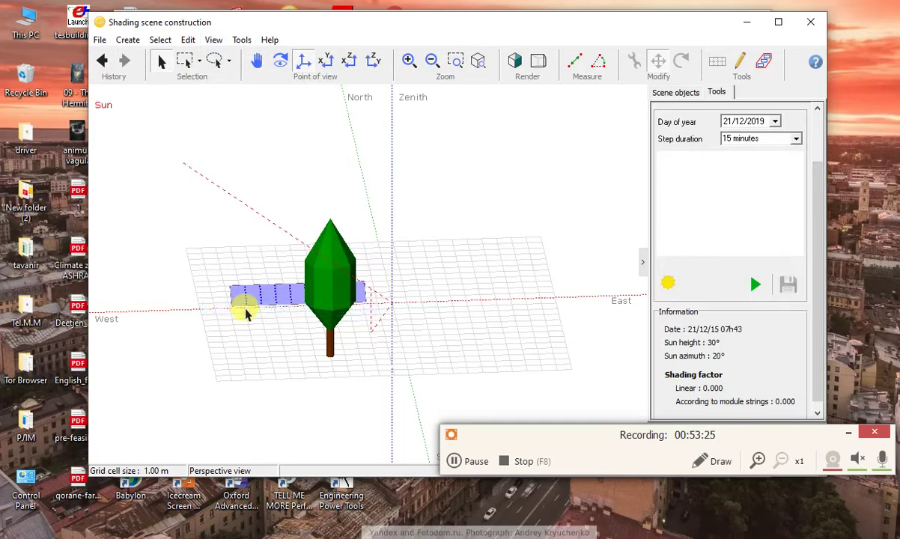
left_click(775, 122)
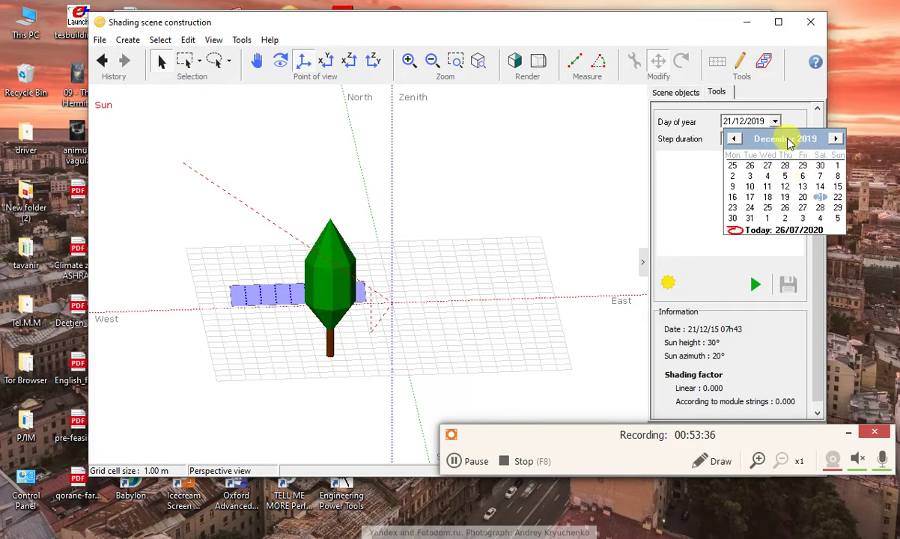
left_click(696, 178)
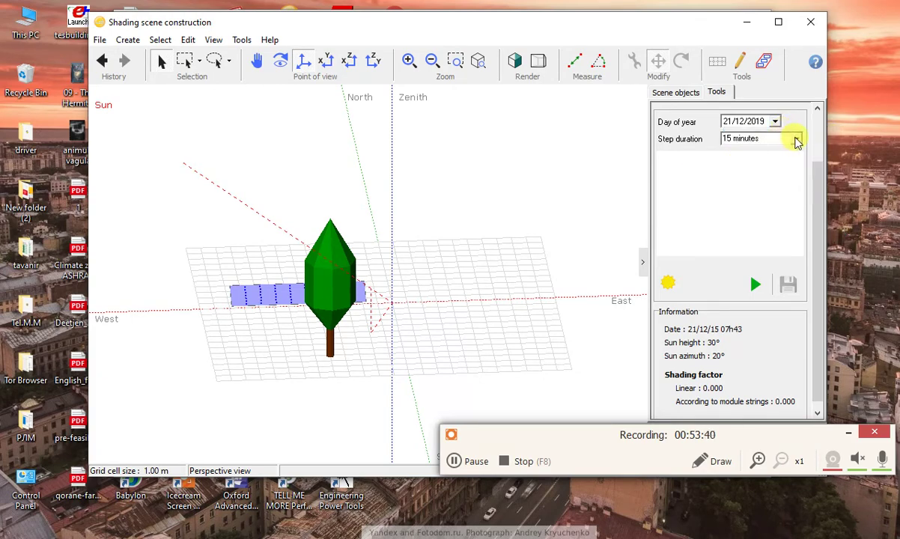
Review the available step durations, keep 15 minutes, and run the shadow animation for 21/12/2019.
left_click(797, 140)
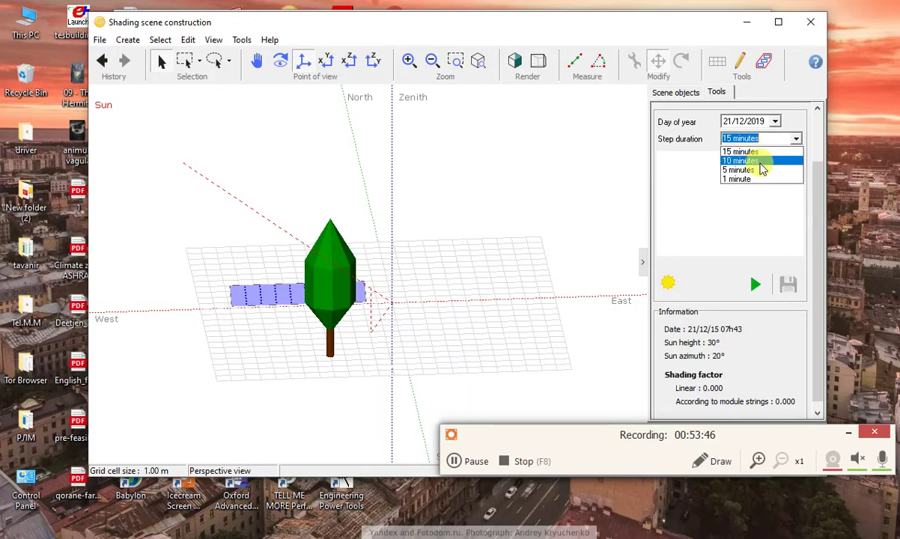
left_click(662, 159)
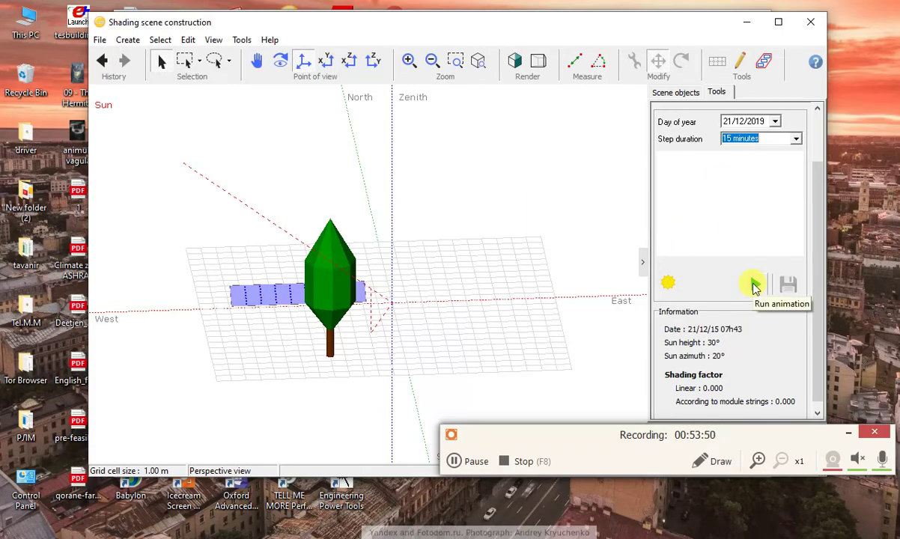
left_click(755, 286)
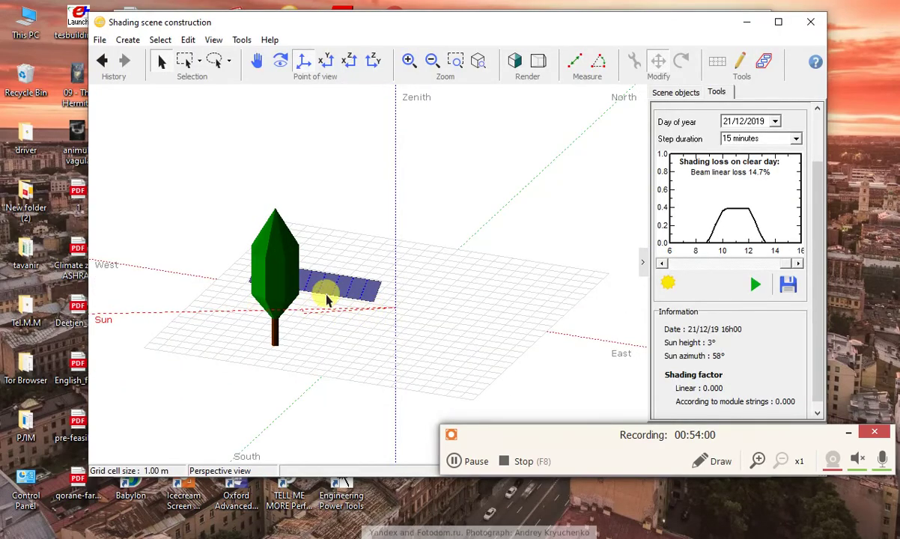
Replay the 21/12/2019 shadow animation while watching the shed field's modules up close from the southwest.
left_click_drag(272, 283, 272, 328)
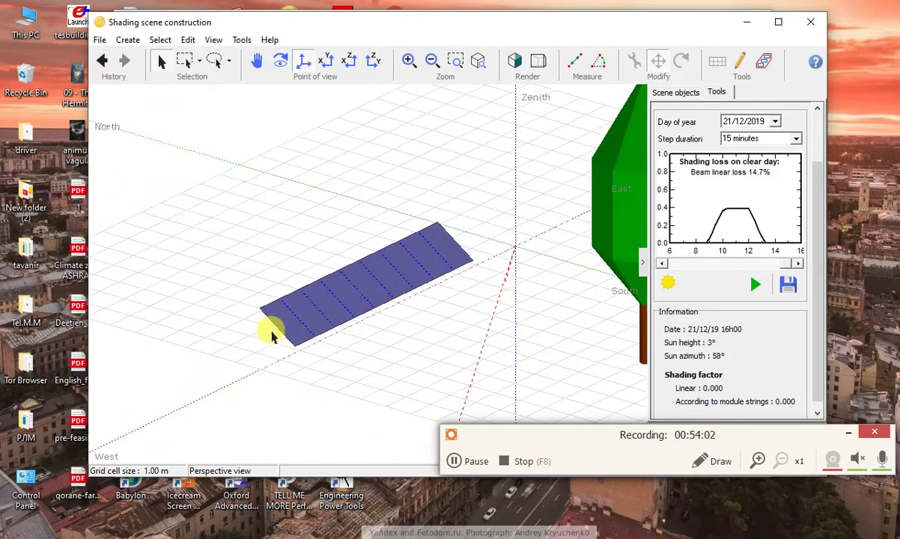
left_click_drag(353, 296, 322, 267)
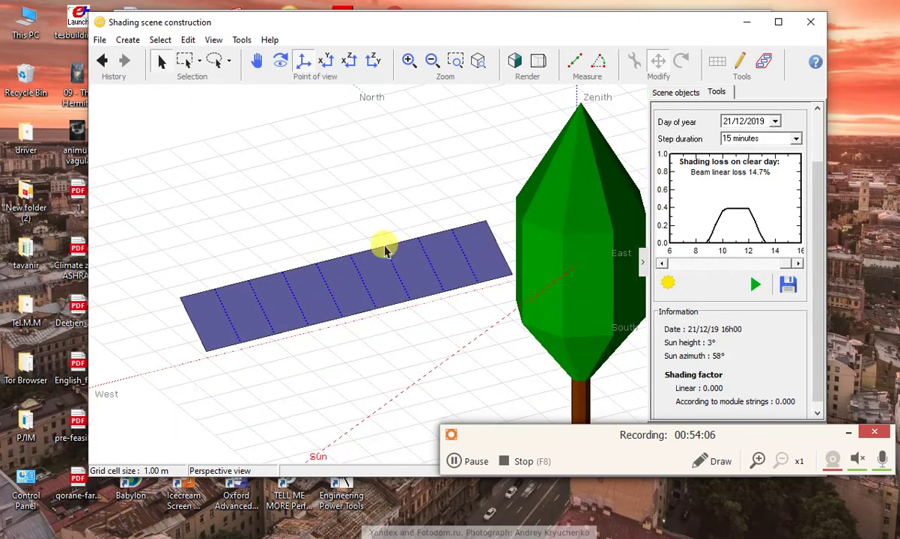
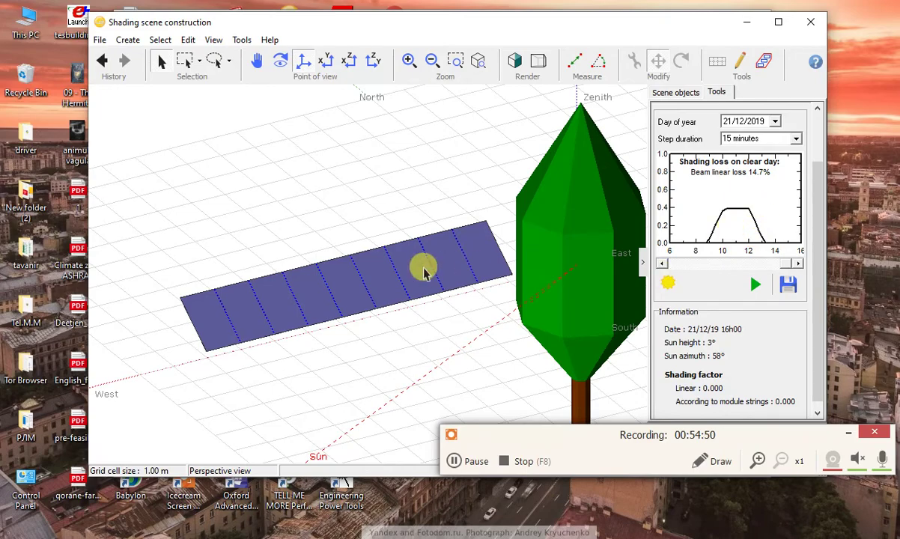
left_click_drag(454, 288, 506, 262)
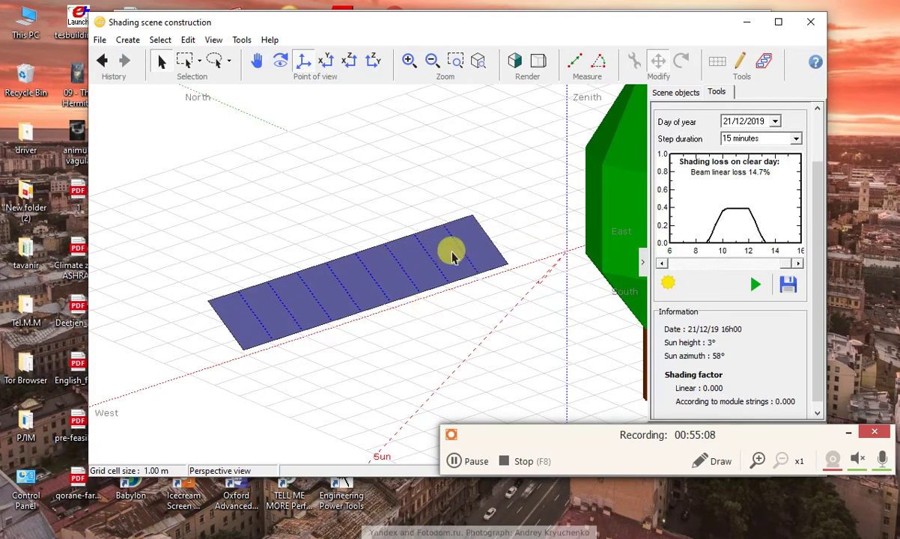
left_click(756, 285)
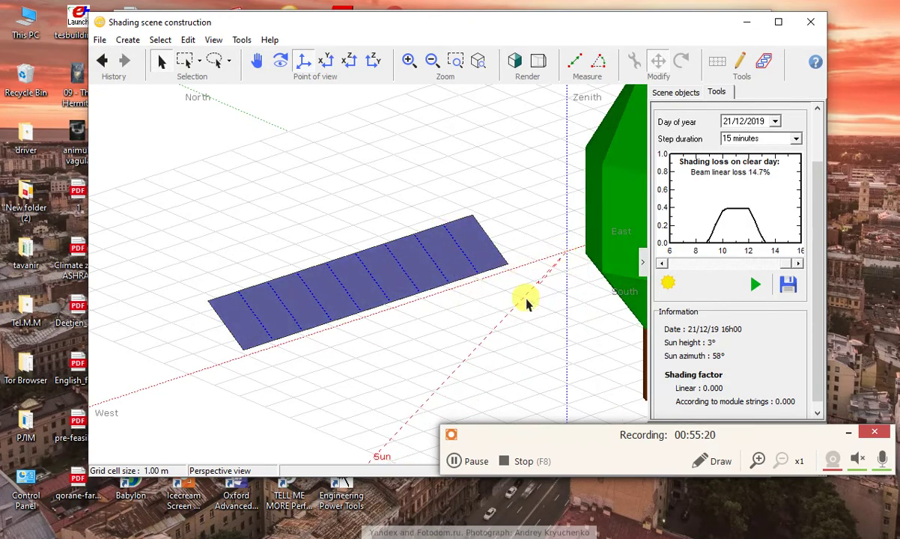
Run the day's shadow animation again with the whole scene and the sun's path in sight from the southeast.
scroll(488, 307, "down", 5)
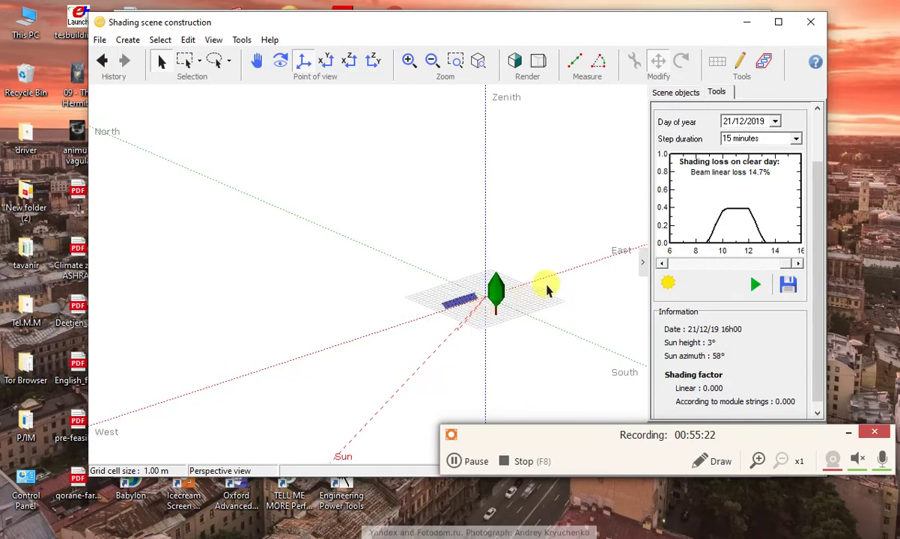
left_click_drag(543, 285, 370, 315)
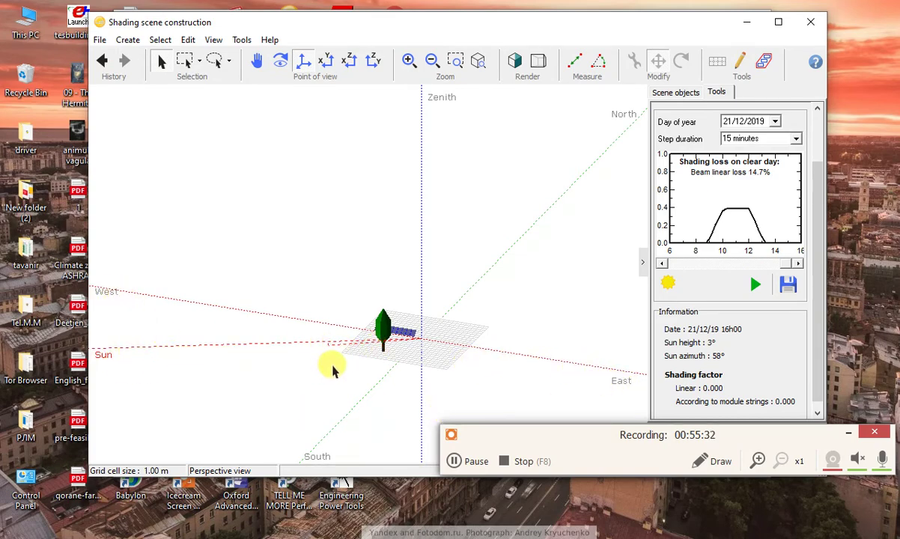
left_click(756, 285)
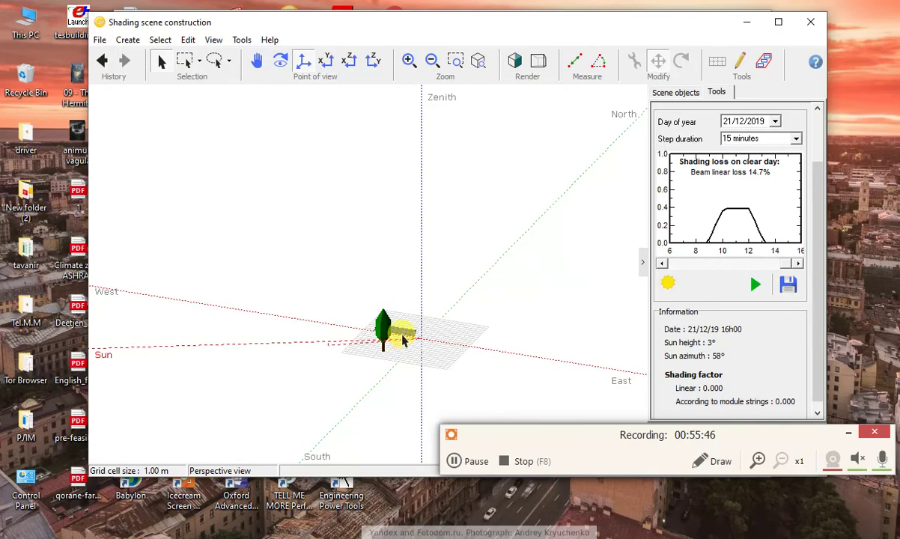
Examine the shed field and the tree up close from the south and southwest.
scroll(402, 341, "up", 5)
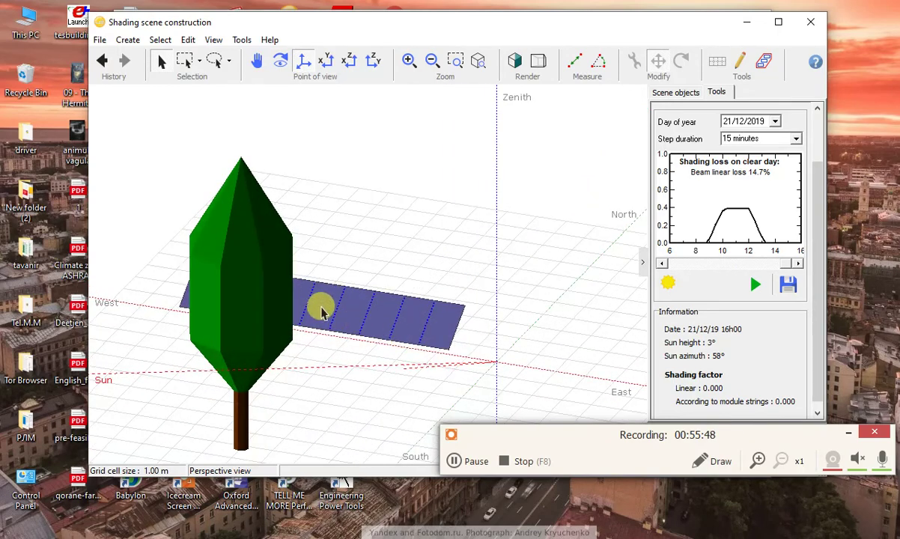
left_click_drag(322, 312, 408, 315)
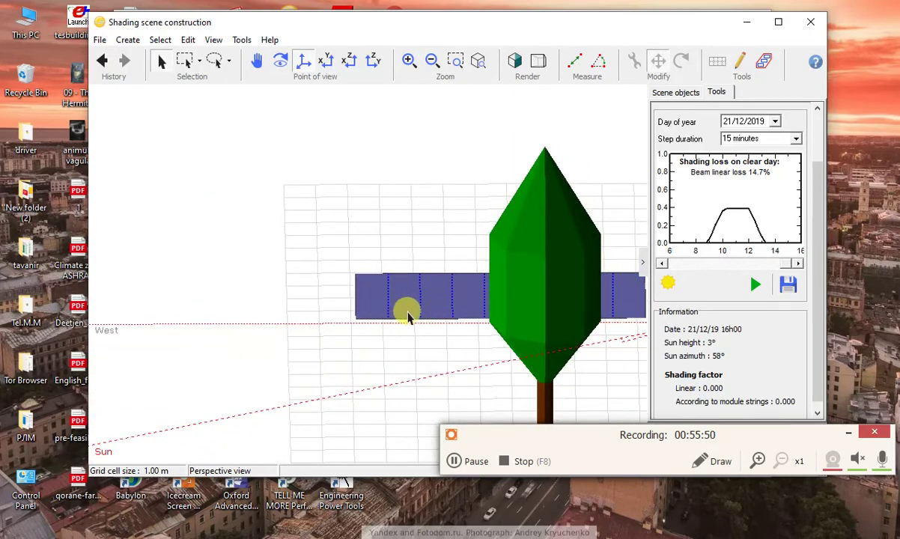
left_click(257, 60)
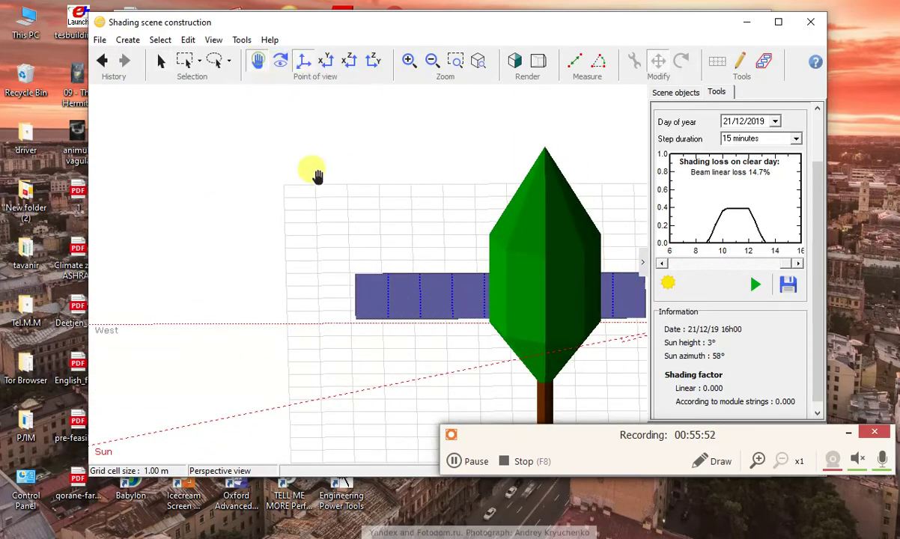
left_click_drag(317, 175, 384, 254)
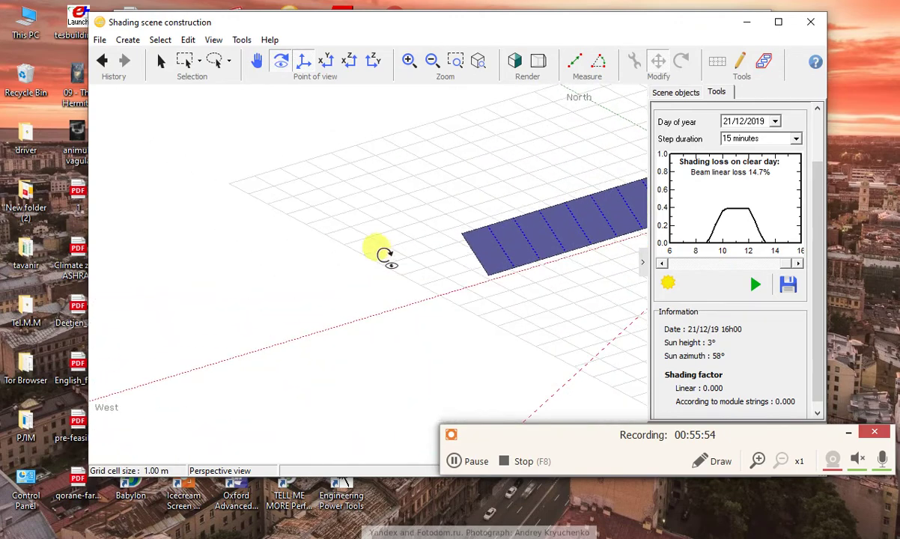
left_click_drag(497, 239, 357, 262)
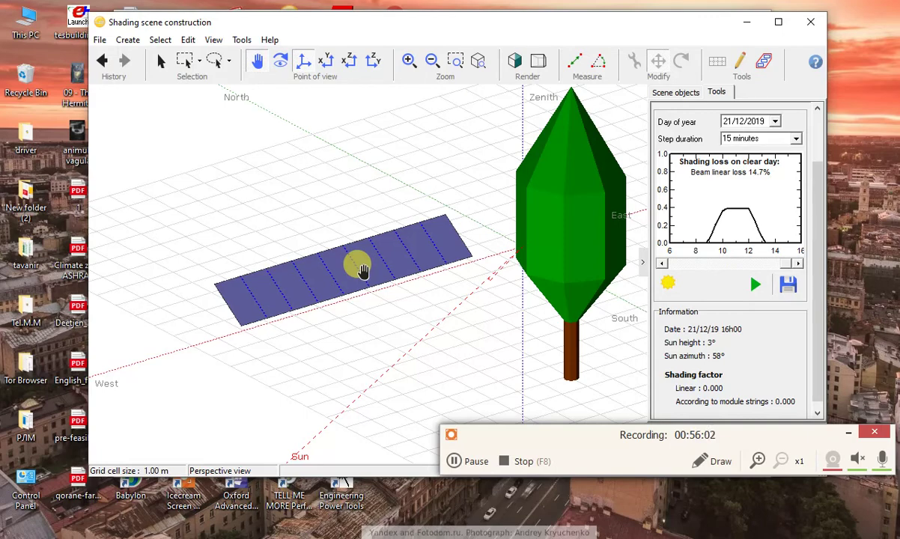
left_click_drag(361, 271, 405, 280)
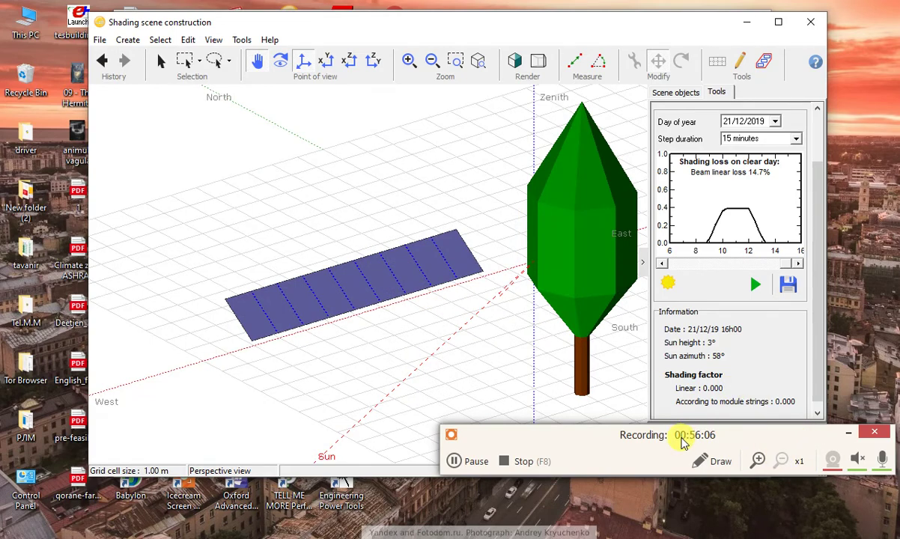
left_click_drag(615, 438, 595, 436)
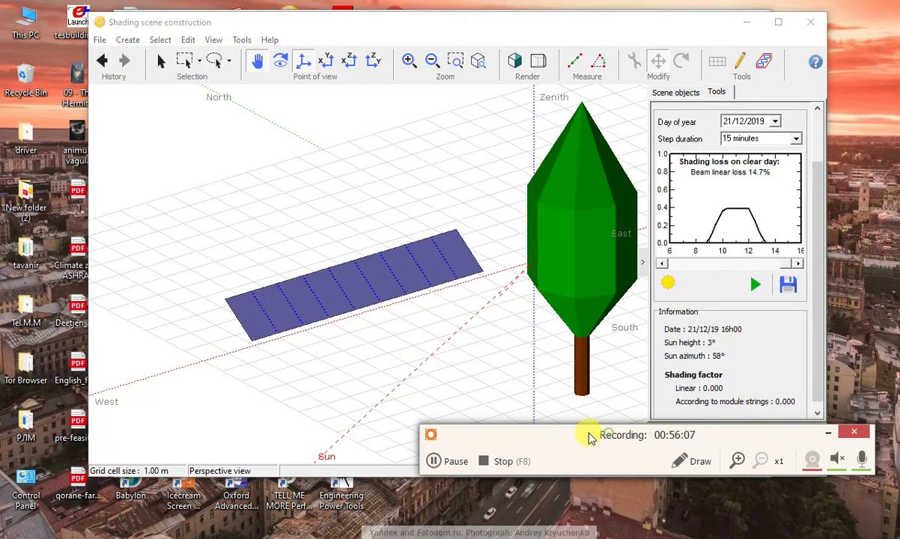
left_click(448, 463)
left_click(448, 462)
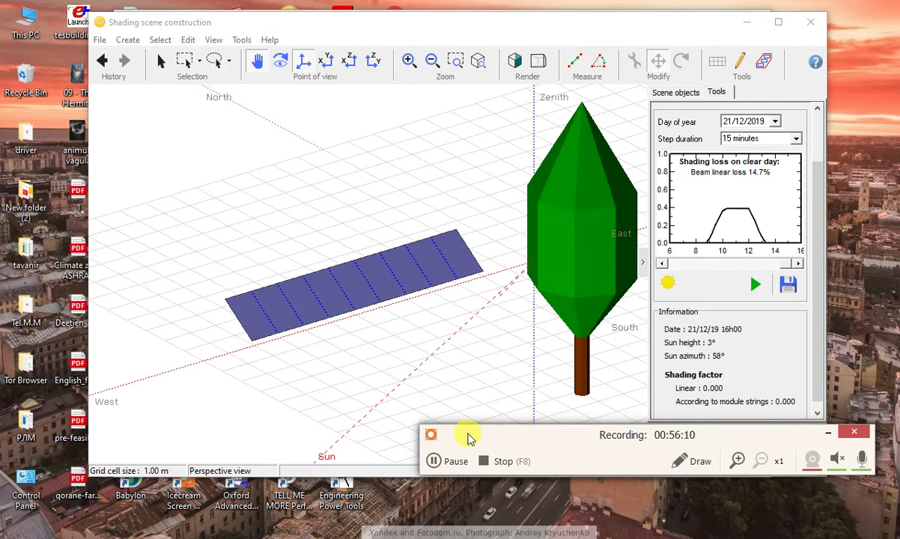